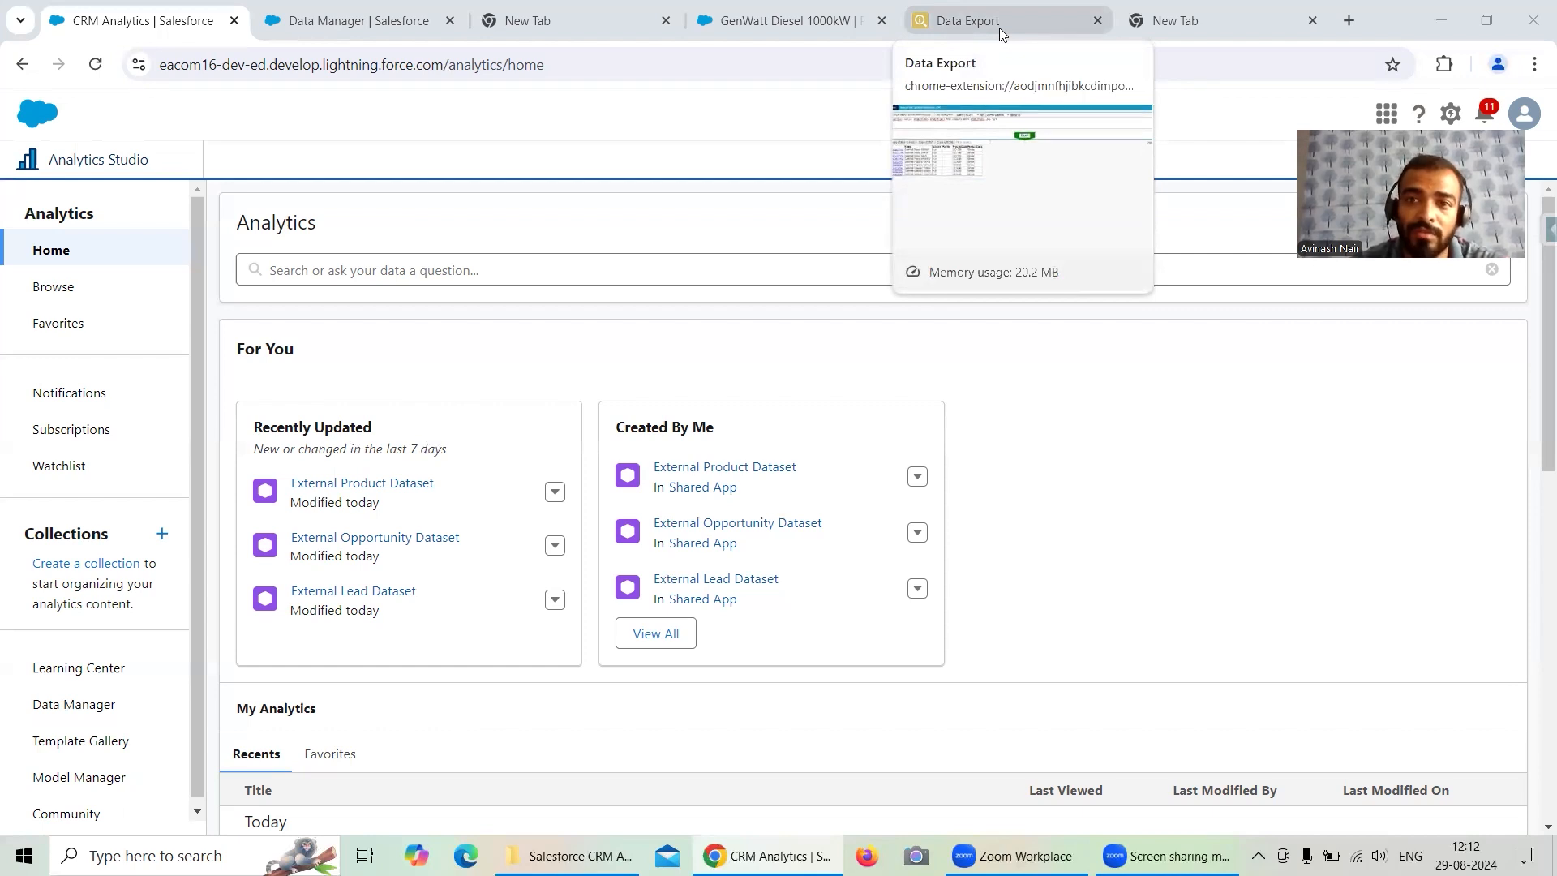
- Review the Product2 export query filtered by ProductCode LIKE 'GC%' and rerun the export
{"action": "left_click", "coordinate": [999, 27]}
{"action": "left_click", "coordinate": [817, 29]}
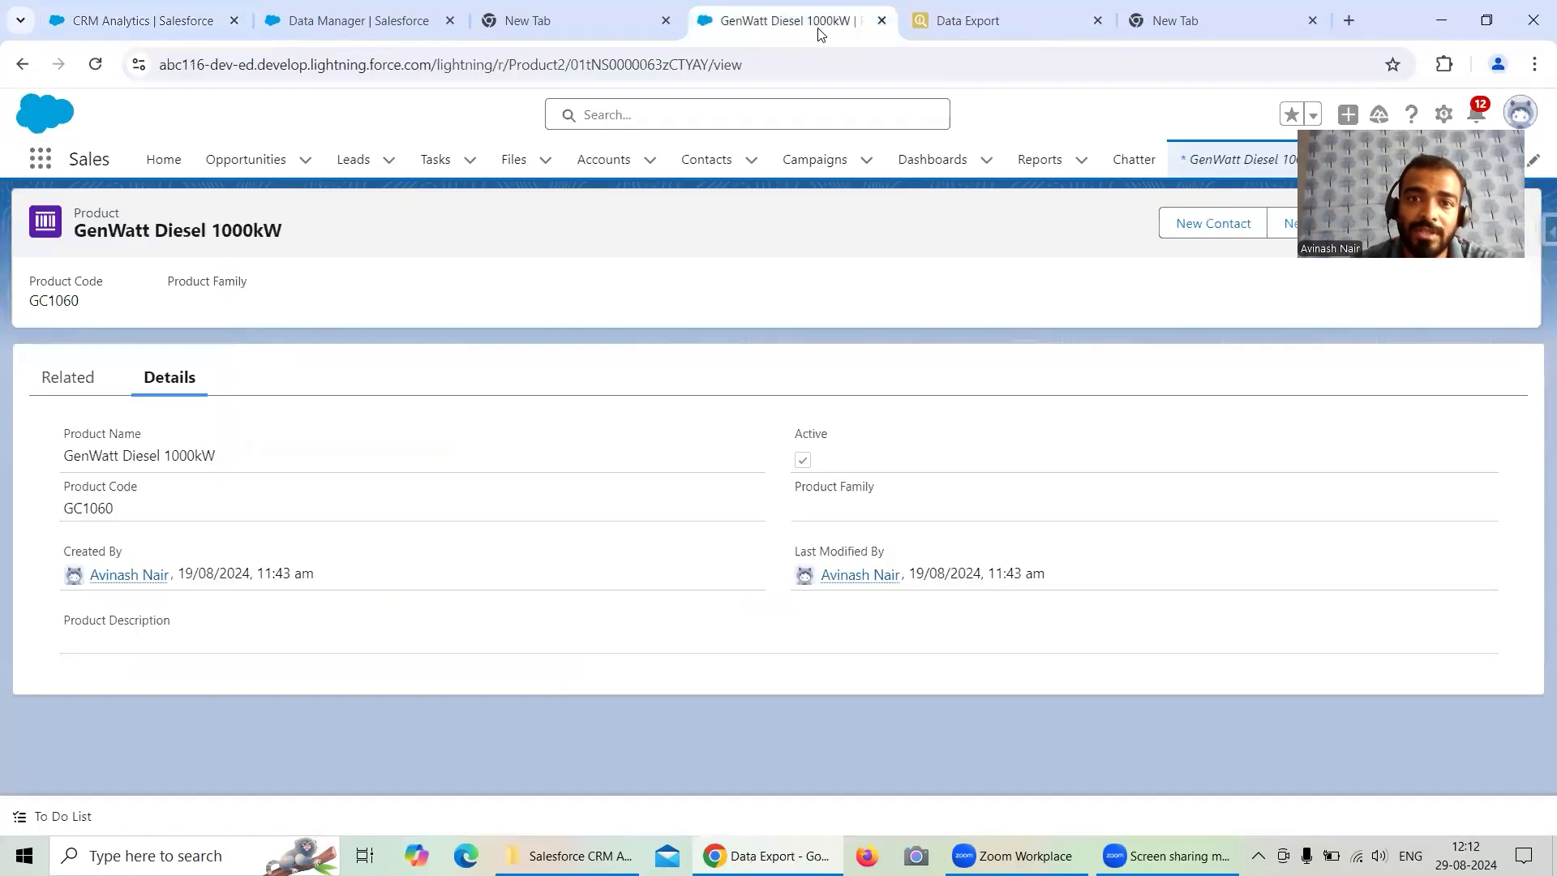
{"action": "left_click", "coordinate": [994, 27]}
{"action": "left_click_drag", "start_coordinate": [505, 161], "coordinate": [662, 157]}
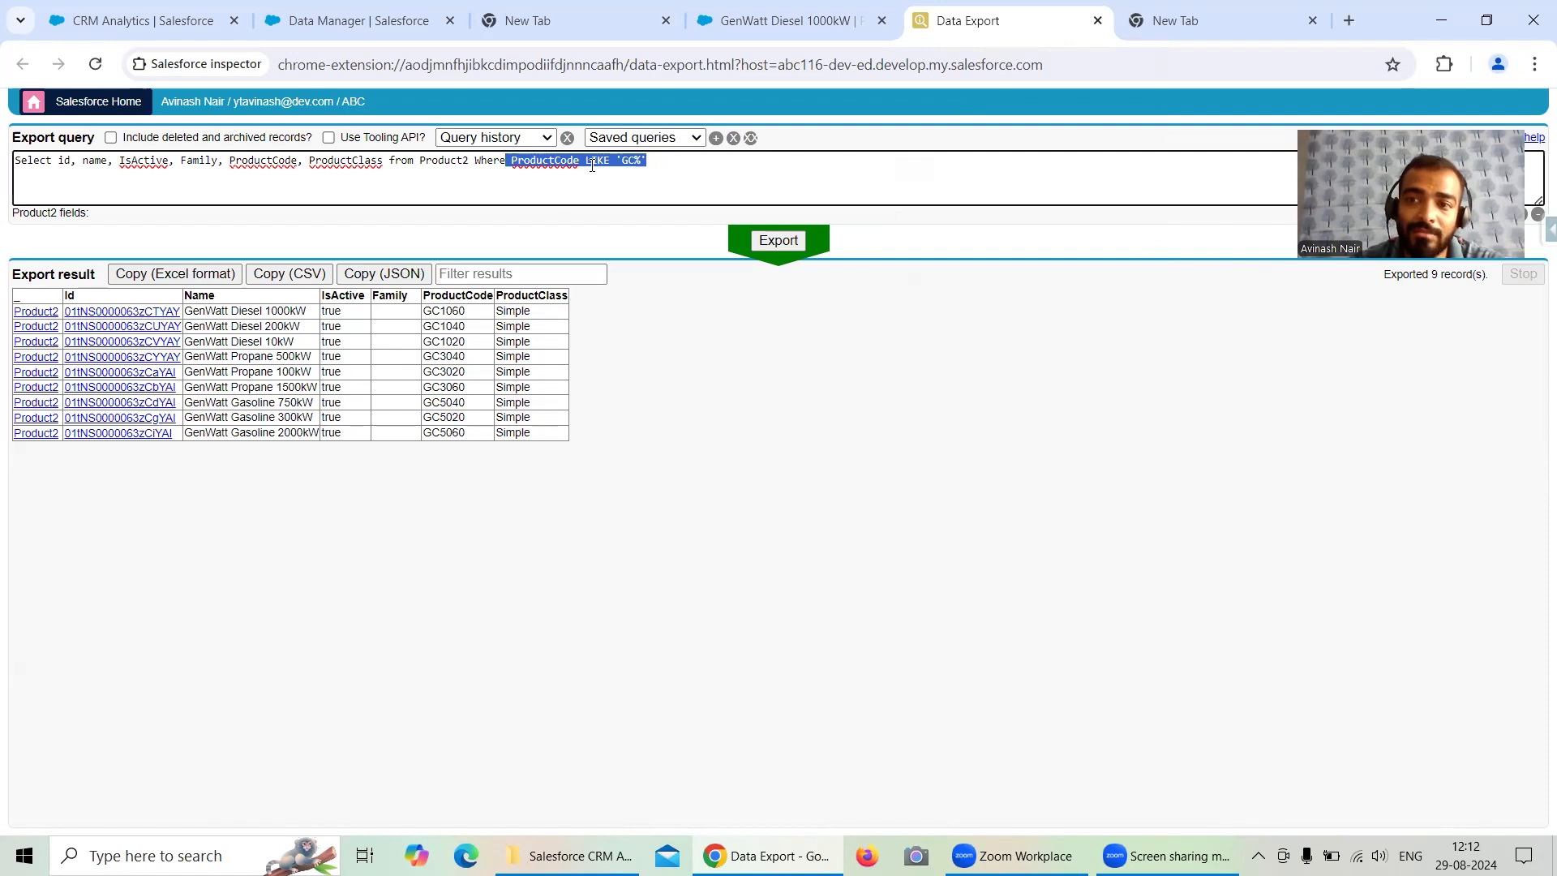
{"action": "left_click_drag", "start_coordinate": [441, 311], "coordinate": [423, 311]}
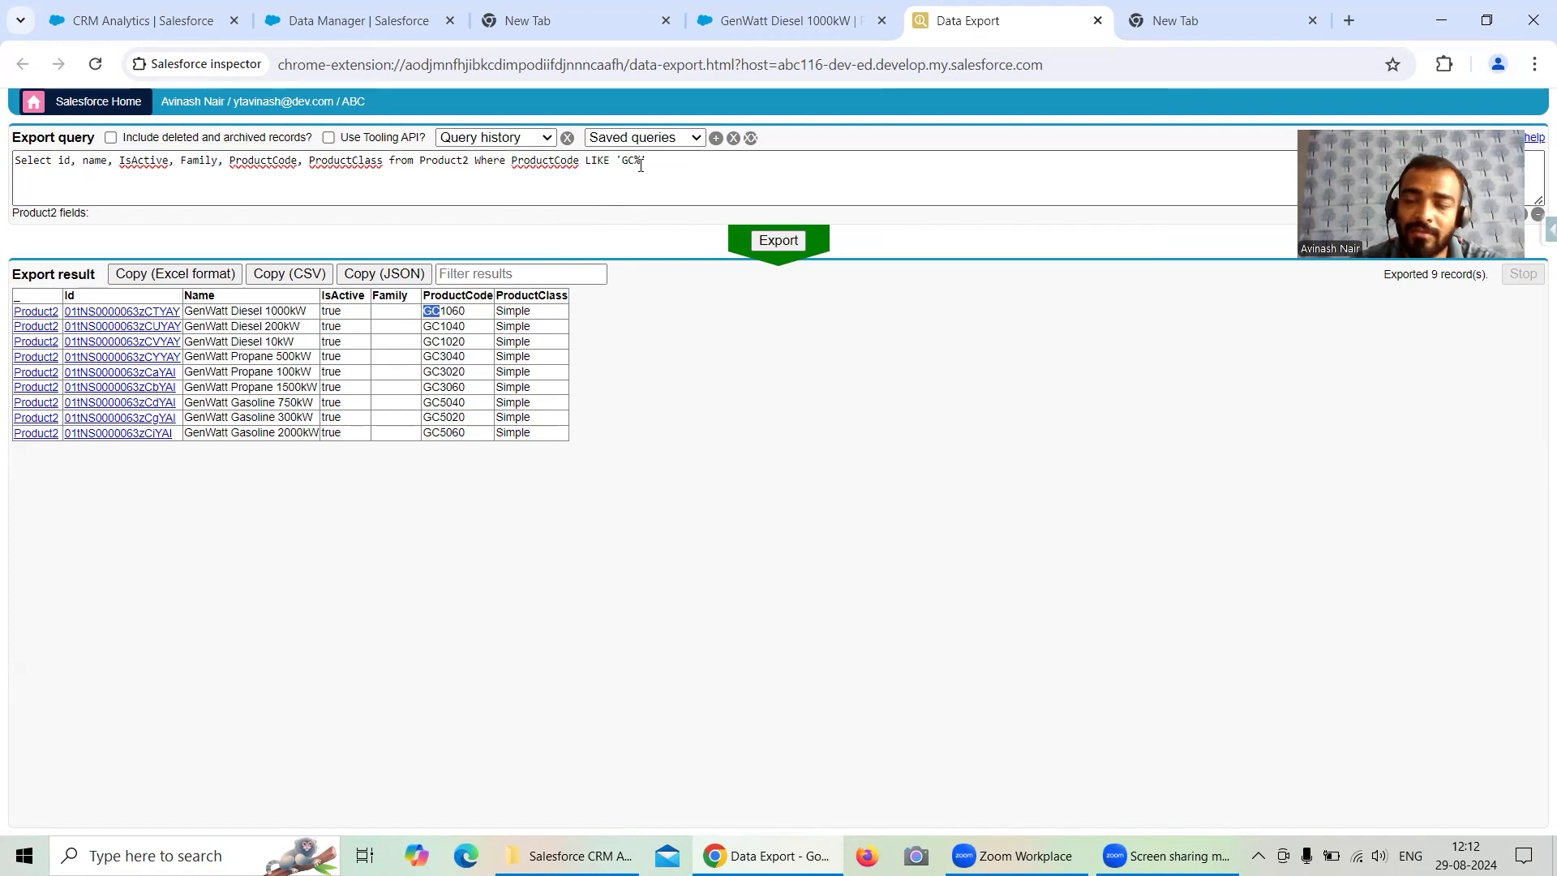
{"action": "left_click", "coordinate": [778, 241]}
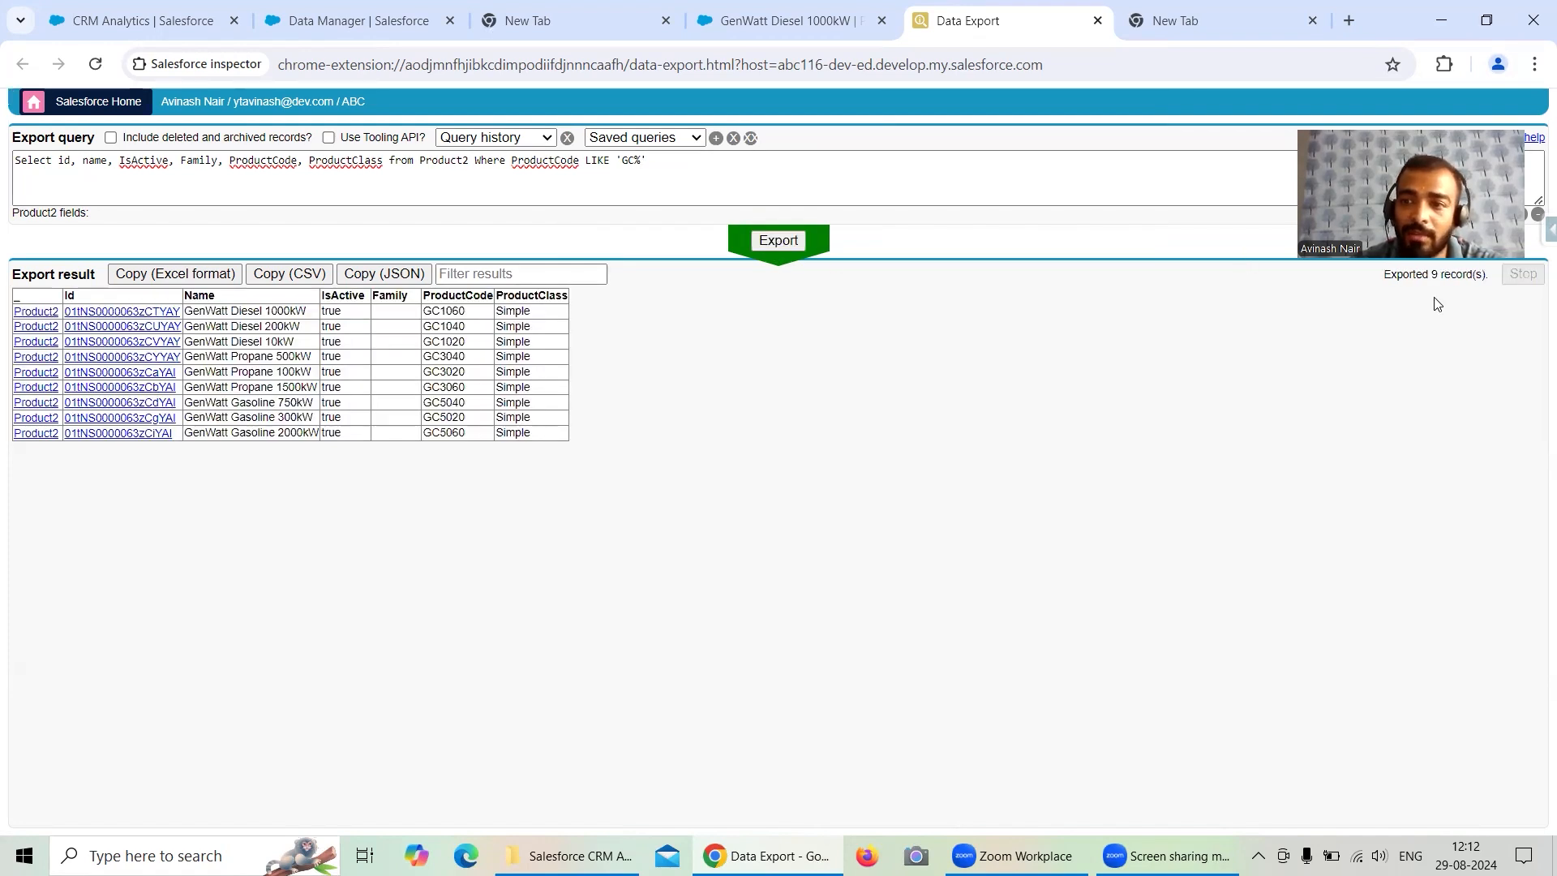
- Open the Product2 object of the Salesforce External connection in Data Manager and preview its source data
{"action": "left_click", "coordinate": [353, 23]}
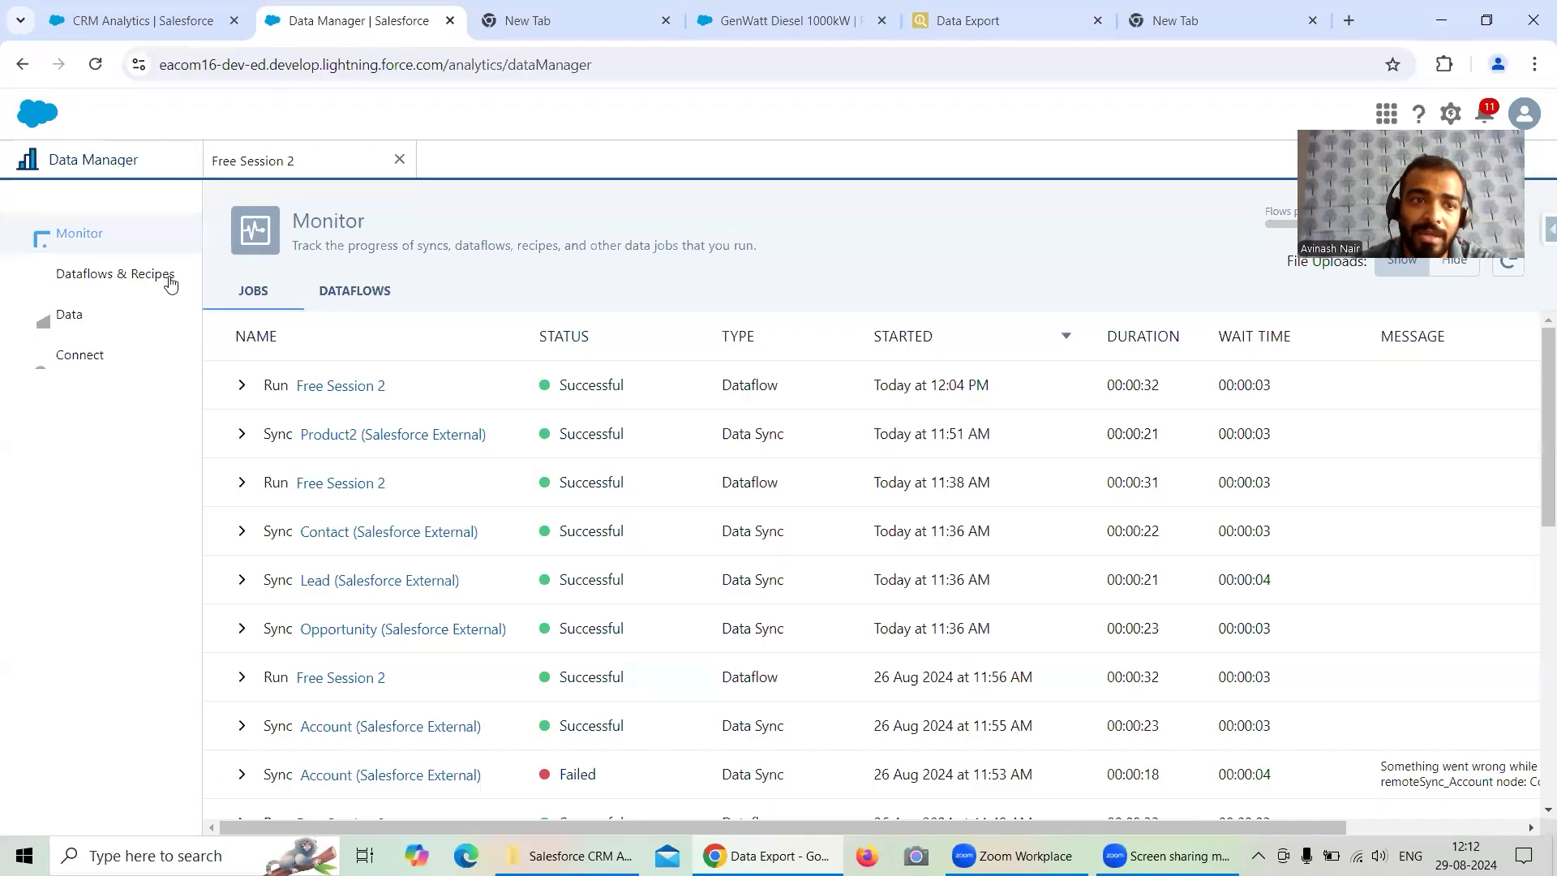
{"action": "left_click", "coordinate": [122, 357]}
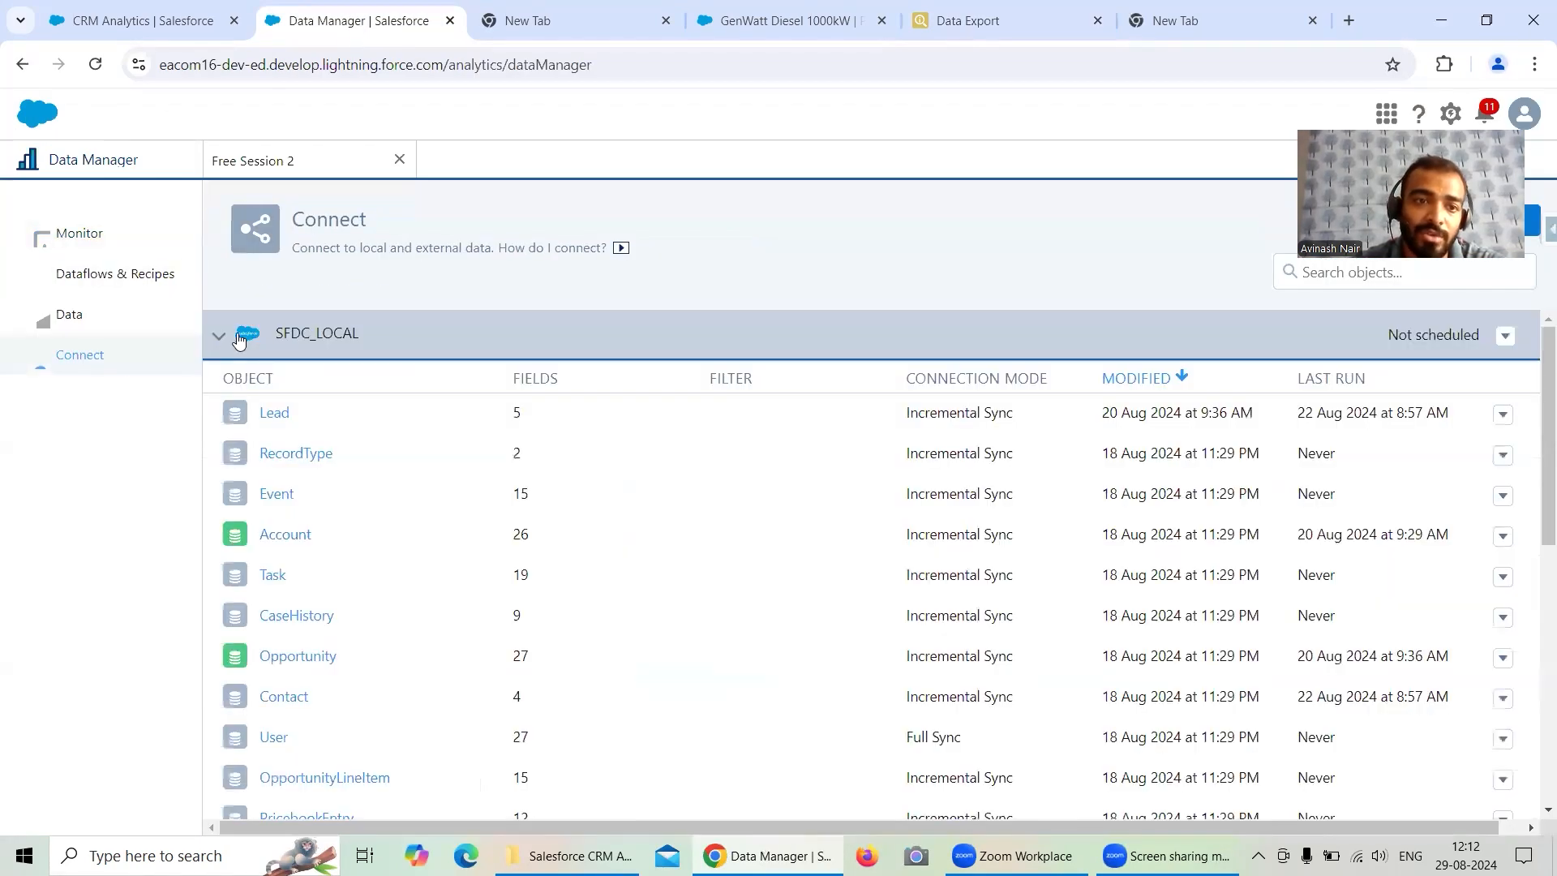
{"action": "left_click", "coordinate": [238, 339]}
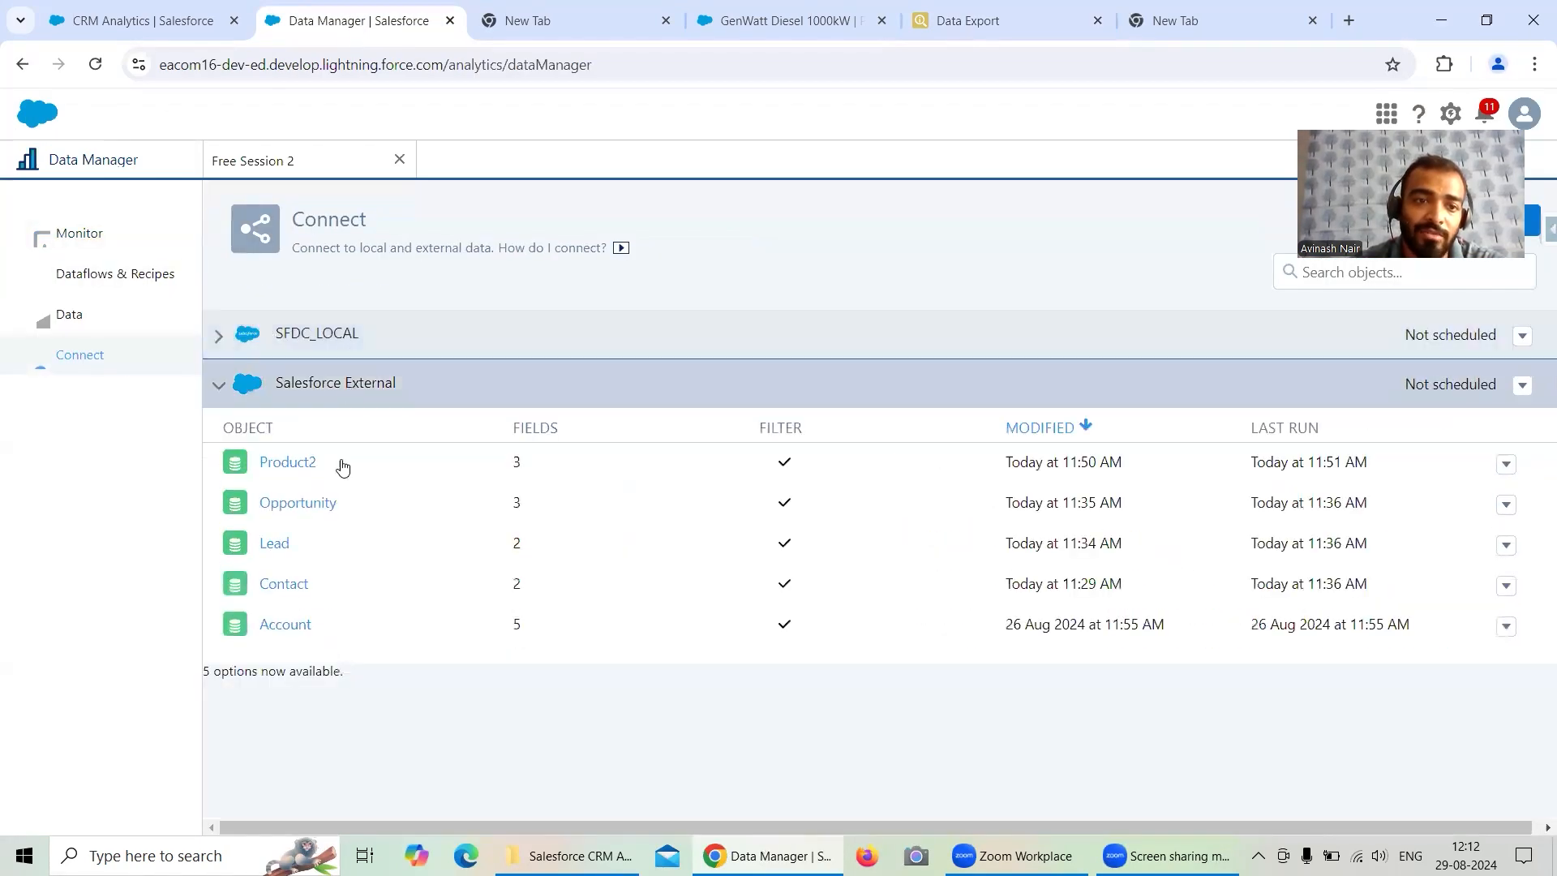
{"action": "left_click", "coordinate": [451, 463]}
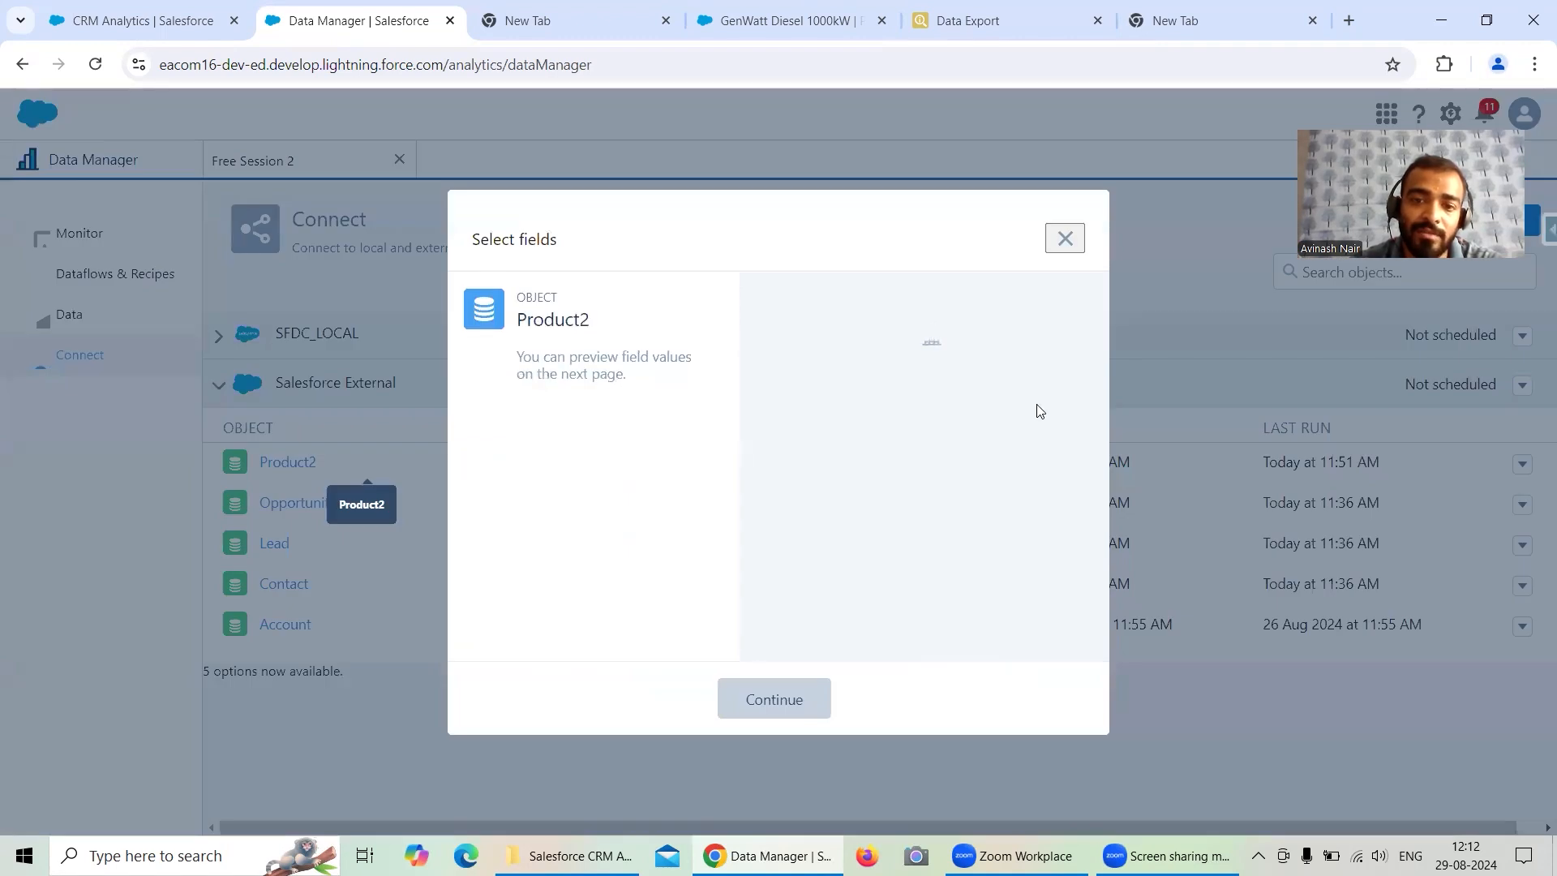
{"action": "left_click", "coordinate": [780, 703]}
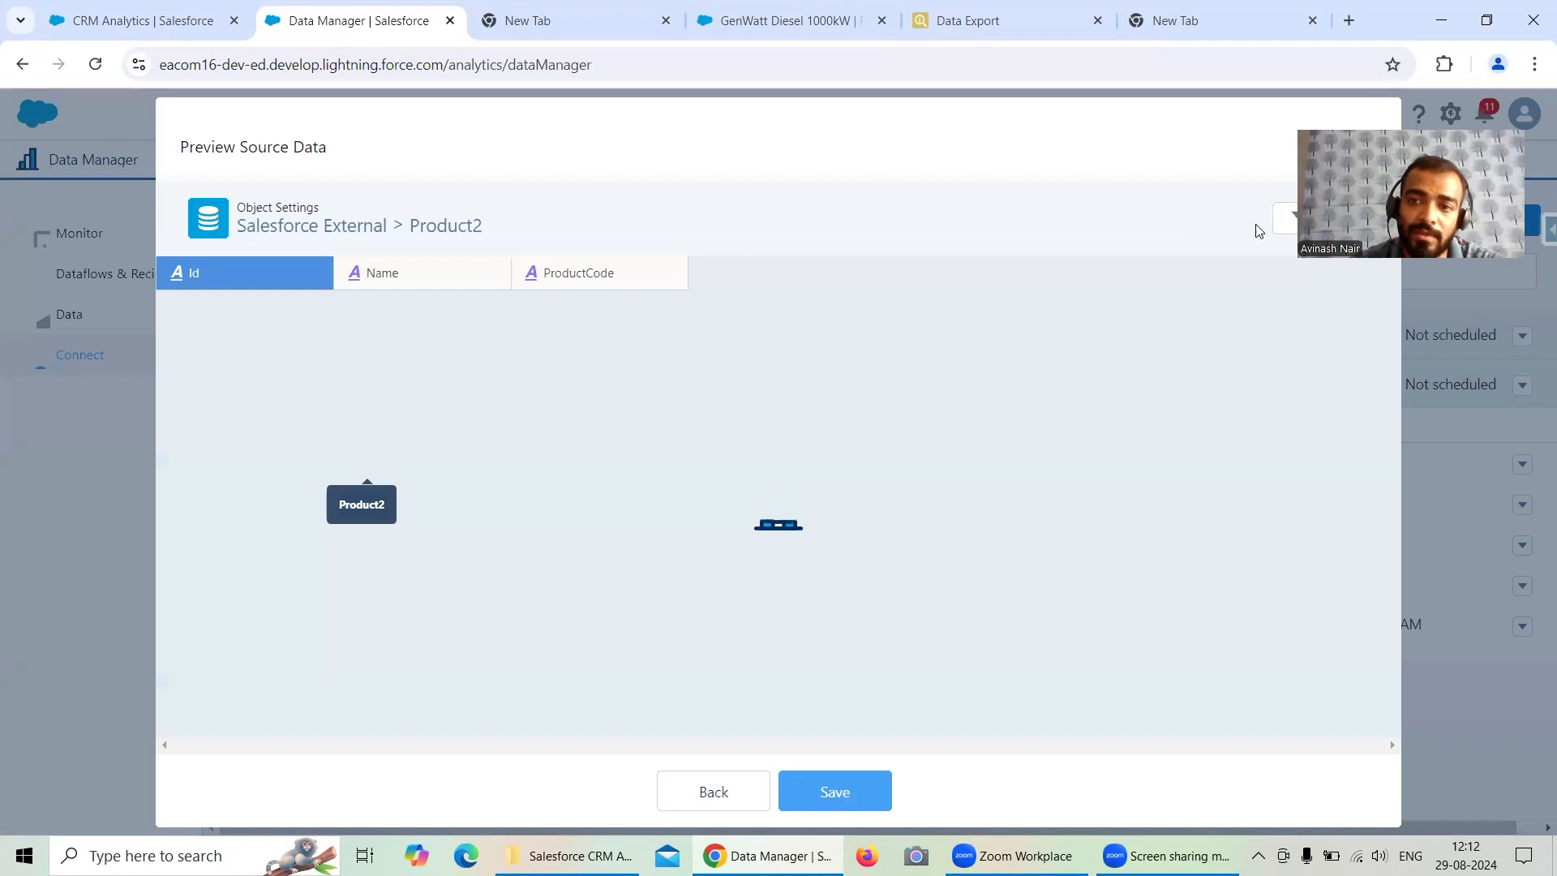
- Open the Product2 data sync filter to inspect its ProductCode LIKE 'GC%' condition, then close it
{"action": "left_click", "coordinate": [1285, 217]}
{"action": "left_click_drag", "start_coordinate": [445, 399], "coordinate": [649, 395]}
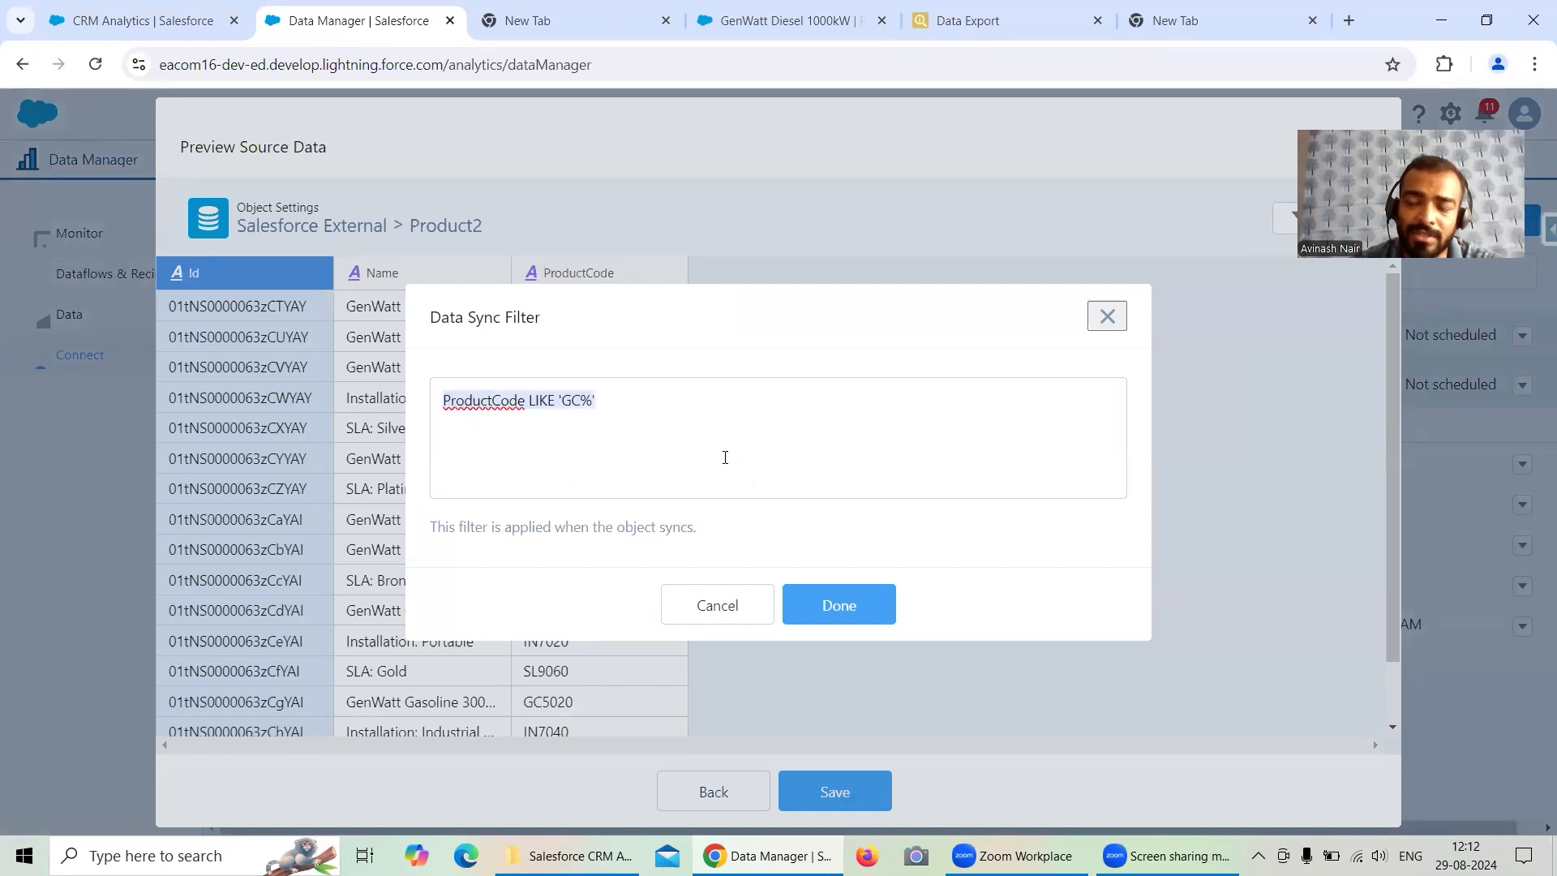
{"action": "left_click", "coordinate": [1108, 316]}
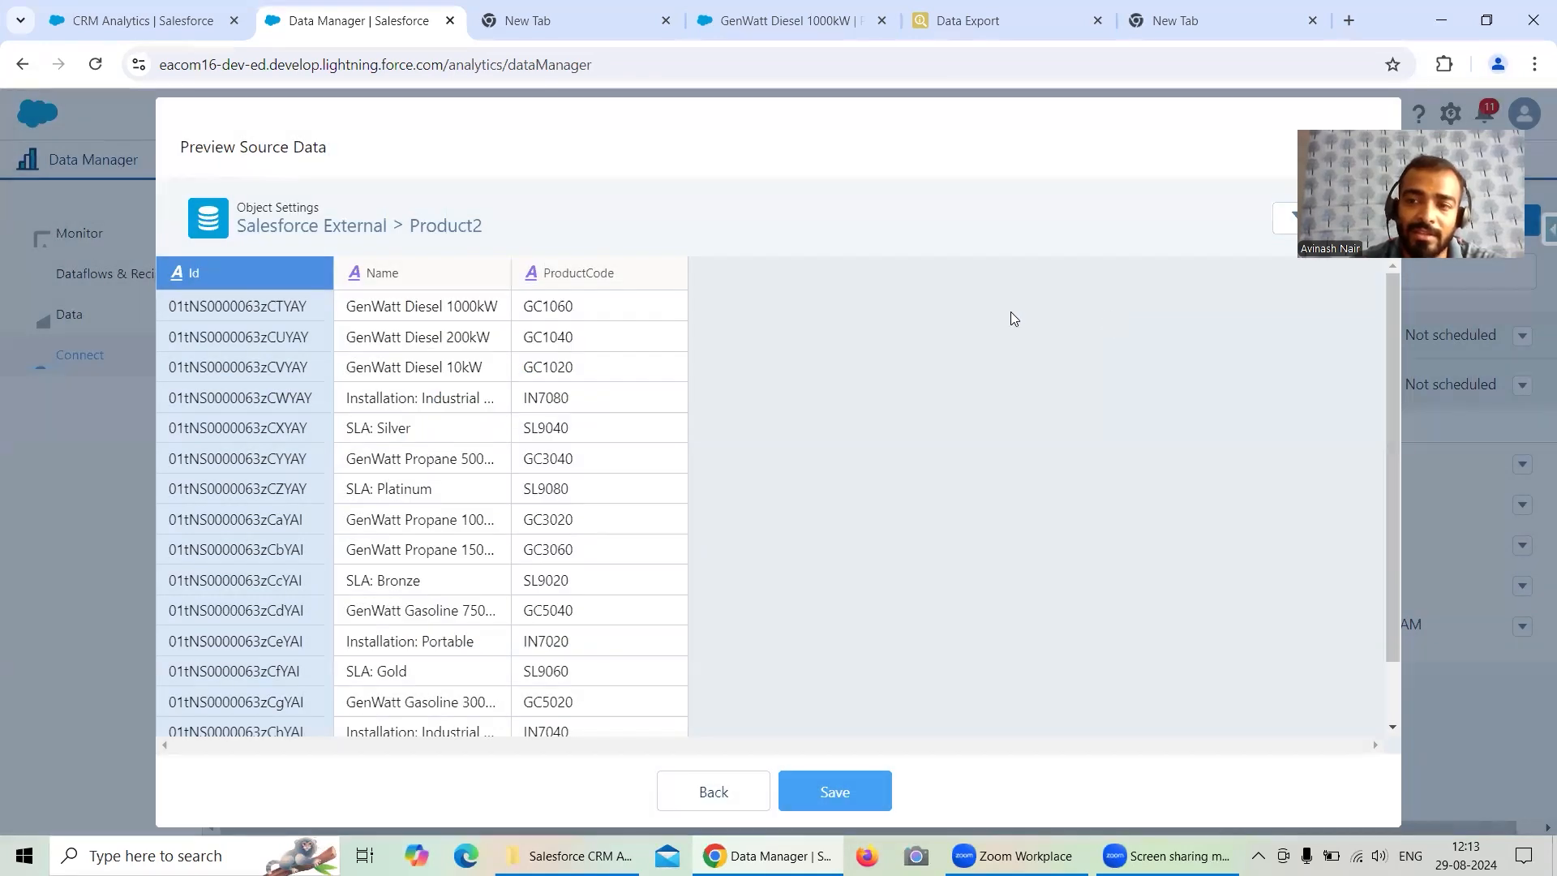
- Open the External Product Dataset in a new lens to check its row count
{"action": "left_click", "coordinate": [144, 20]}
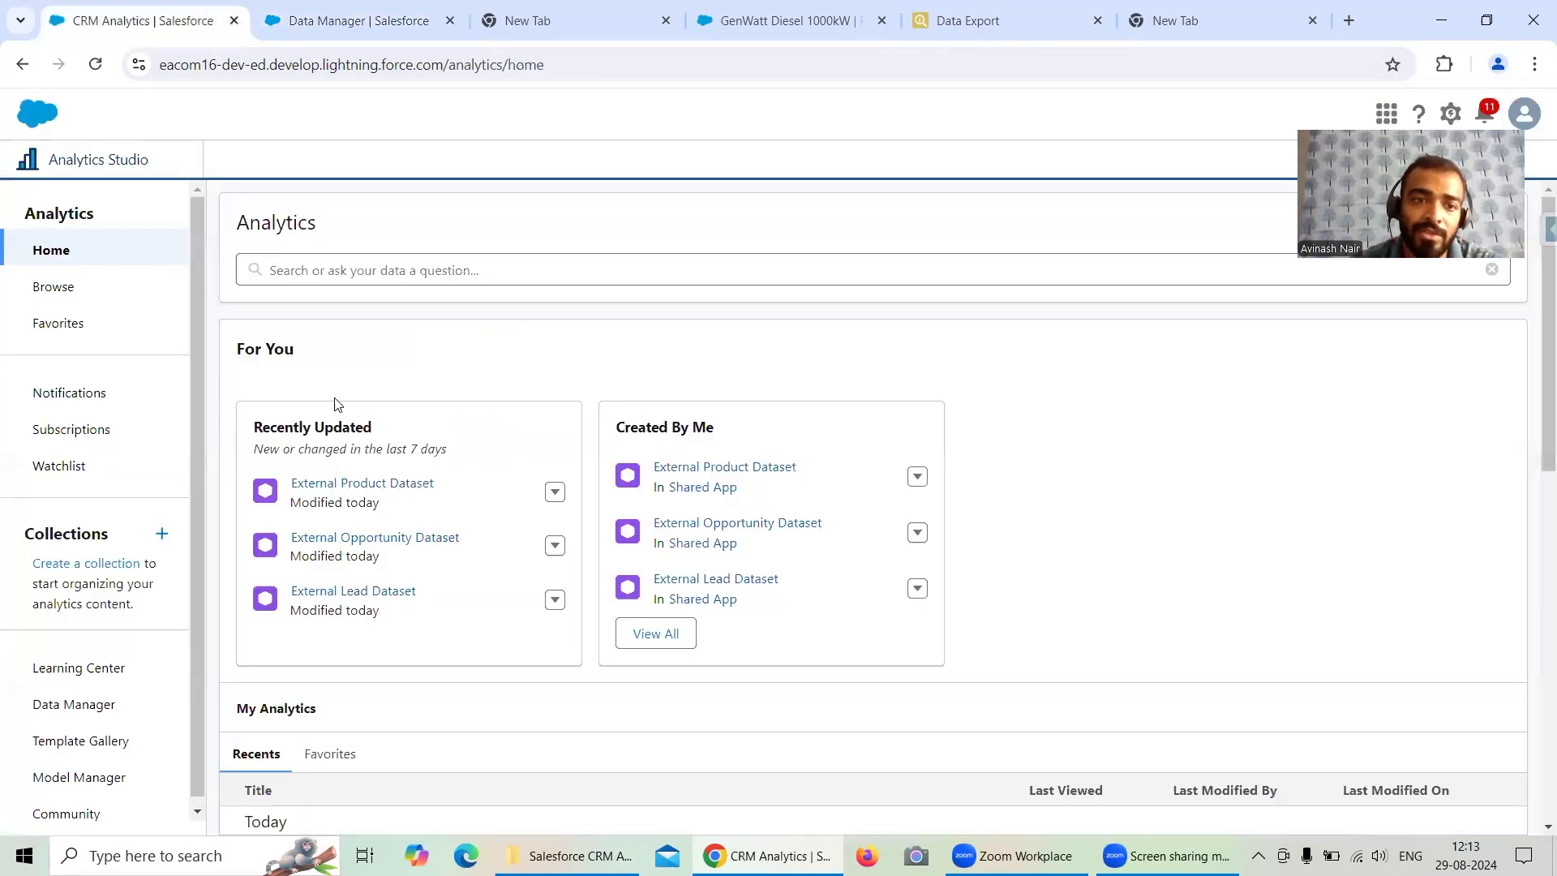
{"action": "left_click", "coordinate": [357, 484]}
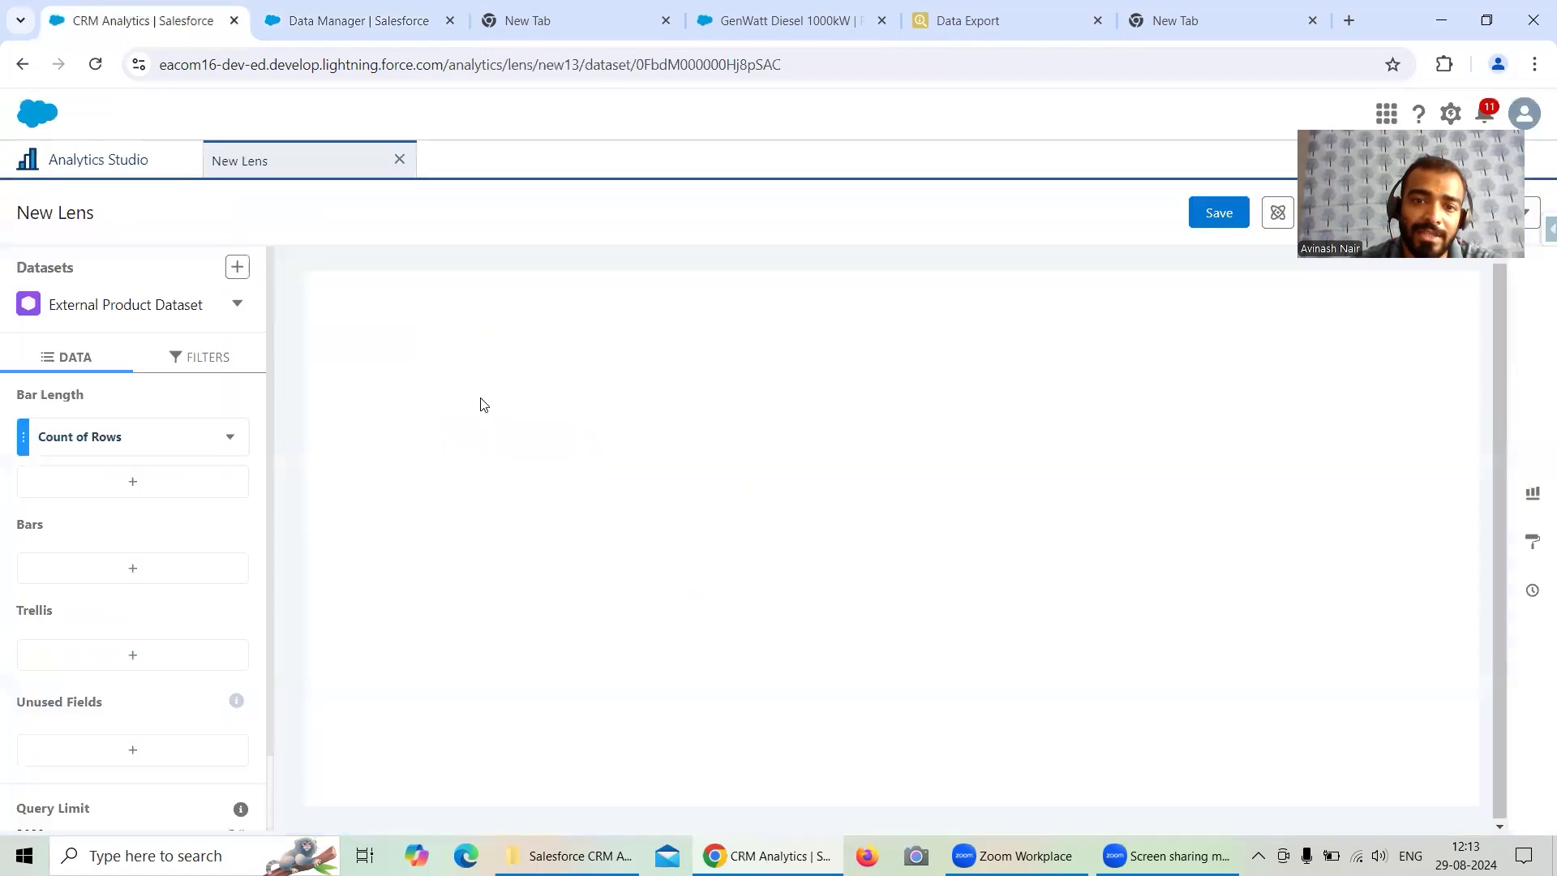
{"action": "mouse_move", "coordinate": [1291, 592]}
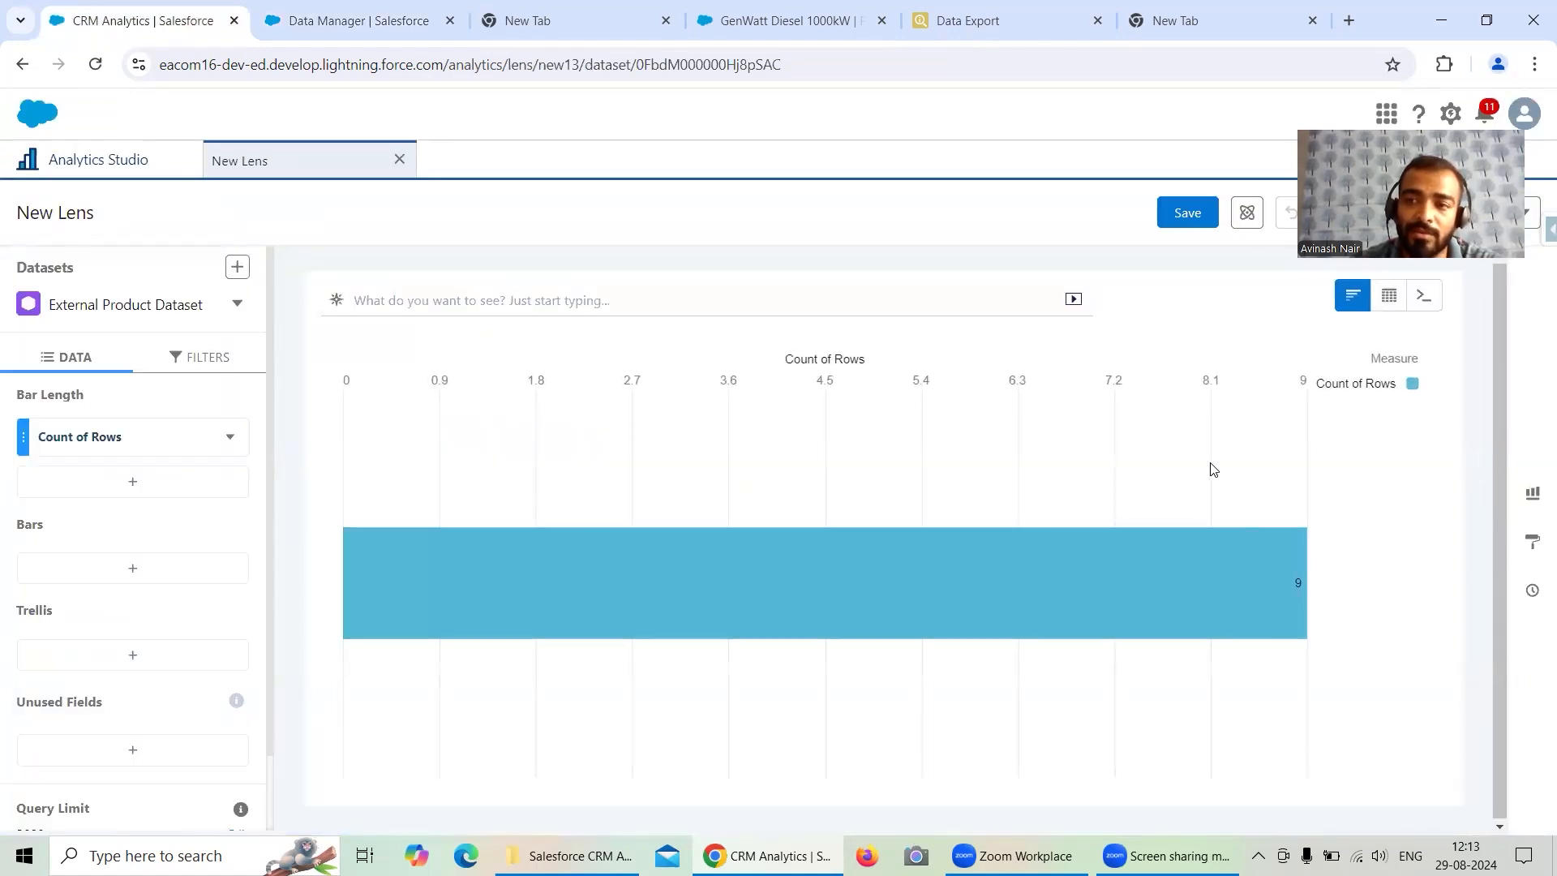
- Compare with the export query's WHERE clause and close the new lens
{"action": "left_click", "coordinate": [1010, 36]}
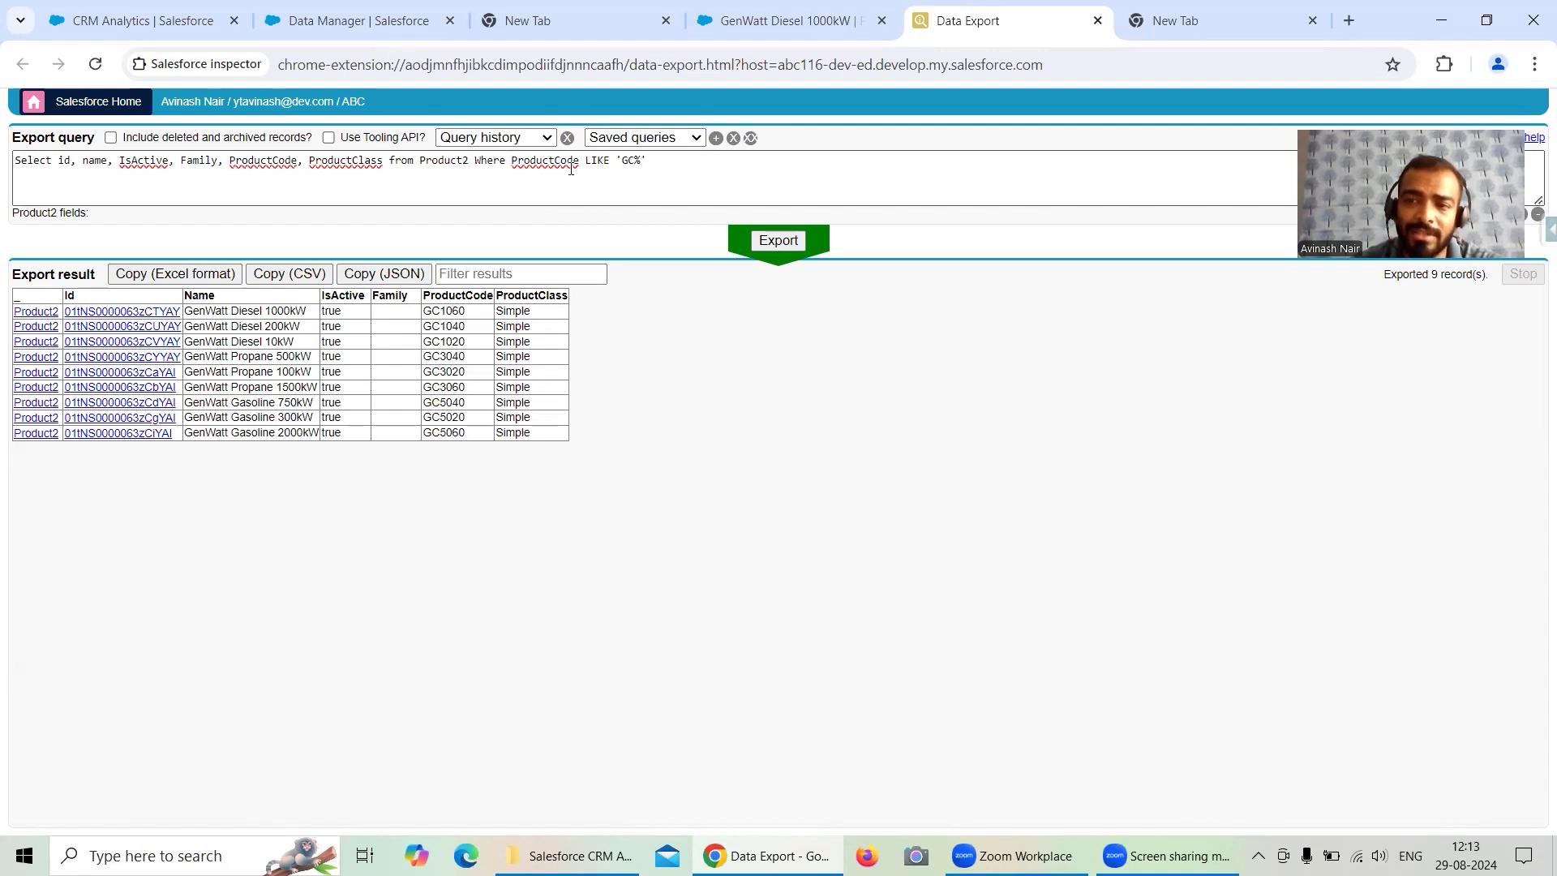
{"action": "left_click_drag", "start_coordinate": [514, 162], "coordinate": [661, 167]}
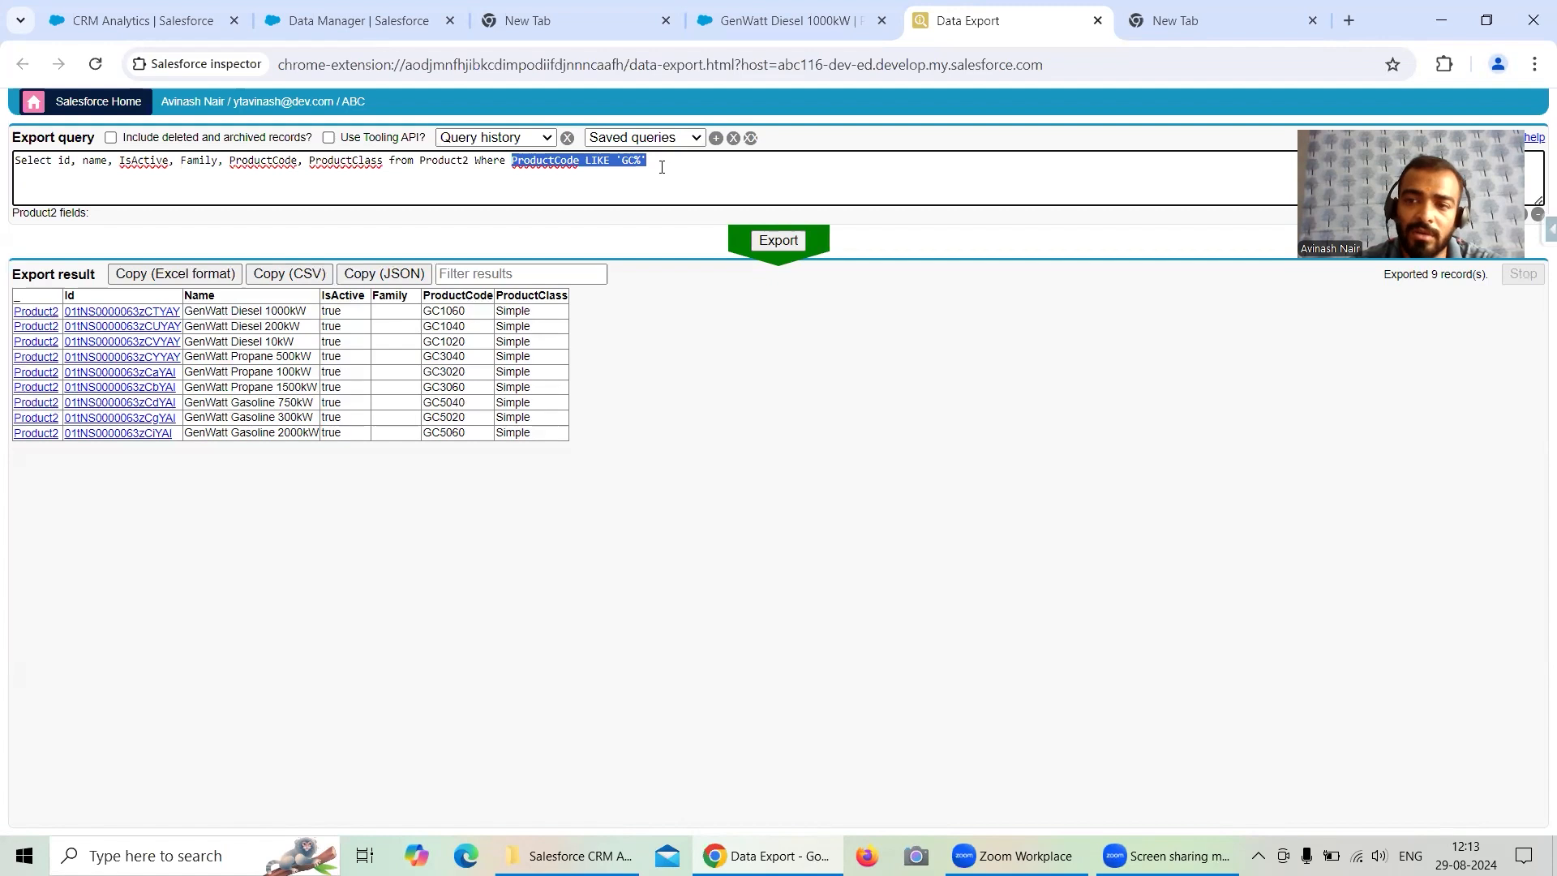
{"action": "left_click", "coordinate": [191, 22]}
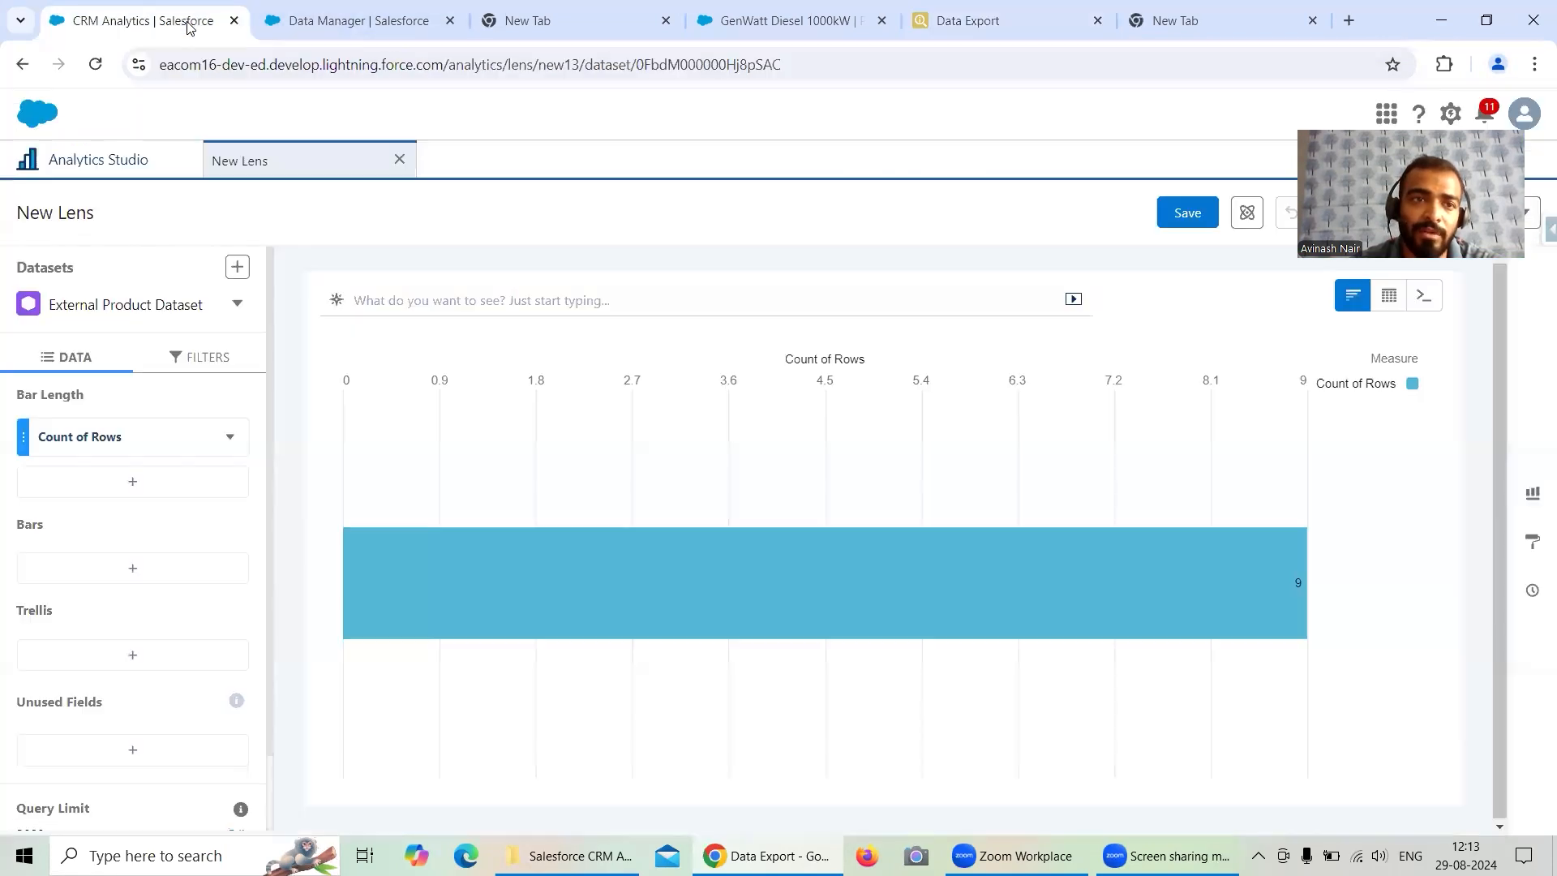
{"action": "left_click", "coordinate": [399, 159]}
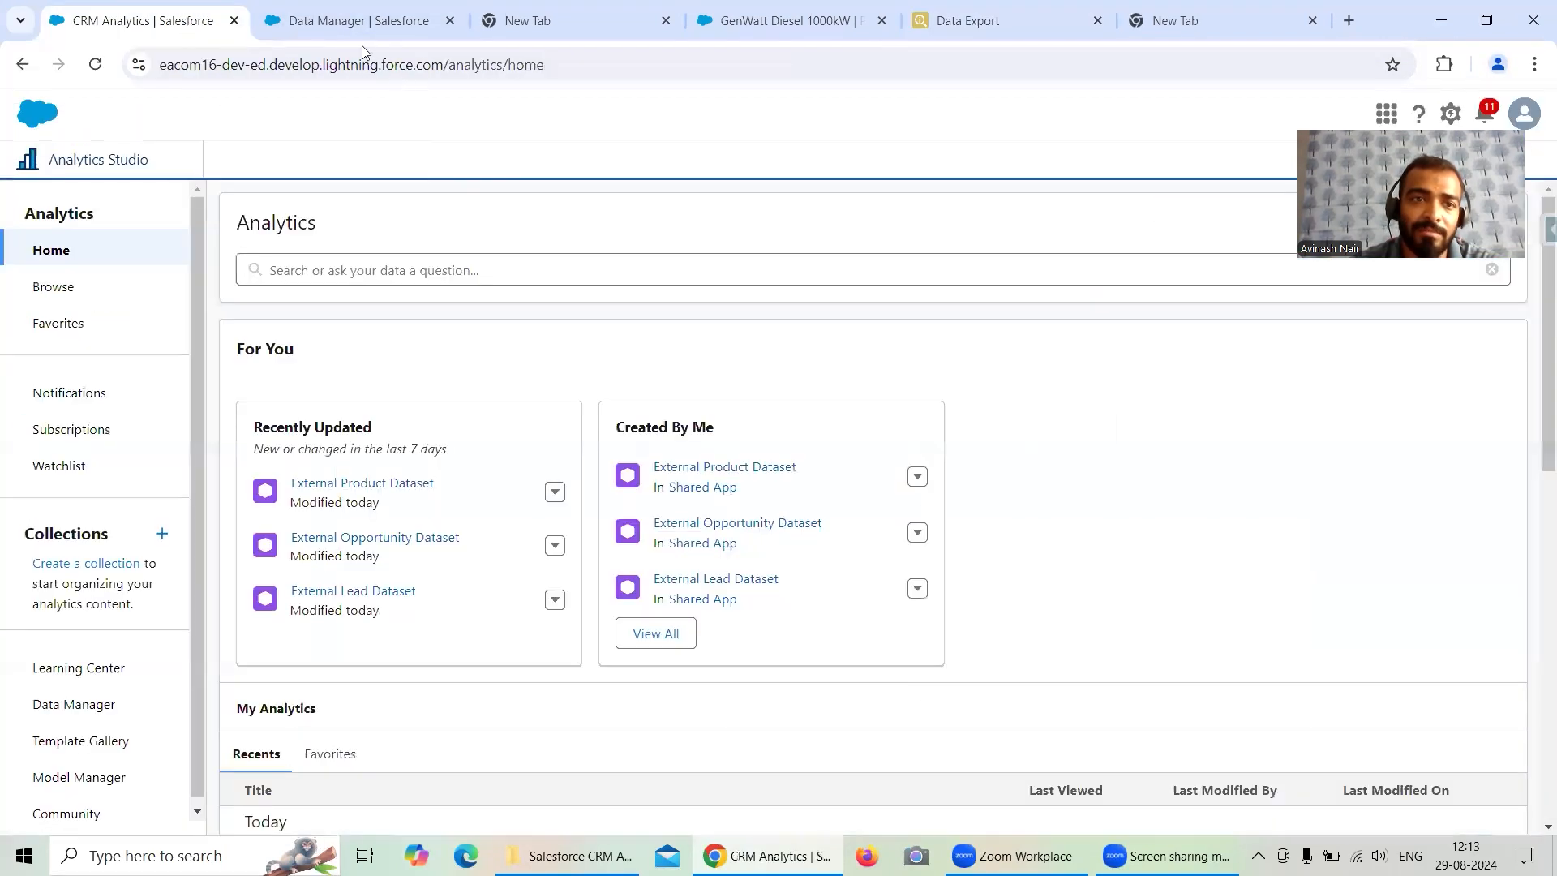
- Close the Product2 preview and run a data sync for the Account object under SFDC_LOCAL
{"action": "left_click", "coordinate": [345, 23]}
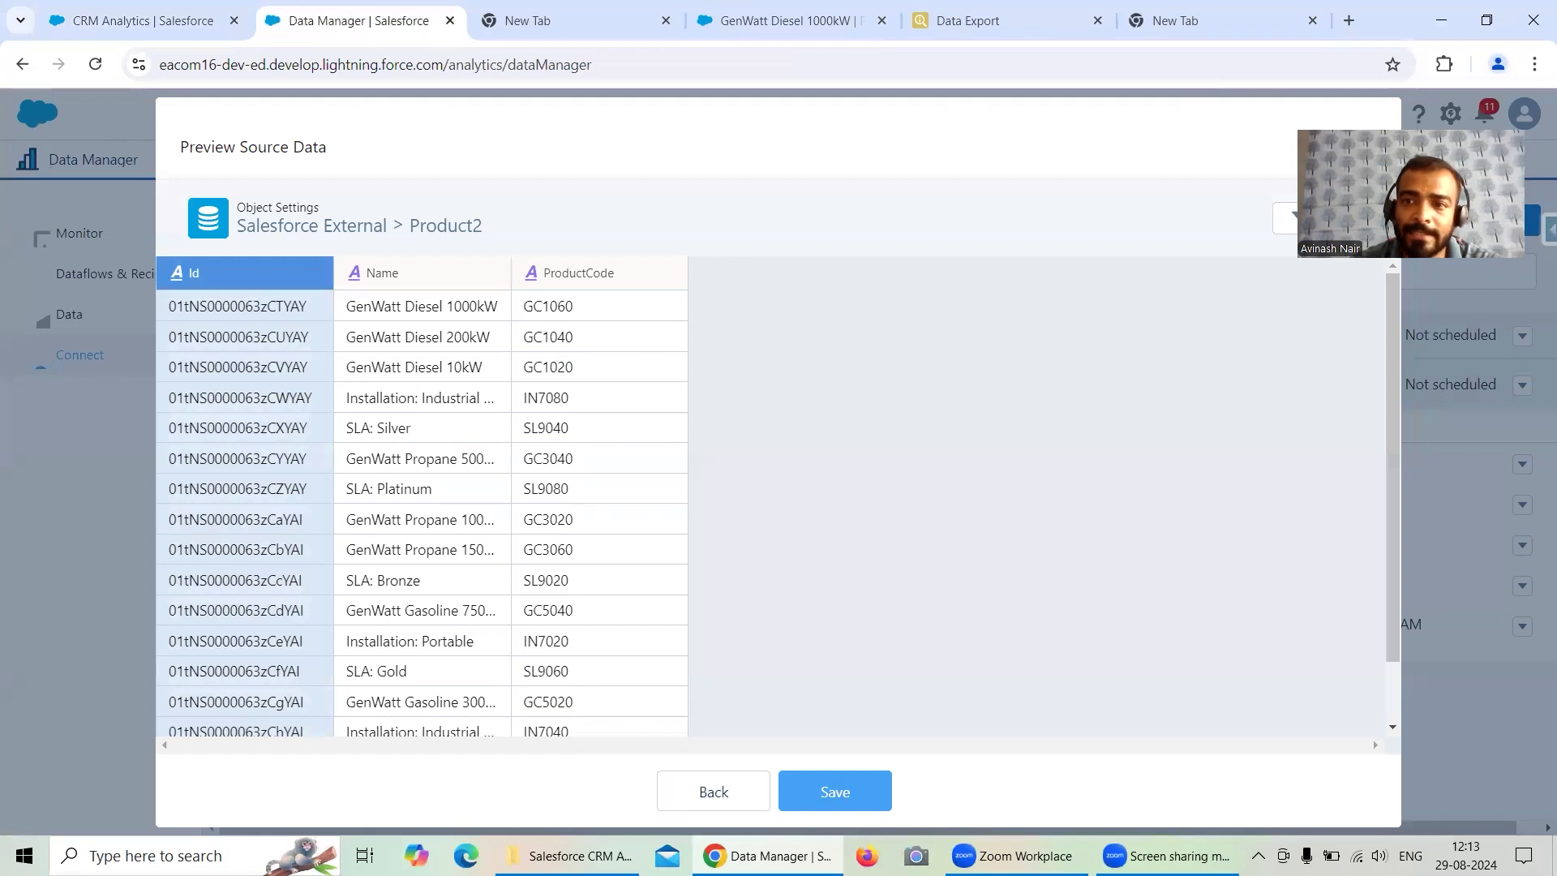
{"action": "left_click", "coordinate": [1355, 143]}
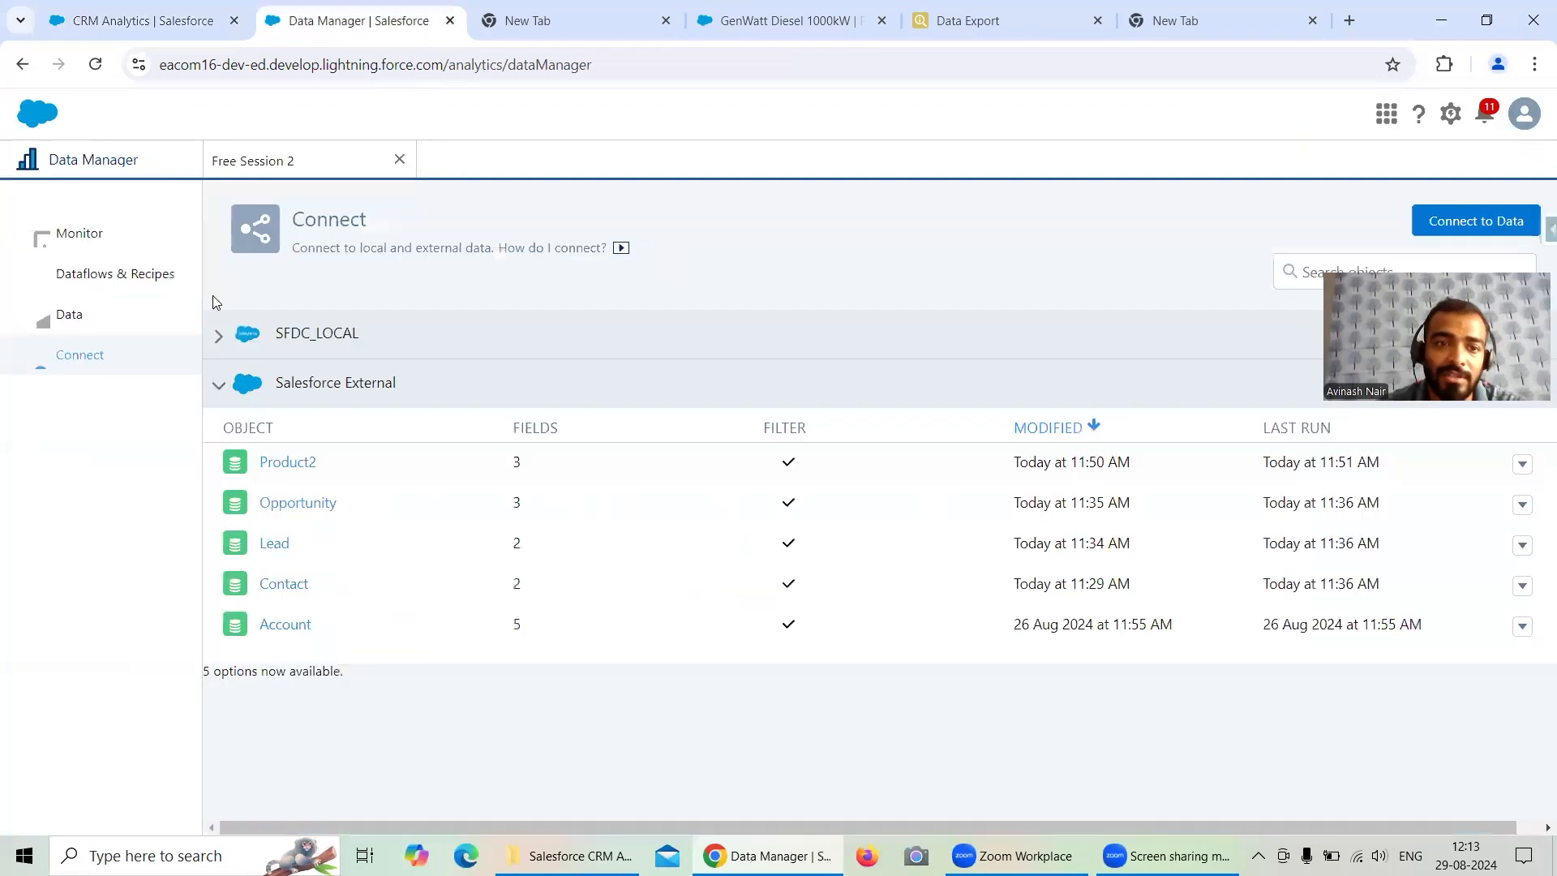
{"action": "left_click", "coordinate": [220, 334]}
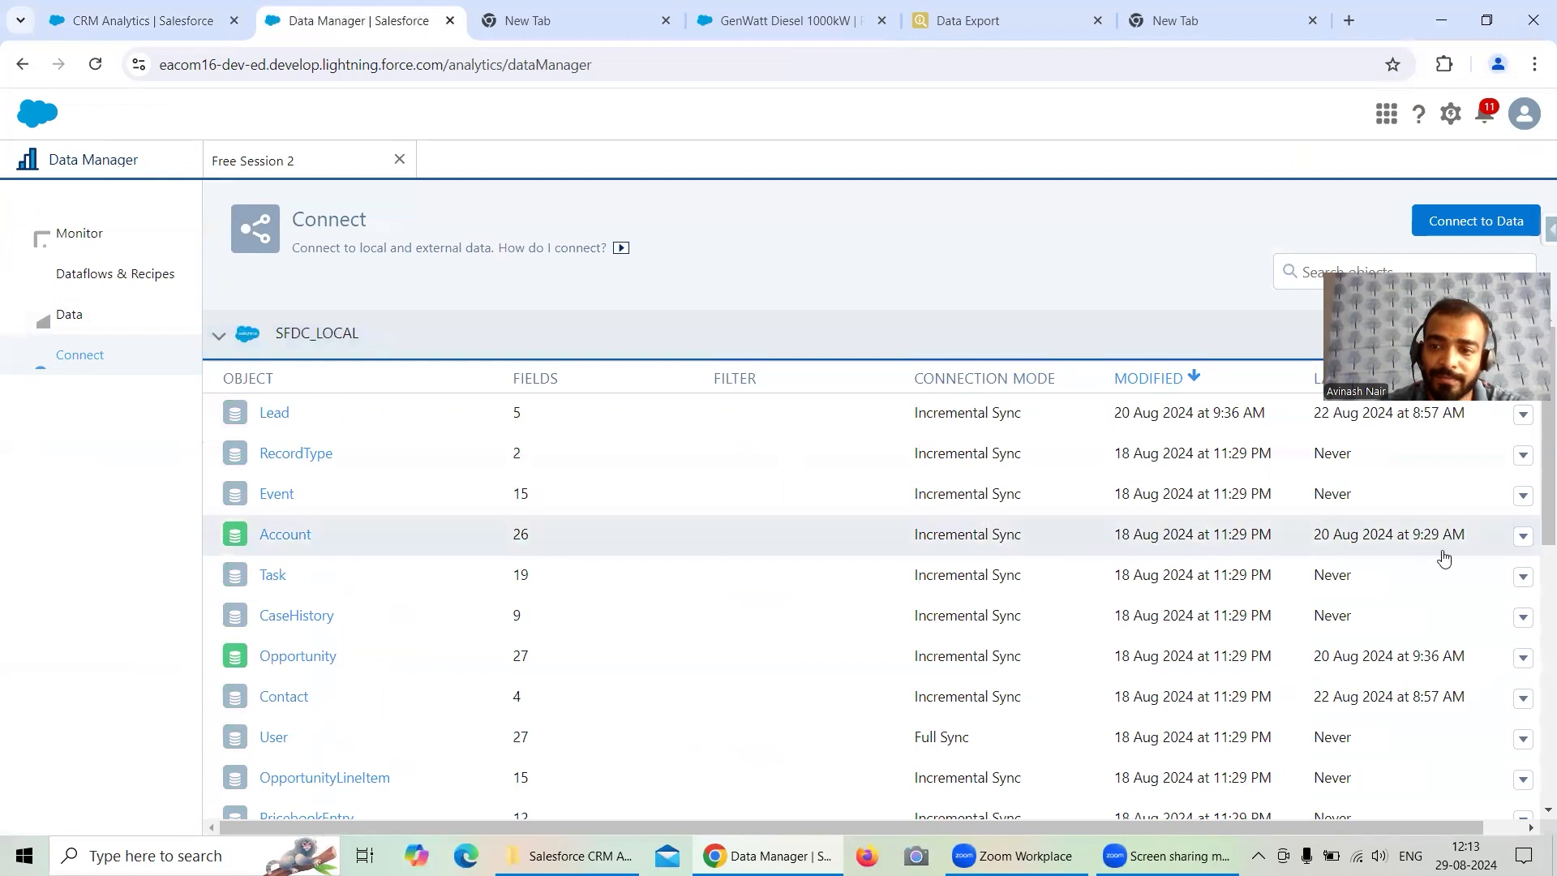
{"action": "left_click", "coordinate": [1523, 537]}
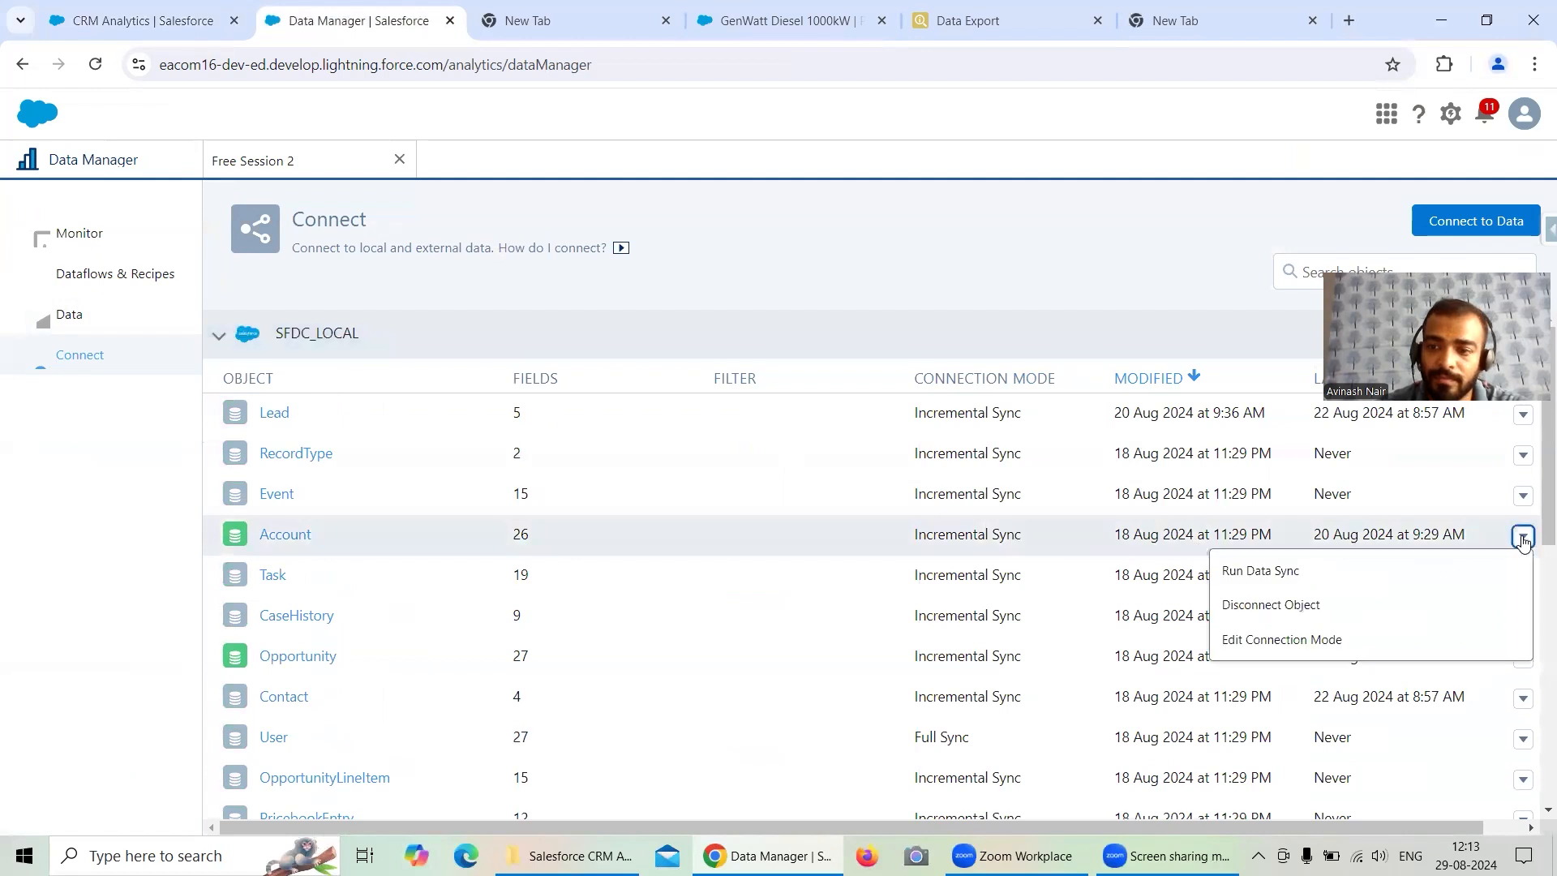
{"action": "left_click", "coordinate": [1261, 568]}
{"action": "left_click", "coordinate": [1269, 509]}
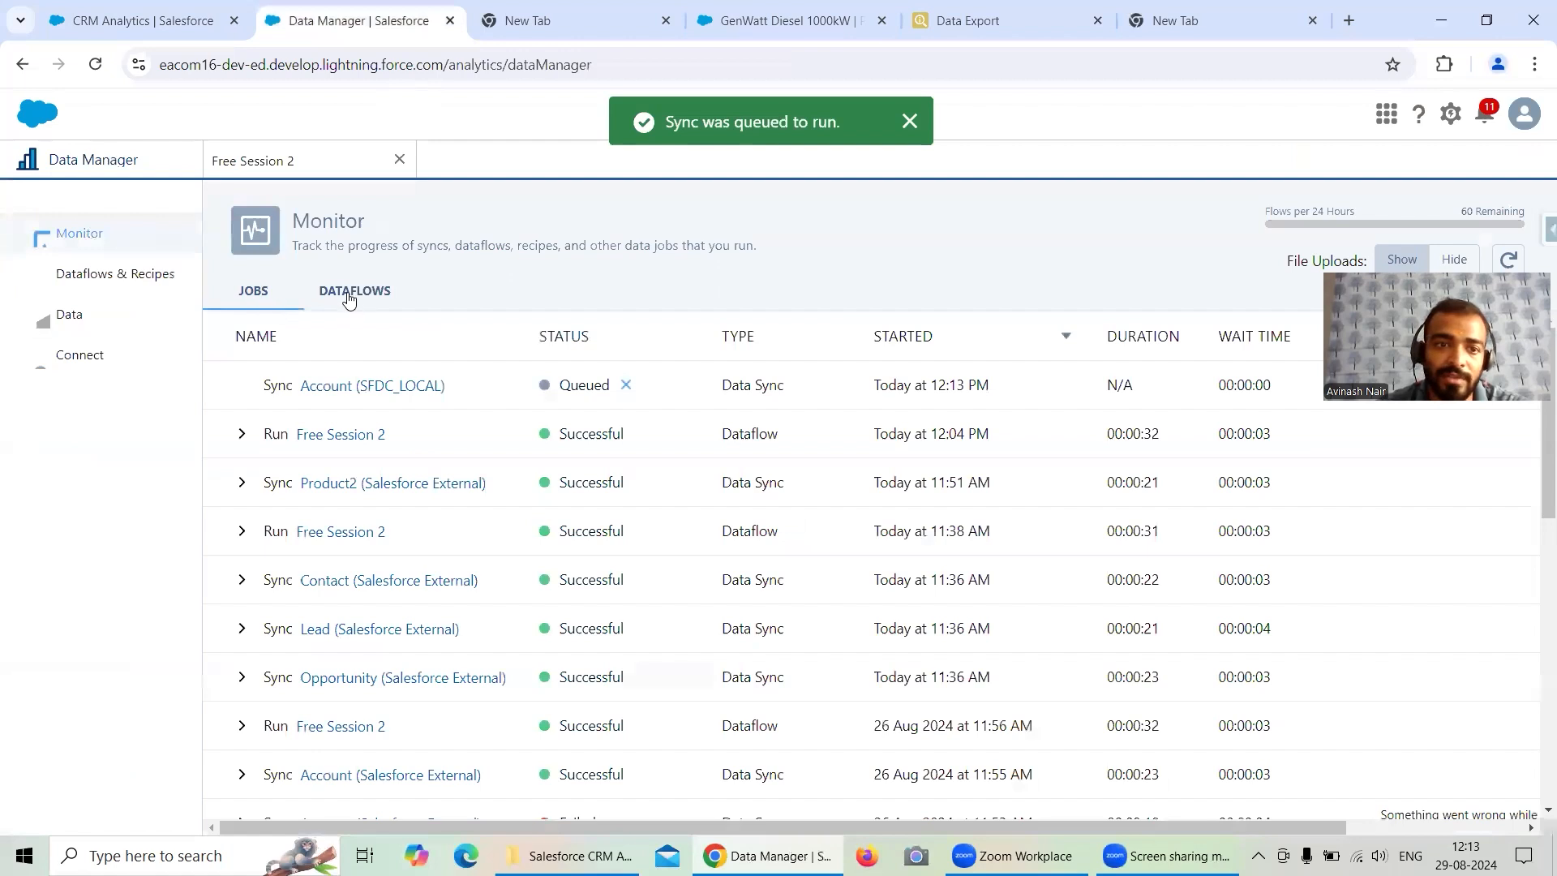
- Open the Free Session 1 dataflow and add a filter node named Filter Account
{"action": "left_click", "coordinate": [347, 295]}
{"action": "left_click", "coordinate": [175, 290]}
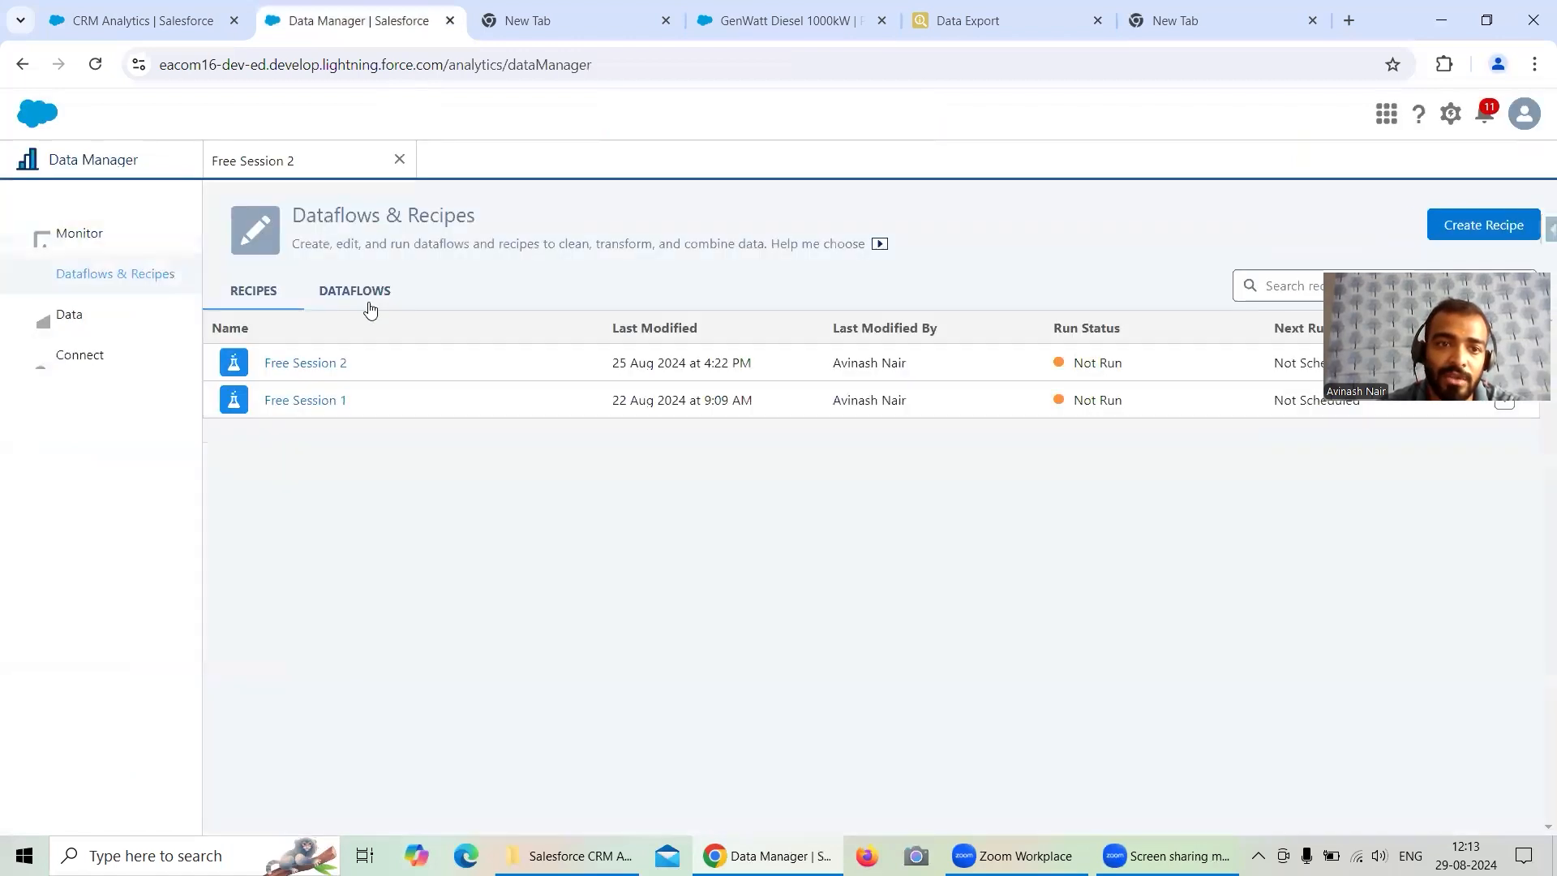
{"action": "left_click", "coordinate": [368, 306]}
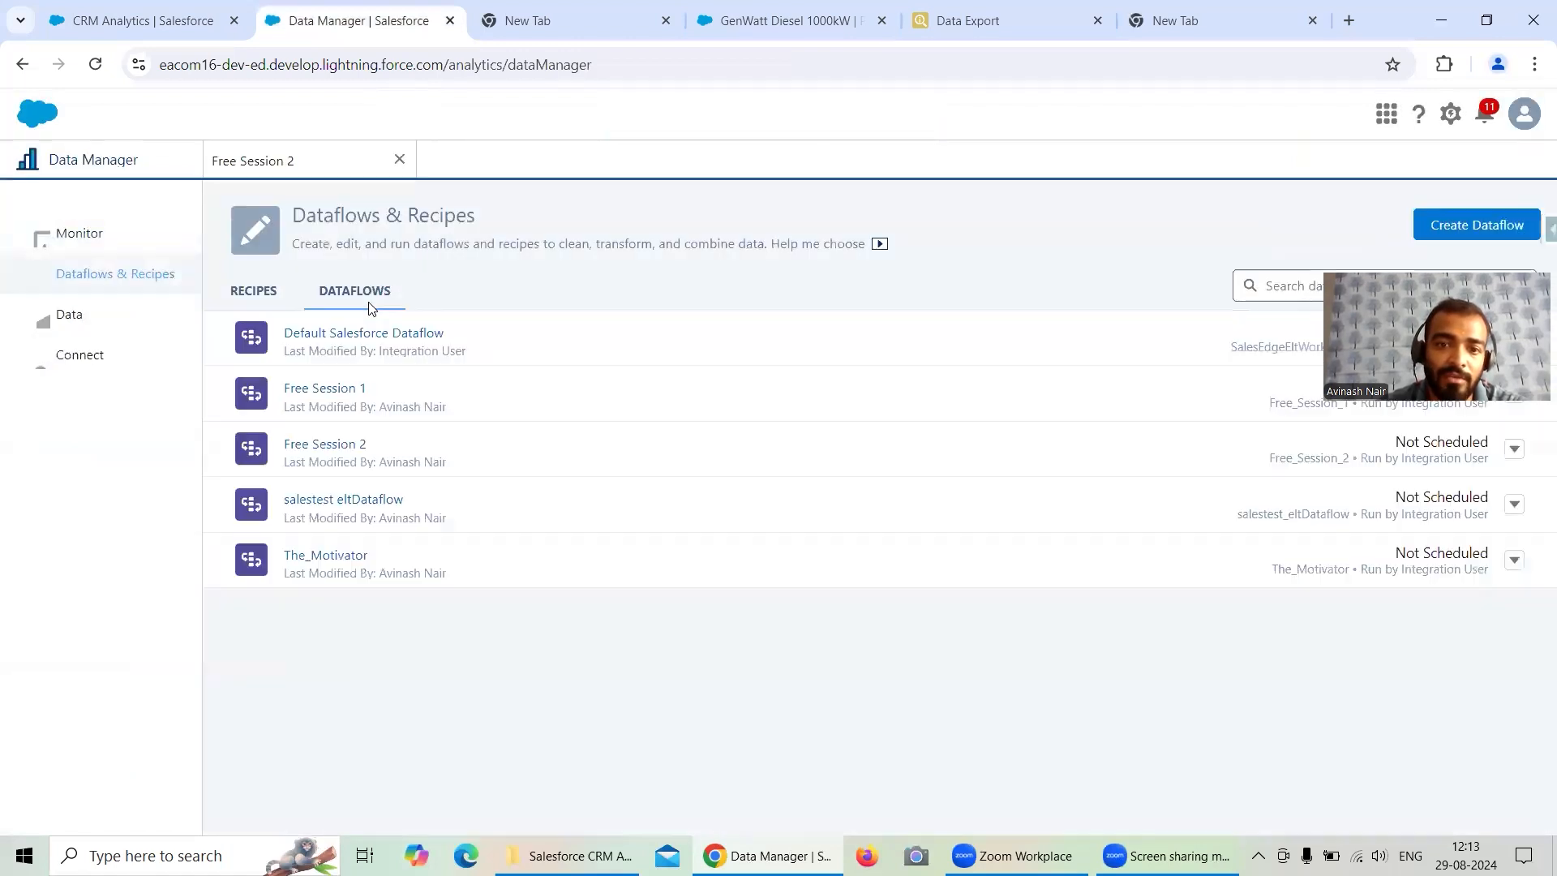
{"action": "left_click", "coordinate": [347, 389]}
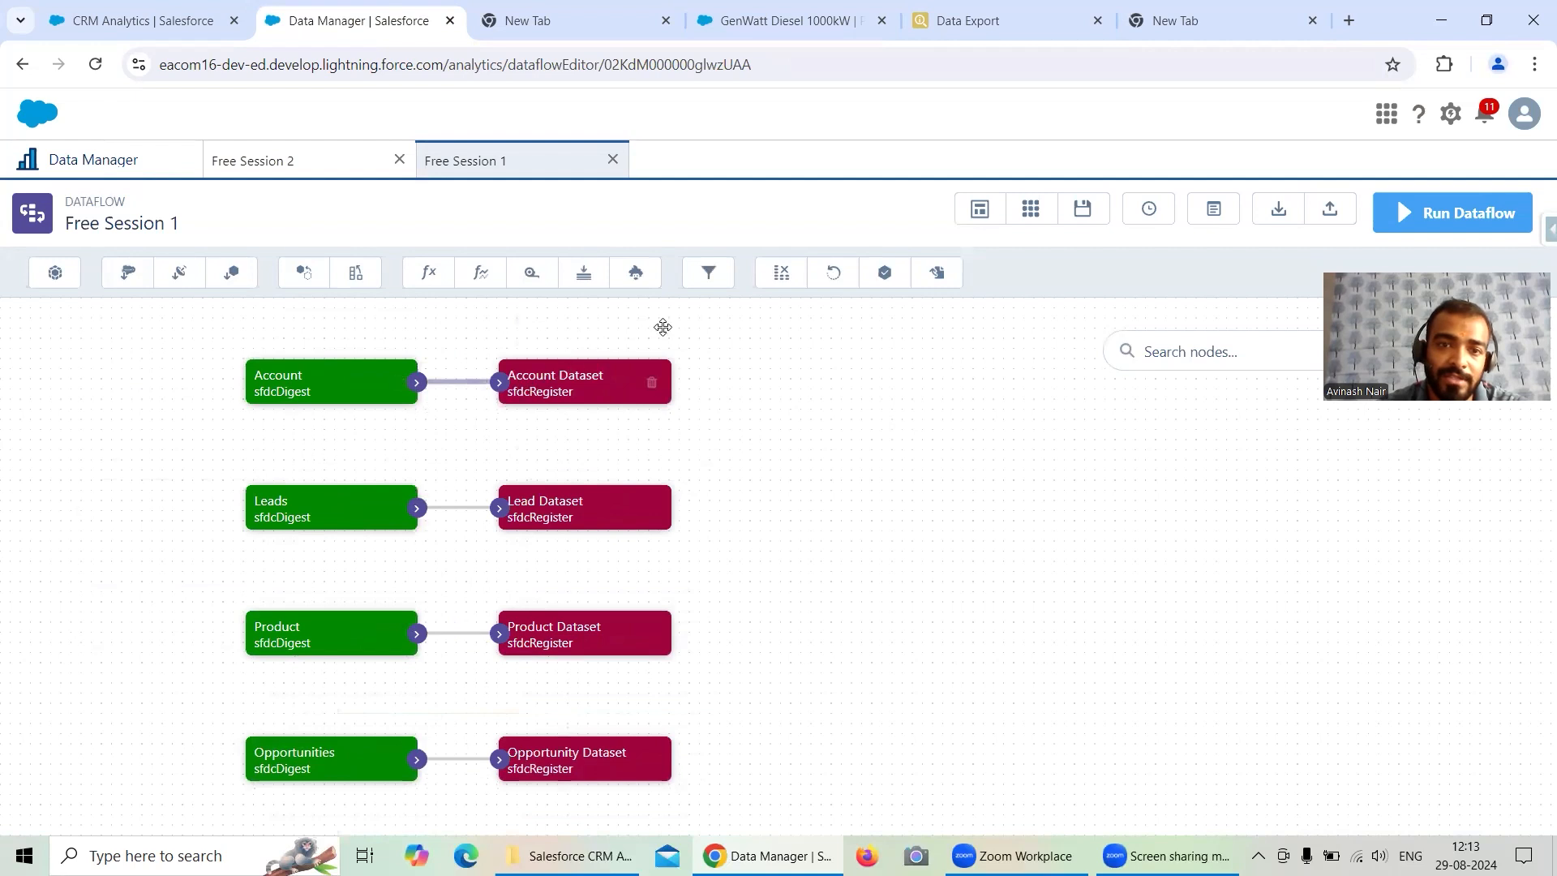
{"action": "left_click", "coordinate": [712, 287]}
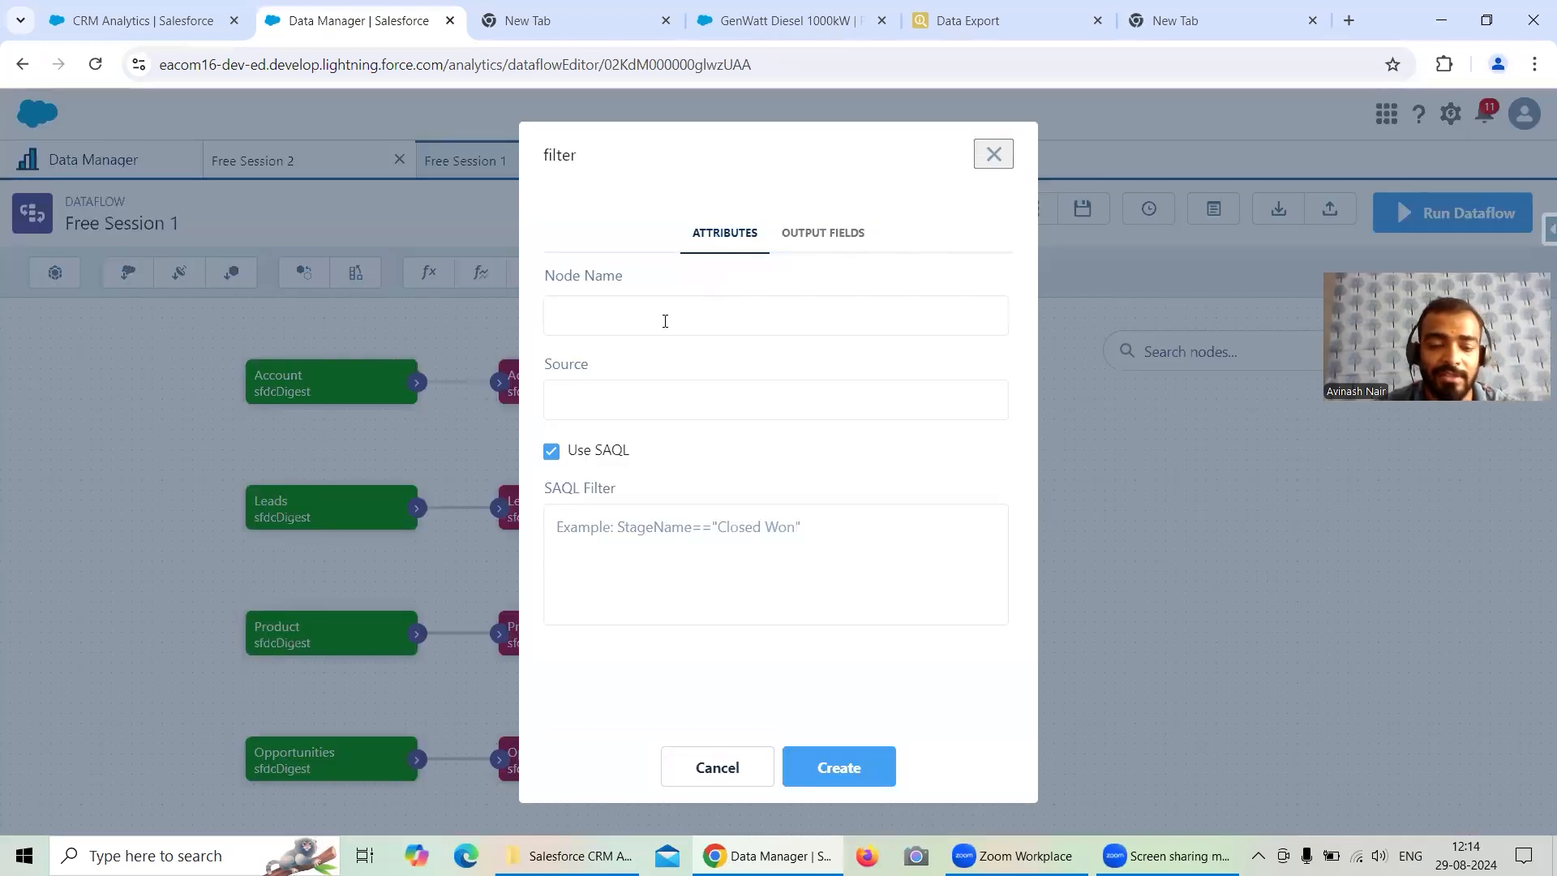
{"action": "type", "text": "Flter"}
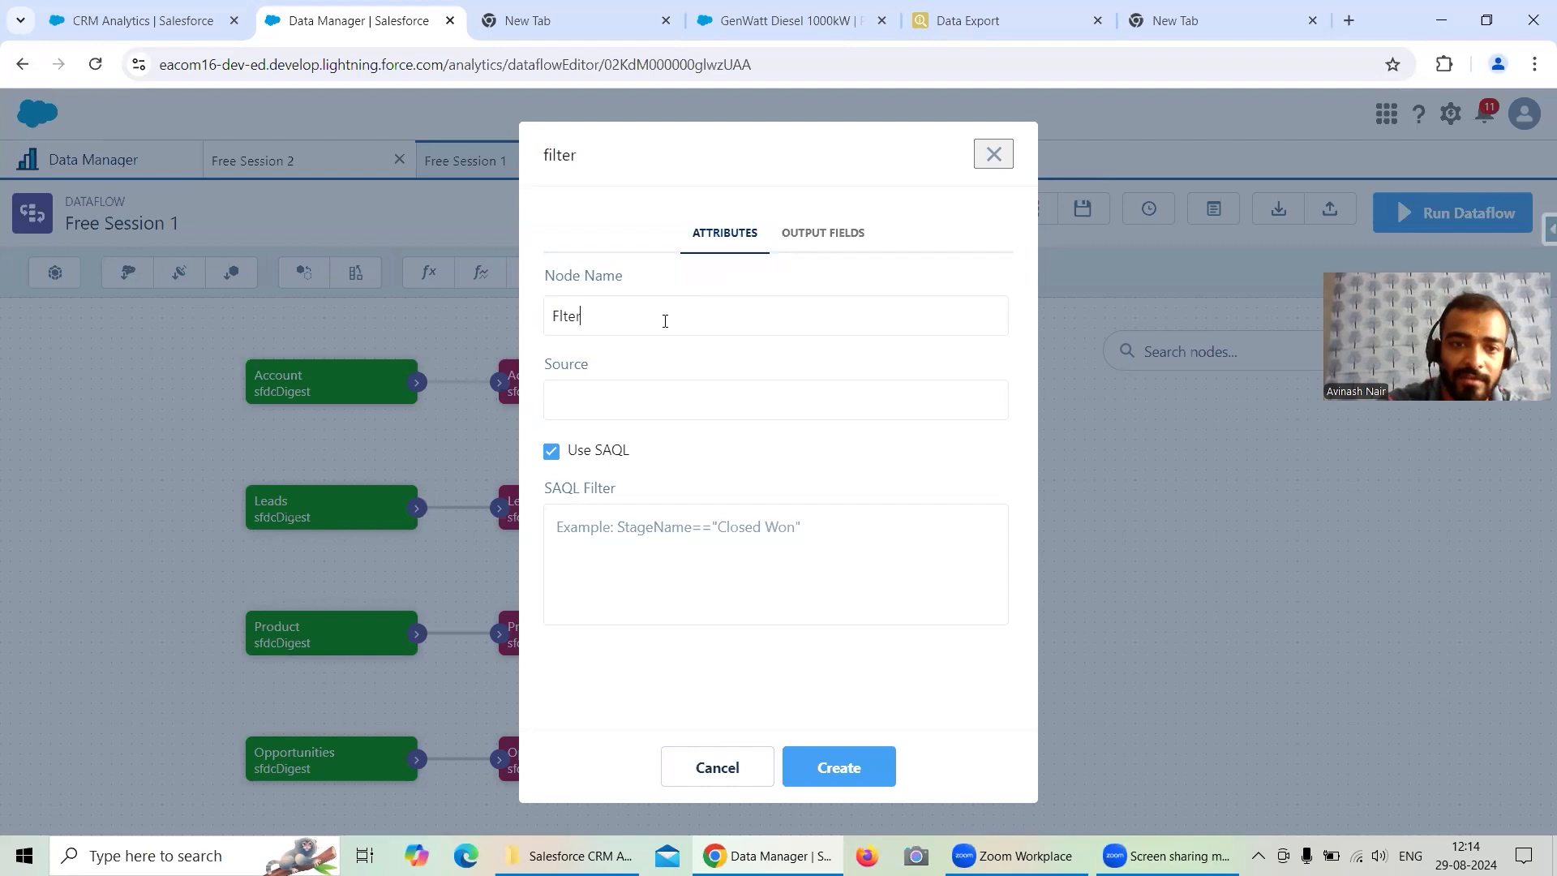
{"action": "key", "text": "BackSpace"}
{"action": "key", "text": "BackSpace"}
{"action": "key", "text": "BackSpace"}
{"action": "key", "text": "BackSpace"}
{"action": "key", "text": "BackSpace"}
{"action": "type", "text": "i"}
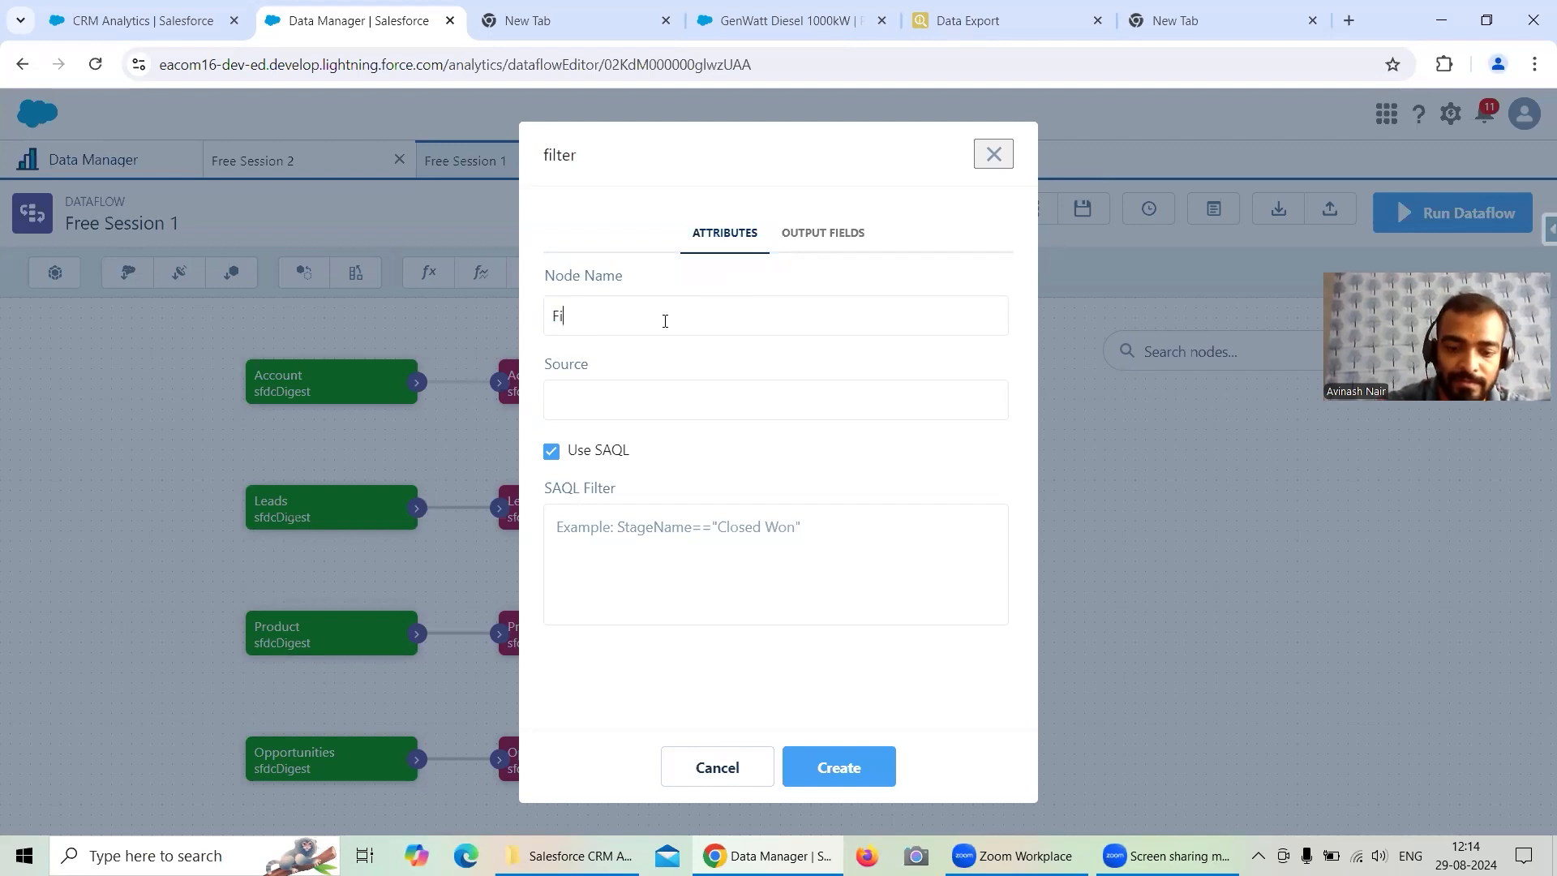
{"action": "type", "text": "lter Account"}
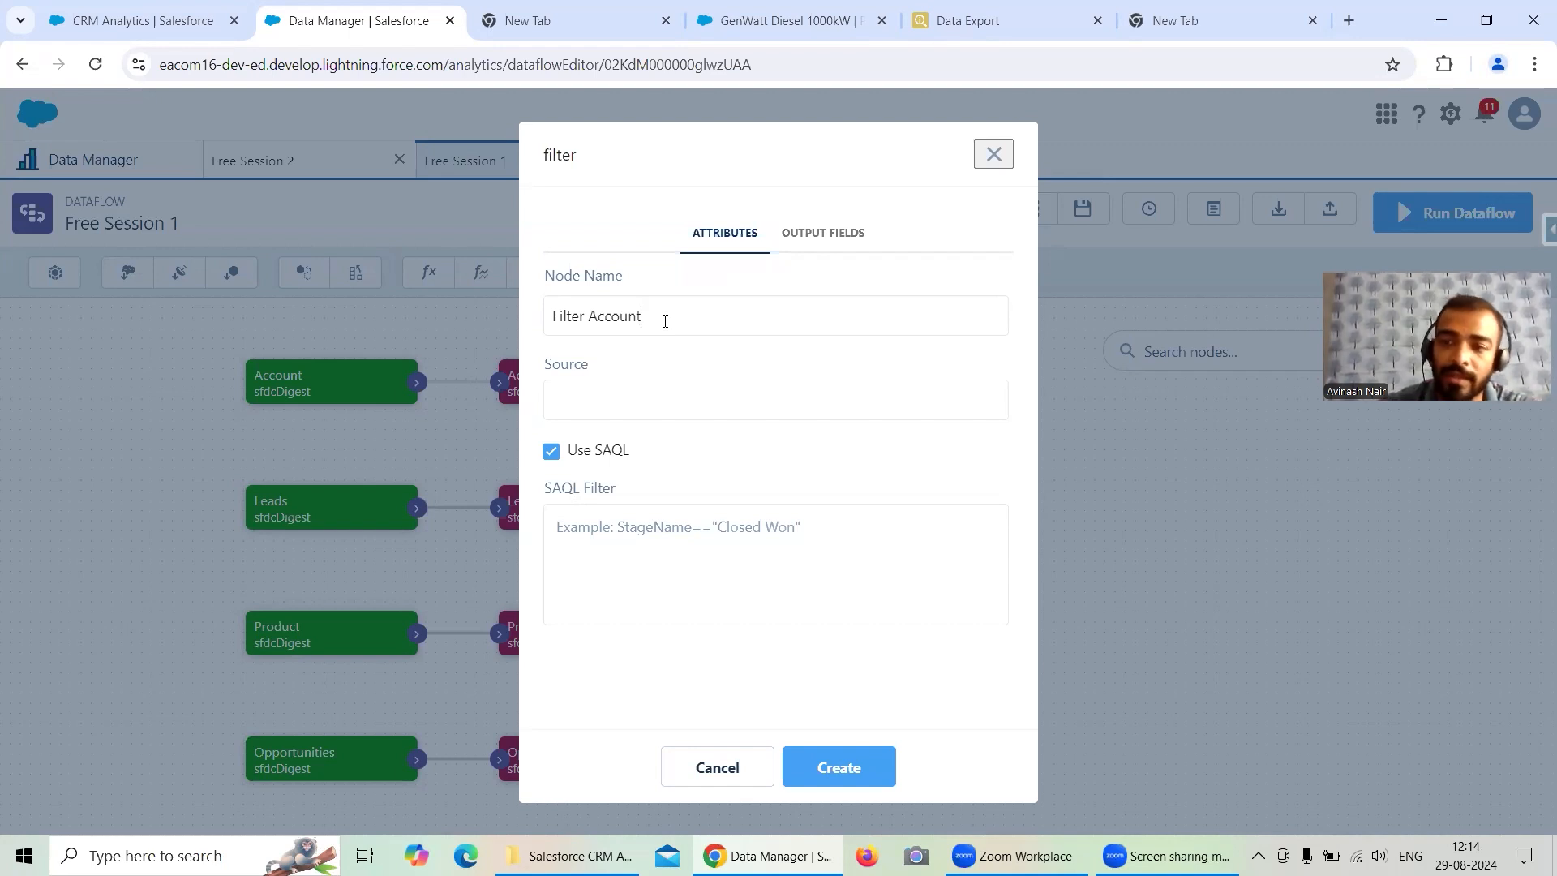
{"action": "left_click", "coordinate": [831, 764]}
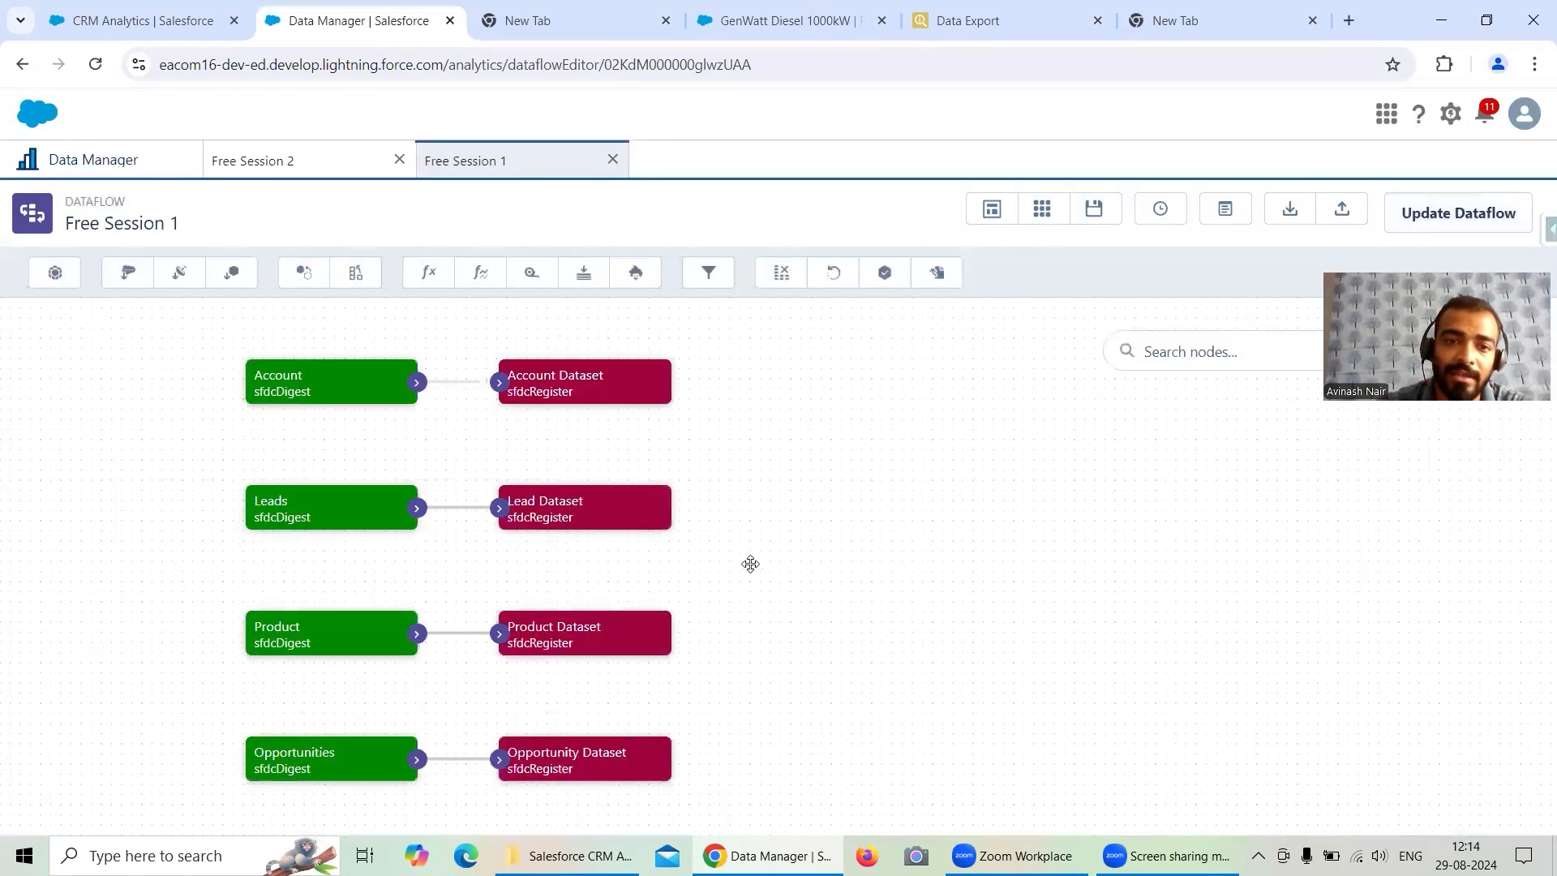
- Move the Filter Account node up beside the Account nodes on the dataflow canvas
{"action": "scroll", "coordinate": [745, 556], "scroll_direction": "down", "scroll_amount": 5}
{"action": "left_click_drag", "start_coordinate": [257, 629], "coordinate": [912, 392]}
{"action": "scroll", "coordinate": [911, 392], "scroll_direction": "up", "scroll_amount": 5}
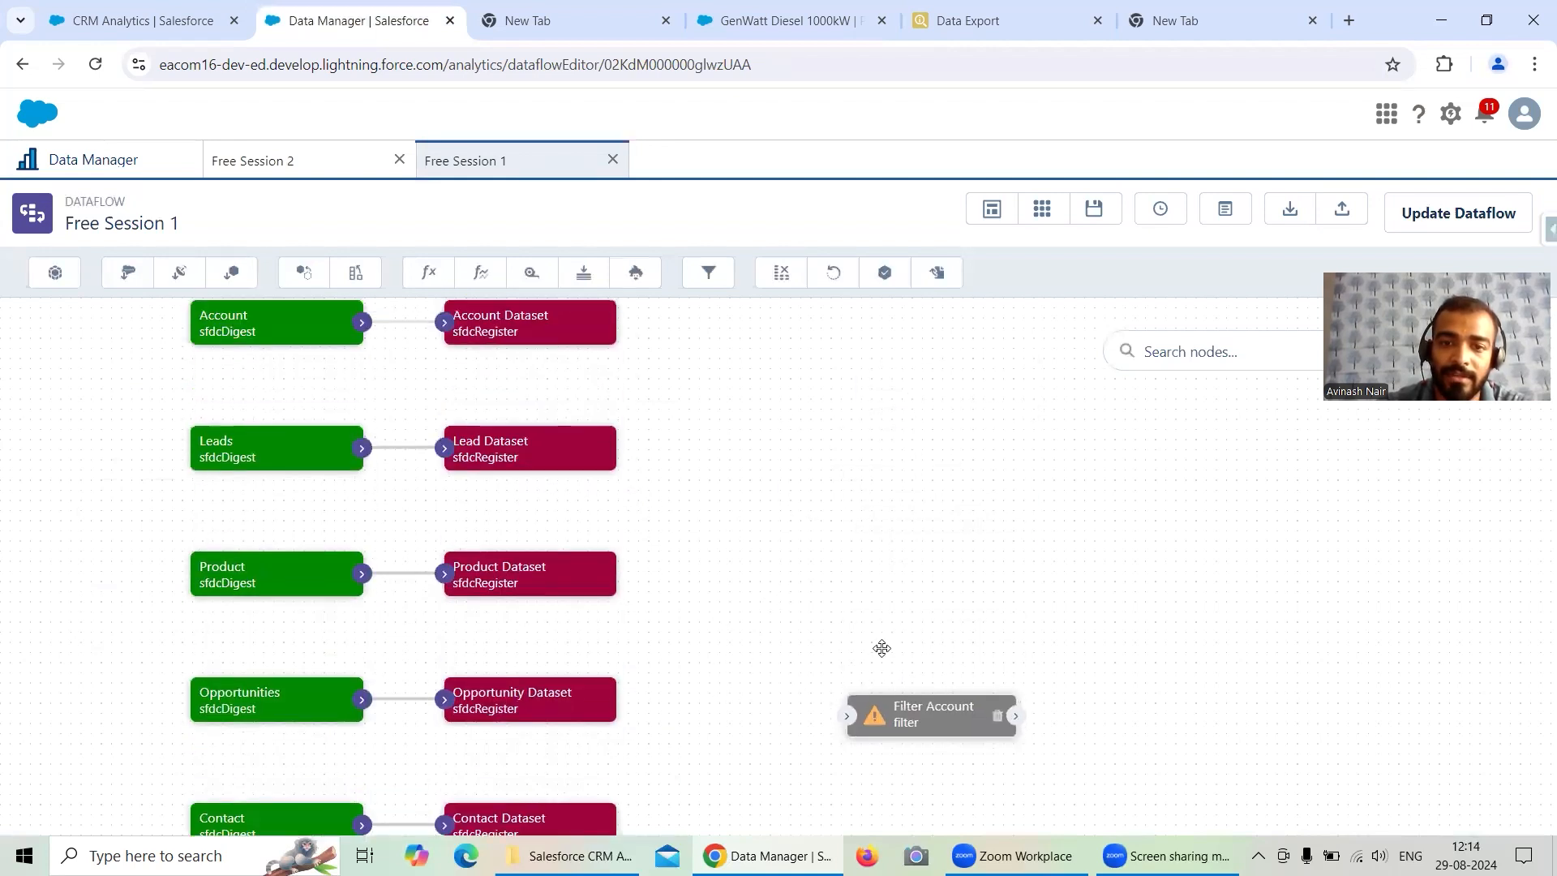
{"action": "left_click_drag", "start_coordinate": [896, 726], "coordinate": [770, 453]}
- Return to Connect and view the Salesforce External connected objects and their filters
{"action": "left_click", "coordinate": [99, 160]}
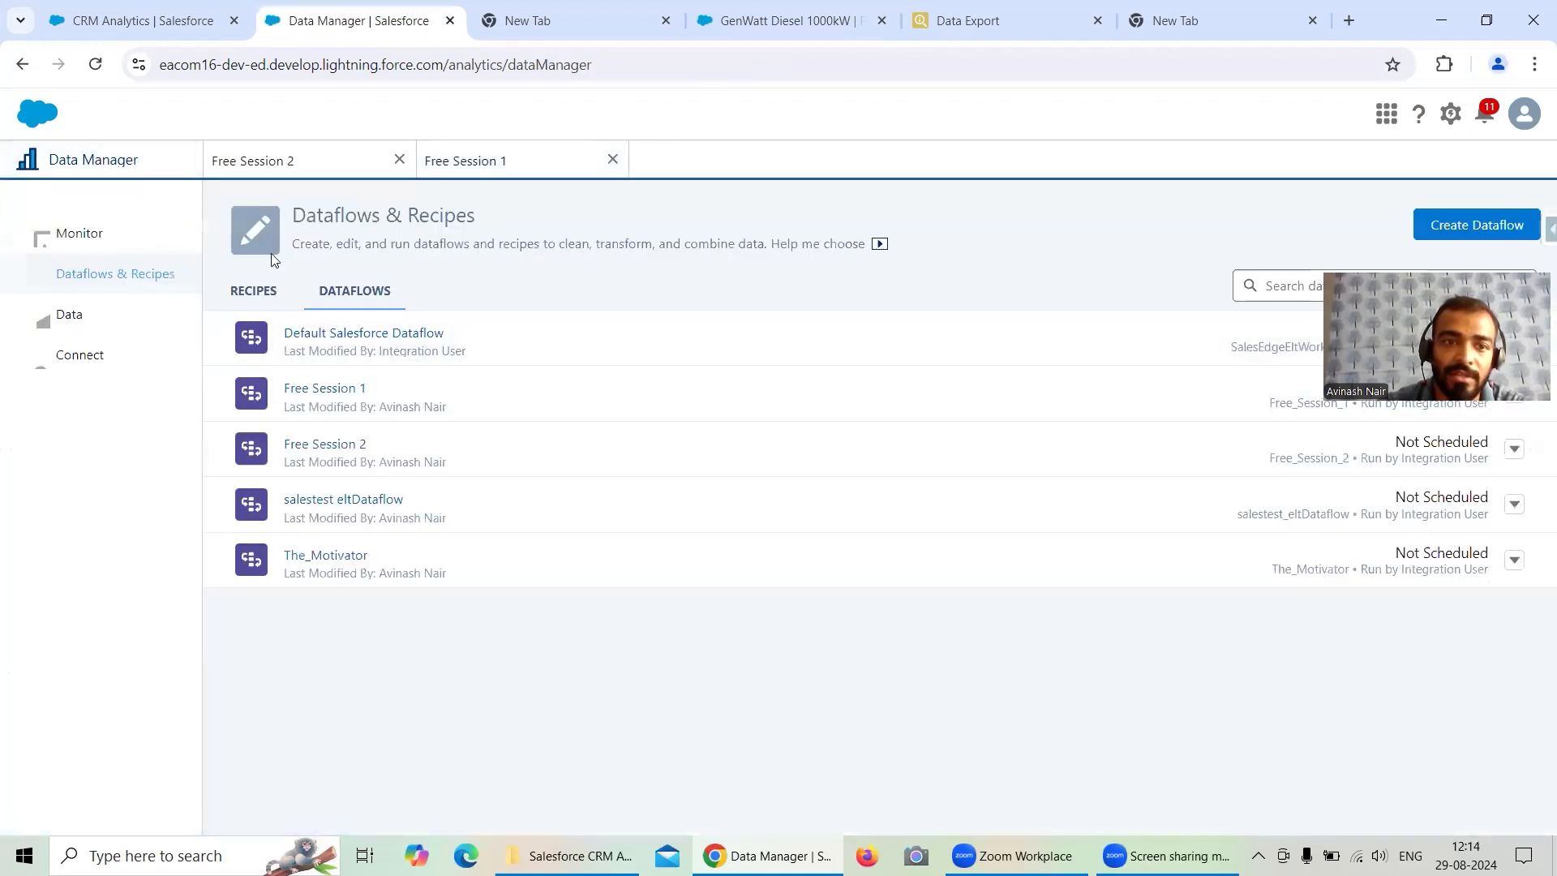
{"action": "left_click", "coordinate": [92, 367]}
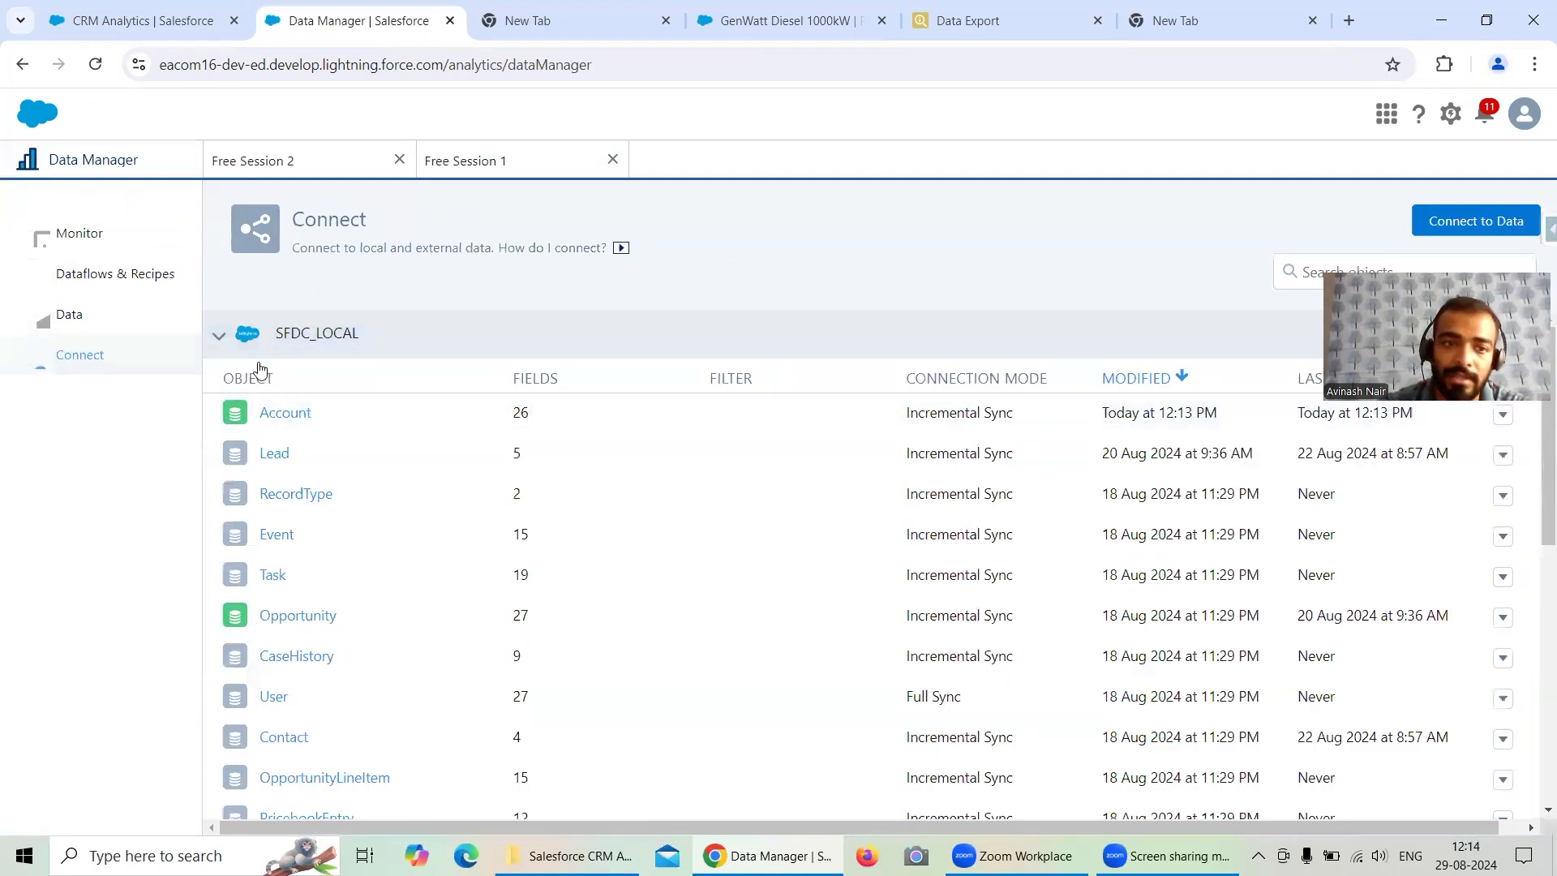
{"action": "left_click", "coordinate": [219, 335]}
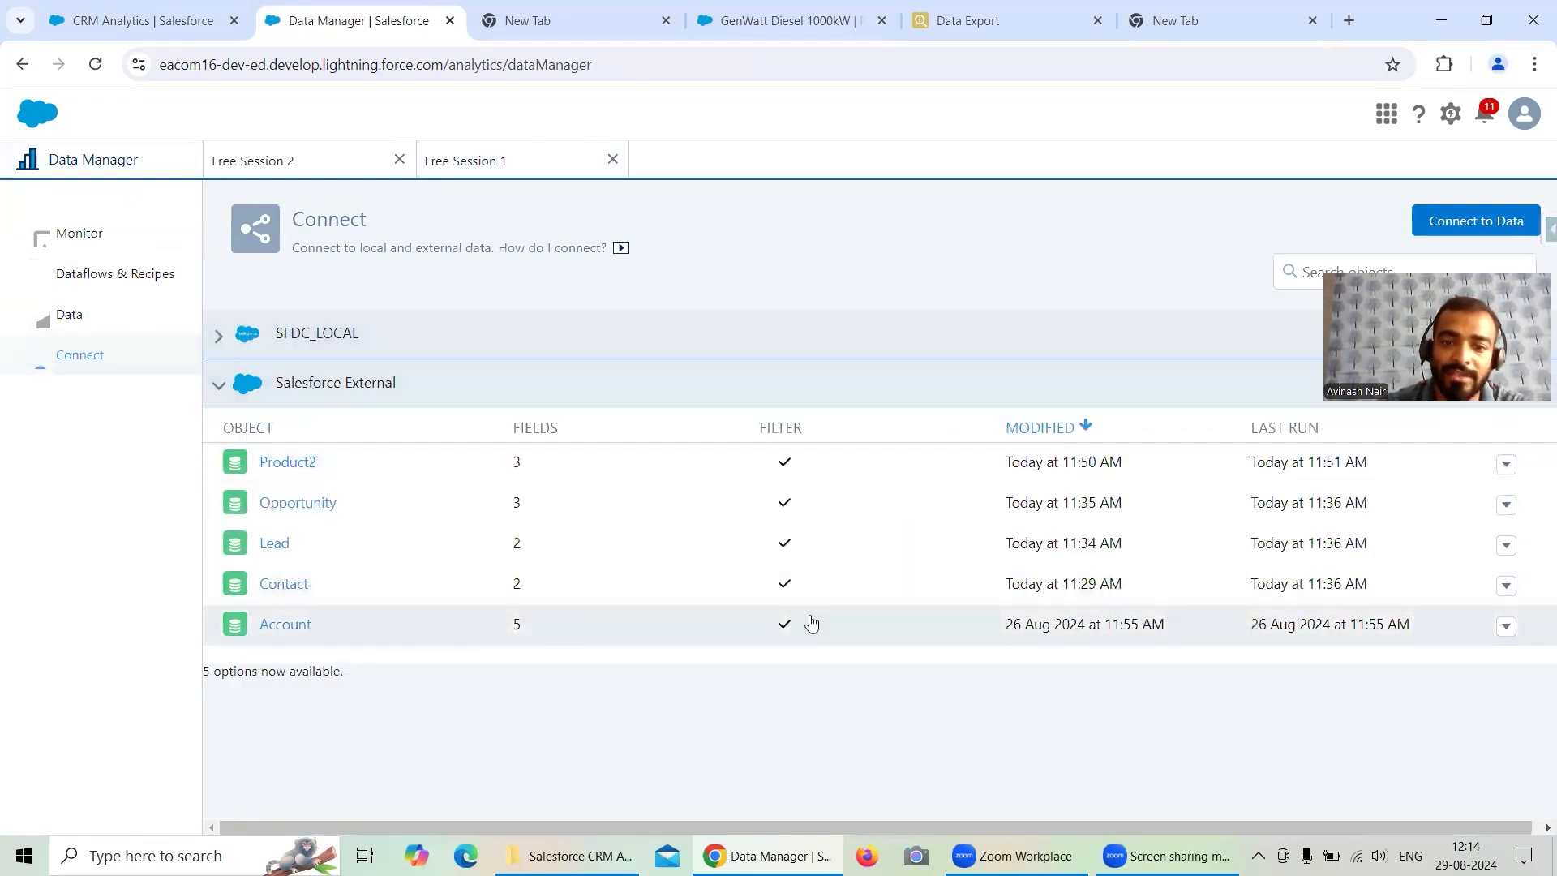
- Expand the SFDC_LOCAL connection to review its objects, then glance at the Analytics Studio tab
{"action": "left_click", "coordinate": [348, 334]}
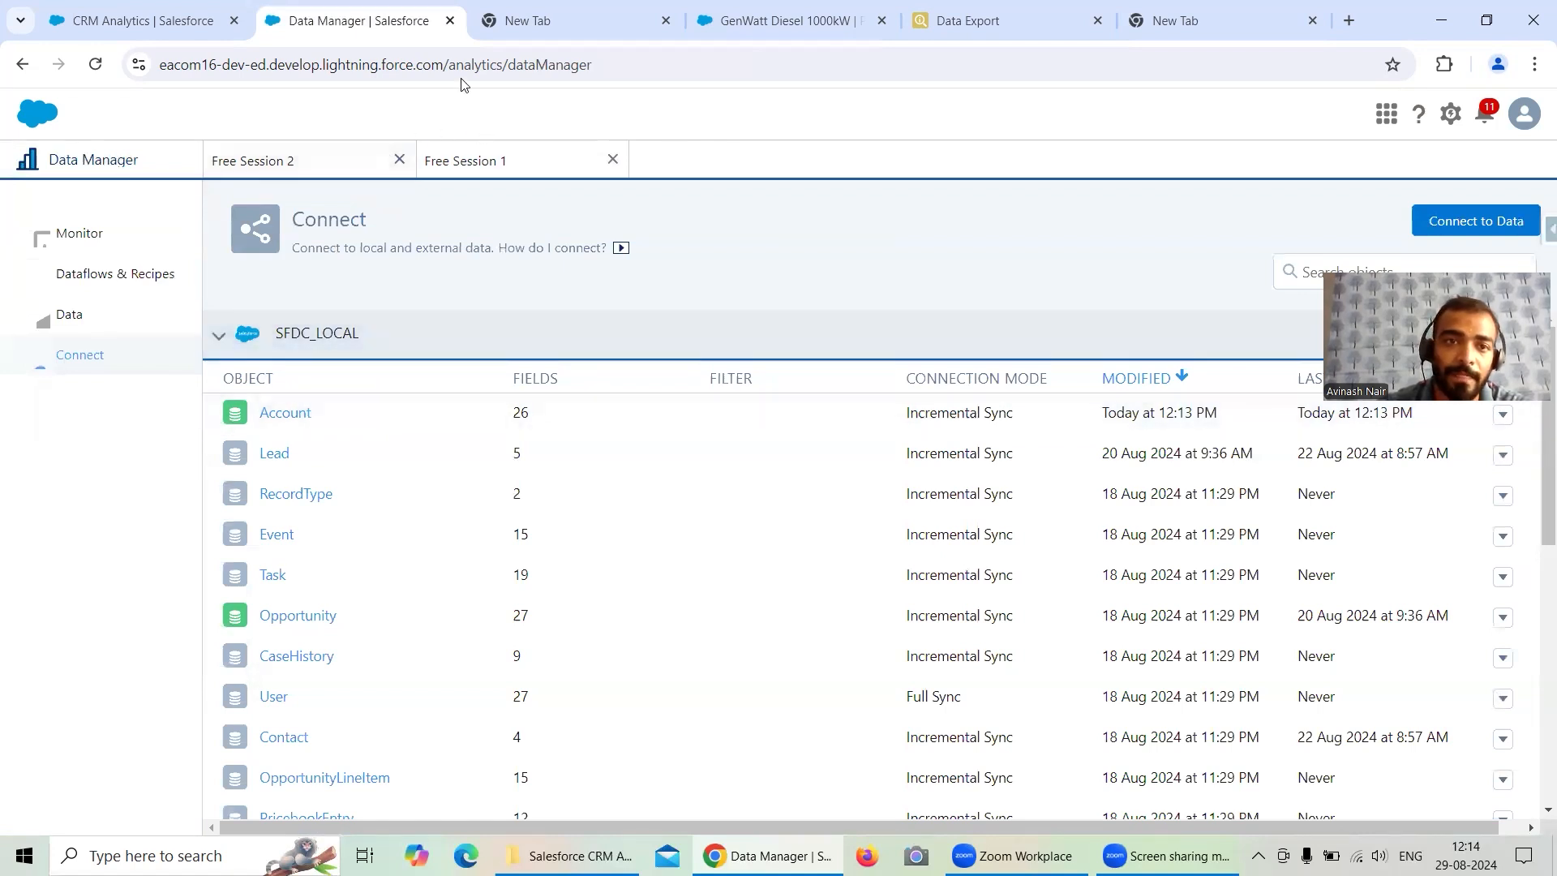
{"action": "left_click", "coordinate": [143, 20]}
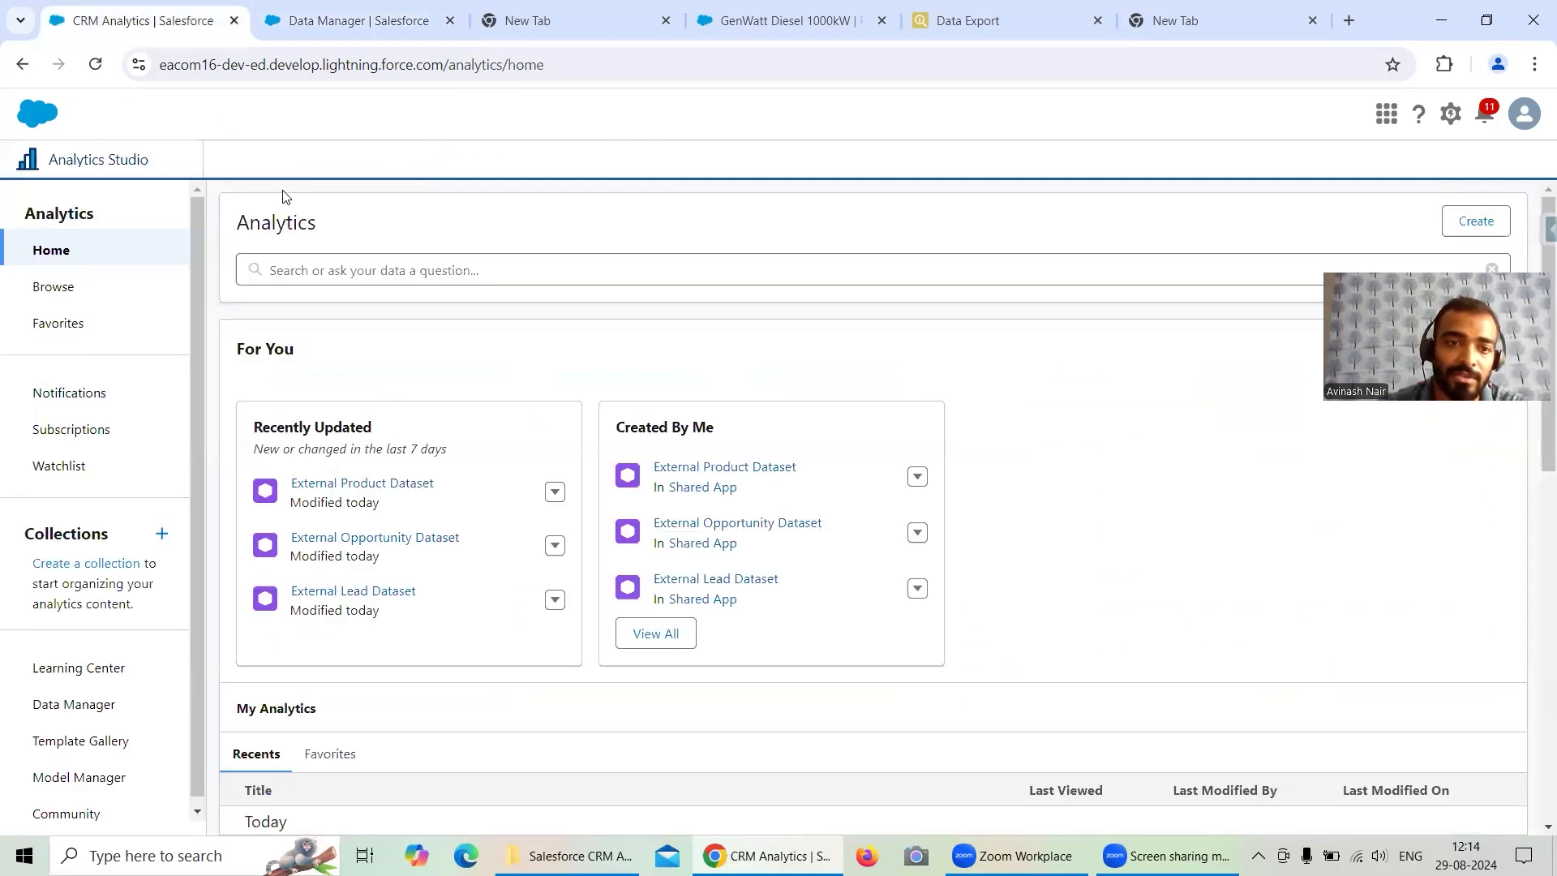
{"action": "left_click", "coordinate": [324, 21]}
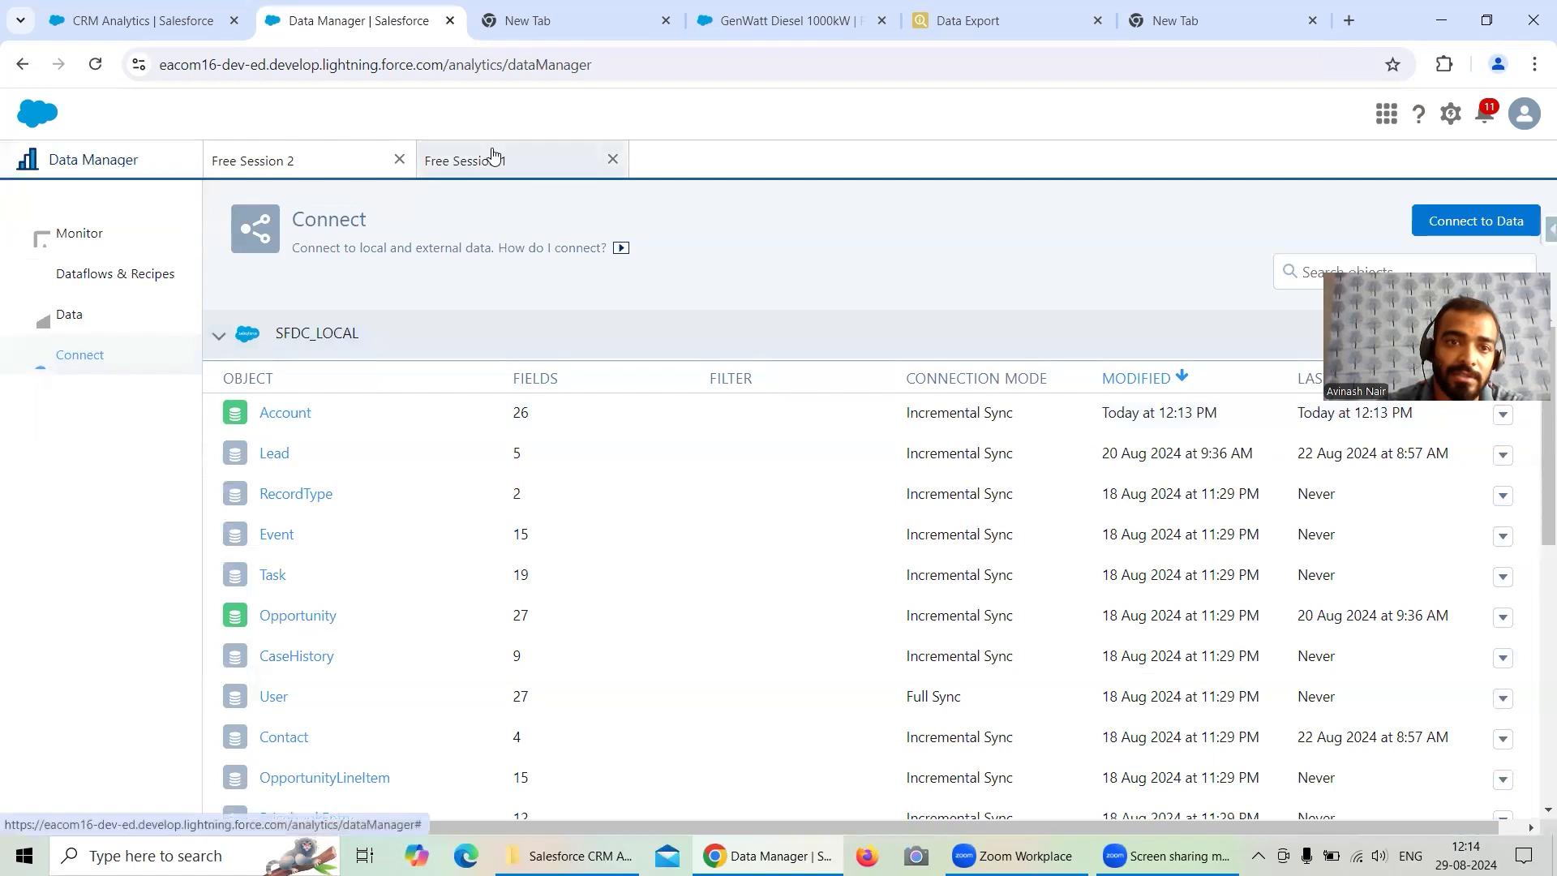
- In the Free Session 1 dataflow, connect Filter Account between the Account digest and Account Dataset nodes, then open its settings
{"action": "left_click", "coordinate": [493, 154]}
{"action": "left_click", "coordinate": [399, 159]}
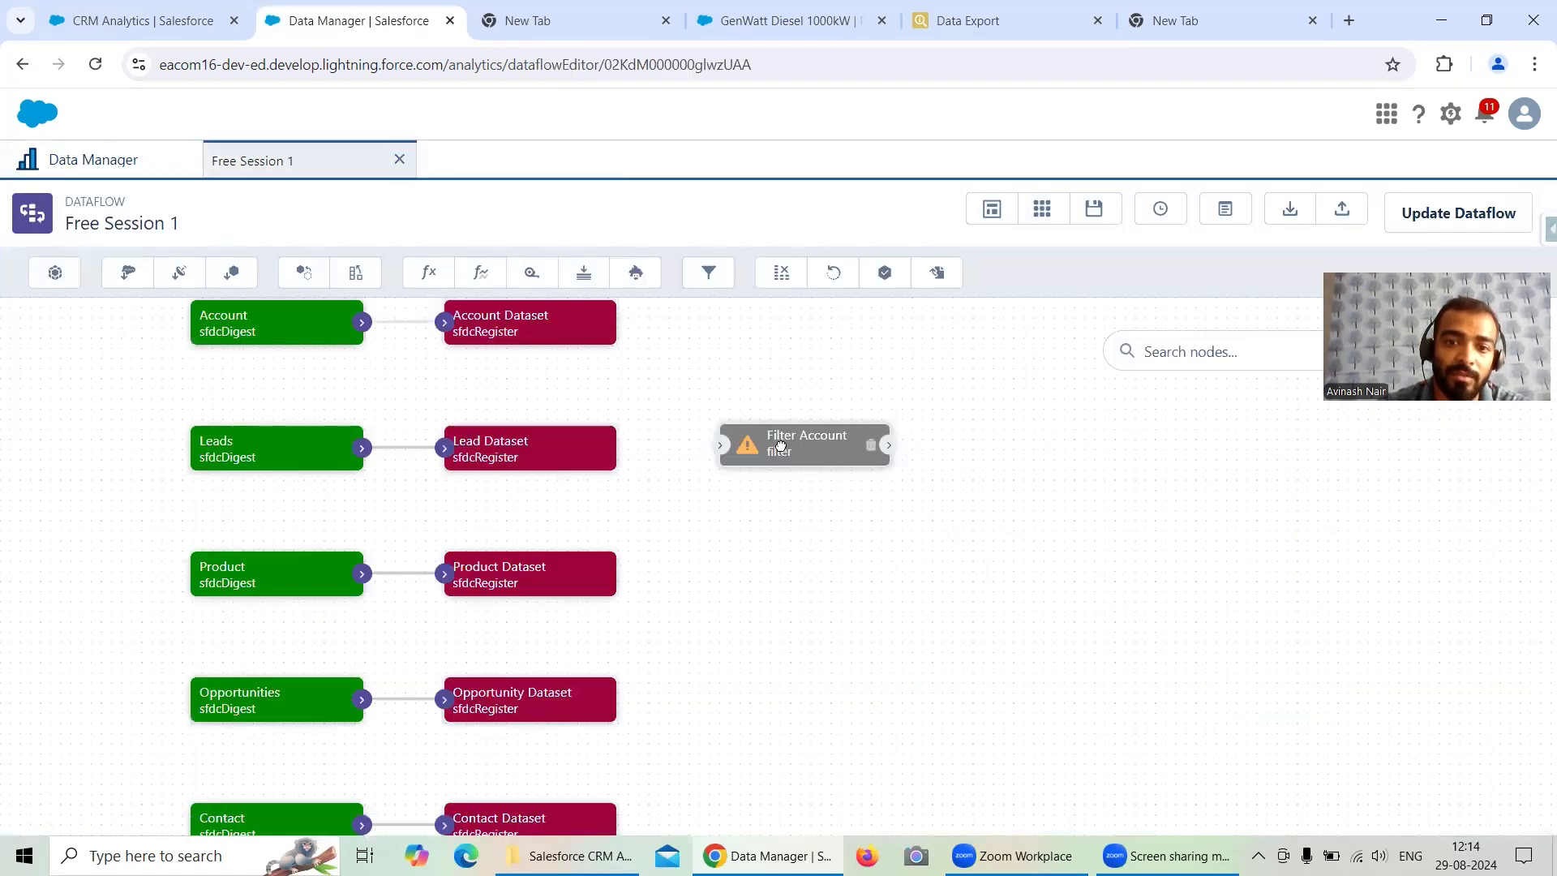
{"action": "left_click_drag", "start_coordinate": [780, 445], "coordinate": [756, 419]}
{"action": "left_click_drag", "start_coordinate": [362, 322], "coordinate": [357, 394]}
{"action": "left_click_drag", "start_coordinate": [499, 339], "coordinate": [690, 348]}
{"action": "left_click_drag", "start_coordinate": [456, 397], "coordinate": [636, 331]}
{"action": "left_click_drag", "start_coordinate": [397, 401], "coordinate": [523, 358]}
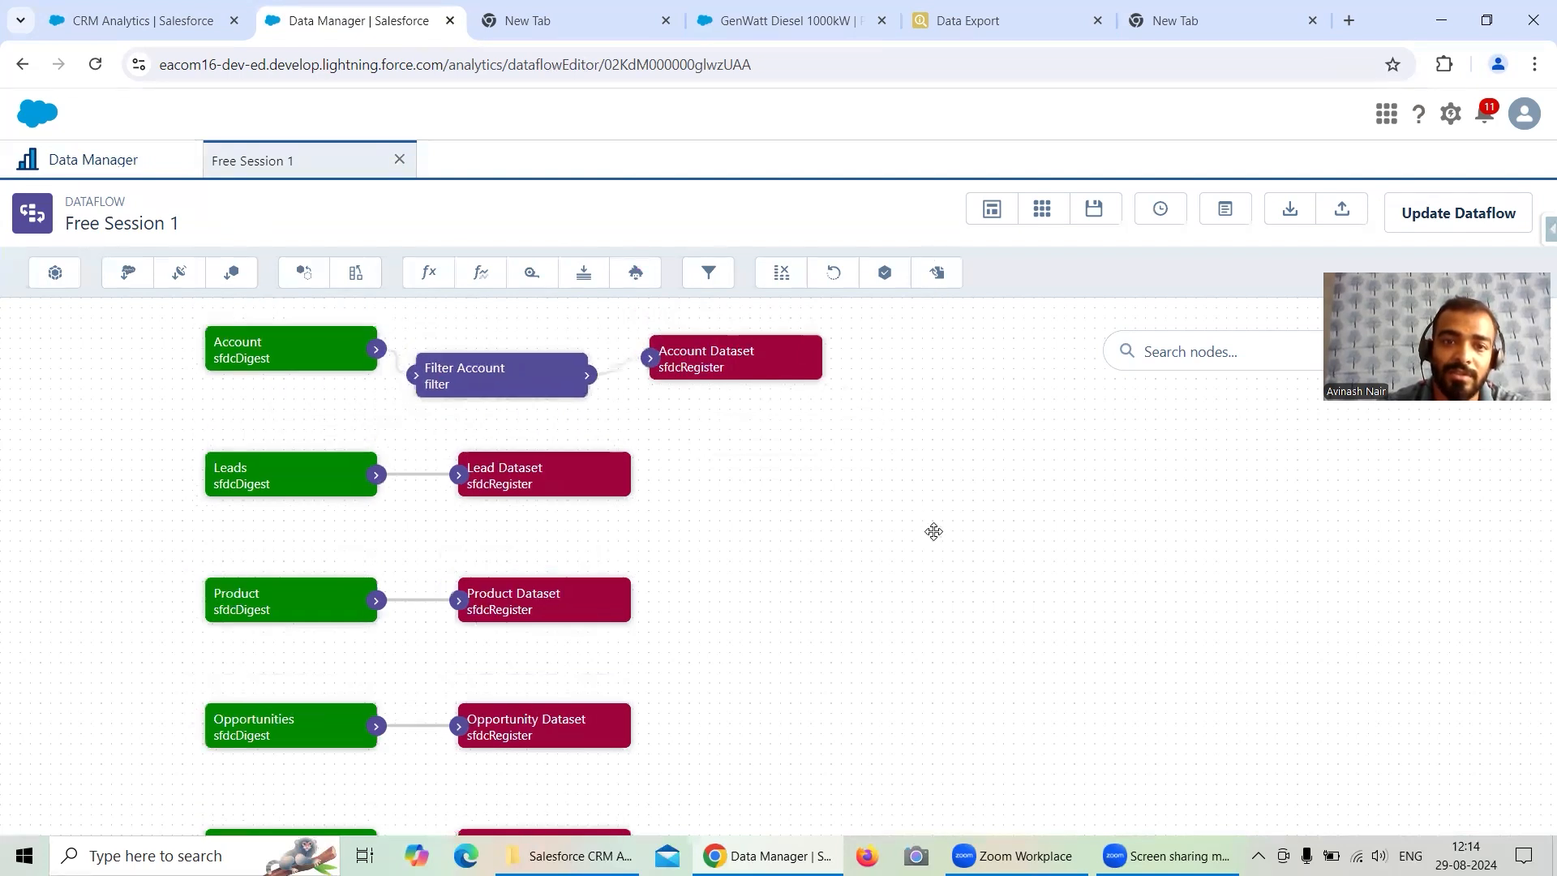
{"action": "left_click_drag", "start_coordinate": [348, 430], "coordinate": [236, 424]}
{"action": "left_click_drag", "start_coordinate": [548, 457], "coordinate": [506, 415]}
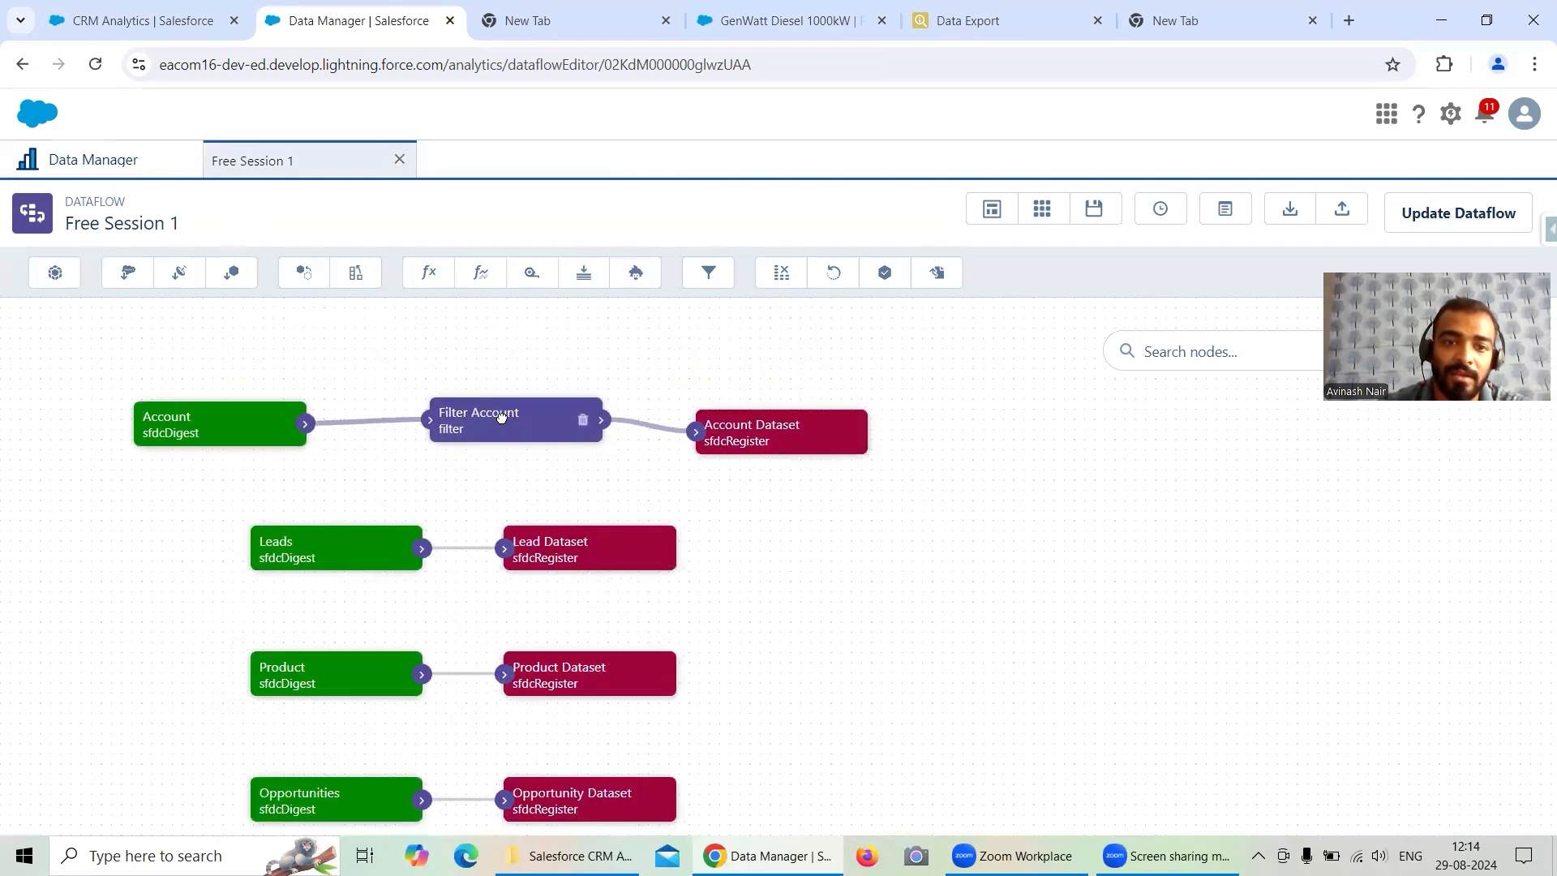
{"action": "left_click_drag", "start_coordinate": [718, 438], "coordinate": [745, 419]}
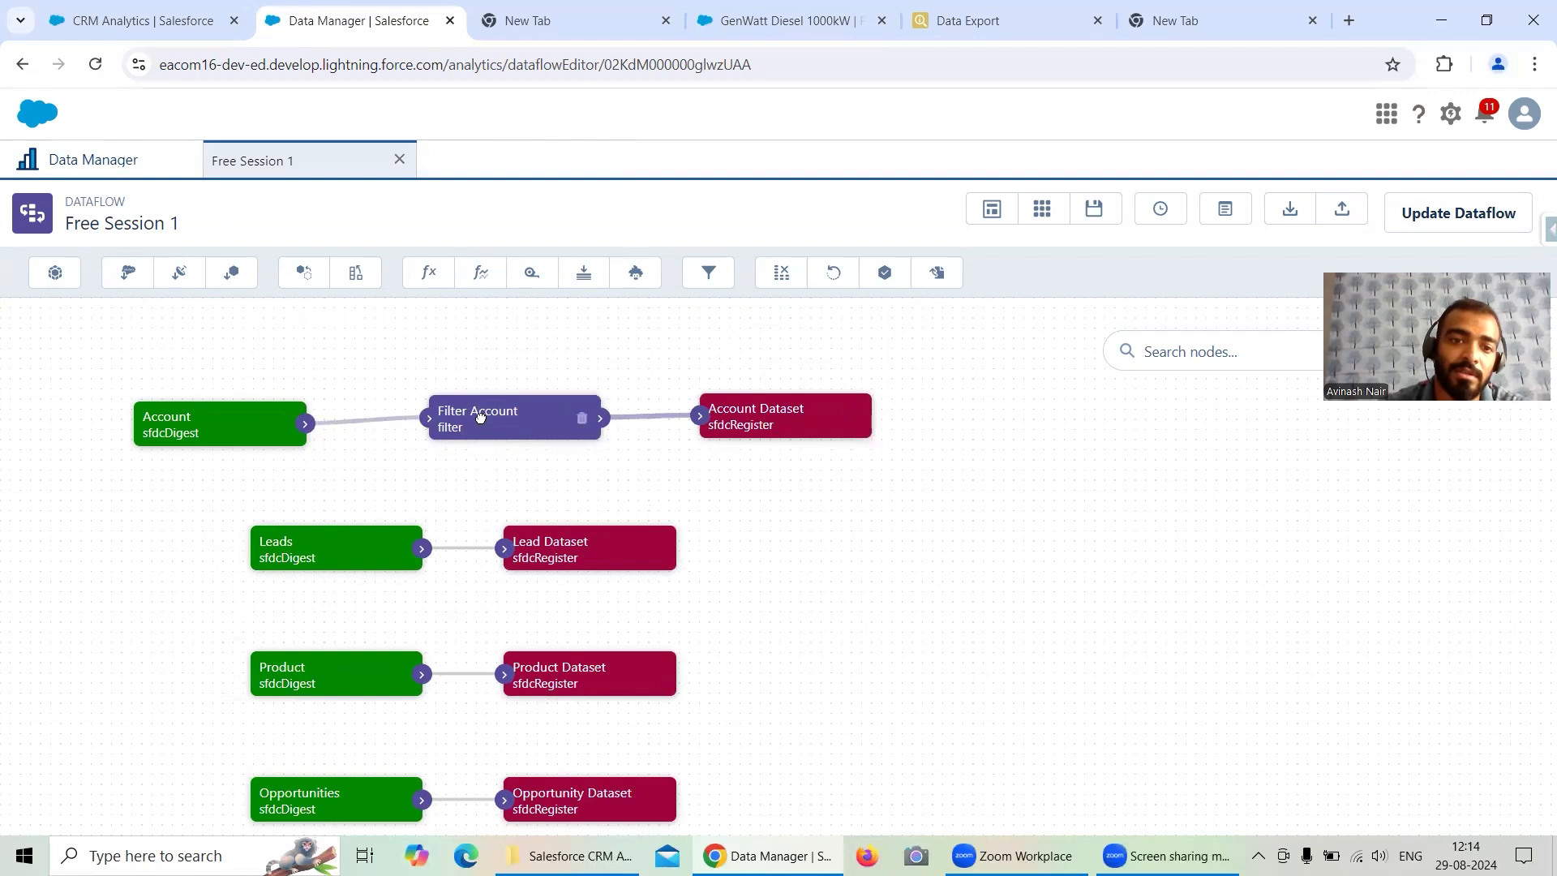
{"action": "left_click", "coordinate": [476, 417]}
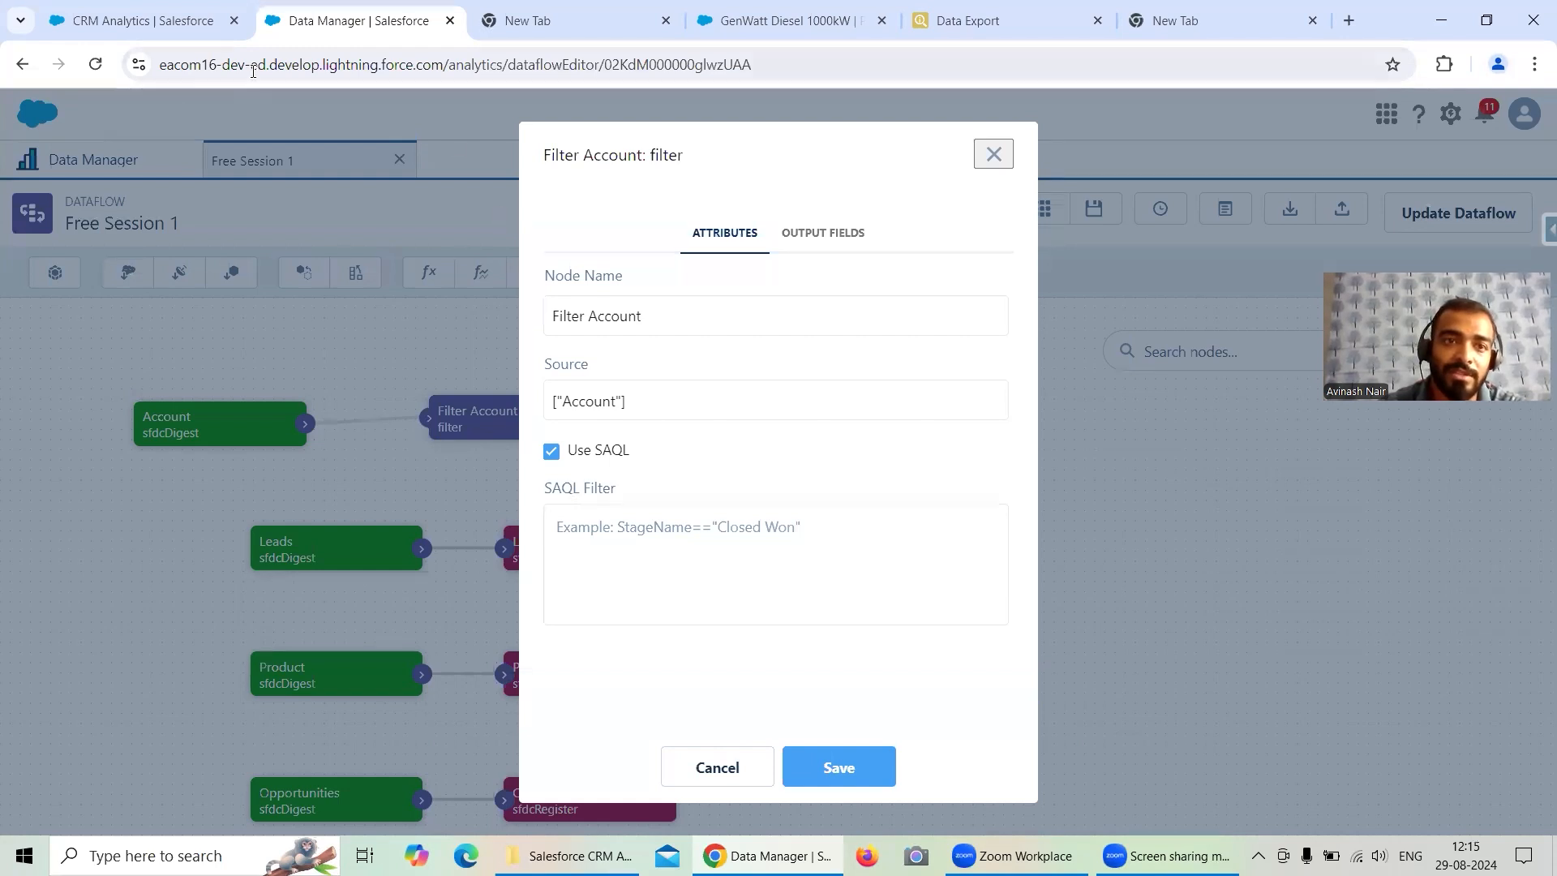
- Open Salesforce Inspector's Data Export in a new tab and run the query Select id, name, Industry from Account
{"action": "left_click", "coordinate": [193, 21]}
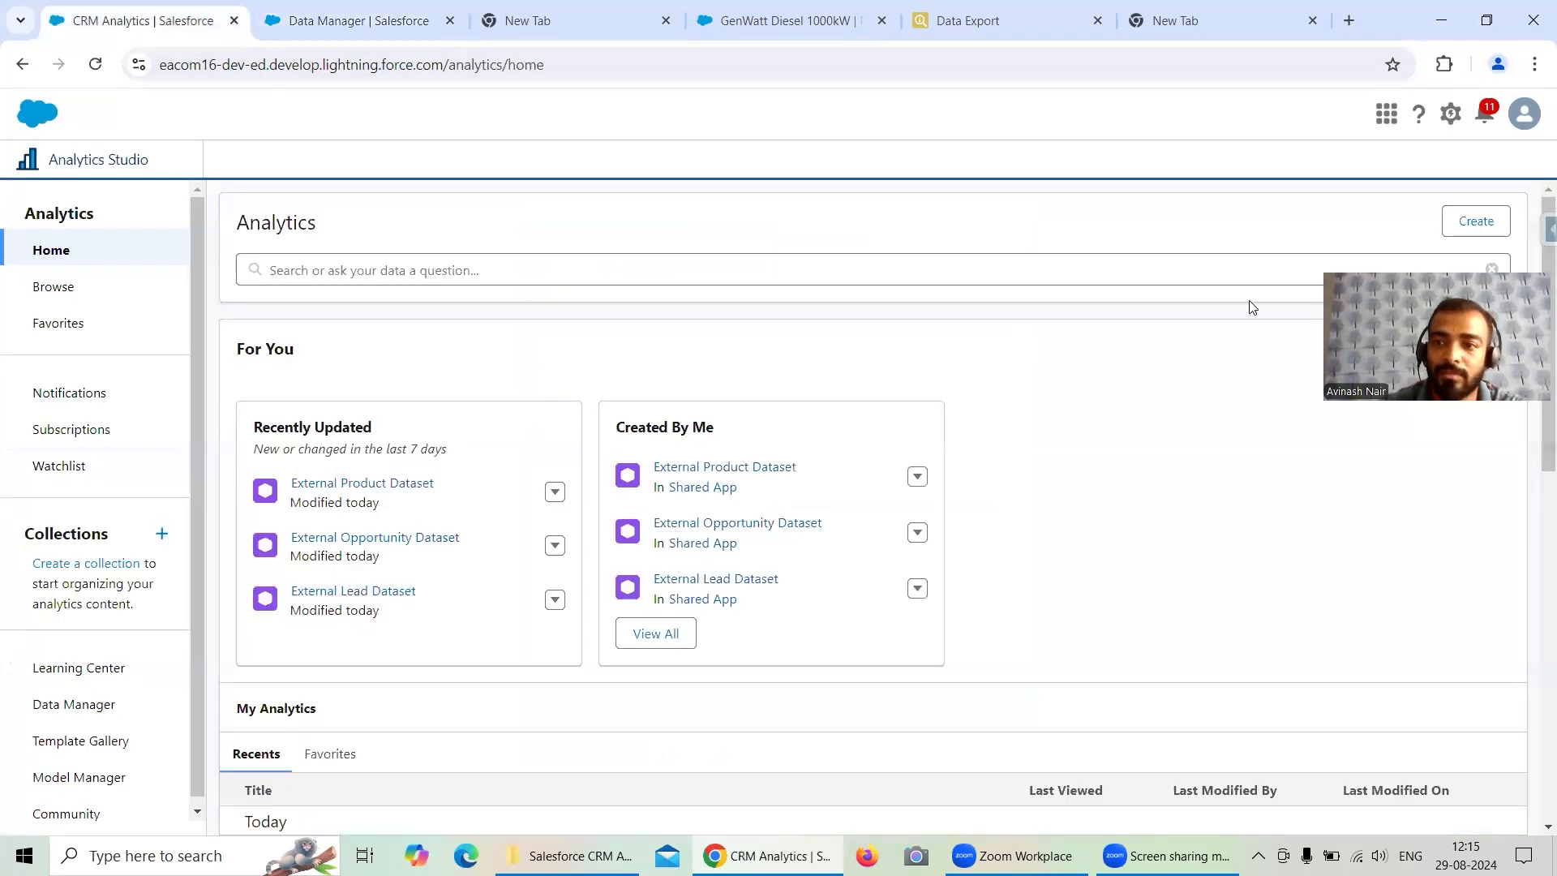
{"action": "left_click", "coordinate": [1547, 231]}
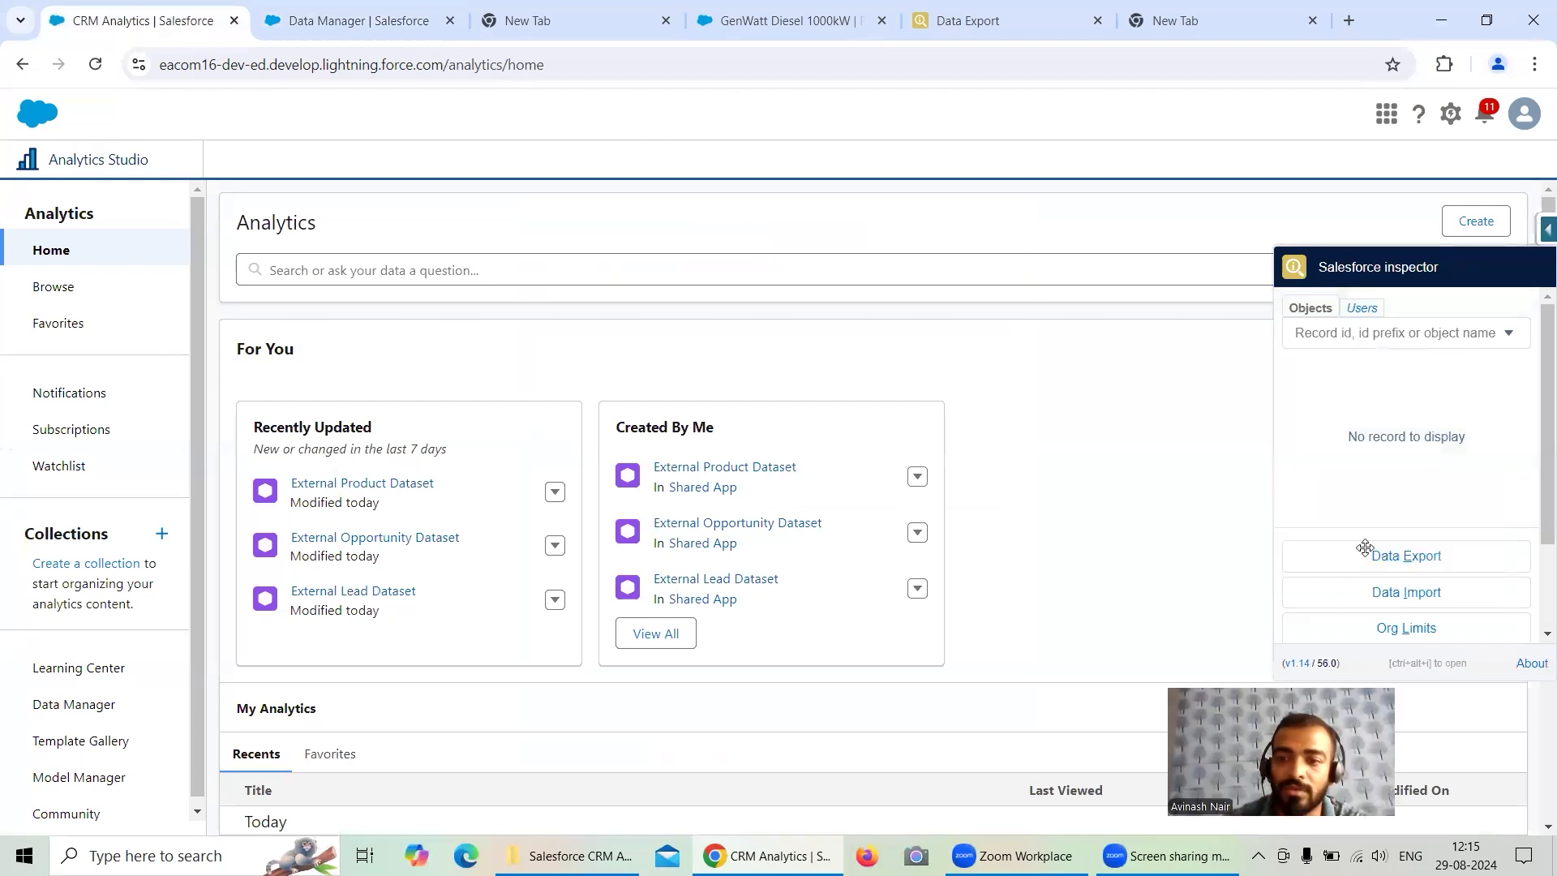
{"action": "right_click", "coordinate": [1390, 558]}
{"action": "left_click", "coordinate": [1299, 576]}
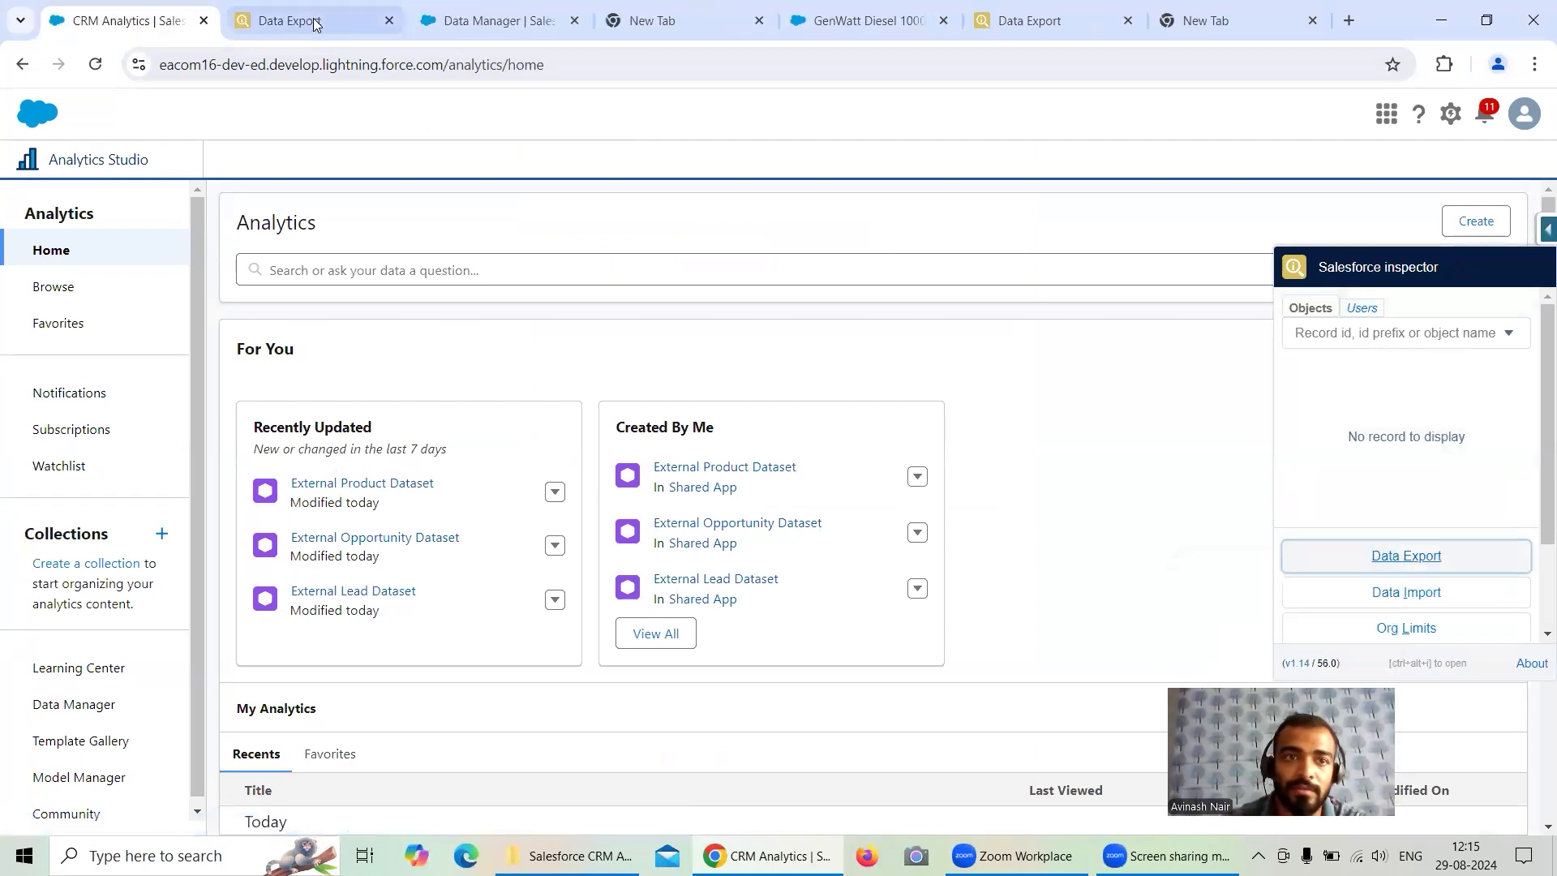
{"action": "left_click", "coordinate": [316, 25]}
{"action": "key", "text": "ctrl+a"}
{"action": "key", "text": "Delete"}
{"action": "type", "text": "Select "}
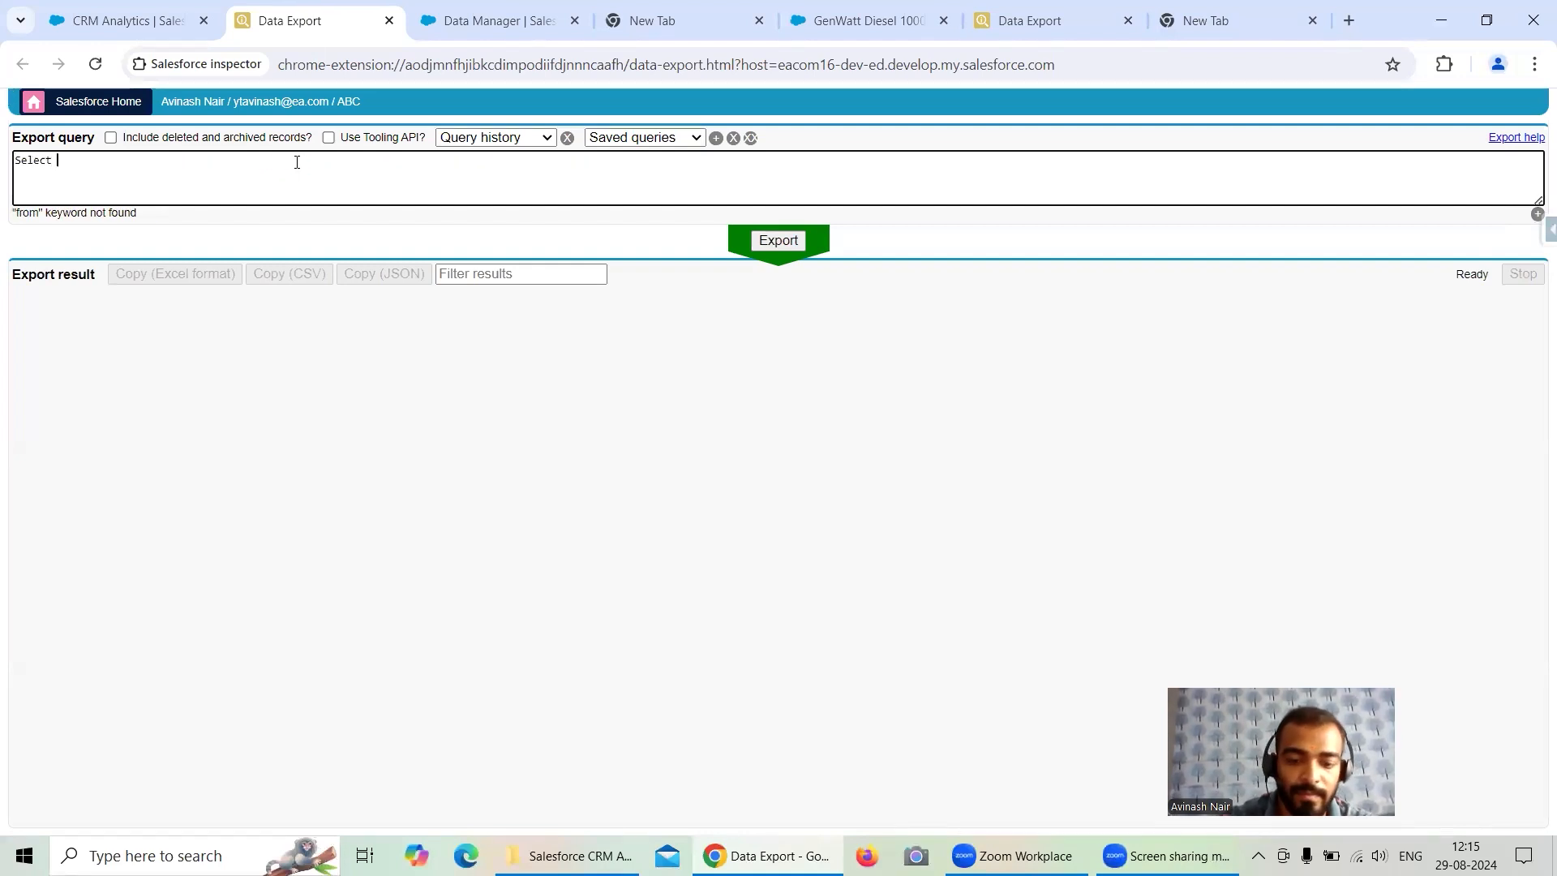
{"action": "type", "text": "id, na"}
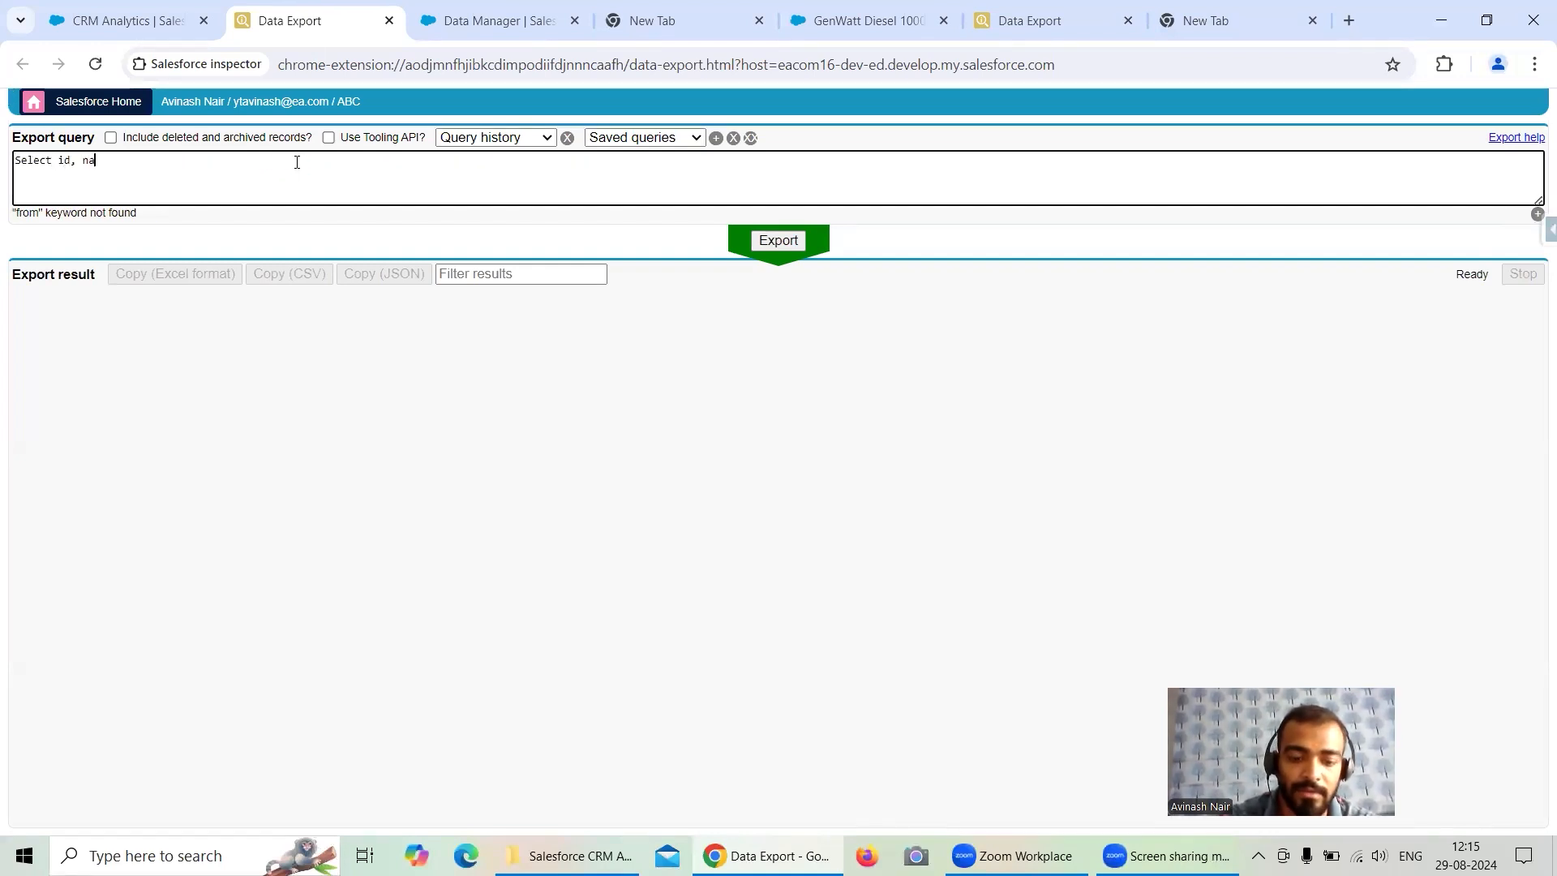
{"action": "type", "text": "me, Industry from Account"}
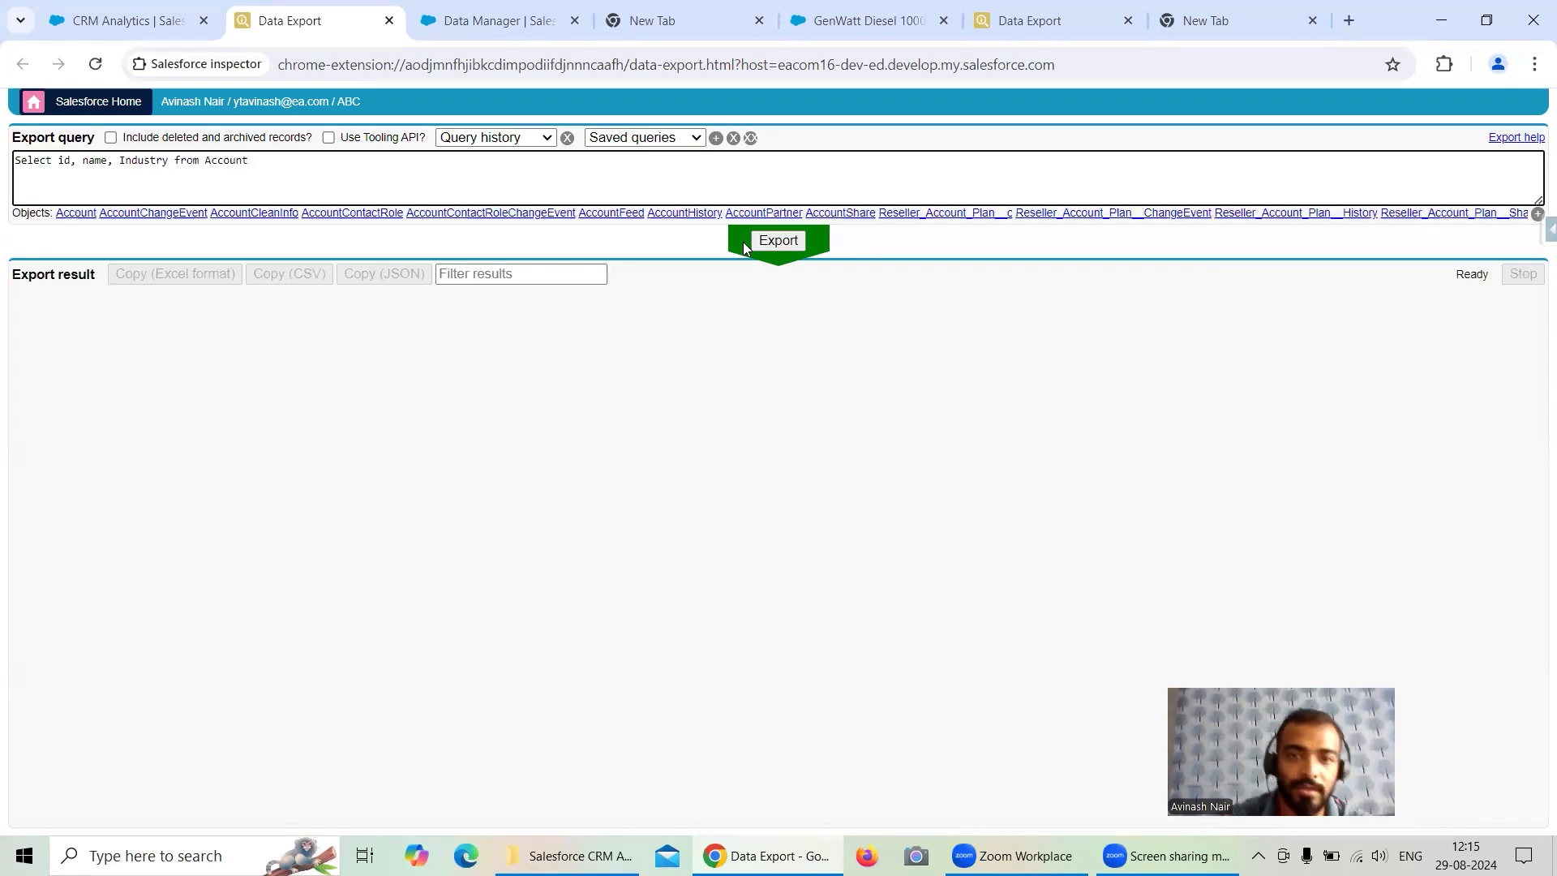
{"action": "left_click", "coordinate": [756, 240]}
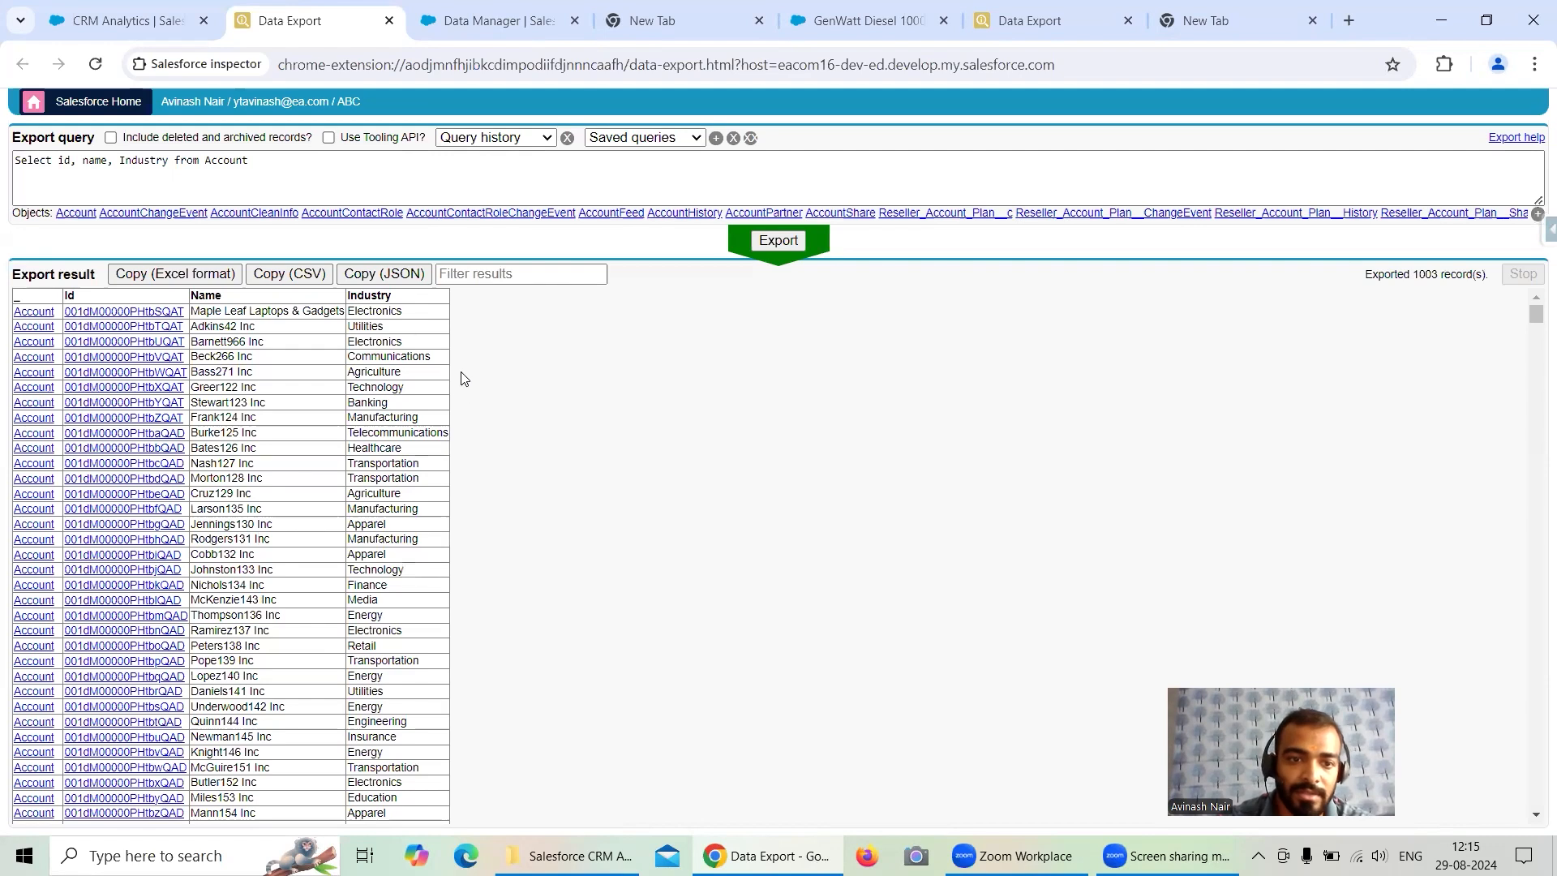
- Copy an Education industry value and rerun the export with Where Industry = 'Education' added to the query
{"action": "scroll", "coordinate": [465, 379], "scroll_direction": "down", "scroll_amount": 3}
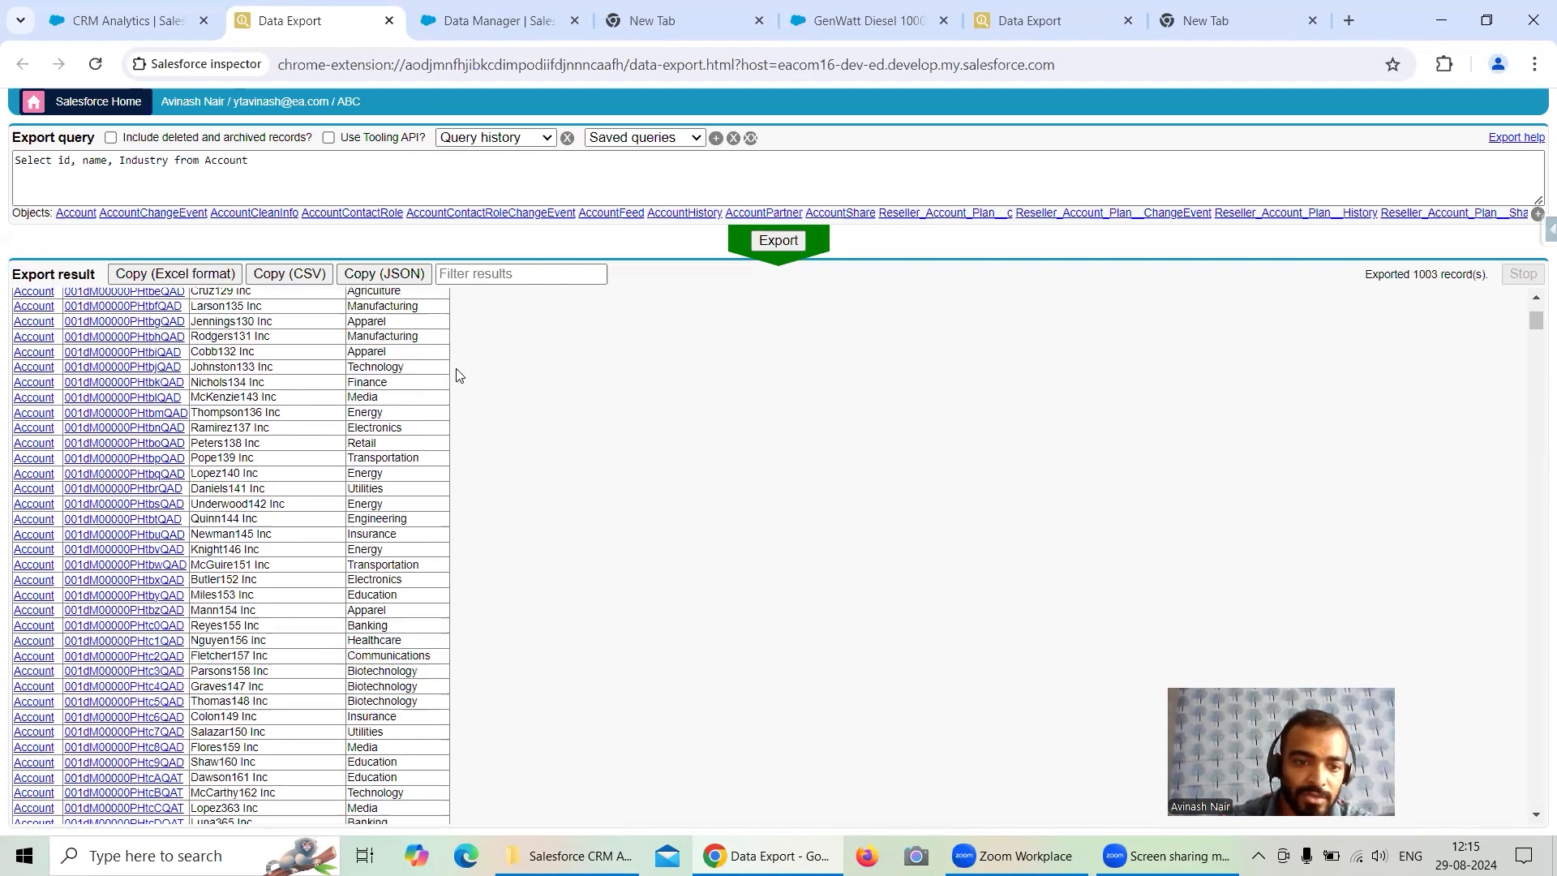
{"action": "left_click_drag", "start_coordinate": [409, 762], "coordinate": [347, 767]}
{"action": "key", "text": "ctrl+c"}
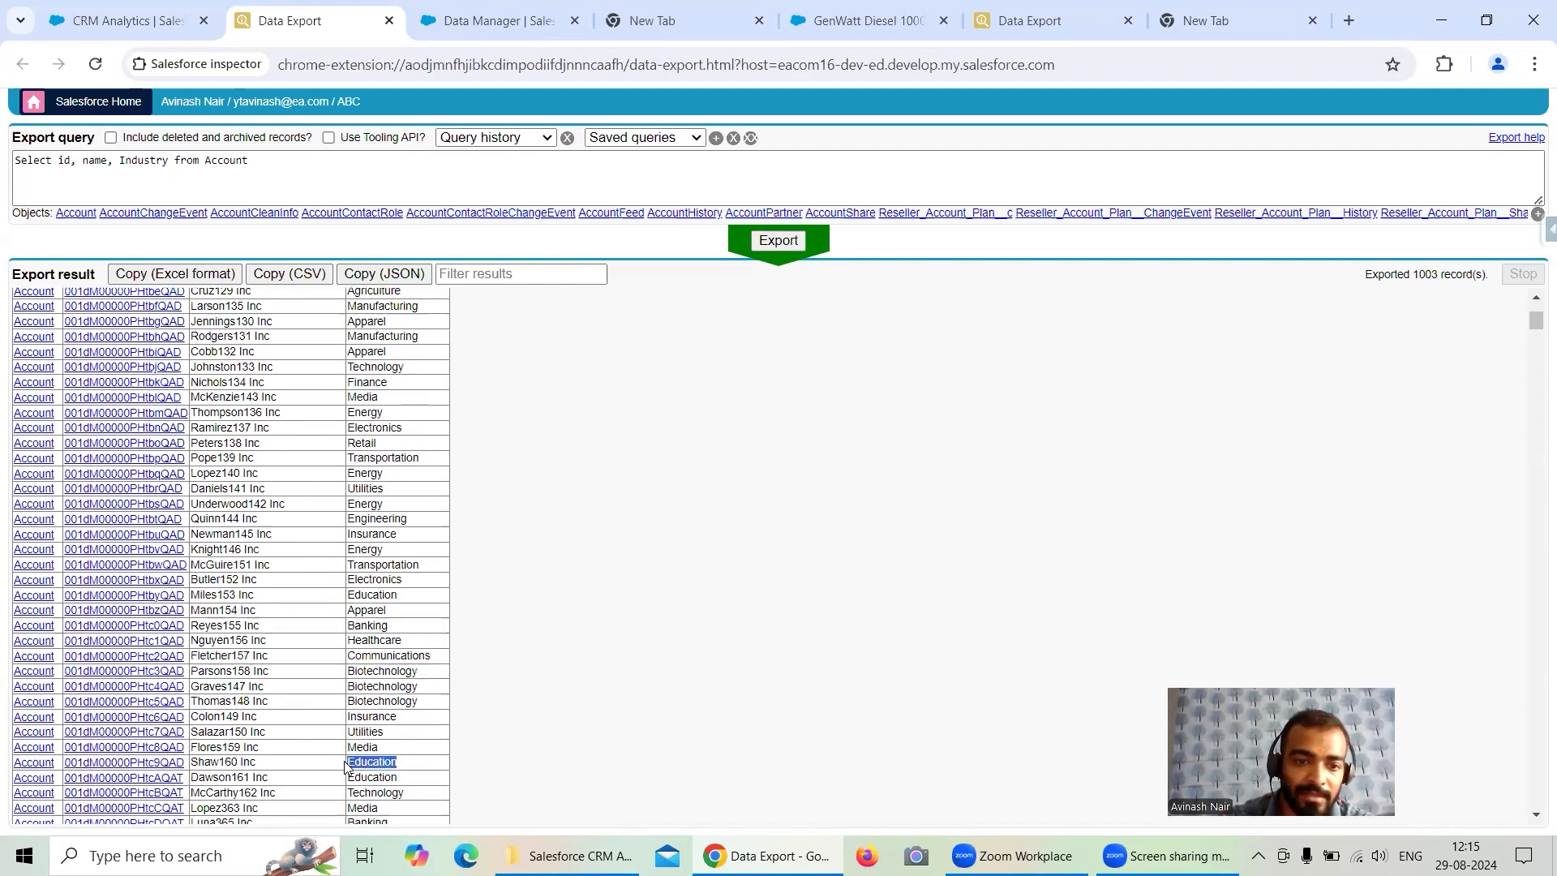
{"action": "scroll", "coordinate": [328, 486], "scroll_direction": "up", "scroll_amount": 3}
{"action": "left_click", "coordinate": [309, 173]}
{"action": "type", "text": "Where In"}
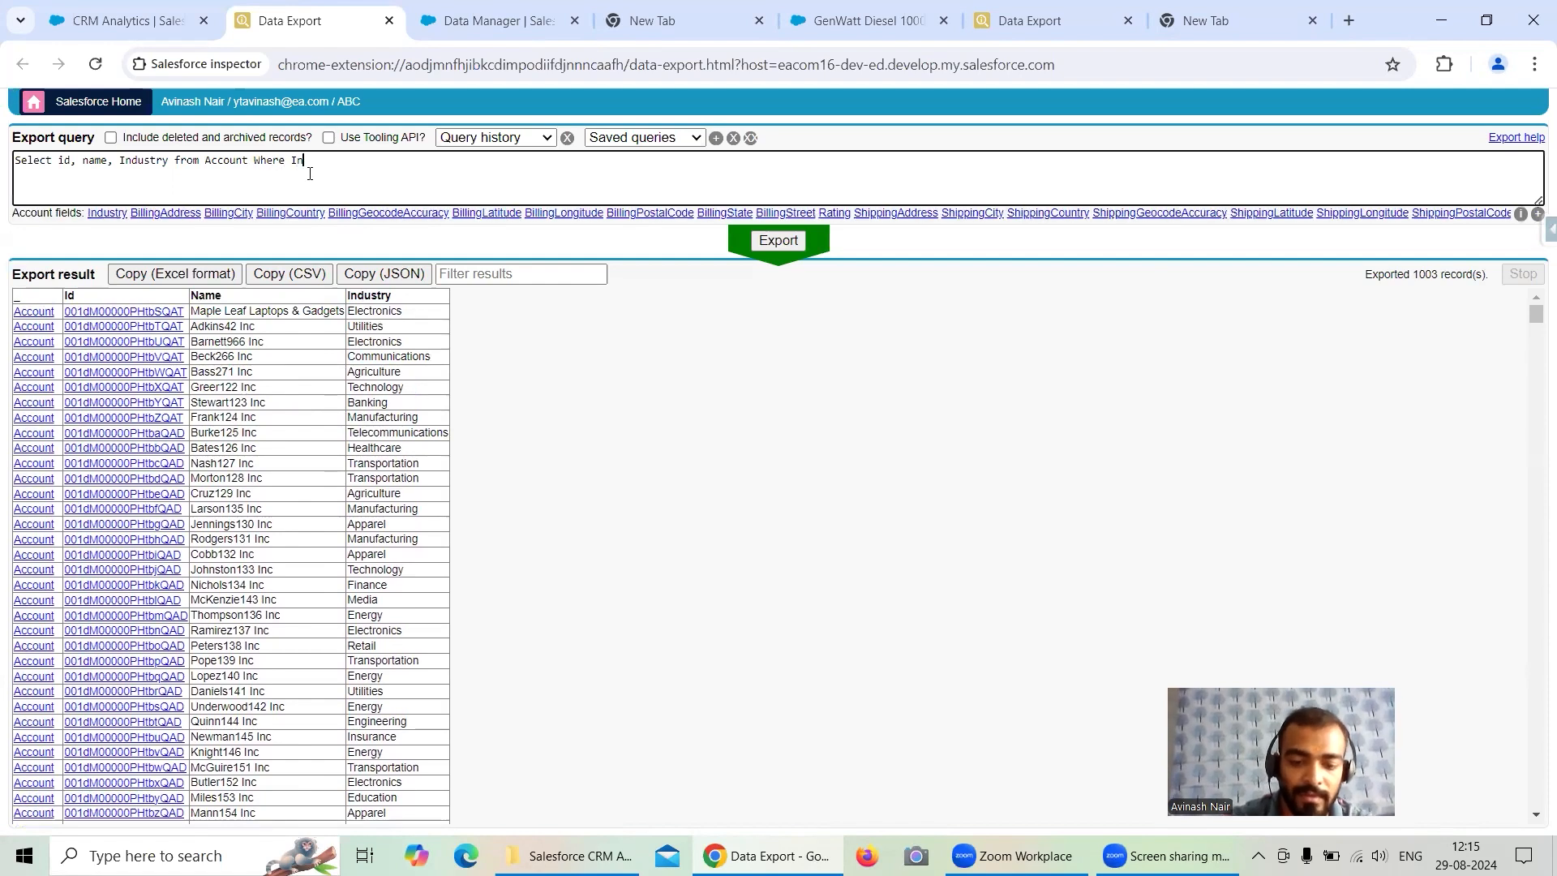
{"action": "type", "text": "dustry ="}
{"action": "type", "text": " '      Education'"}
{"action": "key", "text": "Left"}
{"action": "key", "text": "ctrl+v"}
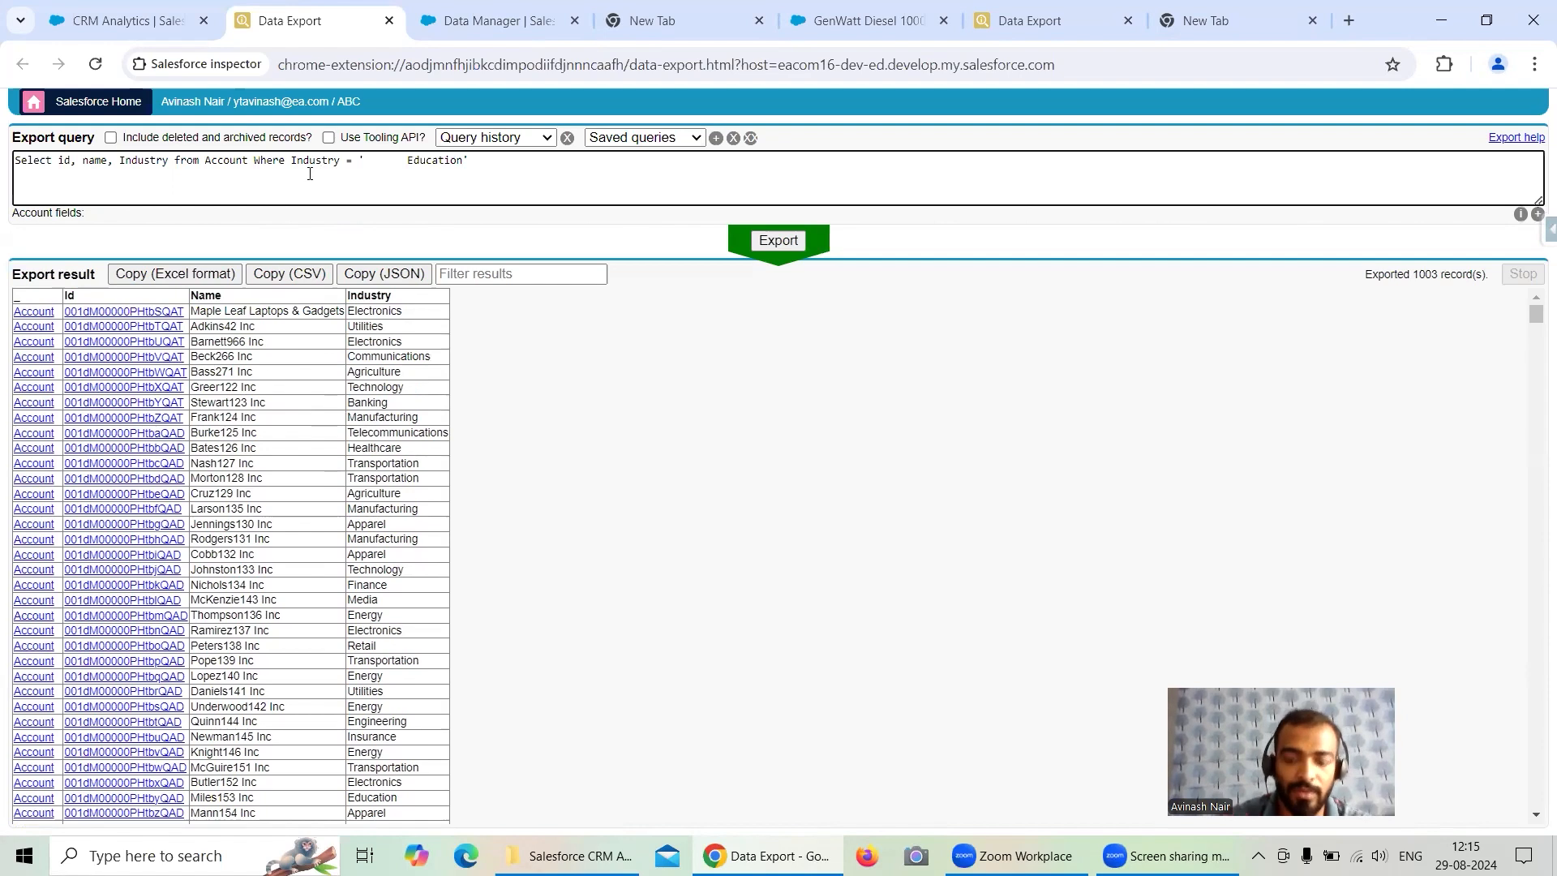
{"action": "key", "text": "Left"}
{"action": "key", "text": "Left"}
{"action": "key", "text": "Left"}
{"action": "key", "text": "Left"}
{"action": "key", "text": "Left"}
{"action": "key", "text": "Left"}
{"action": "key", "text": "Left"}
{"action": "key", "text": "BackSpace"}
{"action": "left_click", "coordinate": [780, 240]}
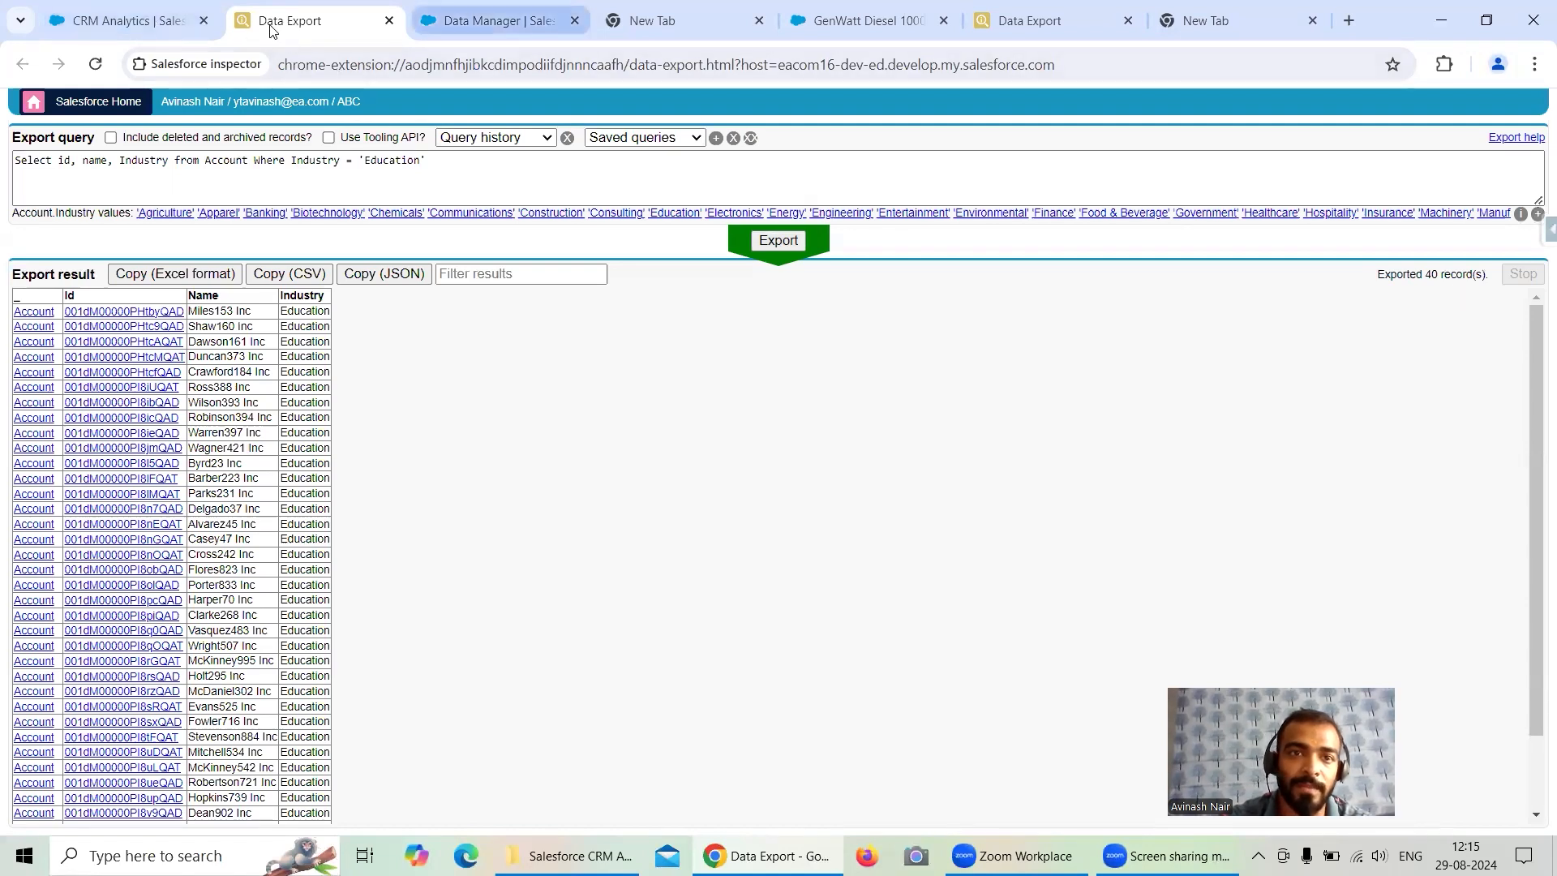
- Set the Filter Account node's SAQL filter to Industry == "Education" and save the node
{"action": "key", "text": "ctrl+Tab"}
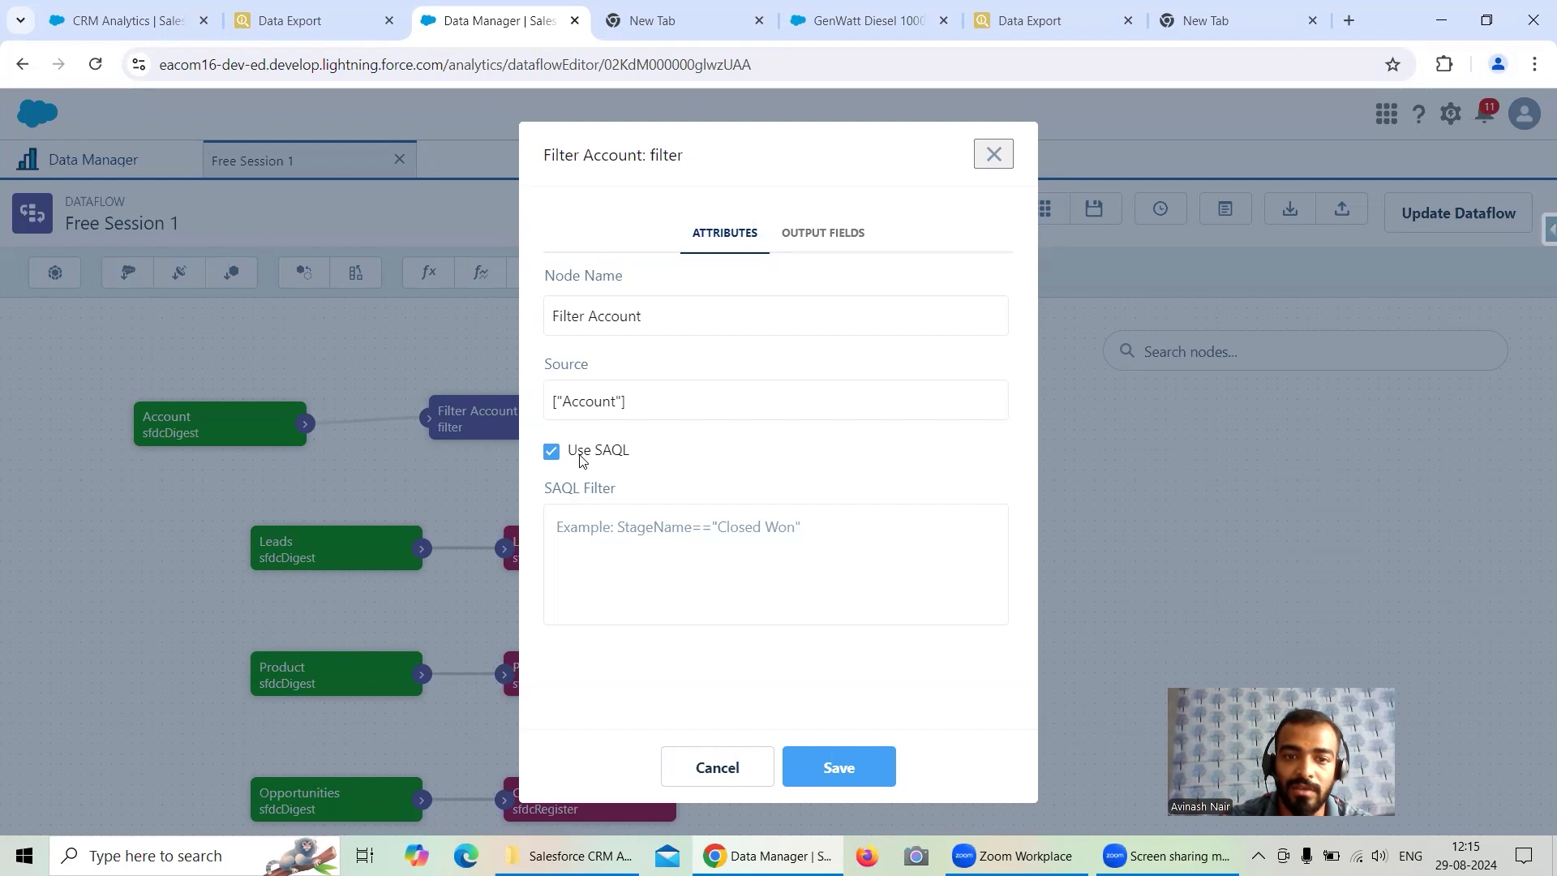
{"action": "left_click", "coordinate": [681, 533]}
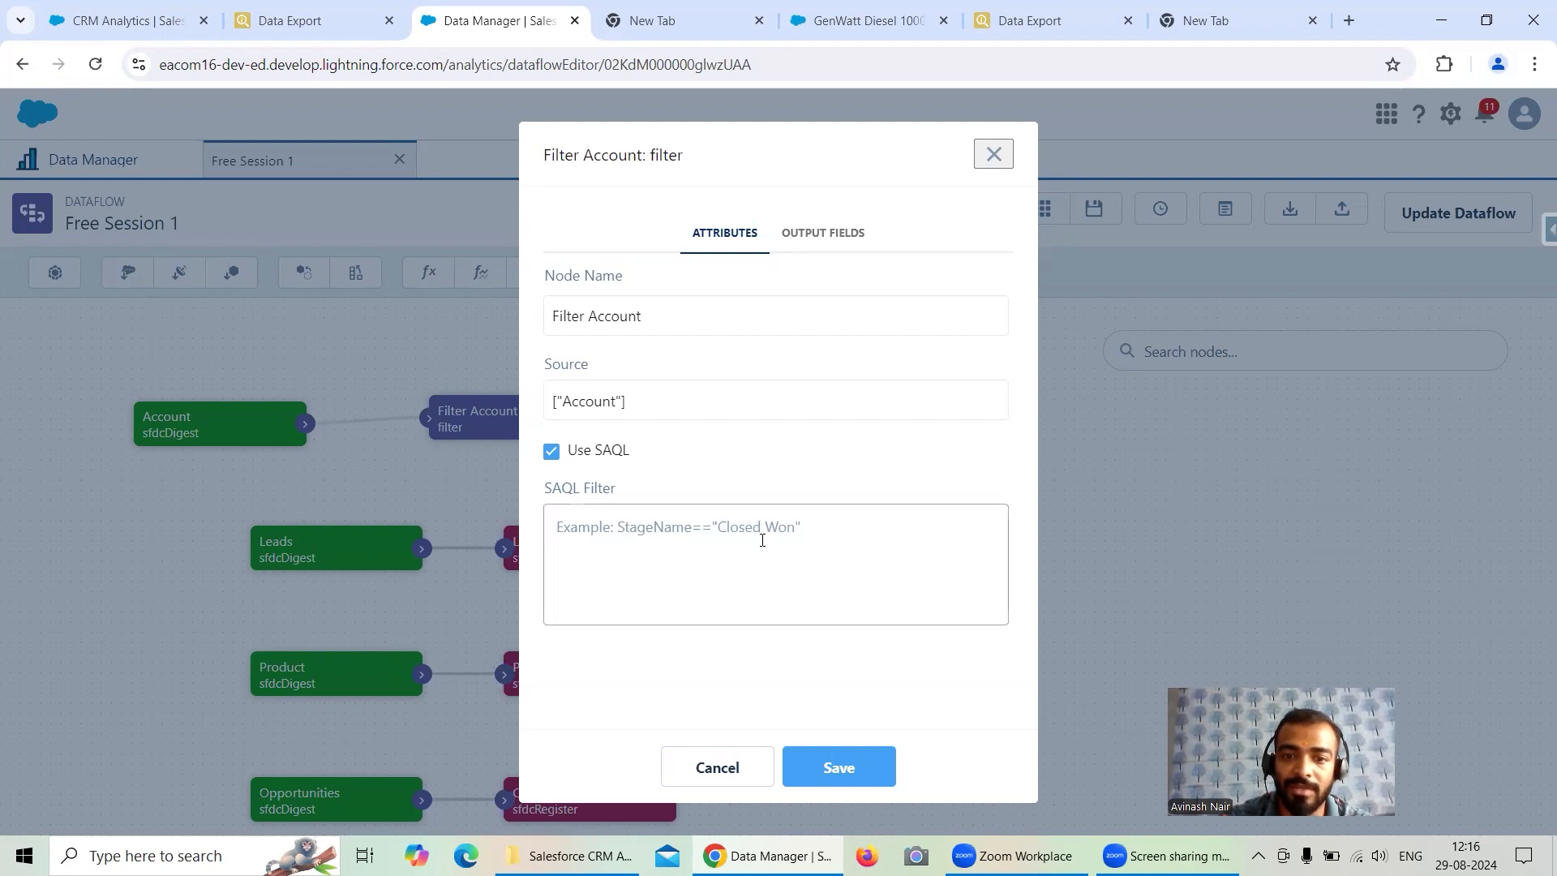
{"action": "left_click", "coordinate": [552, 453]}
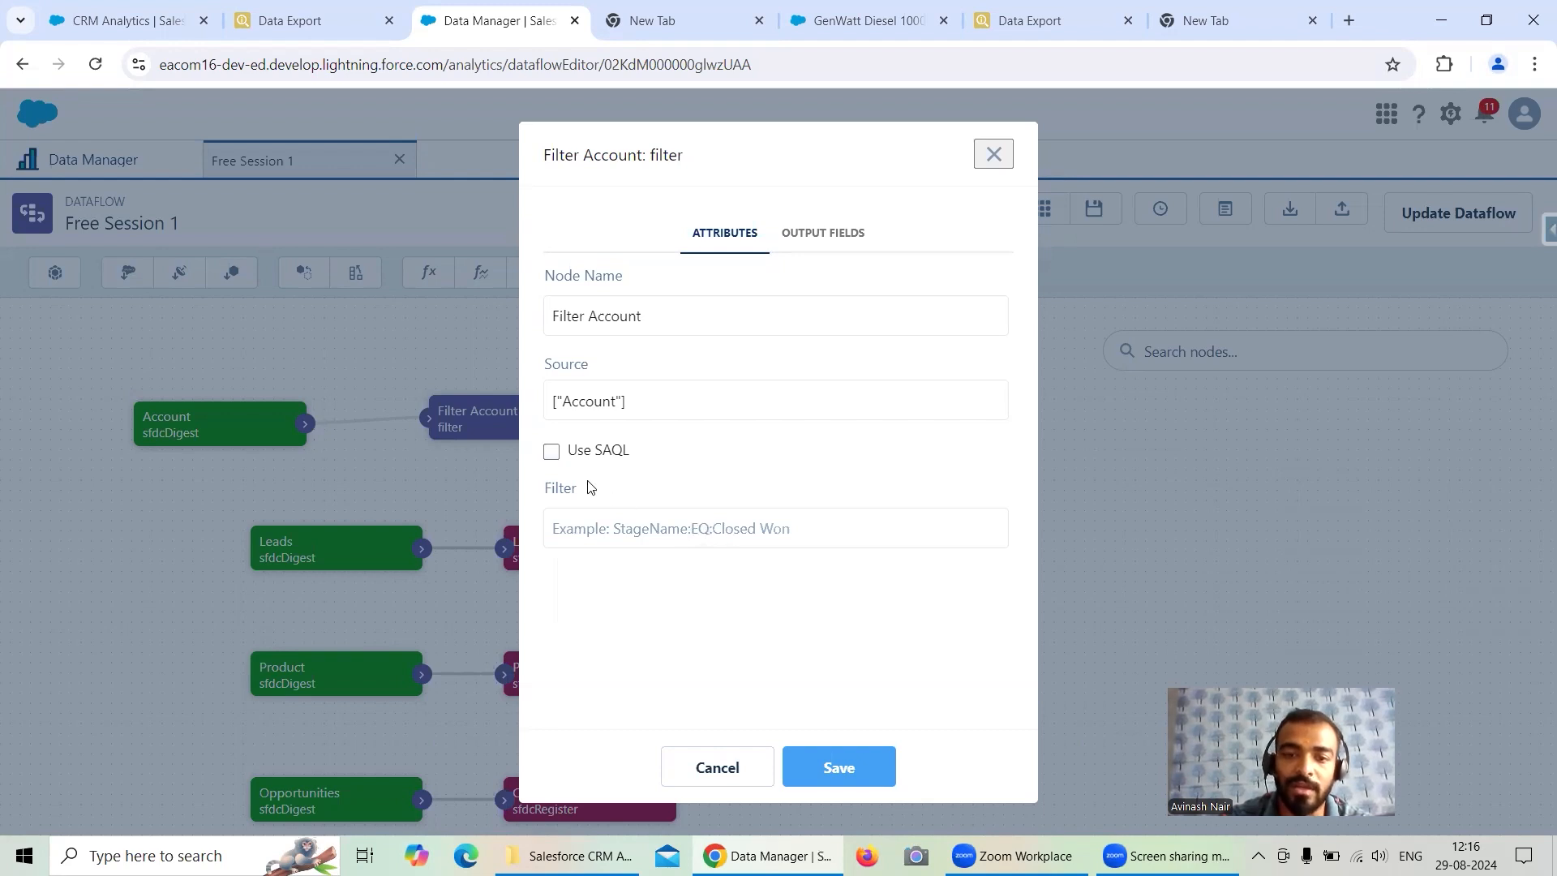
{"action": "left_click", "coordinate": [551, 452]}
{"action": "left_click", "coordinate": [636, 529]}
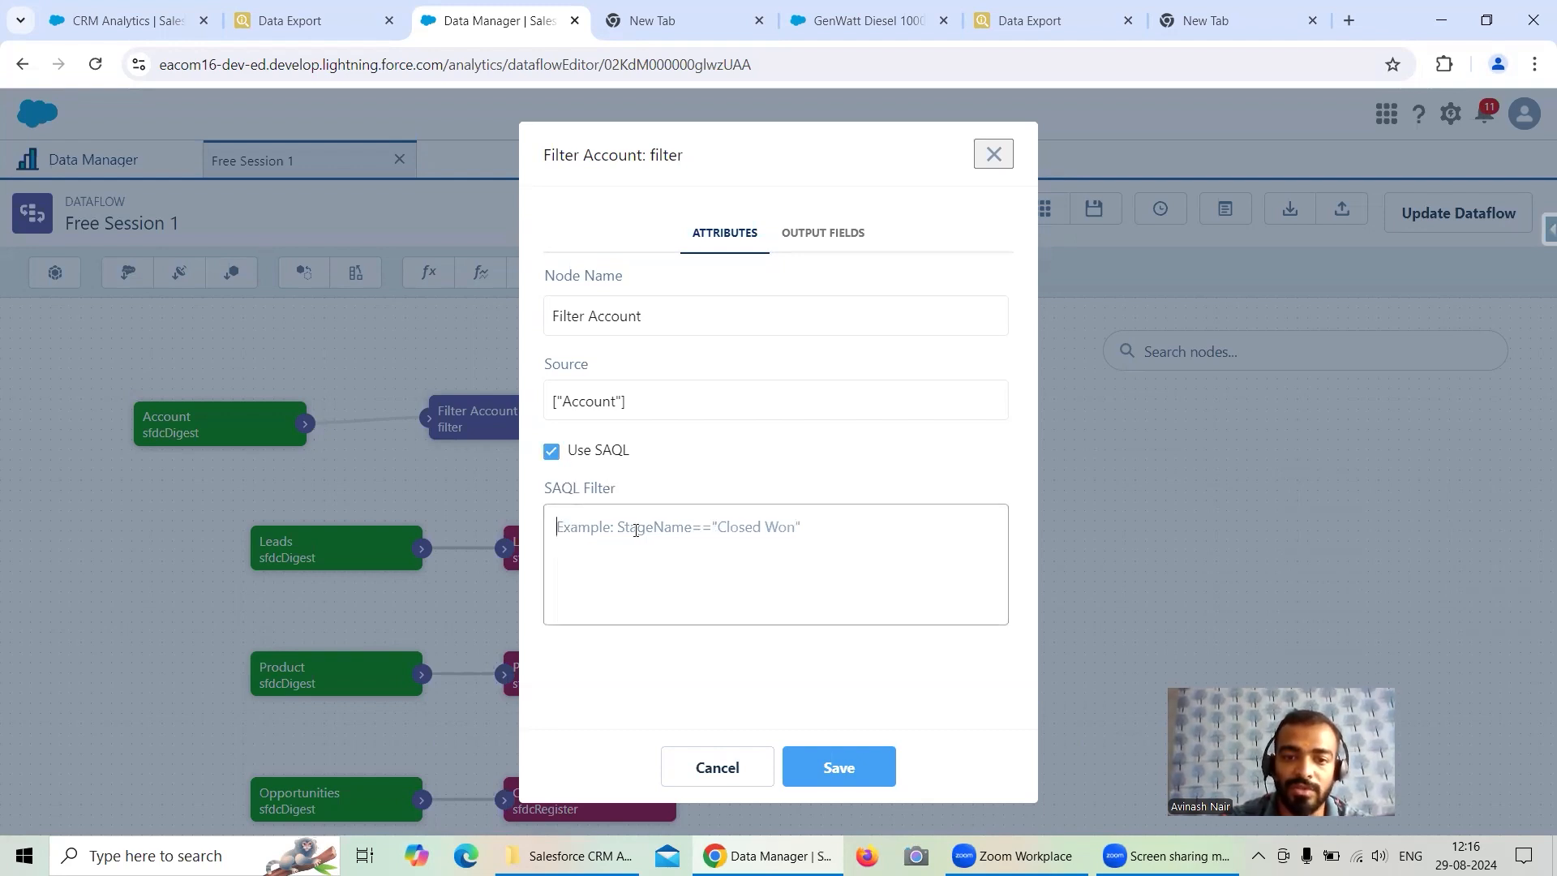
{"action": "type", "text": "Industr"}
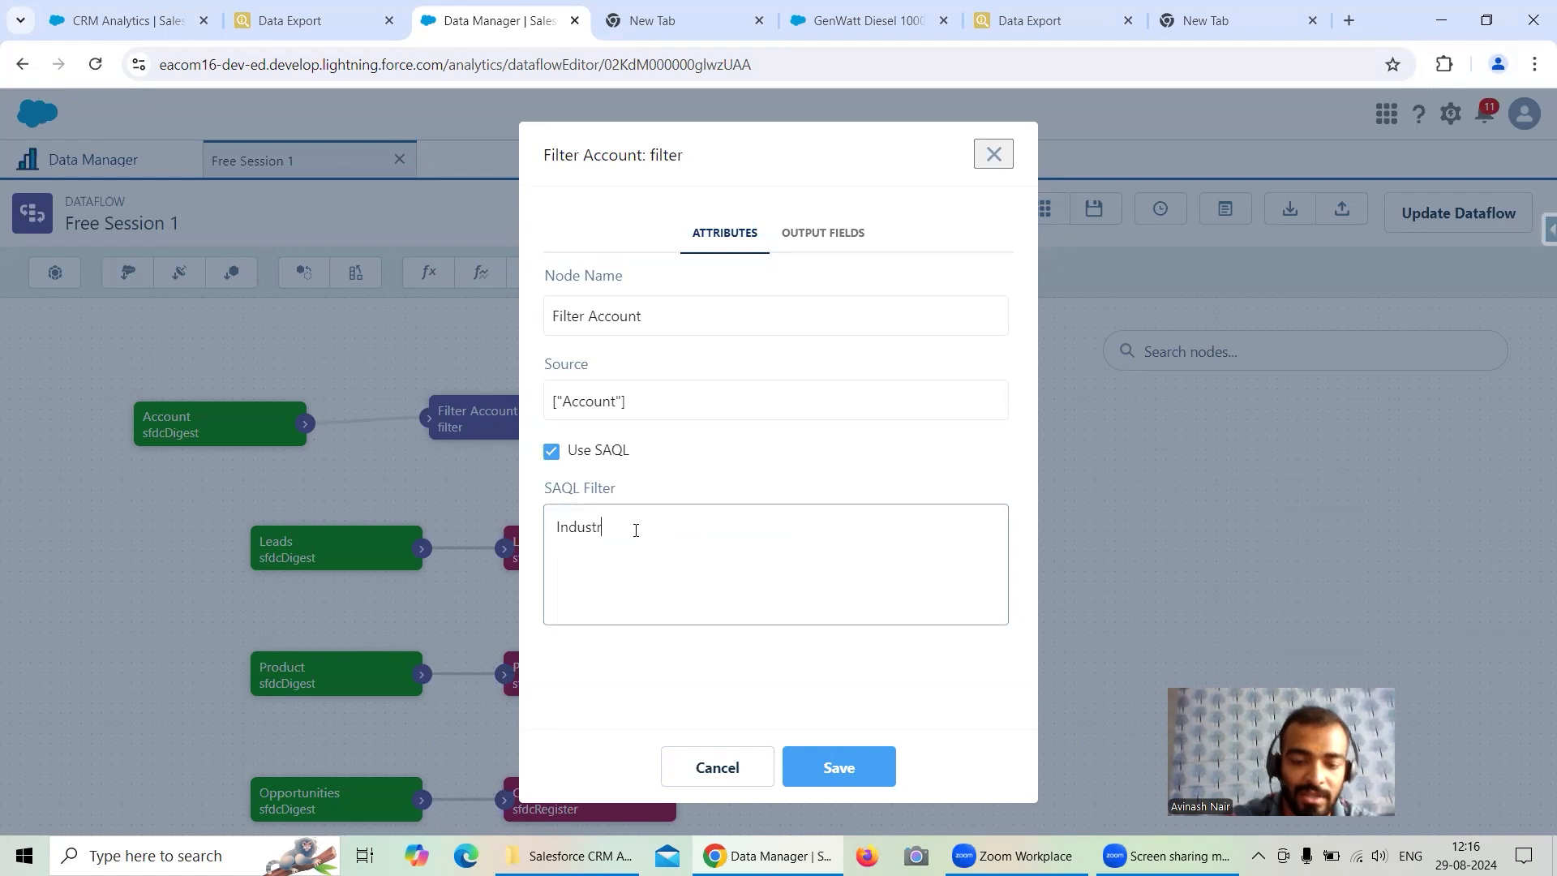
{"action": "type", "text": "y =="}
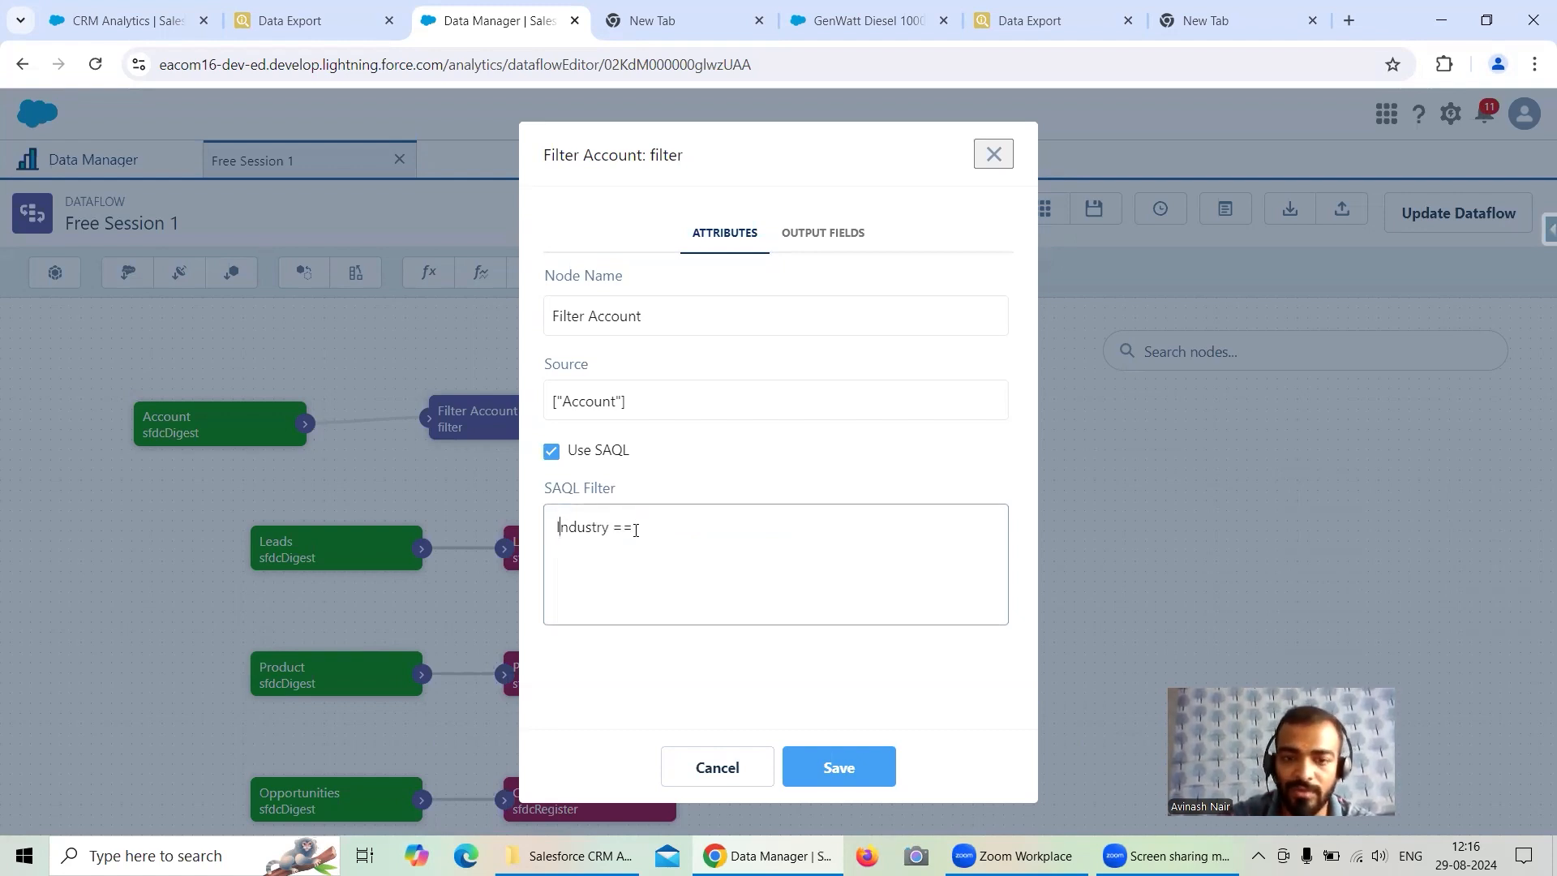
{"action": "key", "text": "BackSpace"}
{"action": "key", "text": "BackSpace"}
{"action": "key", "text": "BackSpace"}
{"action": "key", "text": "BackSpace"}
{"action": "key", "text": "BackSpace"}
{"action": "key", "text": "BackSpace"}
{"action": "key", "text": "BackSpace"}
{"action": "key", "text": "BackSpace"}
{"action": "key", "text": "BackSpace"}
{"action": "key", "text": "BackSpace"}
{"action": "key", "text": "BackSpace"}
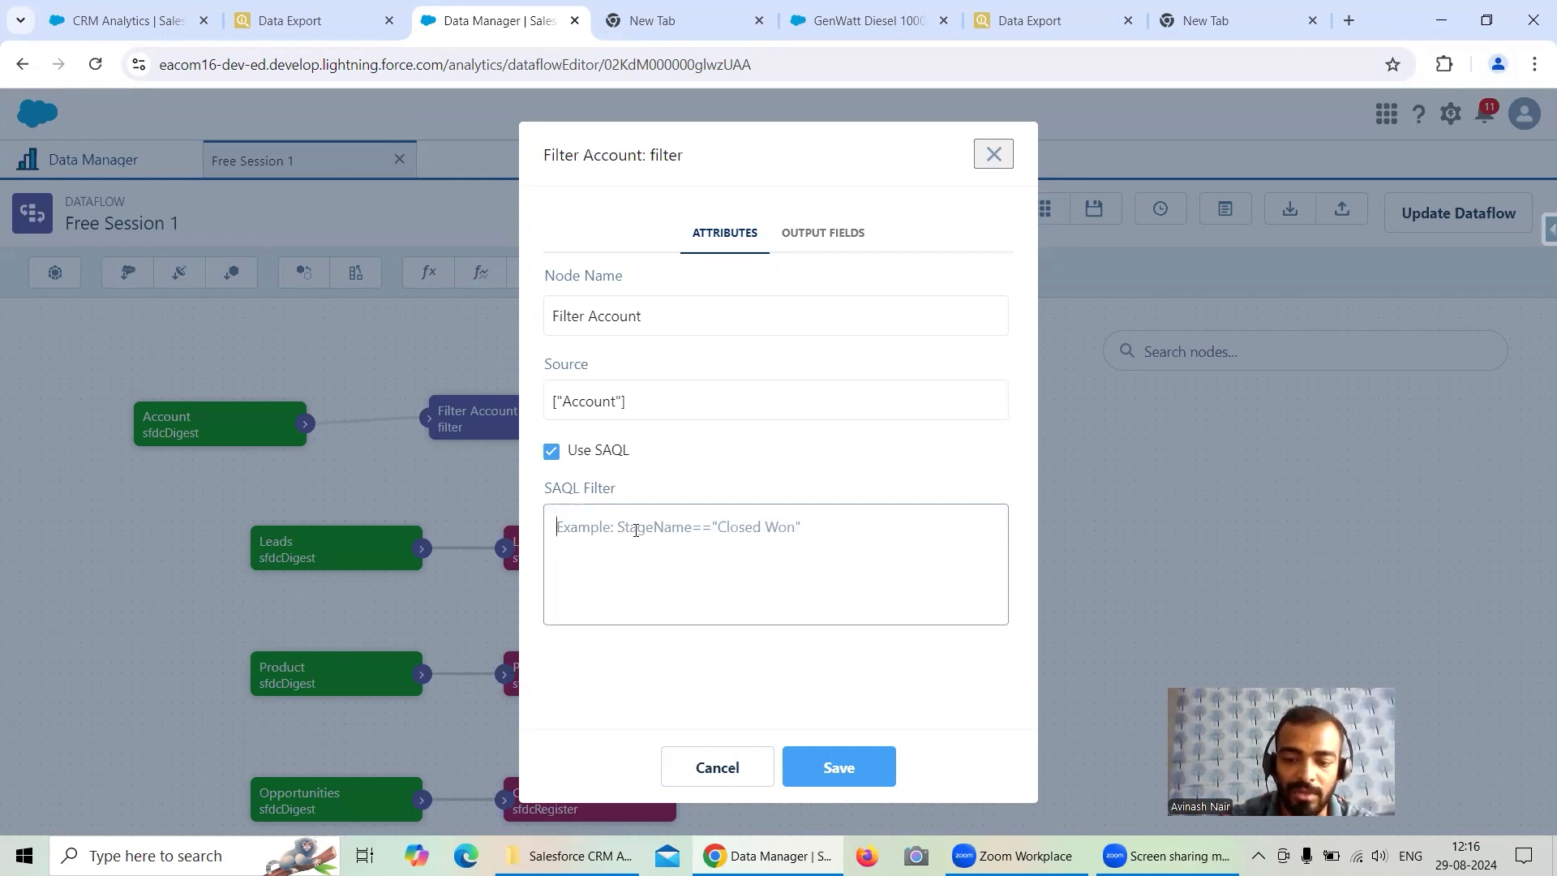
{"action": "type", "text": "Ind"}
{"action": "key", "text": "BackSpace"}
{"action": "type", "text": "ustry == \"Education"}
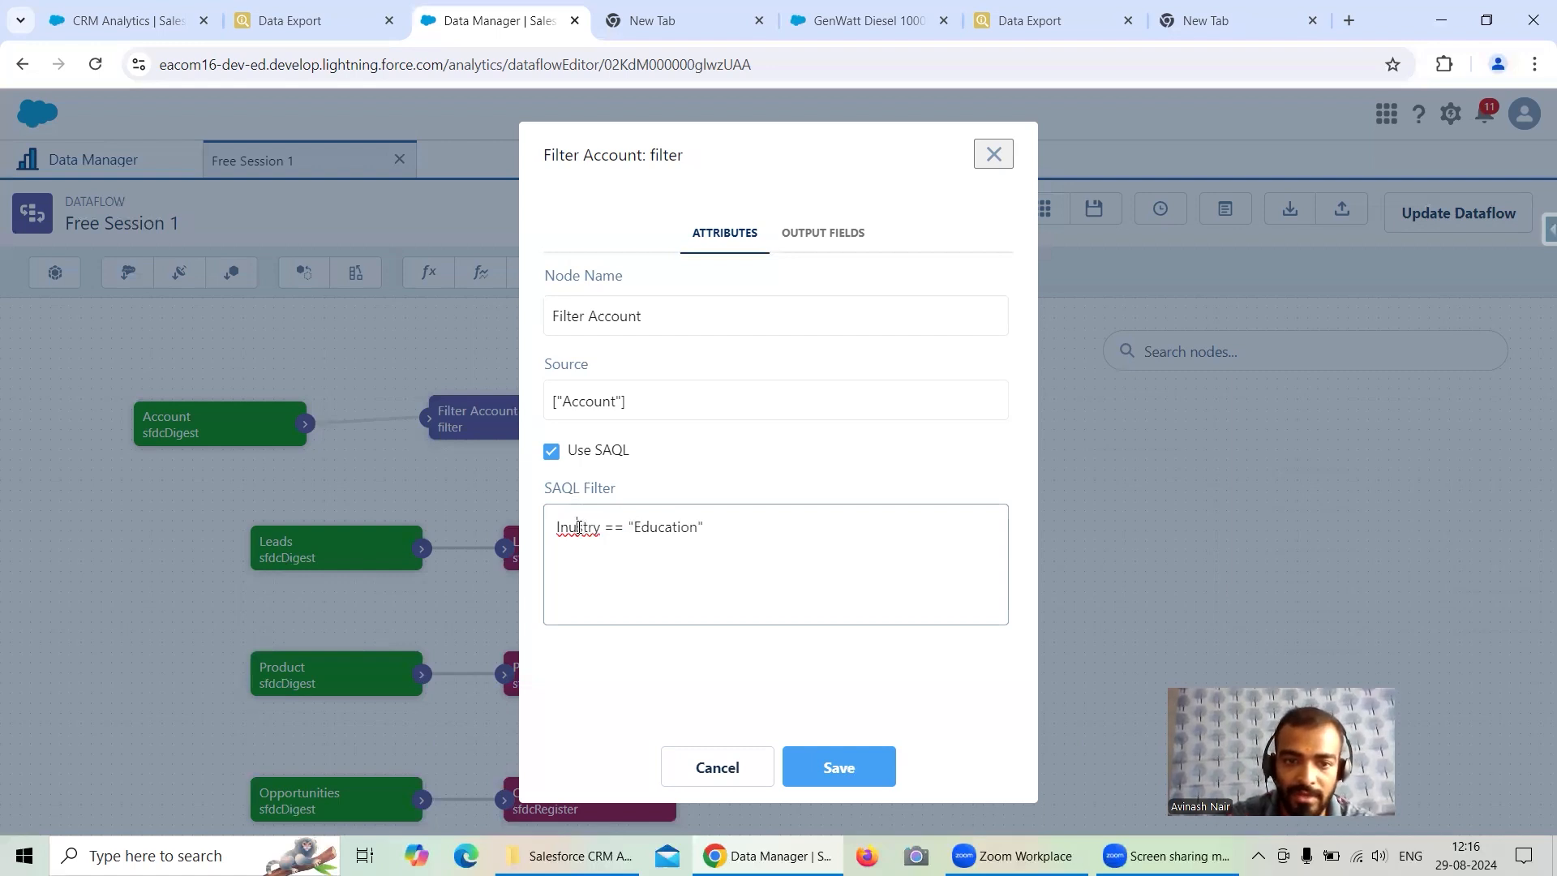
{"action": "type", "text": "d"}
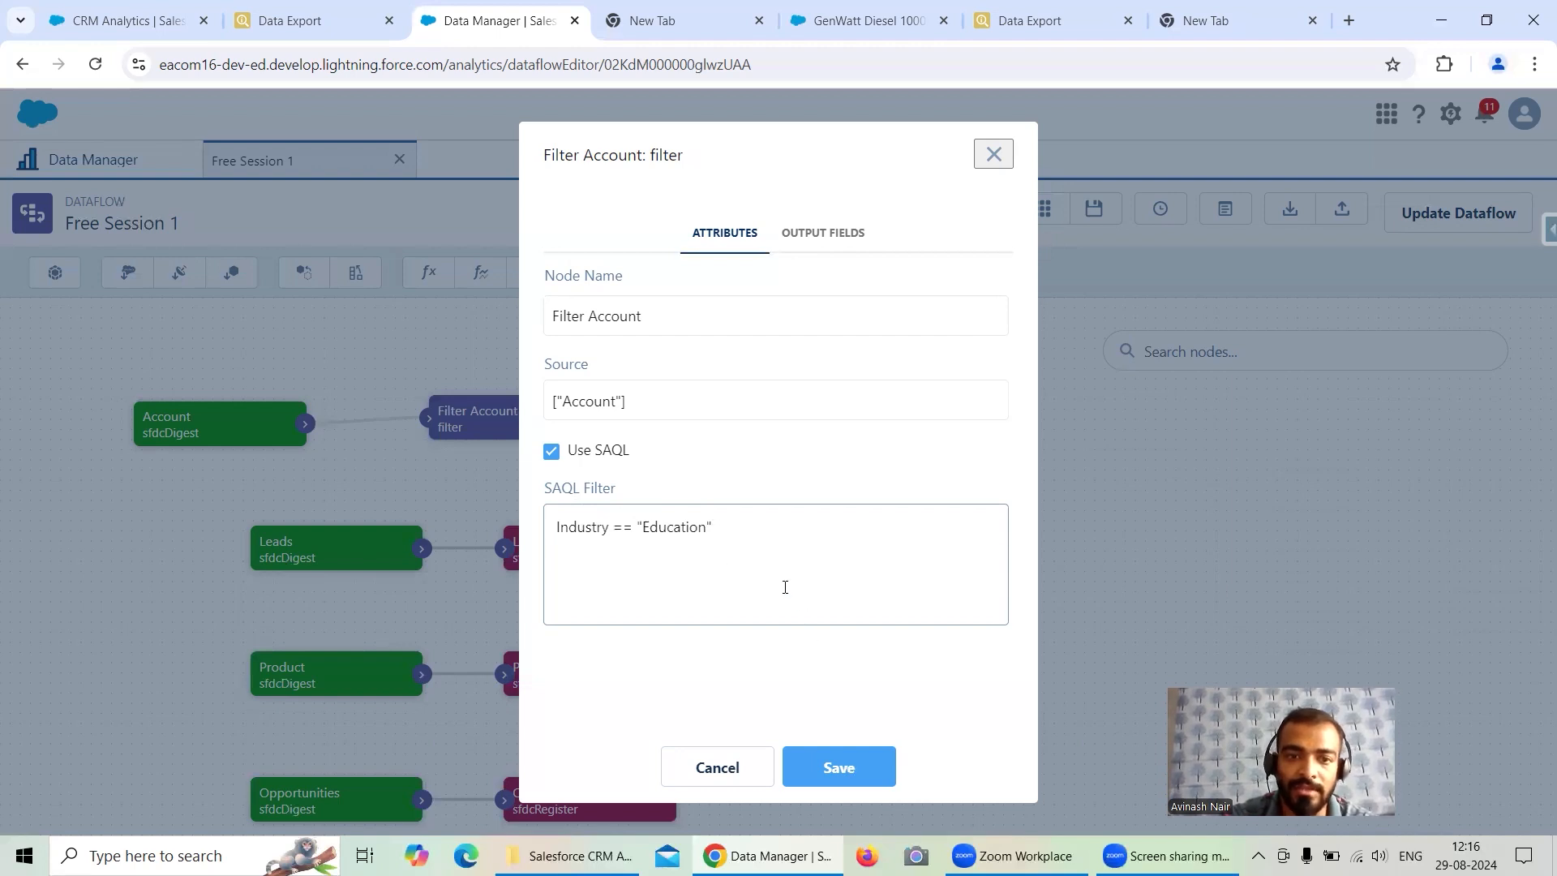
{"action": "left_click", "coordinate": [843, 769]}
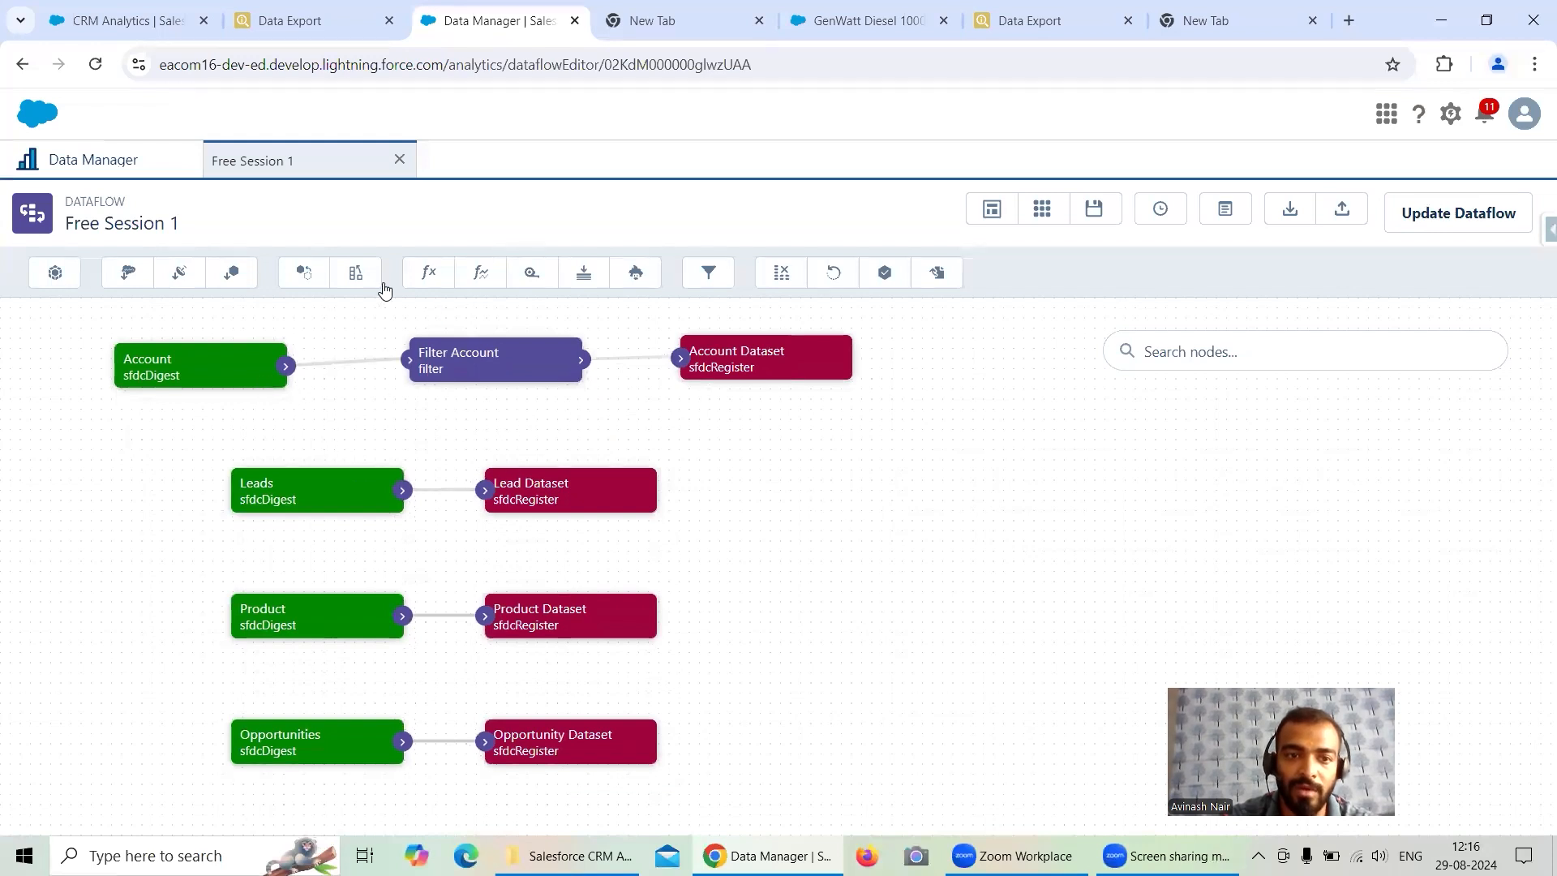
- Rename the SAQL filter node to Filter (With SAQL)Account and save it
{"action": "left_click", "coordinate": [476, 381]}
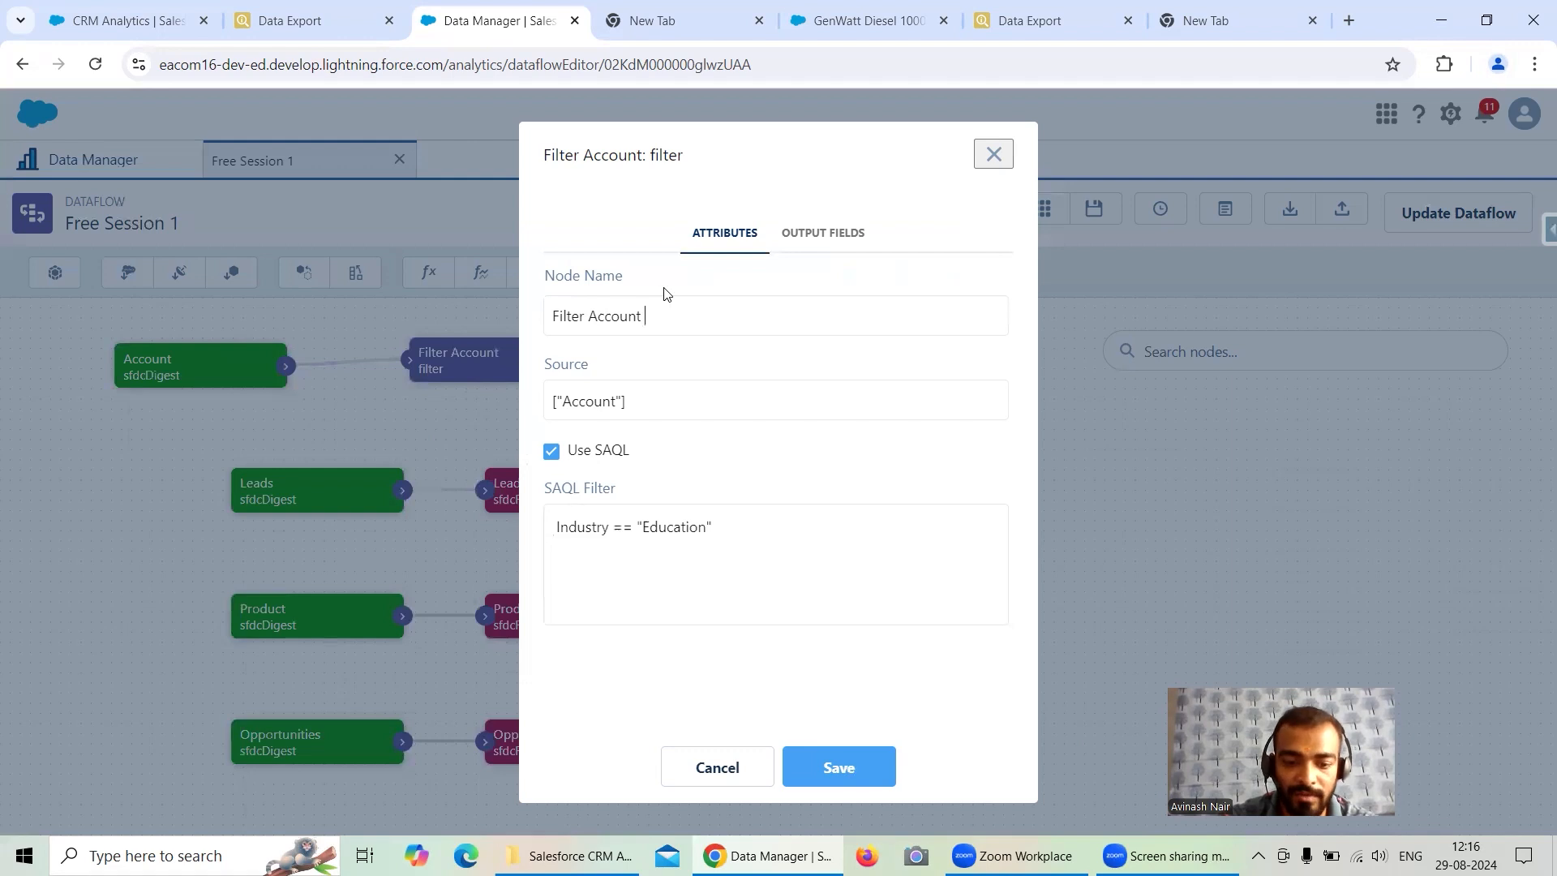
{"action": "type", "text": "With S"}
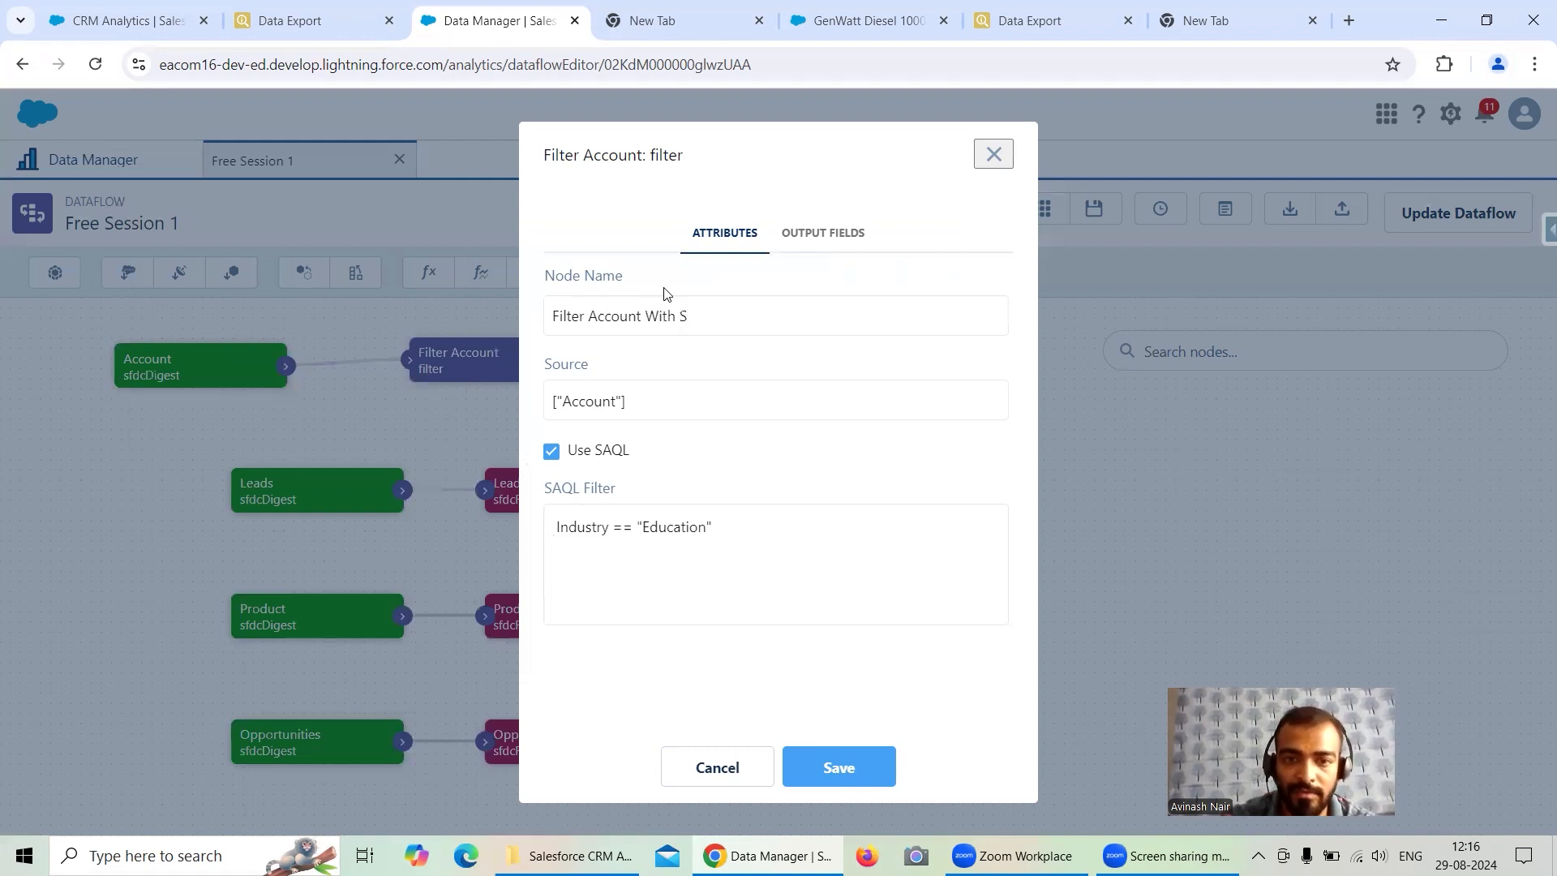
{"action": "key", "text": "BackSpace"}
{"action": "key", "text": "BackSpace"}
{"action": "key", "text": "BackSpace"}
{"action": "key", "text": "BackSpace"}
{"action": "key", "text": "BackSpace"}
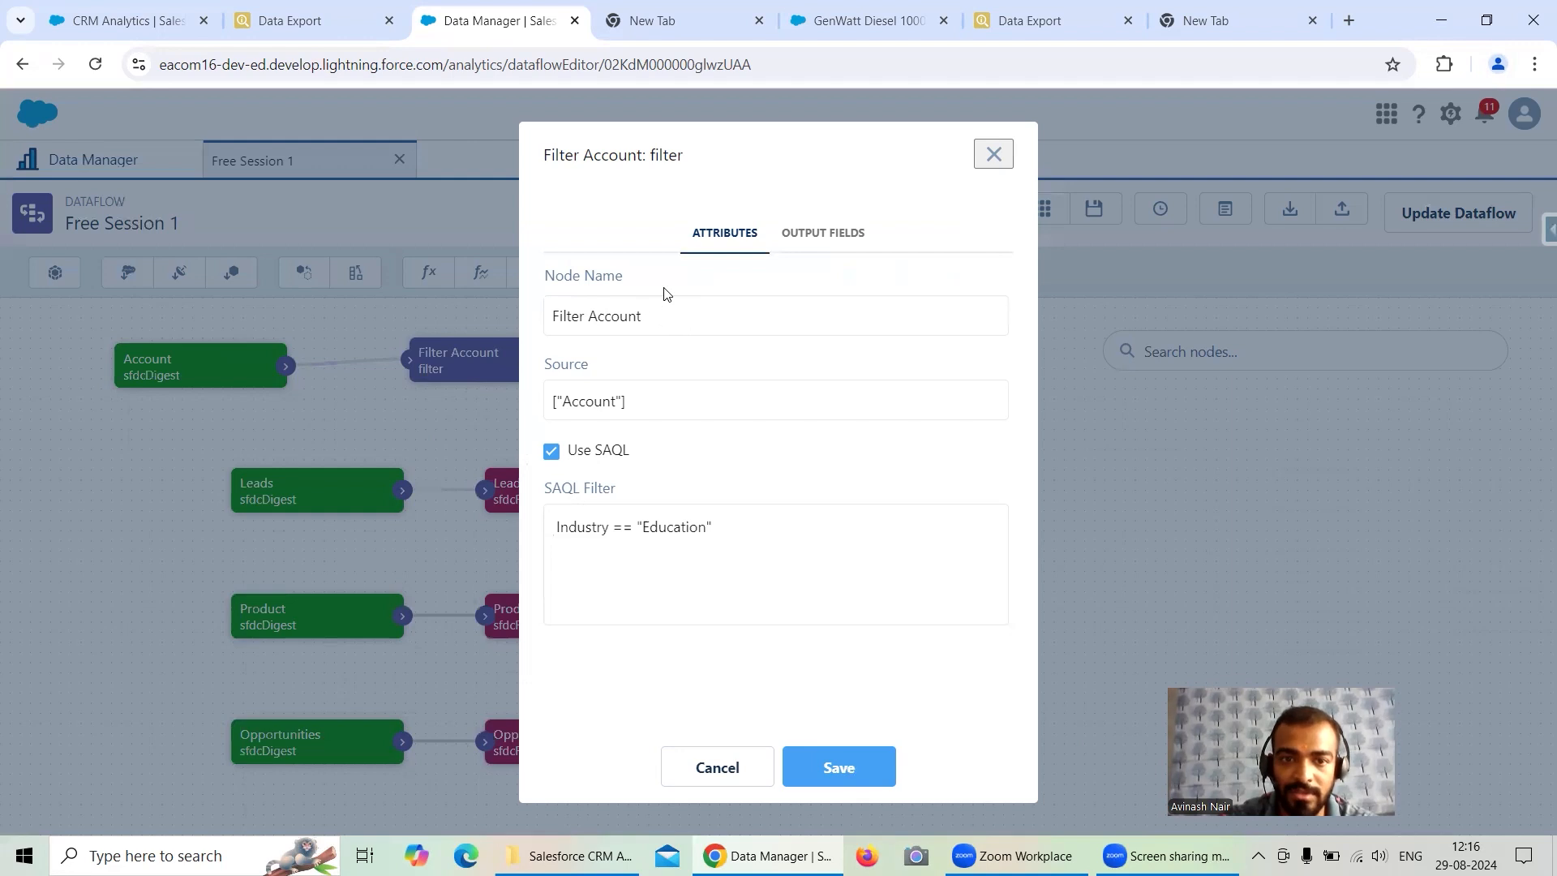
{"action": "left_click", "coordinate": [588, 315]}
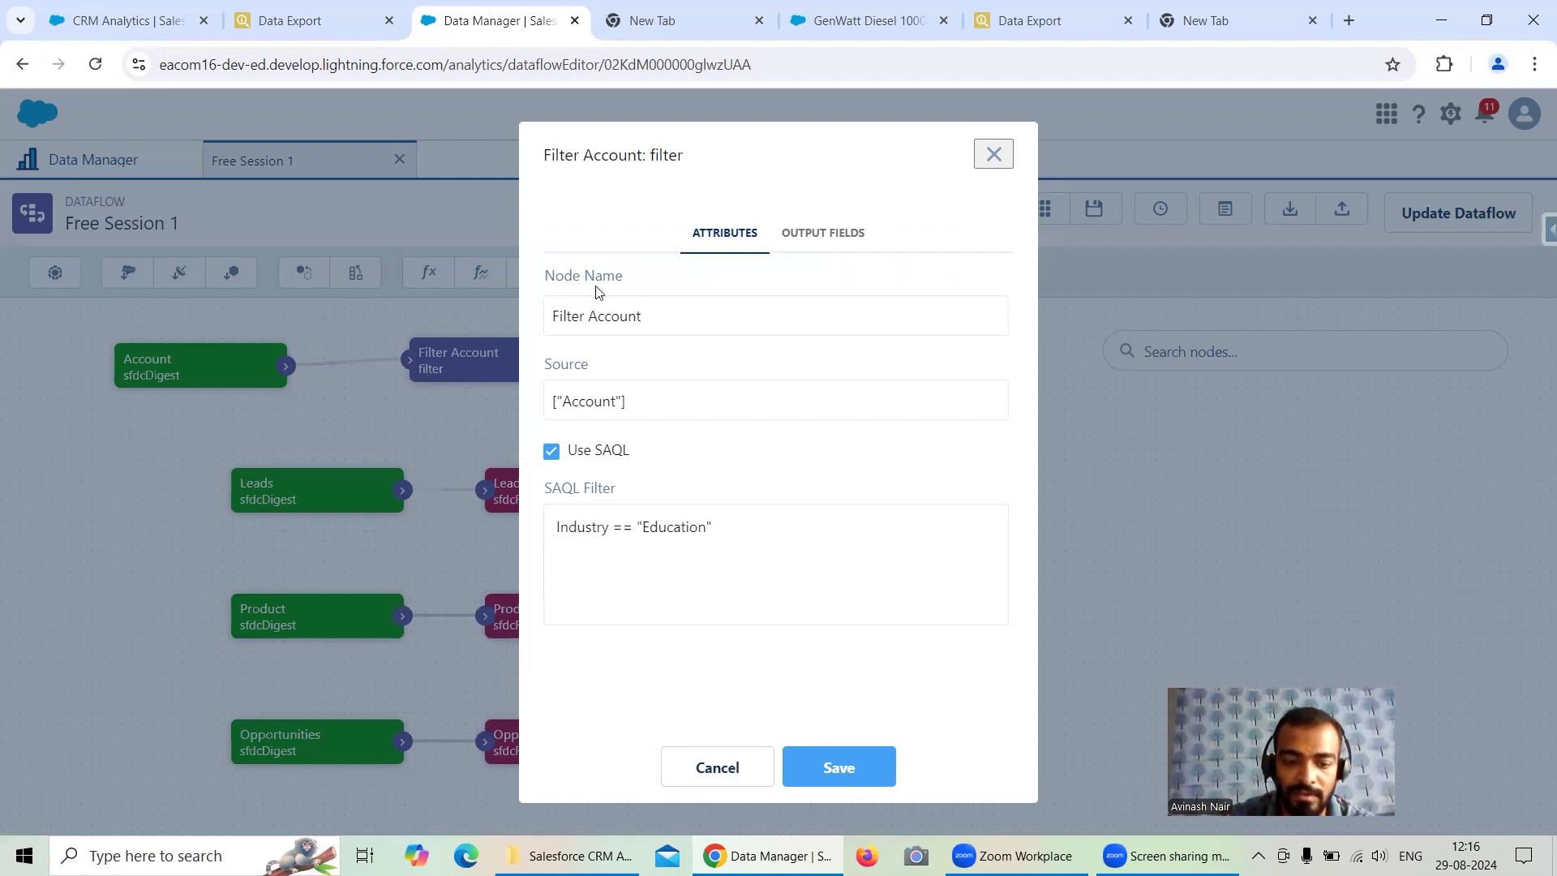
{"action": "type", "text": "(WithSA"}
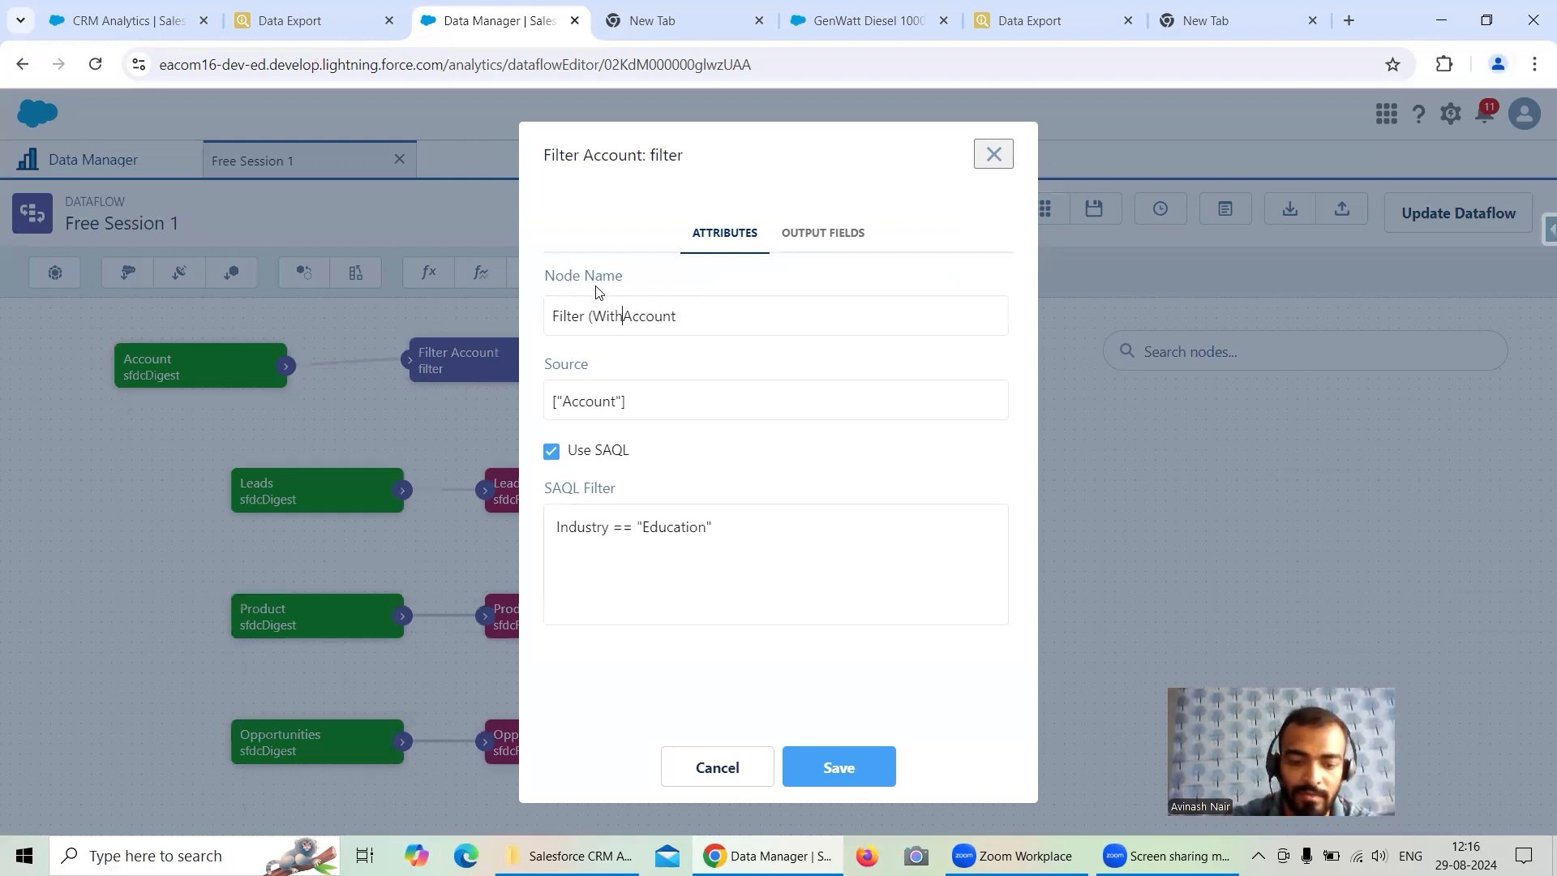
{"action": "type", "text": "QL)"}
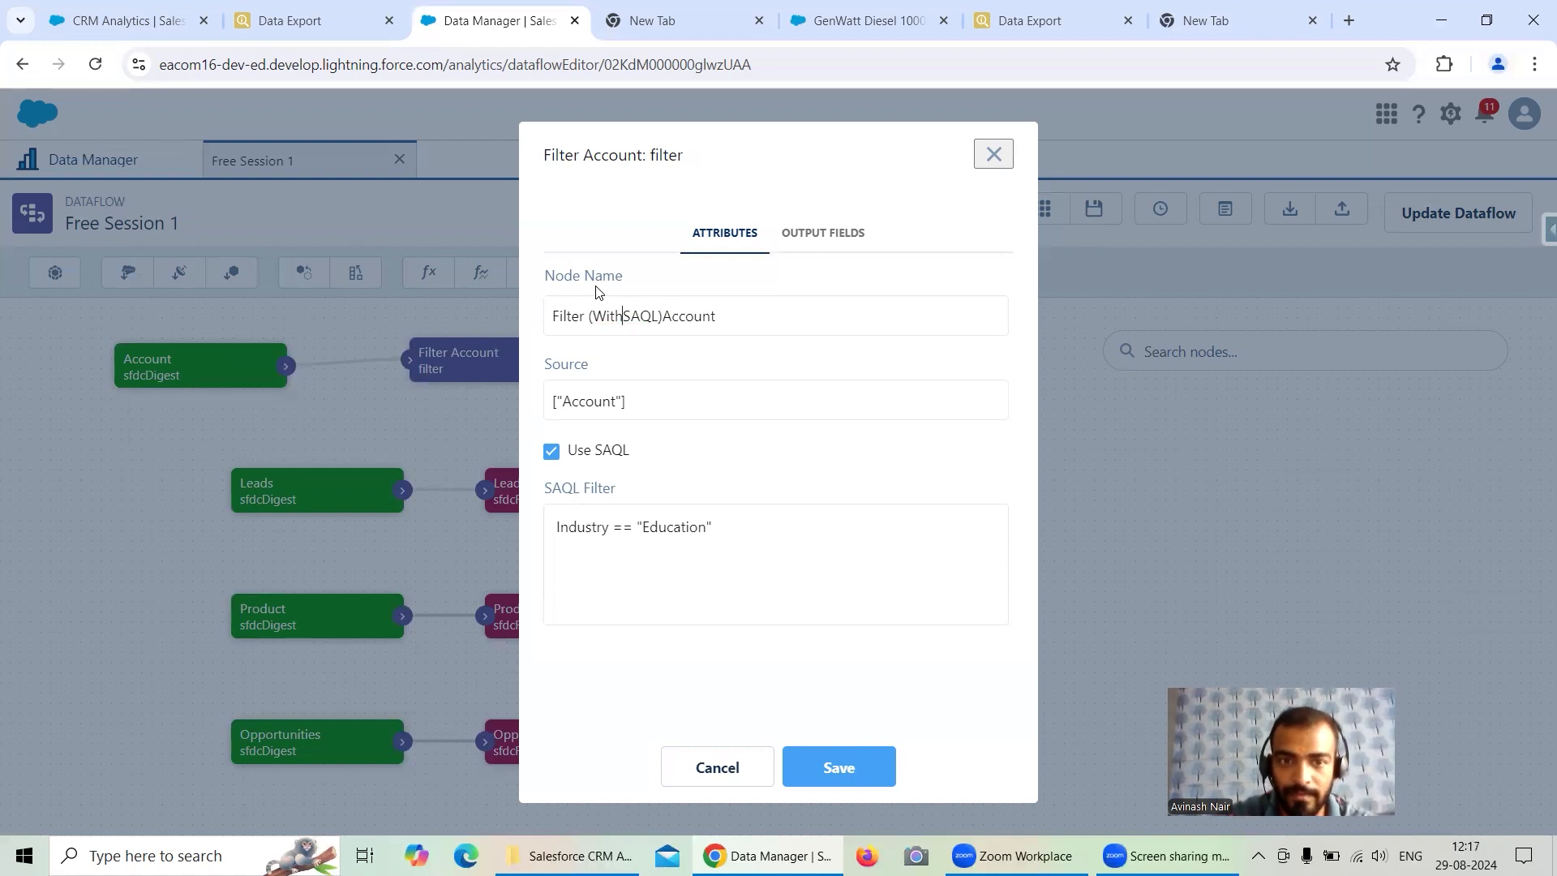
{"action": "left_click", "coordinate": [835, 758]}
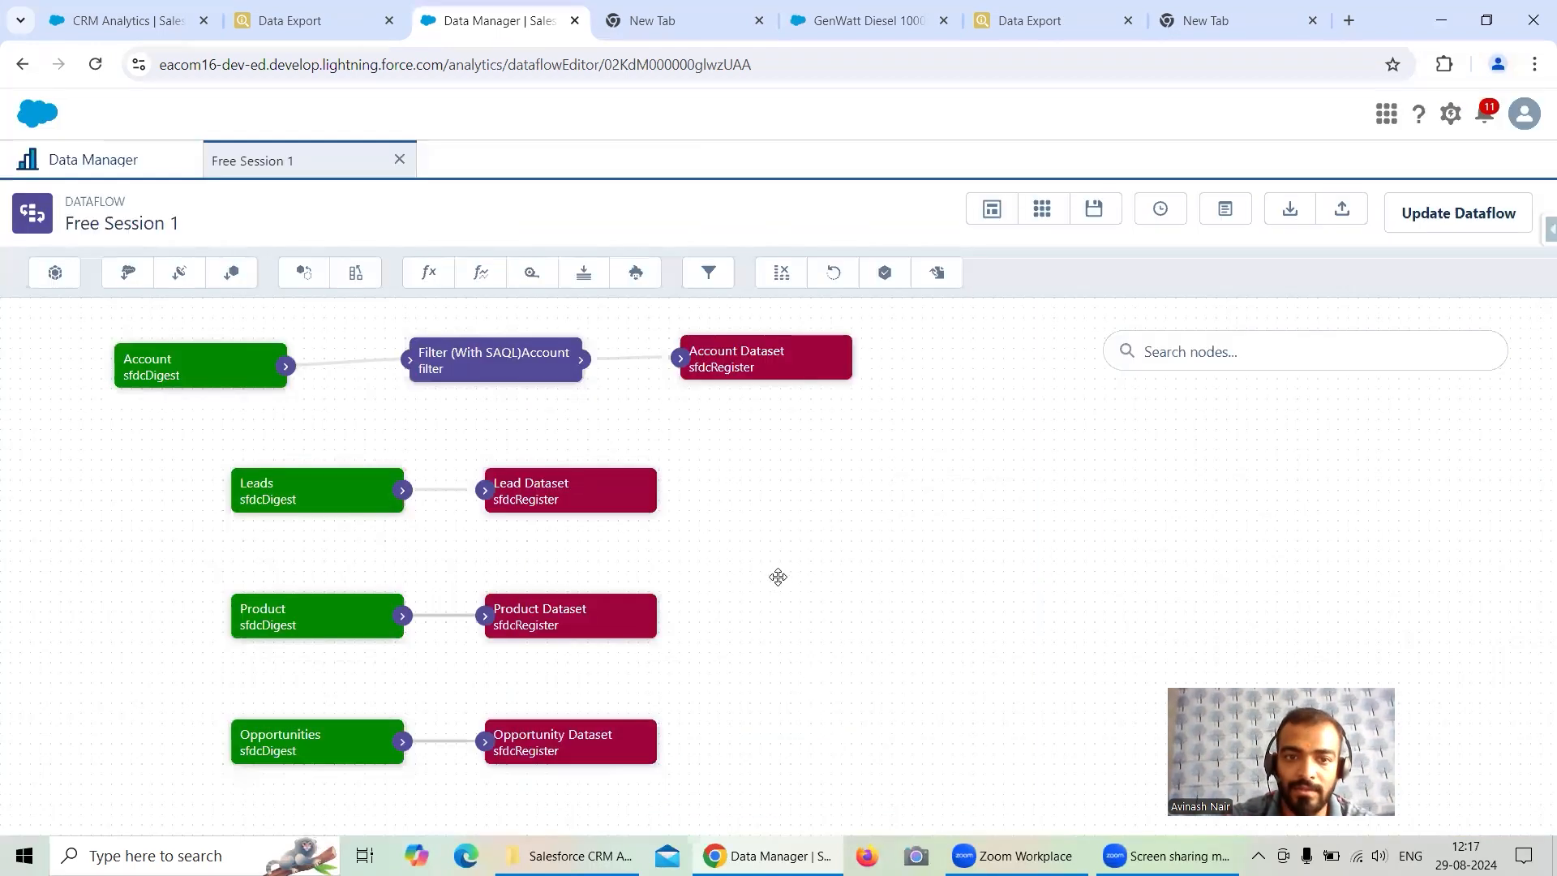
- Open the Account Dataset register node's settings to check its source node, then close them
{"action": "left_click_drag", "start_coordinate": [730, 433], "coordinate": [712, 403]}
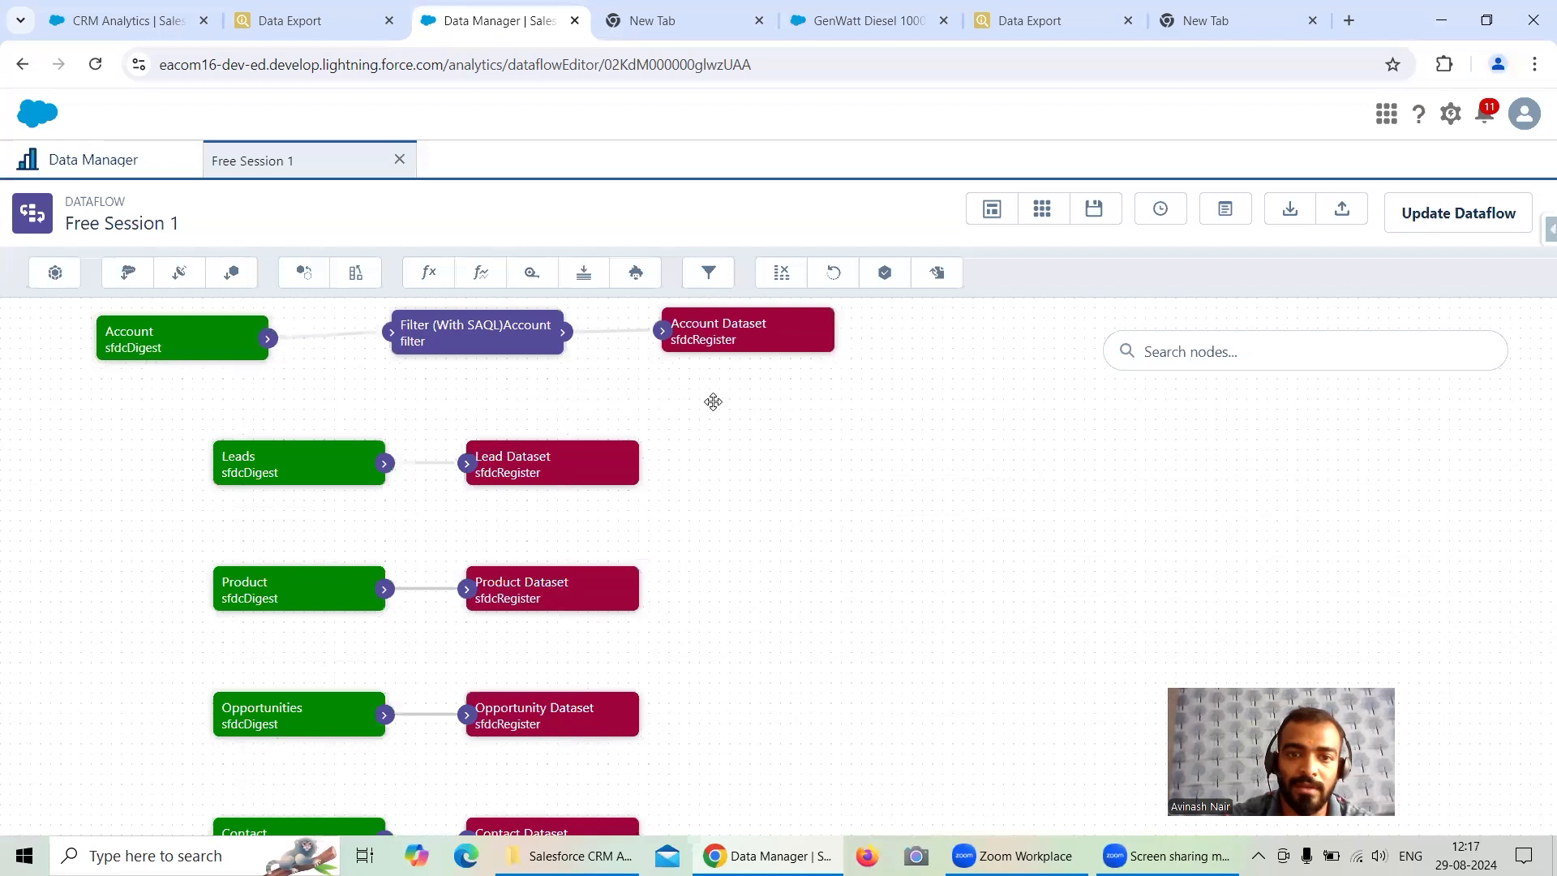
{"action": "left_click", "coordinate": [735, 342]}
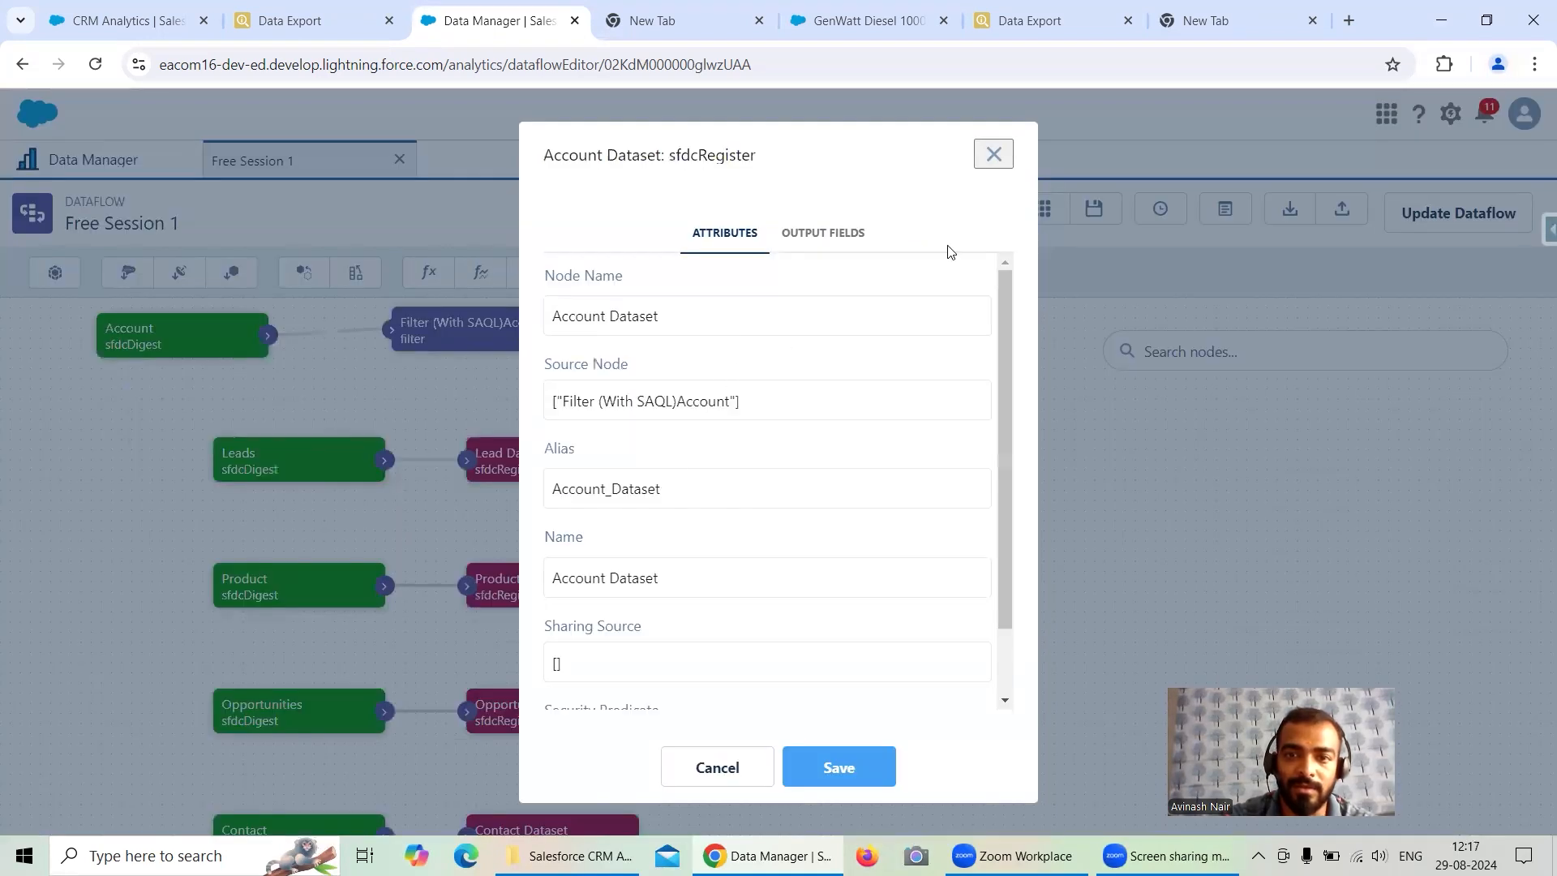
{"action": "left_click", "coordinate": [992, 154]}
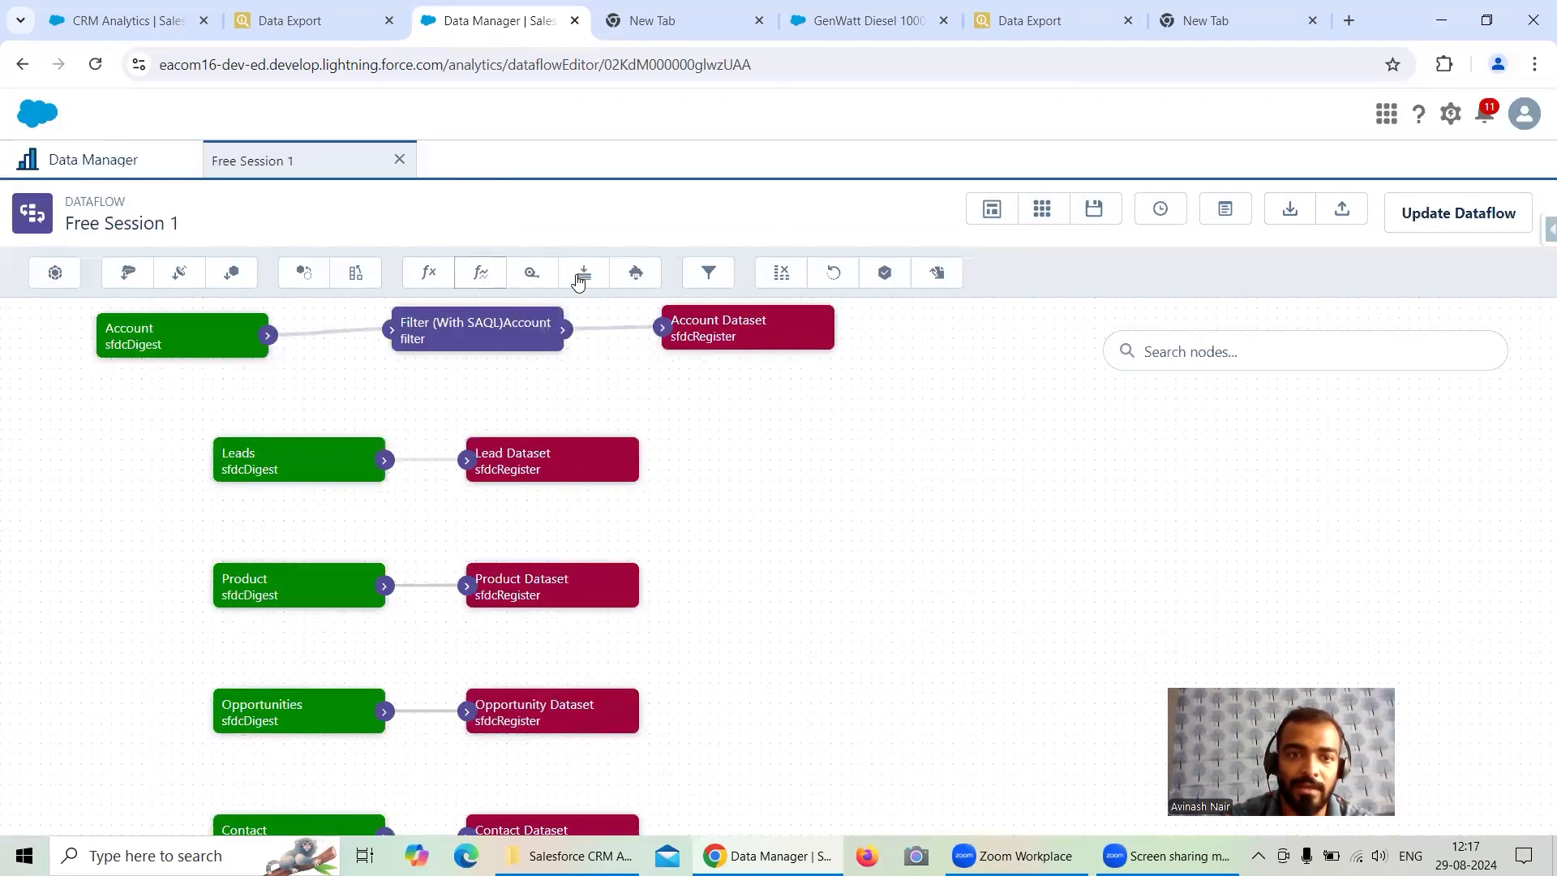
- Add a new filter node fed by Account and name it Filter (Without SAQL) Account
{"action": "left_click", "coordinate": [722, 280]}
{"action": "left_click", "coordinate": [624, 396]}
{"action": "left_click", "coordinate": [625, 438]}
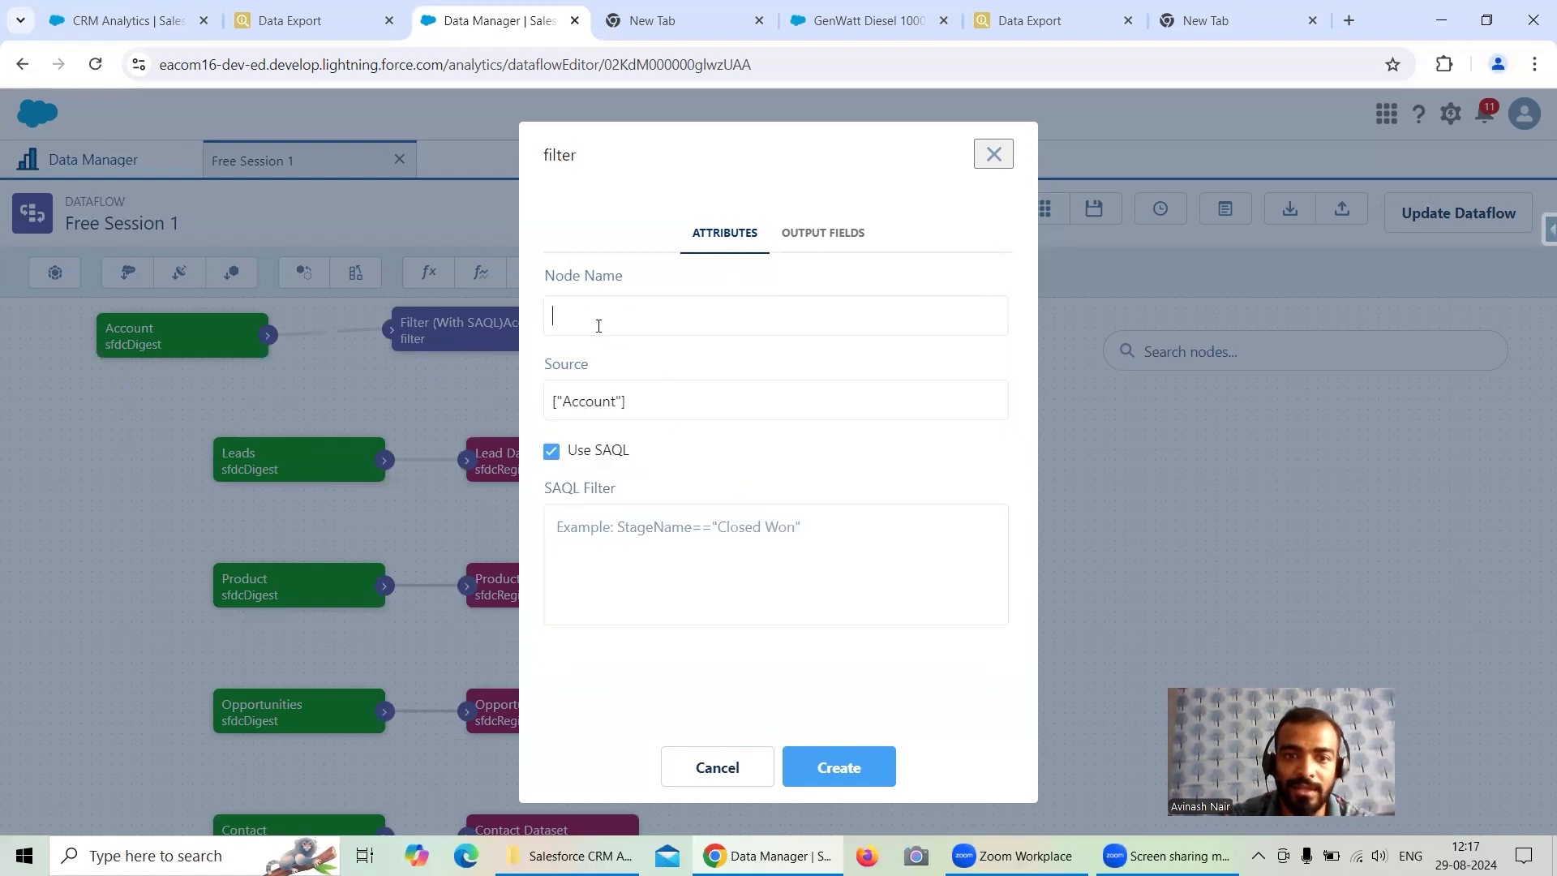
{"action": "type", "text": "Fi"}
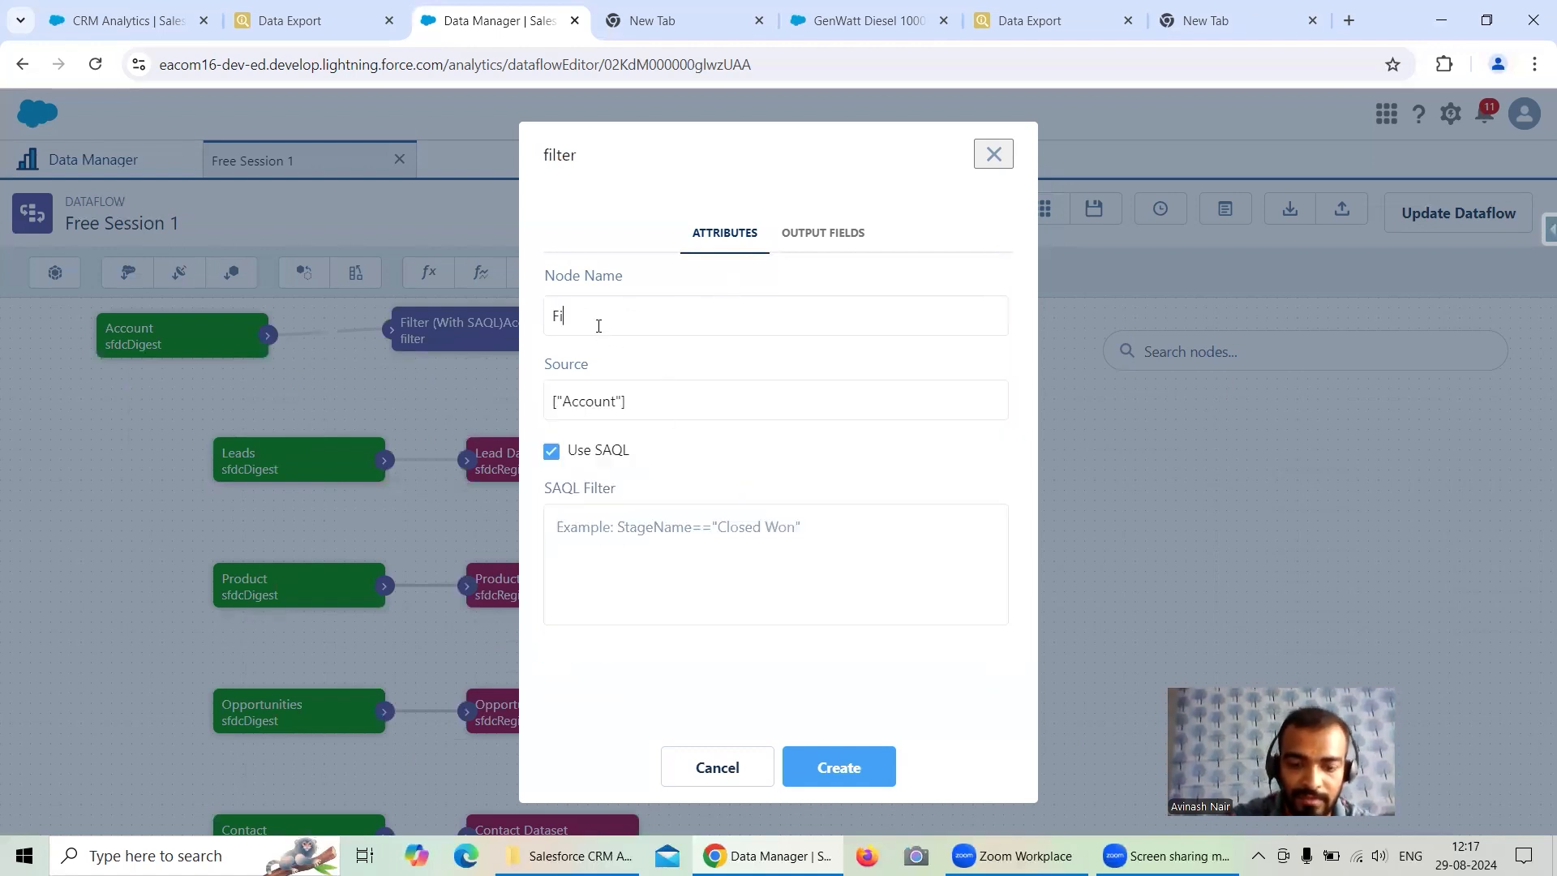
{"action": "type", "text": "lter (Without SAQL) Account"}
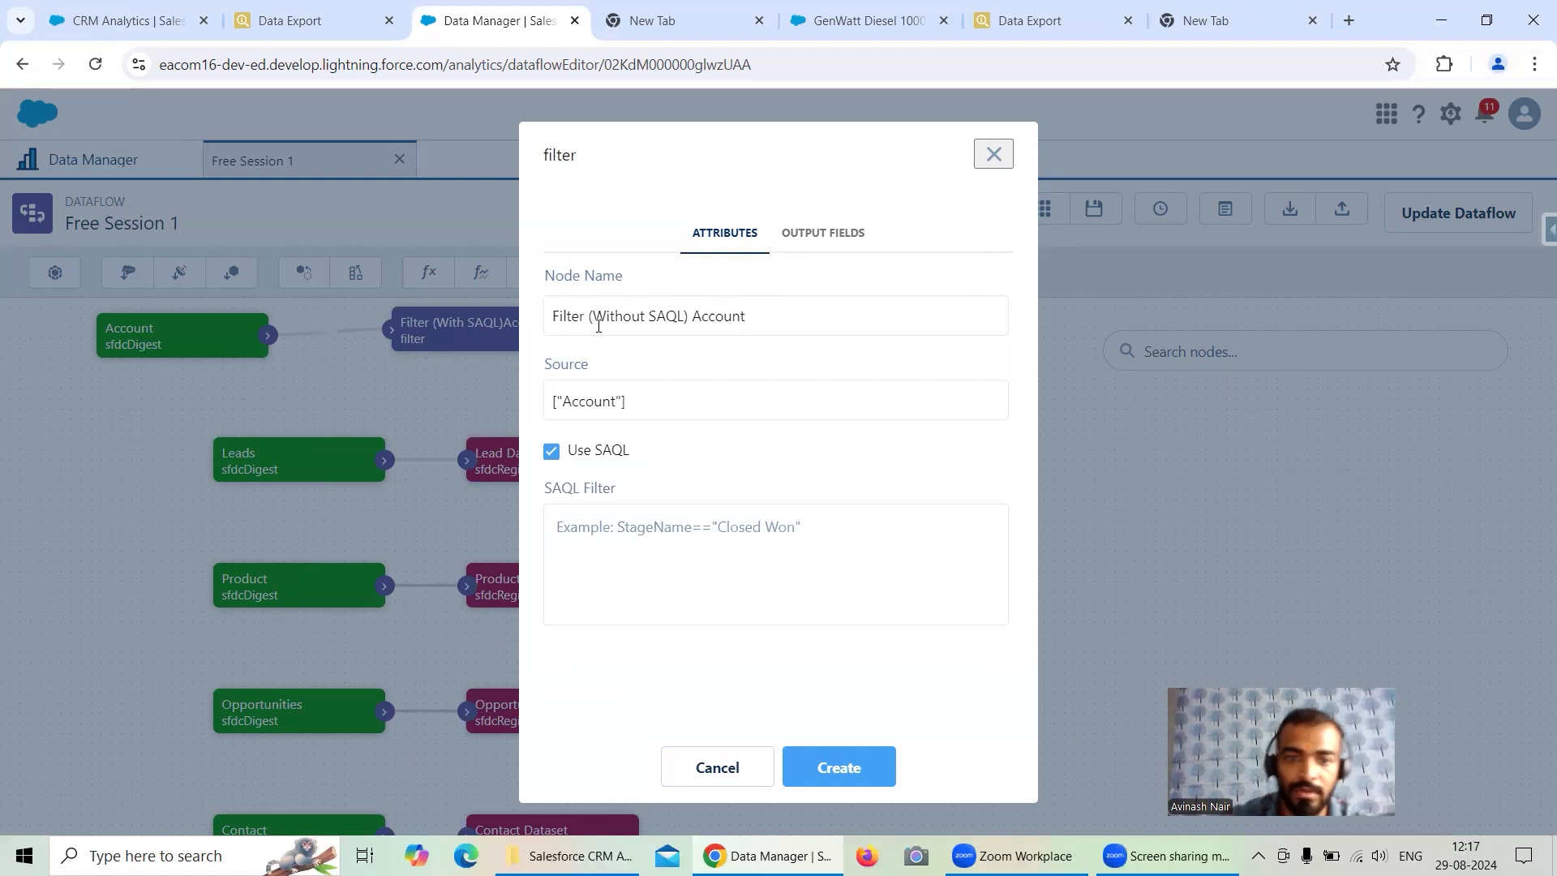
- Turn off Use SAQL, set the filter to Industry:EQ:Education, and create the node
{"action": "left_click", "coordinate": [553, 452]}
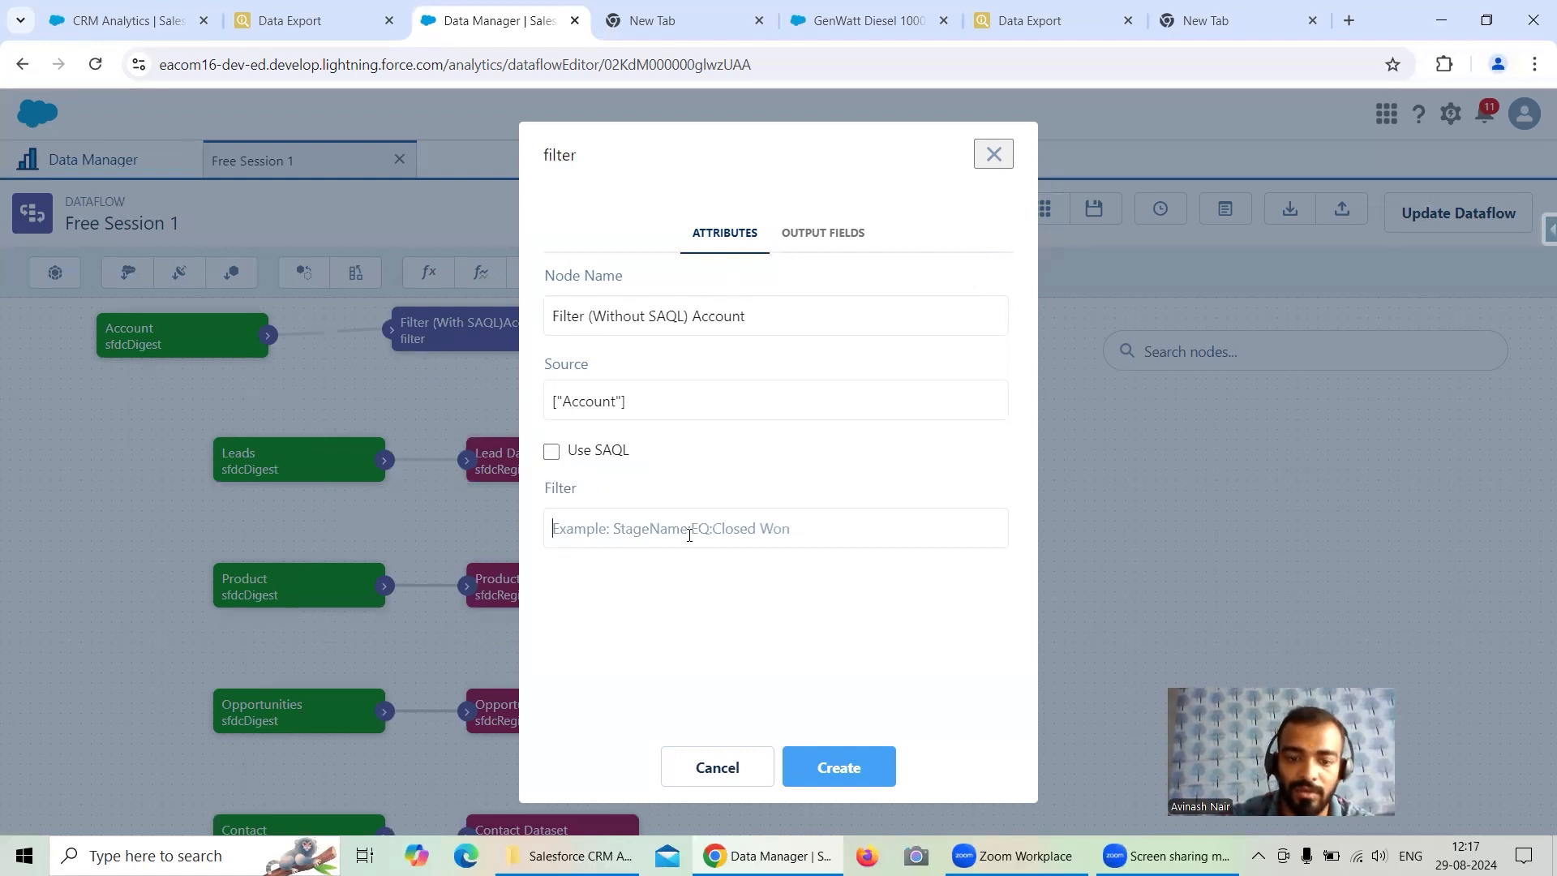
{"action": "type", "text": "Industry"}
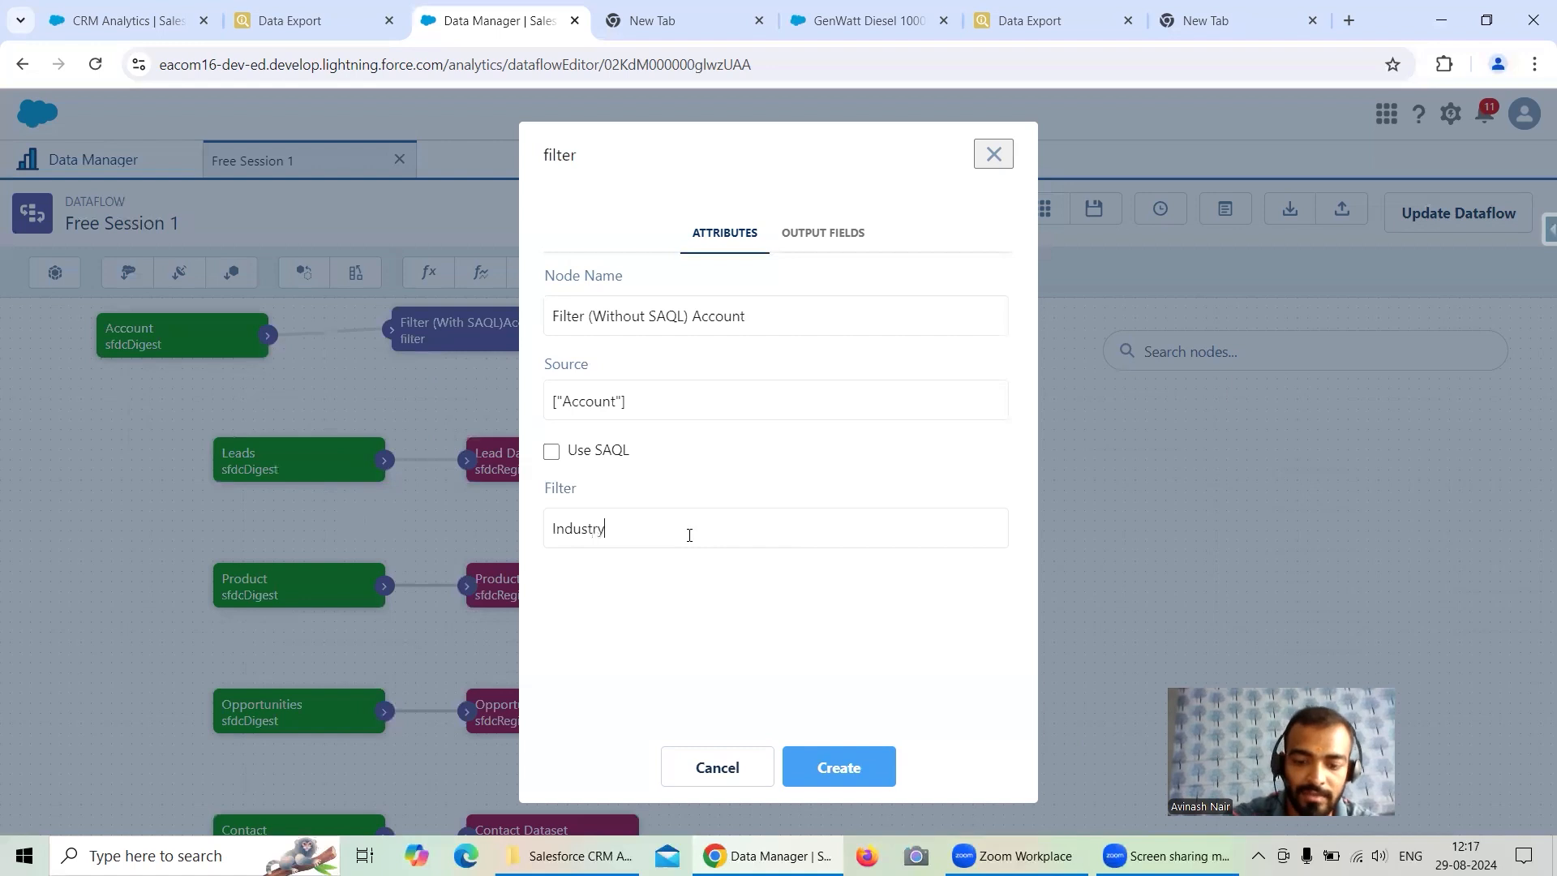
{"action": "type", "text": ":EQ"}
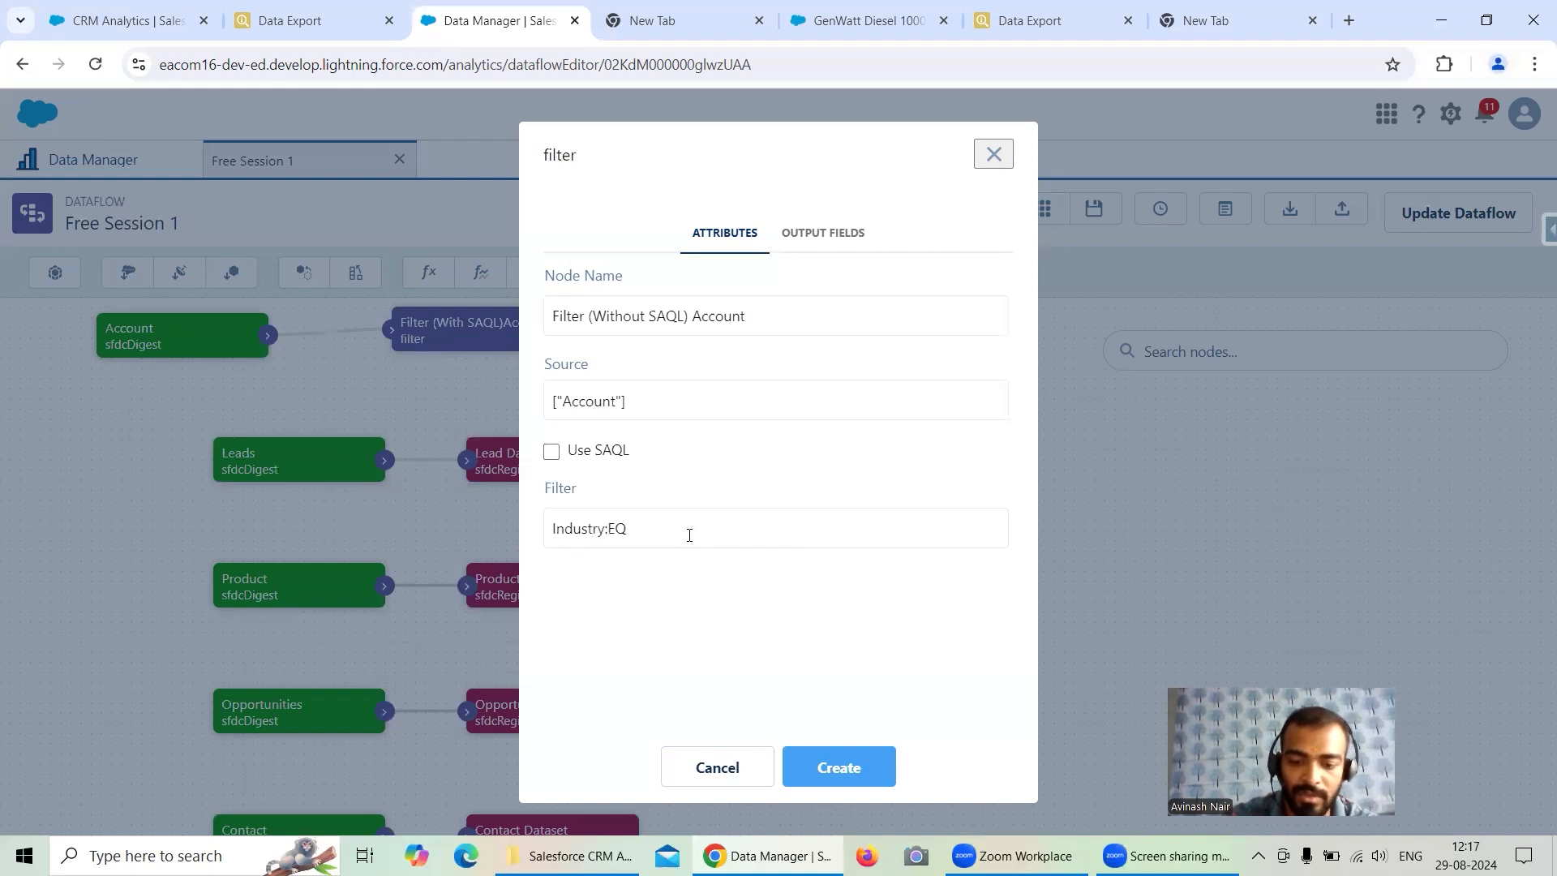
{"action": "type", "text": ":Edu"}
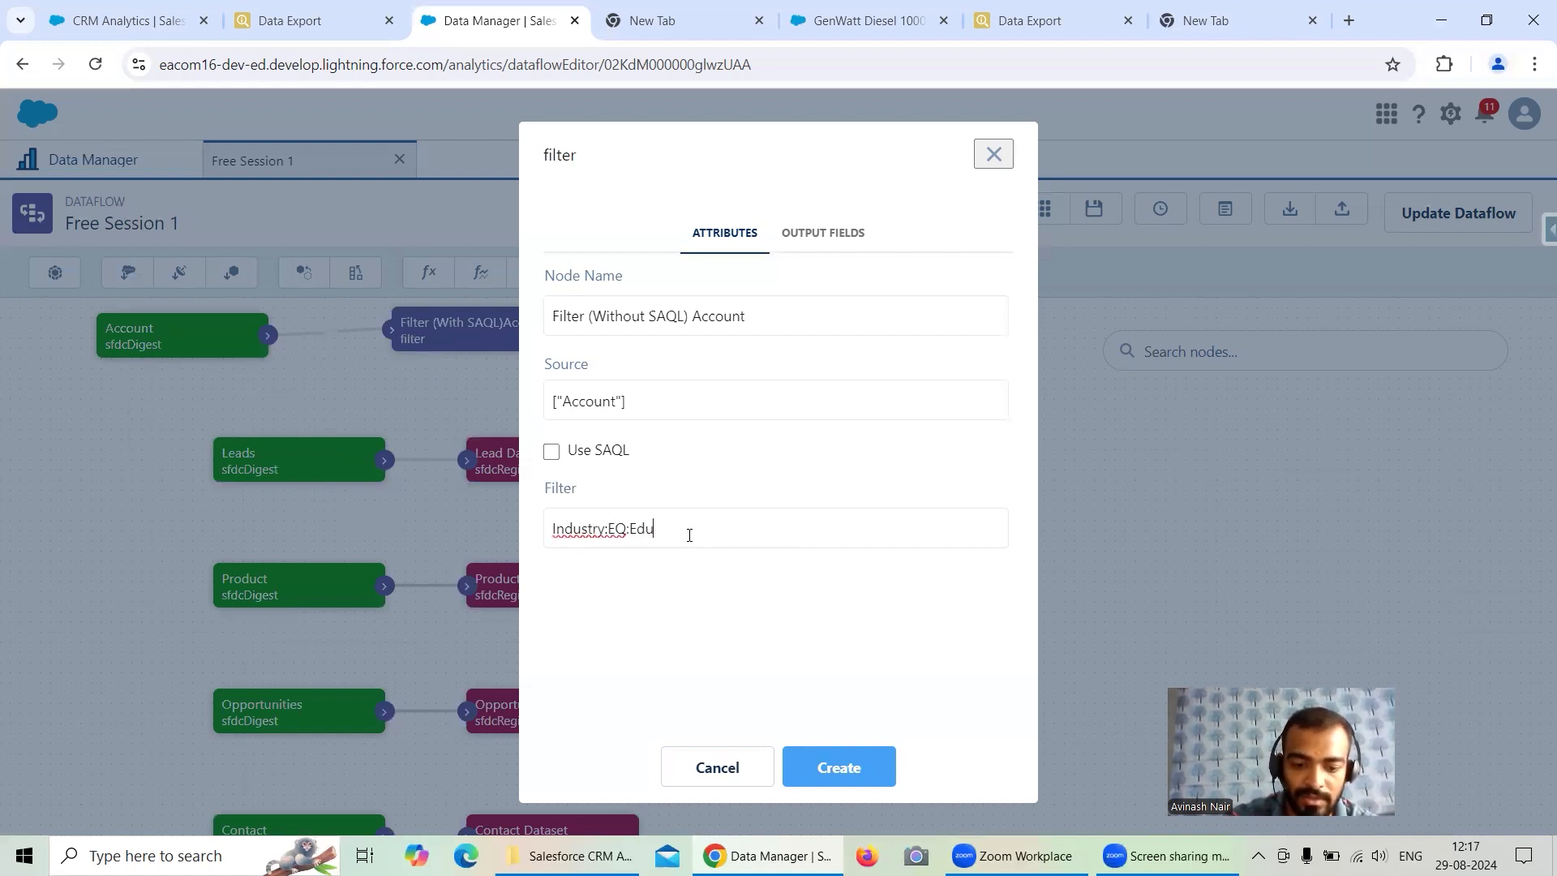
{"action": "type", "text": "cation"}
{"action": "left_click", "coordinate": [847, 766]}
{"action": "left_click_drag", "start_coordinate": [798, 442], "coordinate": [486, 434]}
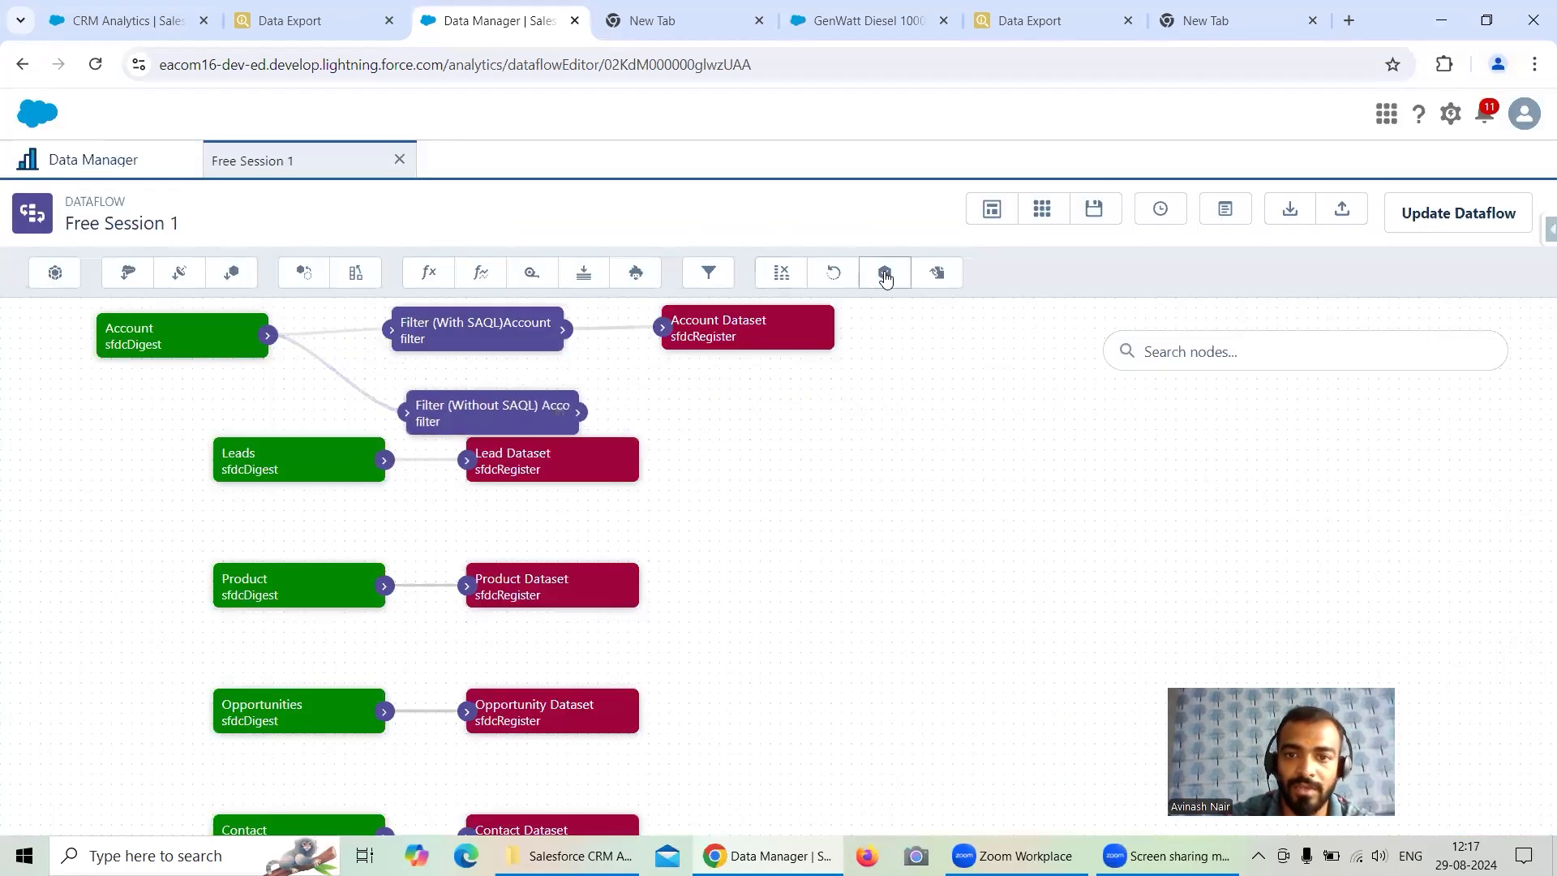
- Add a register node and name it Account Dataset Filter 2
{"action": "left_click", "coordinate": [885, 276]}
{"action": "left_click", "coordinate": [608, 310]}
{"action": "type", "text": "Account-Dataset"}
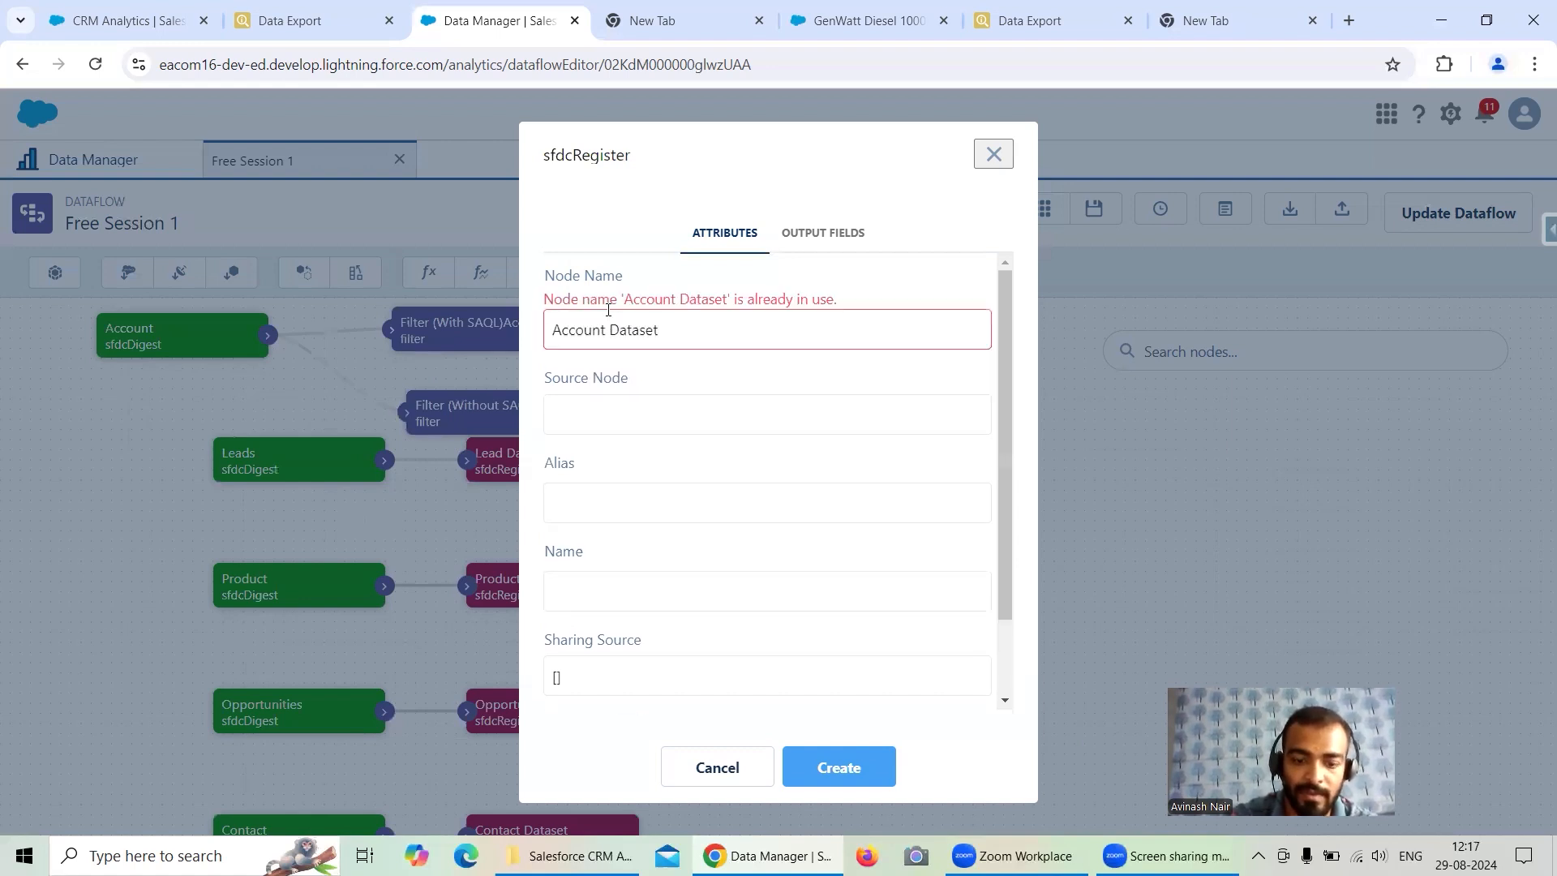
{"action": "type", "text": " Filter 2"}
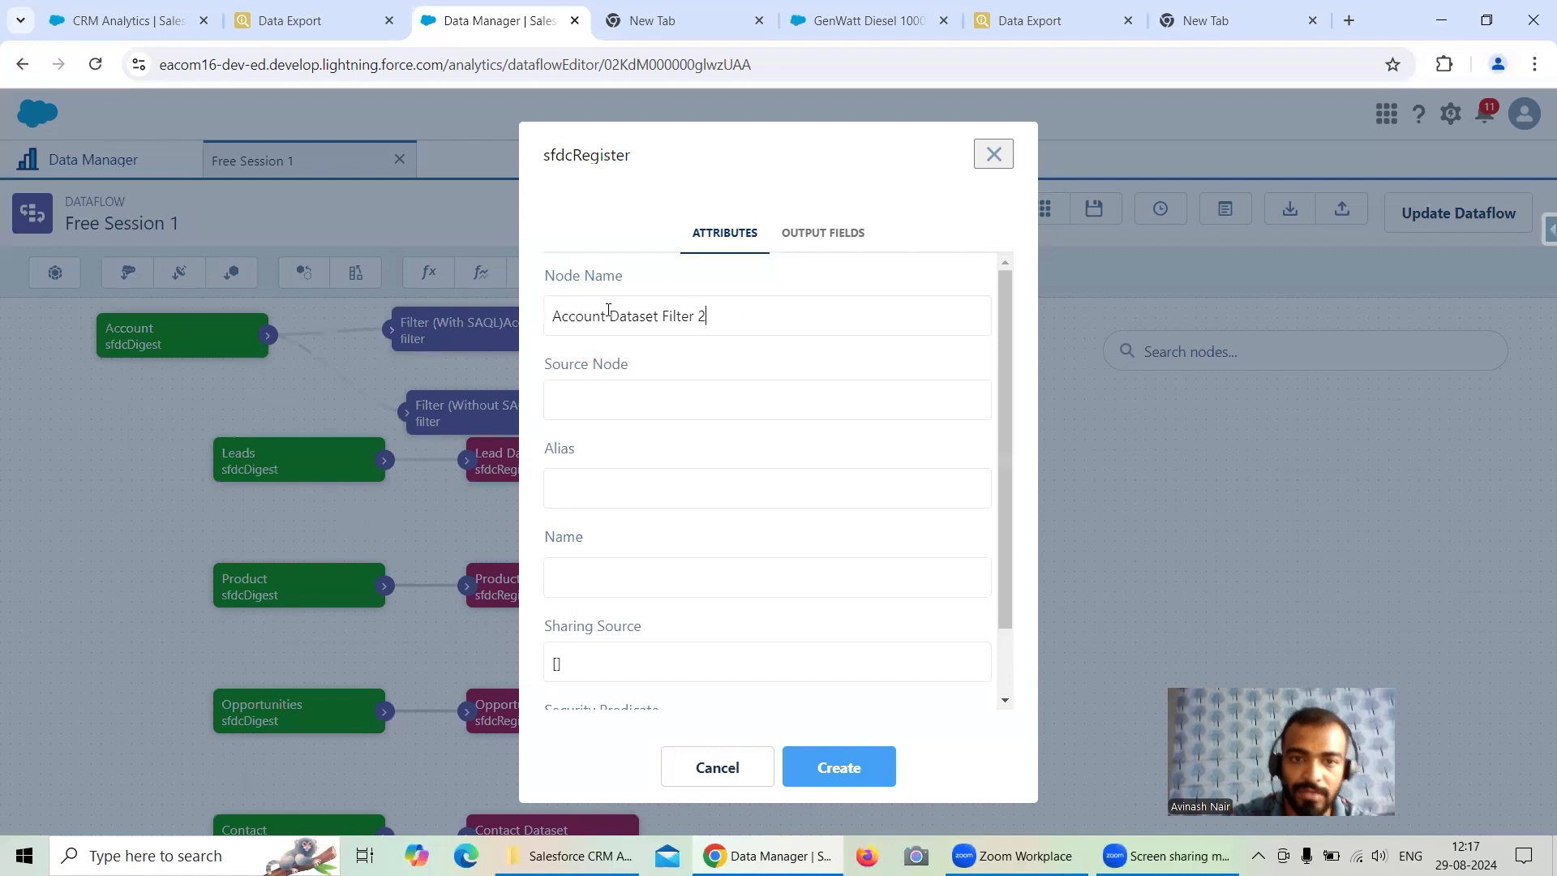
{"action": "left_click_drag", "start_coordinate": [728, 314], "coordinate": [552, 313]}
{"action": "key", "text": "ctrl+c"}
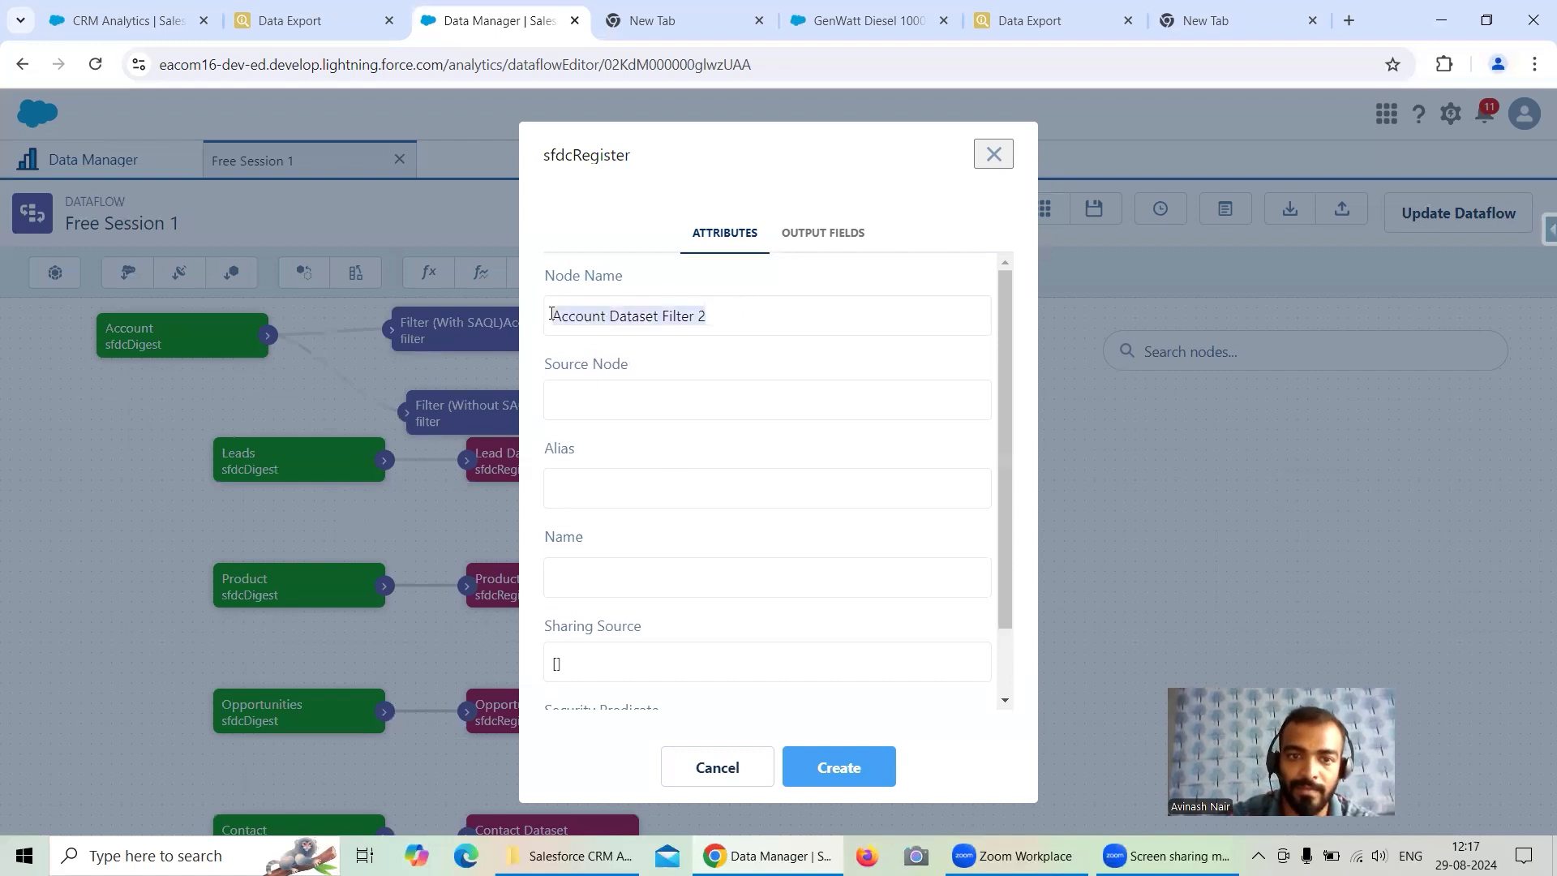
- Set the register node's source to Filter (Without SAQL) Account, its alias and name to Account Dataset Filter 2, and create it
{"action": "left_click", "coordinate": [601, 410]}
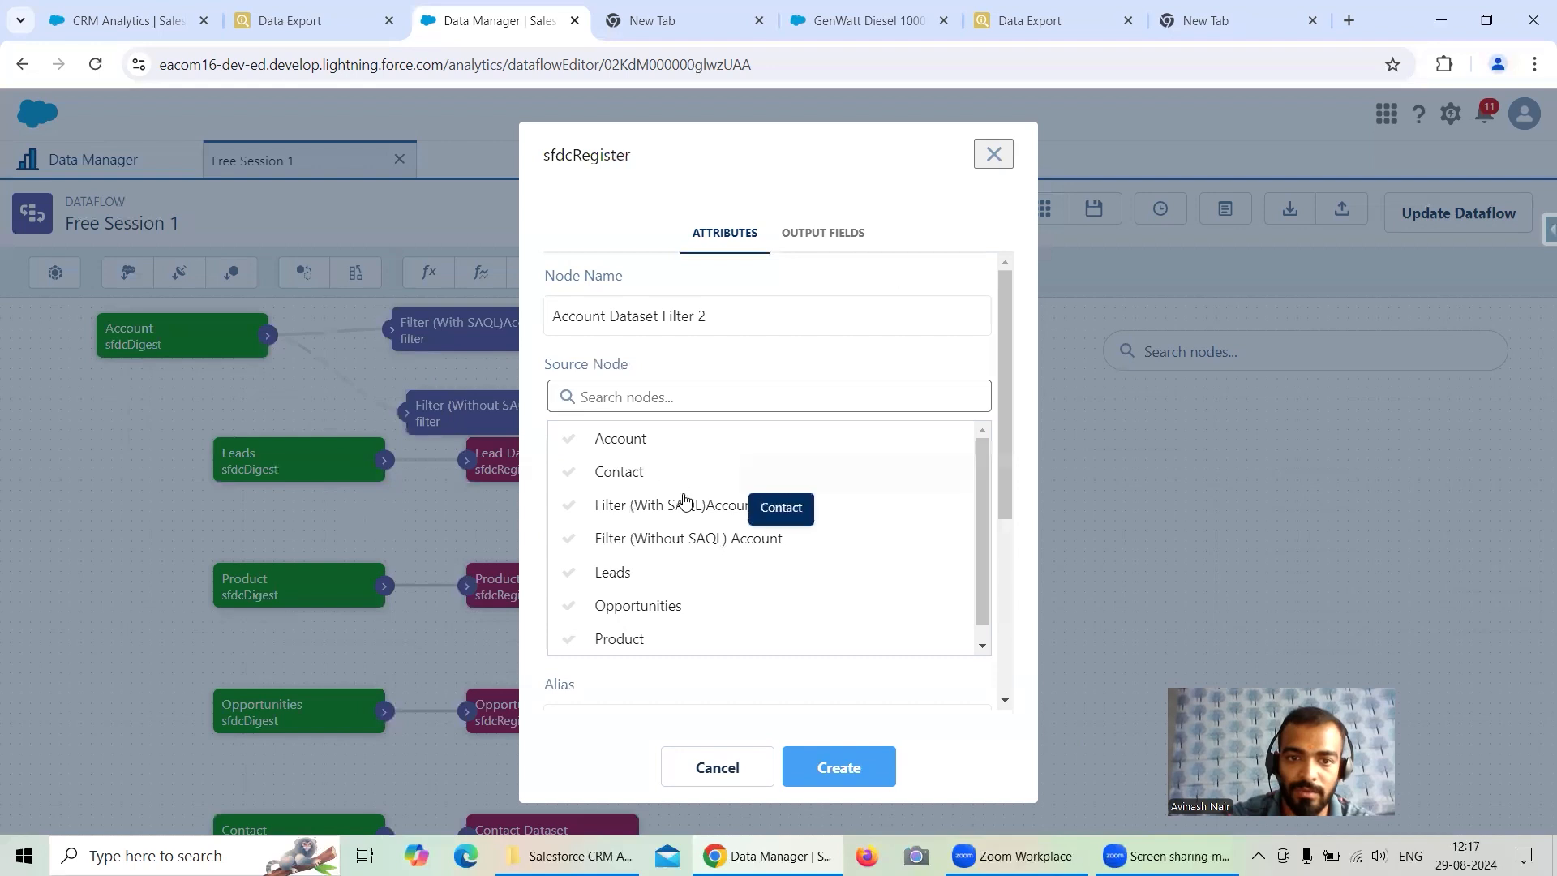
{"action": "left_click", "coordinate": [711, 537]}
{"action": "key", "text": "ctrl+v"}
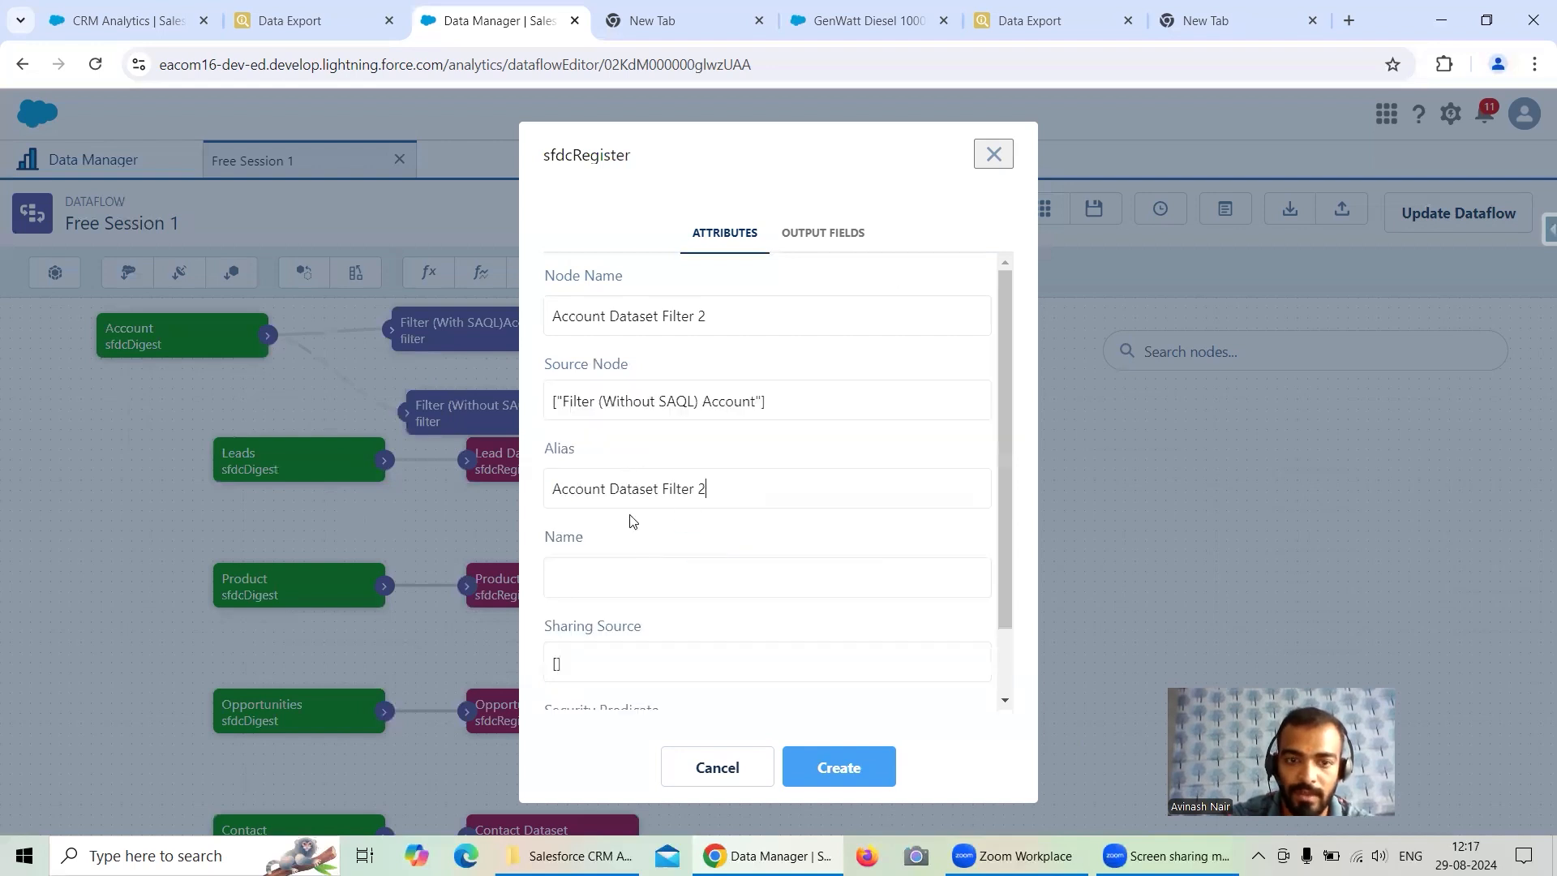
{"action": "left_click", "coordinate": [641, 573]}
{"action": "key", "text": "ctrl+v"}
{"action": "scroll", "coordinate": [719, 479], "scroll_direction": "down", "scroll_amount": 1}
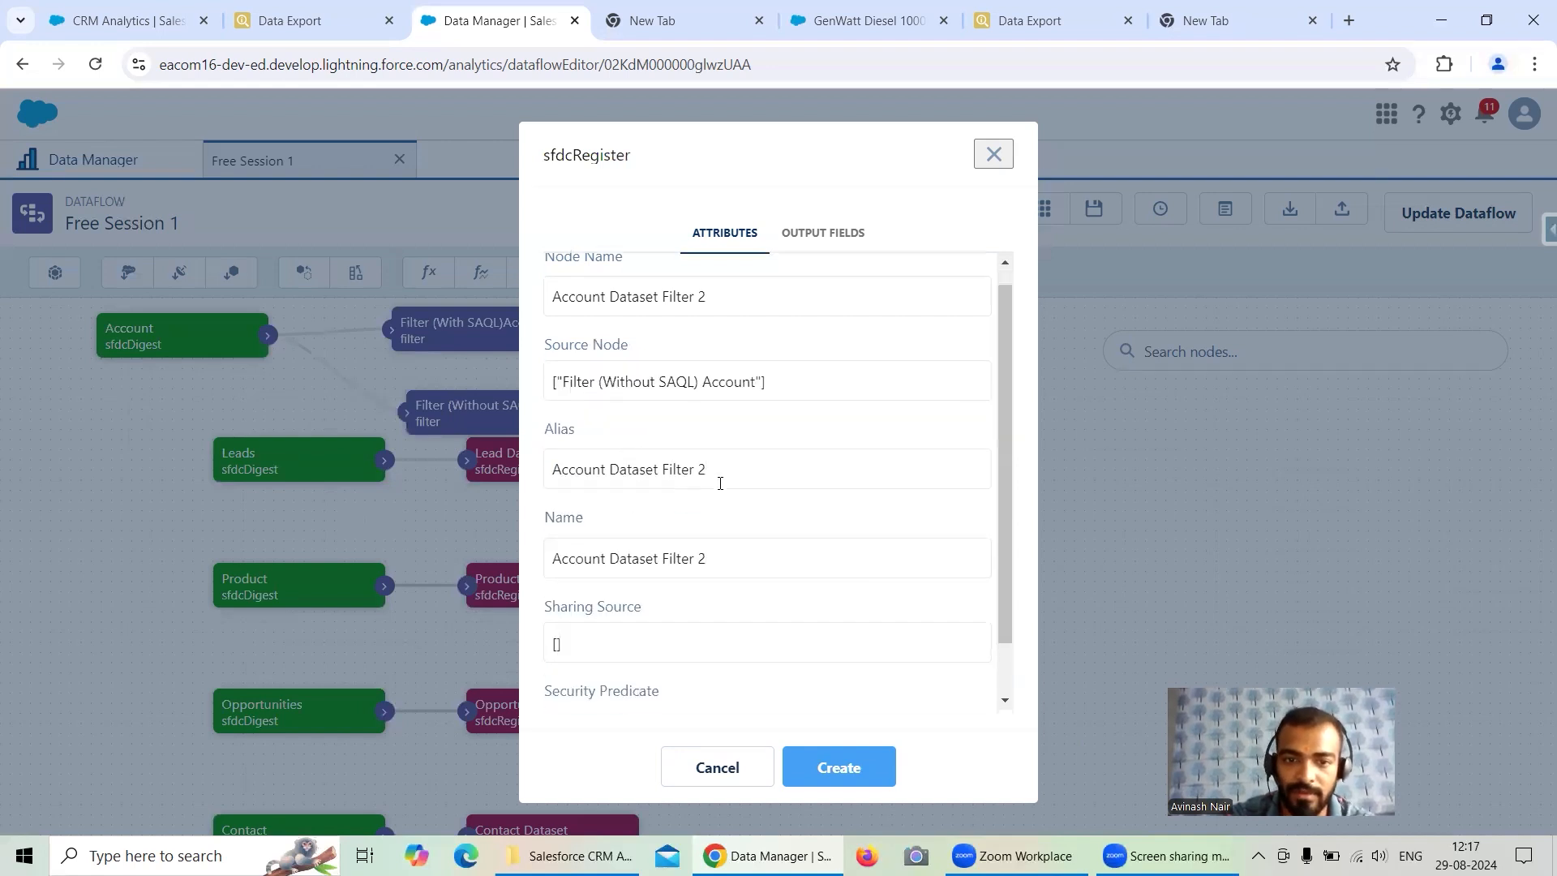
{"action": "left_click", "coordinate": [840, 767]}
- Rearrange the Leads branch and the new filter and register nodes so they no longer overlap
{"action": "left_click_drag", "start_coordinate": [1026, 422], "coordinate": [724, 444]}
{"action": "left_click_drag", "start_coordinate": [572, 458], "coordinate": [569, 514]}
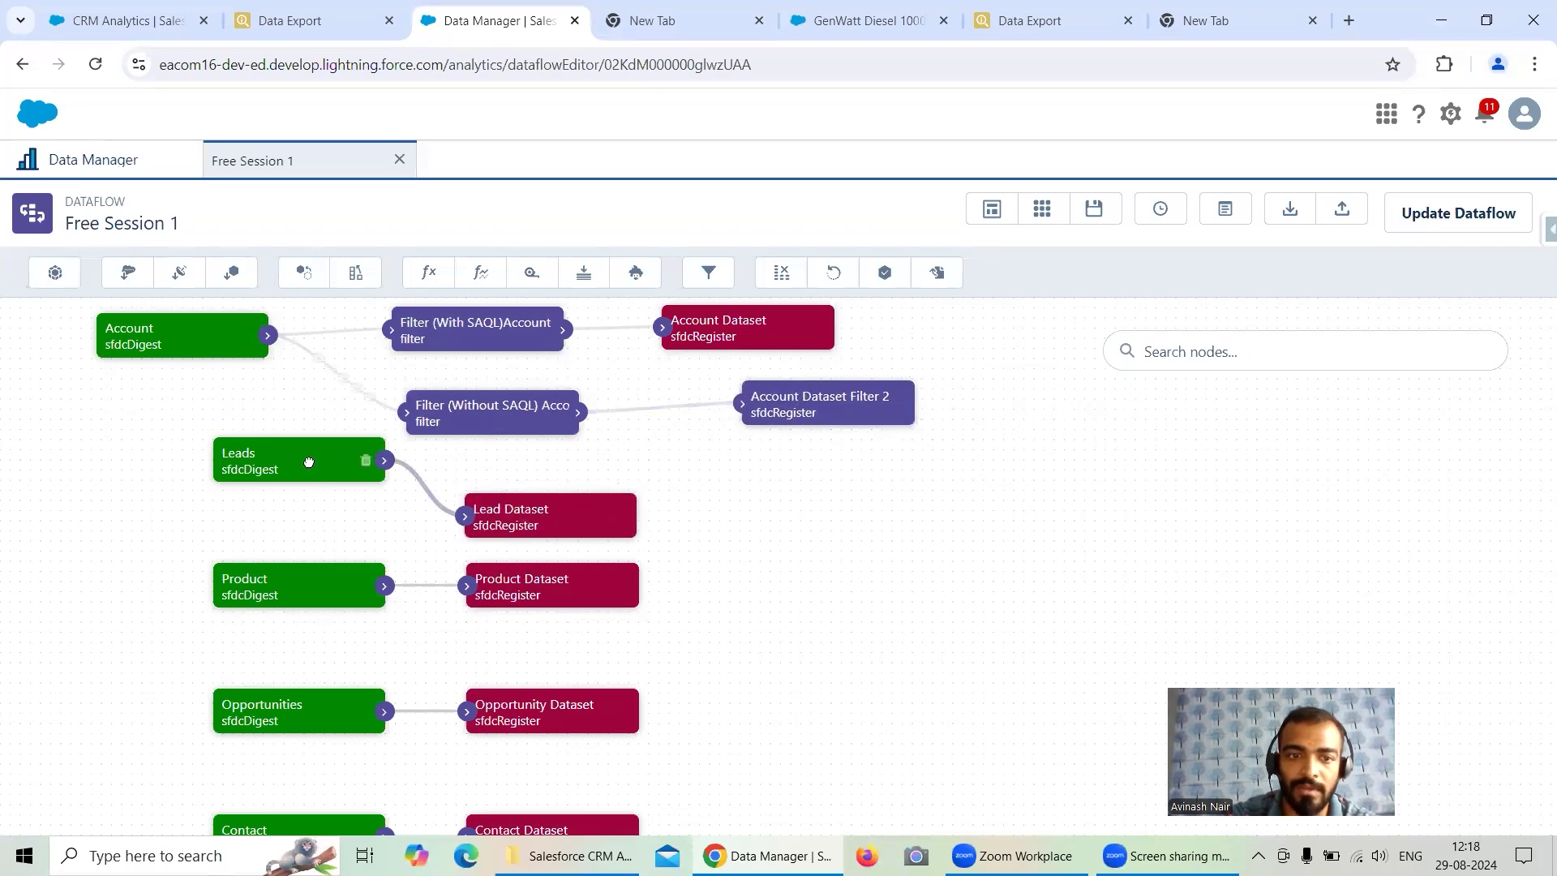
{"action": "left_click_drag", "start_coordinate": [324, 474], "coordinate": [298, 521]}
{"action": "left_click_drag", "start_coordinate": [441, 419], "coordinate": [405, 430]}
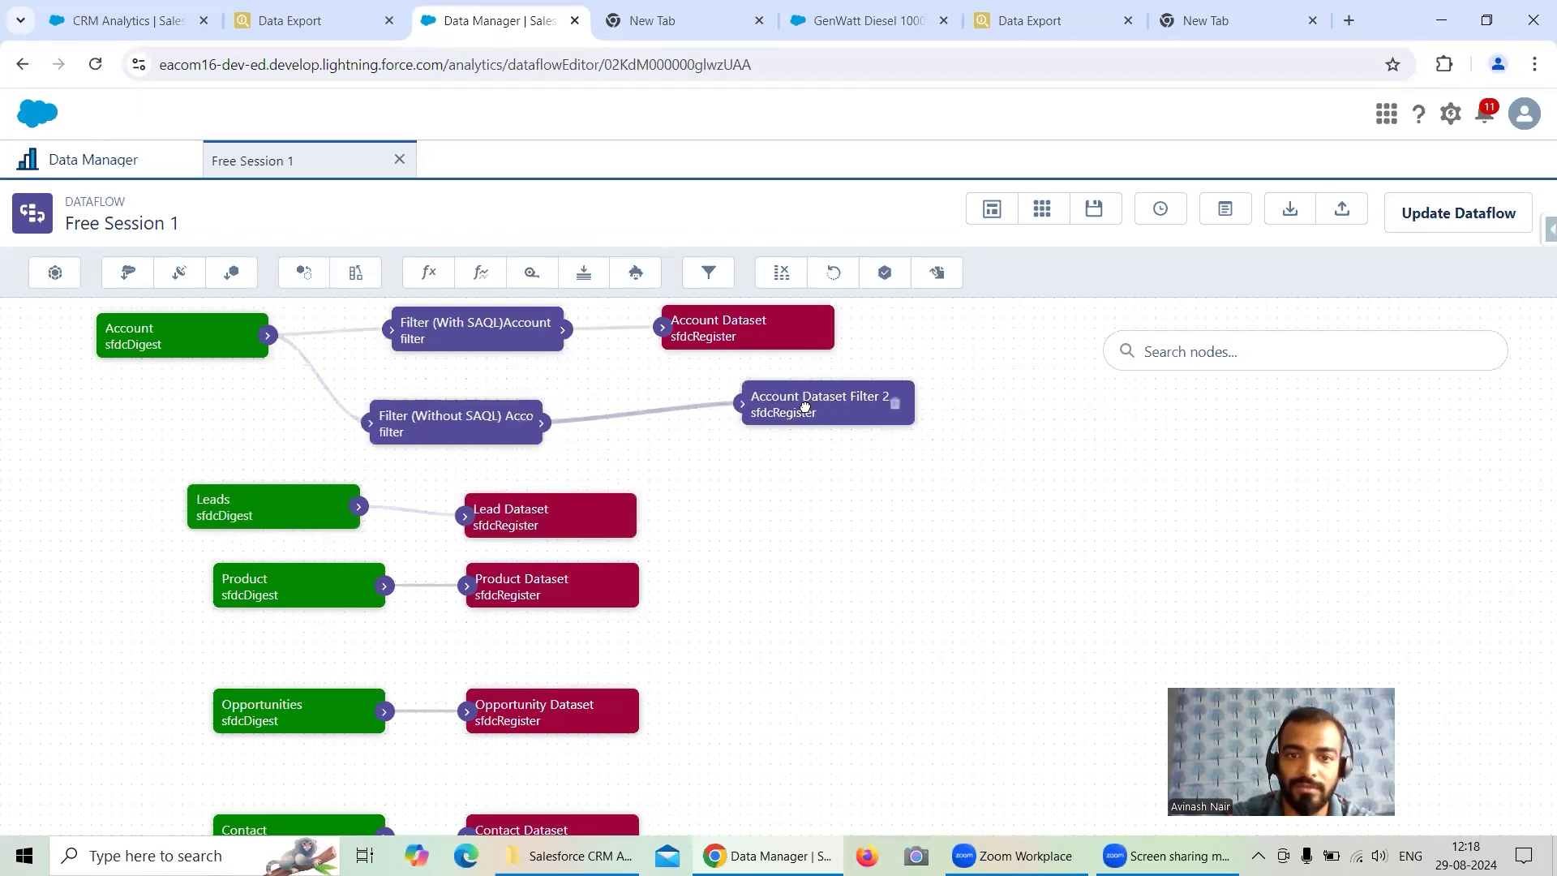
{"action": "left_click_drag", "start_coordinate": [854, 426], "coordinate": [781, 447]}
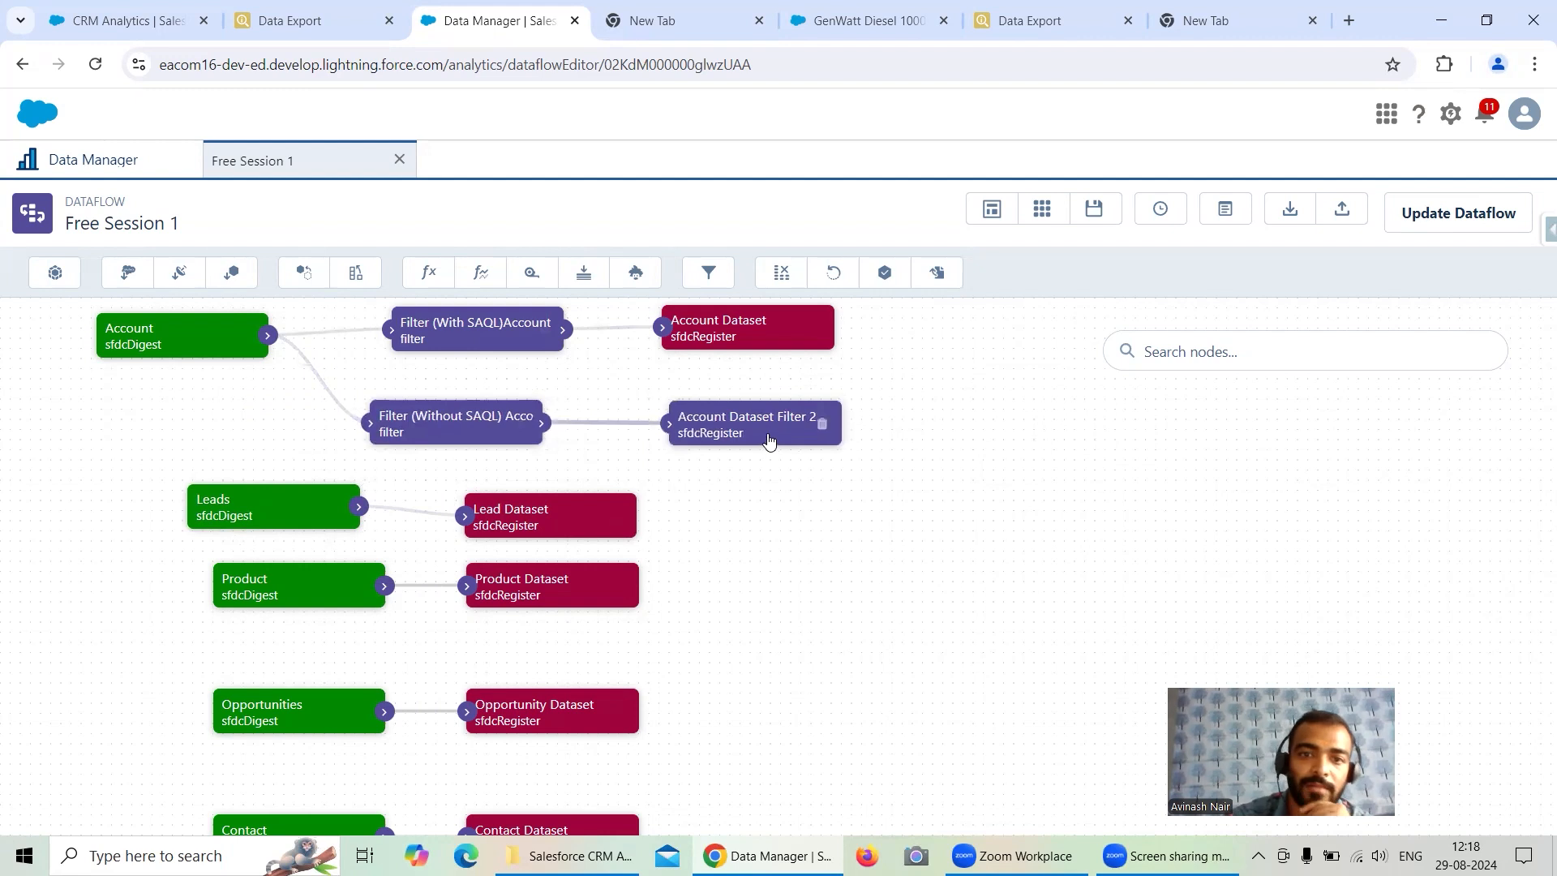
- Open the settings of both Account filter nodes to compare the SAQL and non-SAQL filters
{"action": "left_click", "coordinate": [472, 346]}
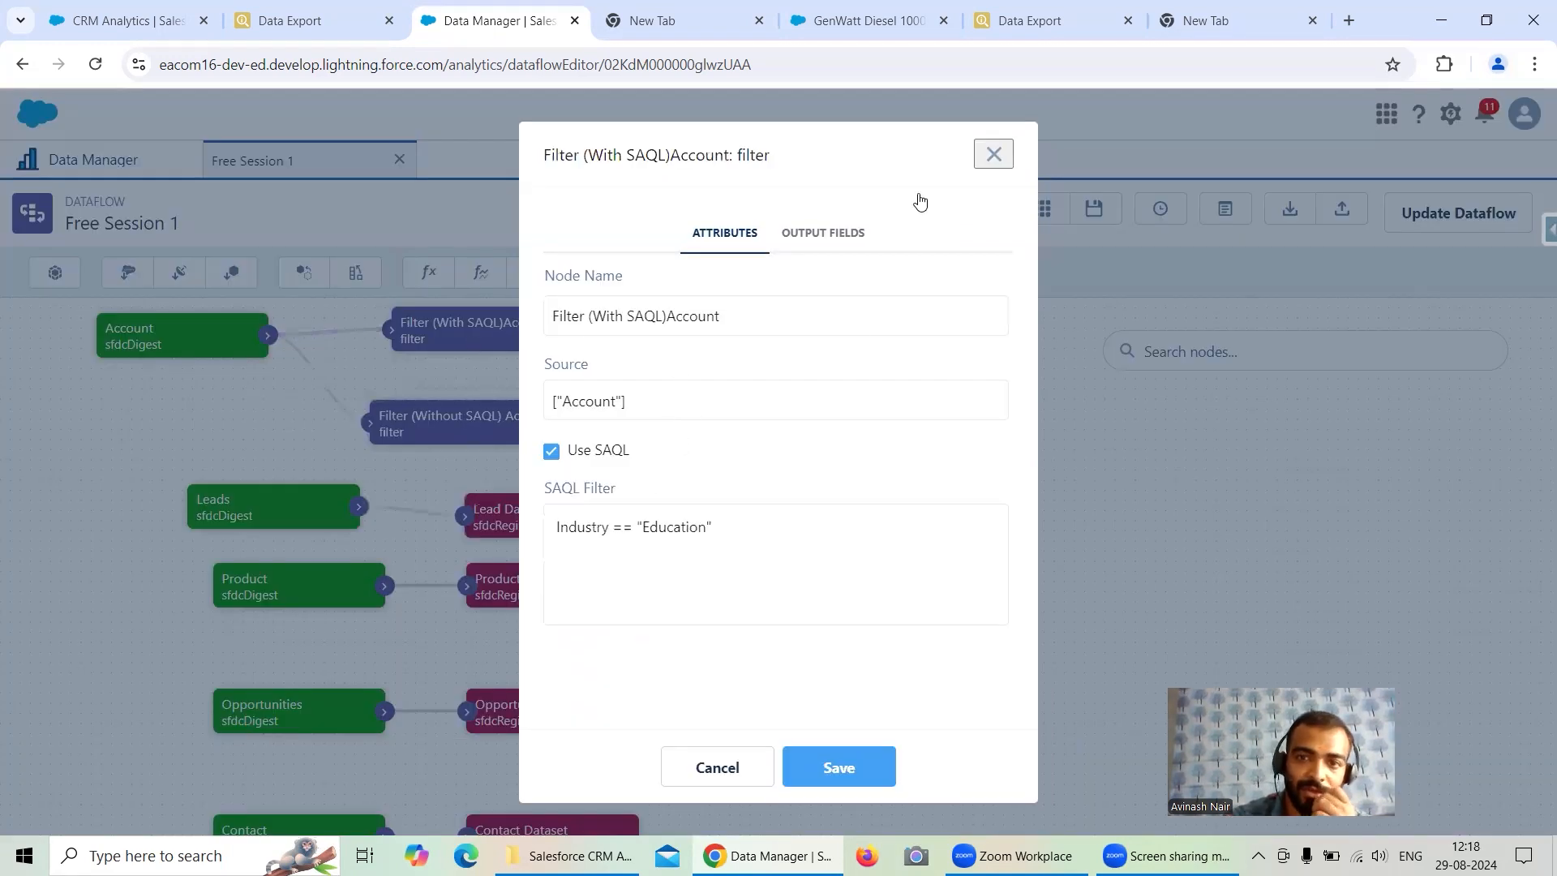
{"action": "left_click", "coordinate": [992, 155]}
{"action": "left_click", "coordinate": [455, 421]}
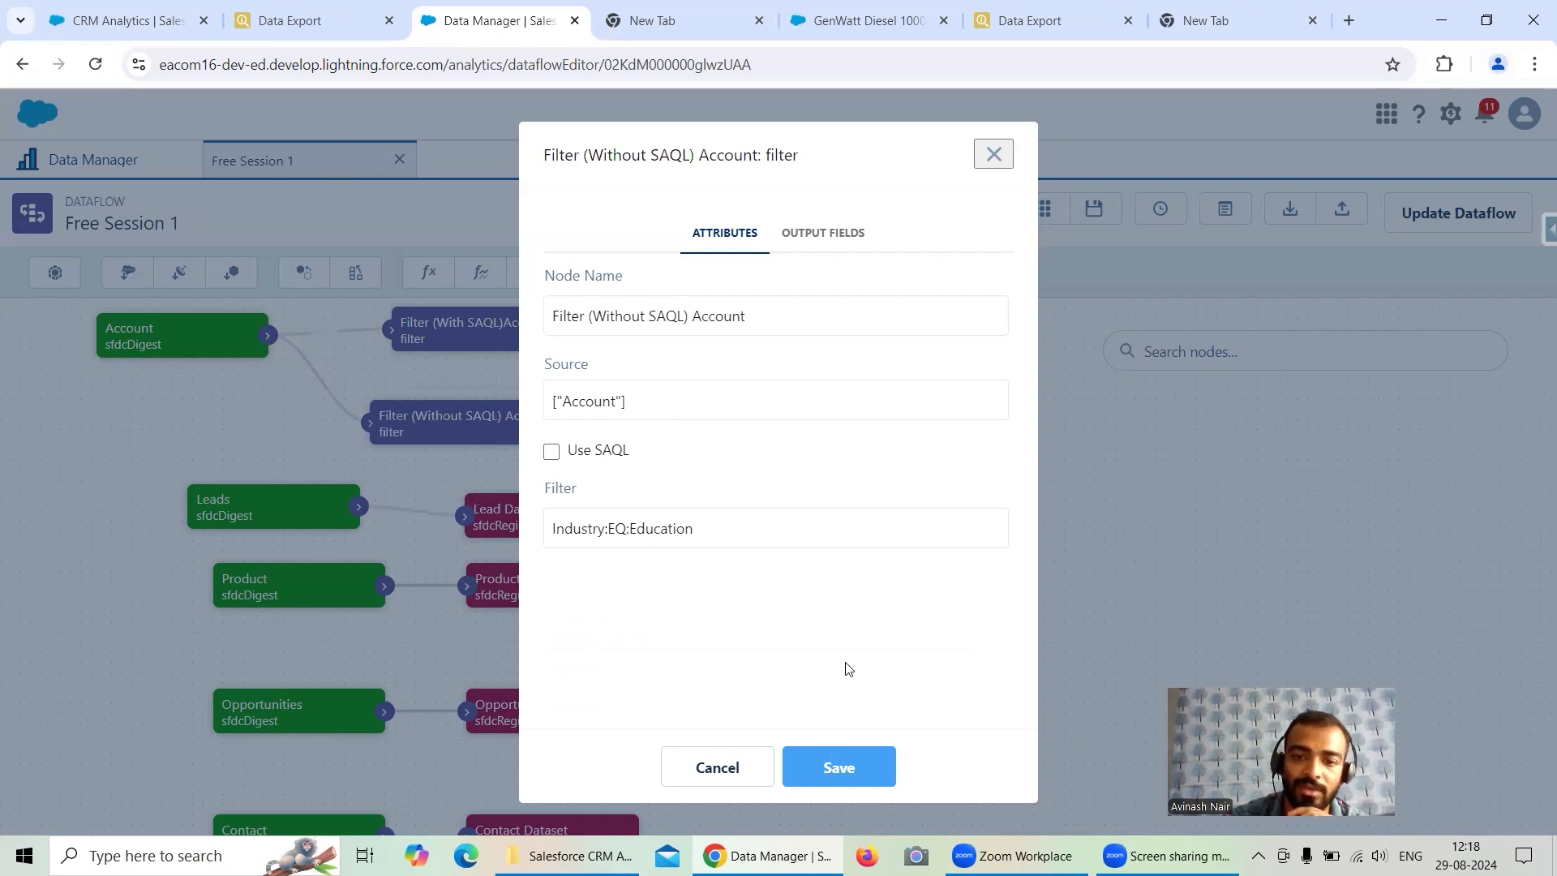
{"action": "left_click", "coordinate": [838, 759]}
- Update the Free Session 1 dataflow and go to the data monitor
{"action": "left_click", "coordinate": [1442, 229]}
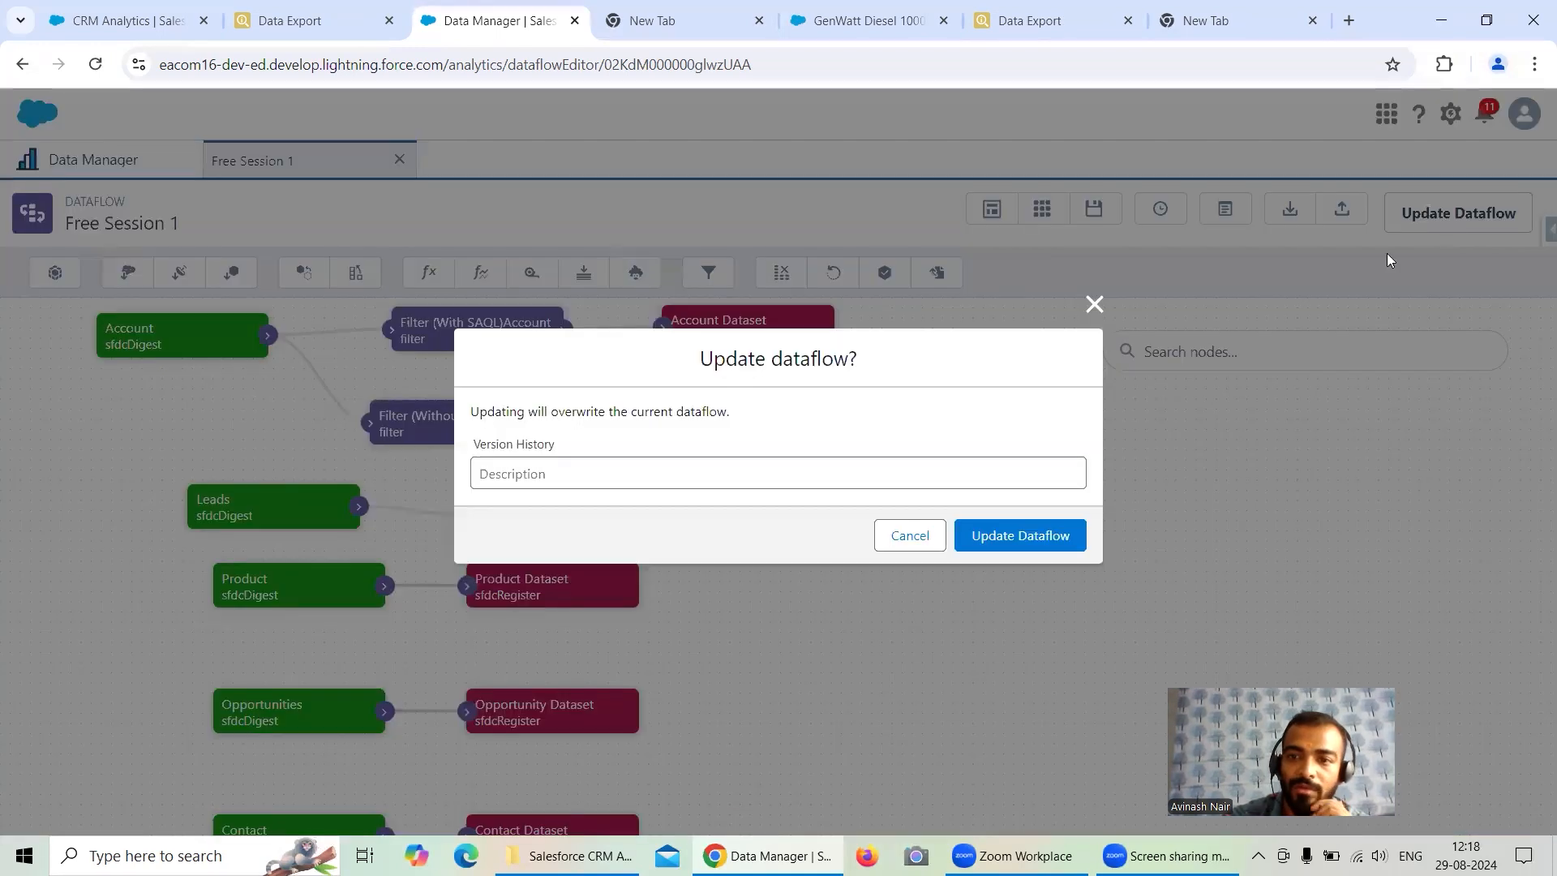
{"action": "left_click", "coordinate": [1013, 535]}
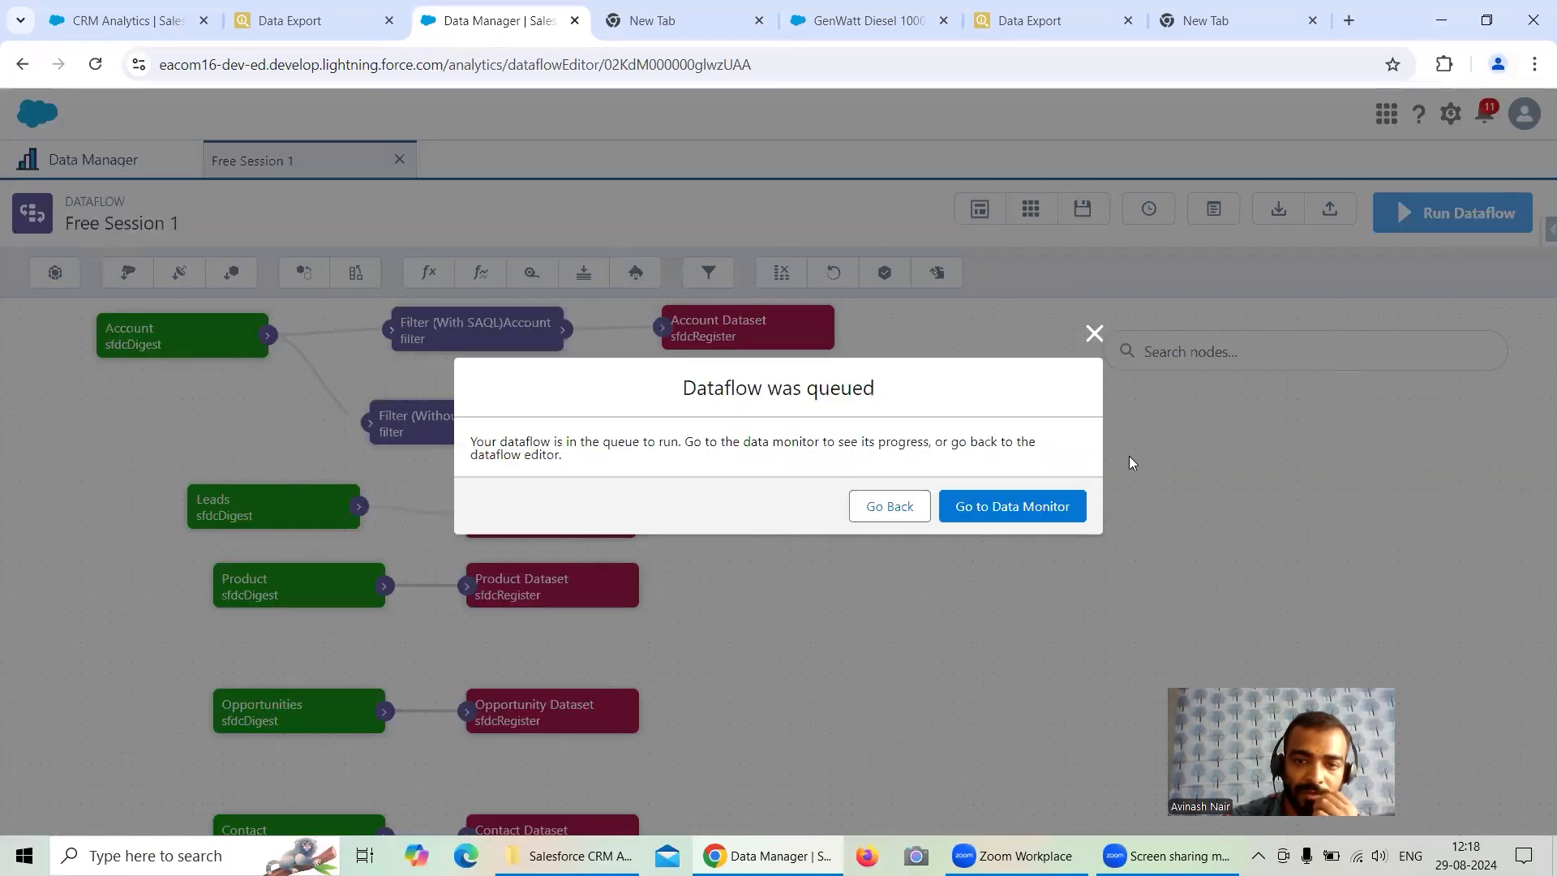
{"action": "left_click", "coordinate": [1014, 505]}
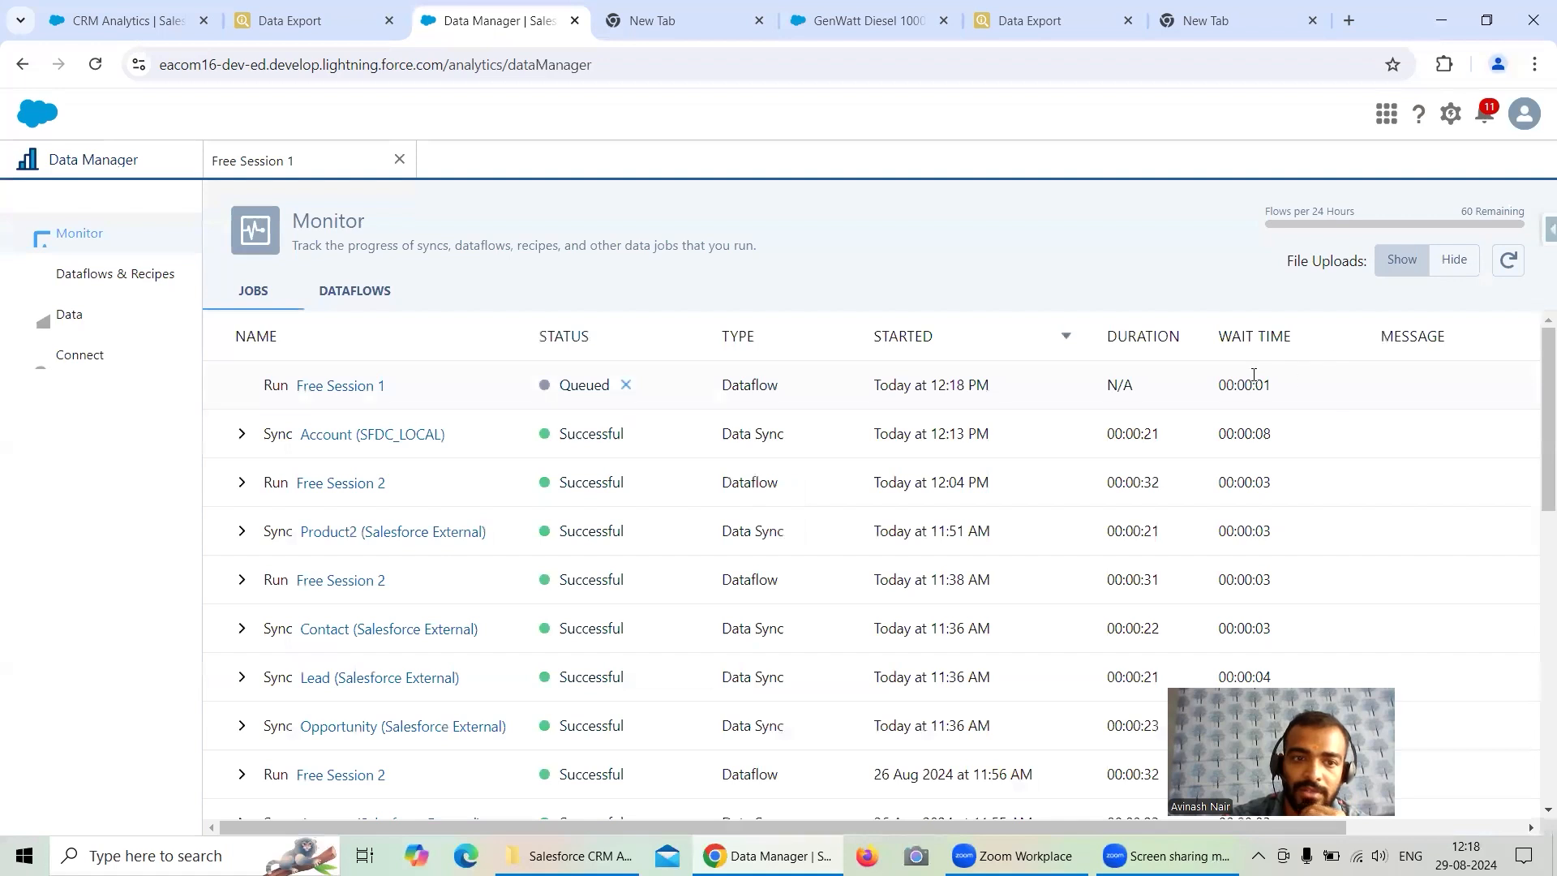
- Refresh the monitor, read the Free Session 1 run's message, and return to the dataflow editor
{"action": "left_click", "coordinate": [1508, 260]}
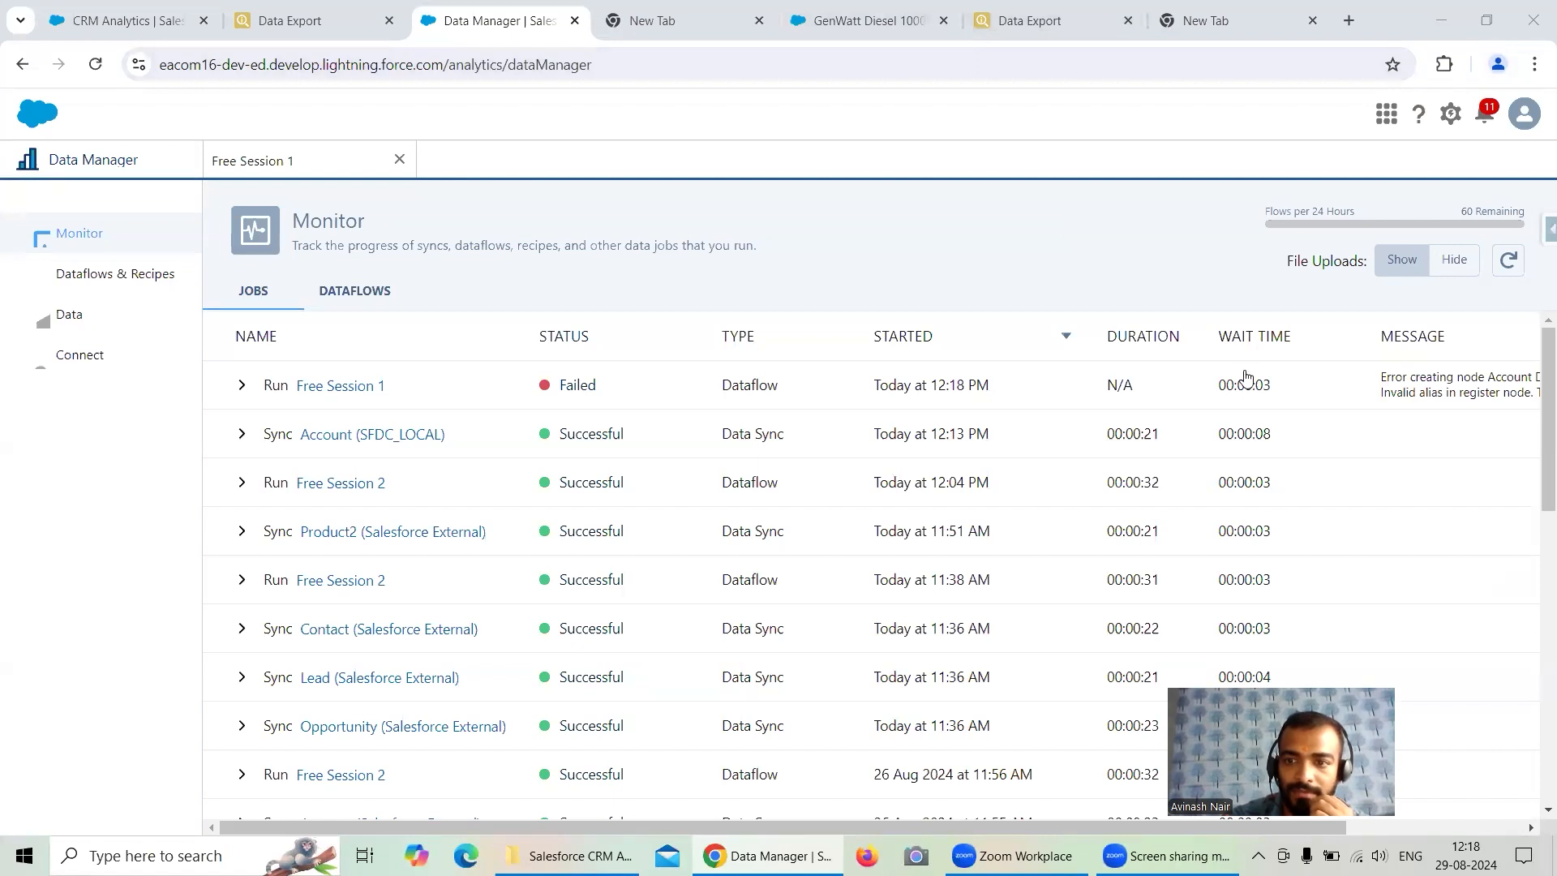
{"action": "scroll", "coordinate": [1258, 391], "scroll_direction": "right", "scroll_amount": 3}
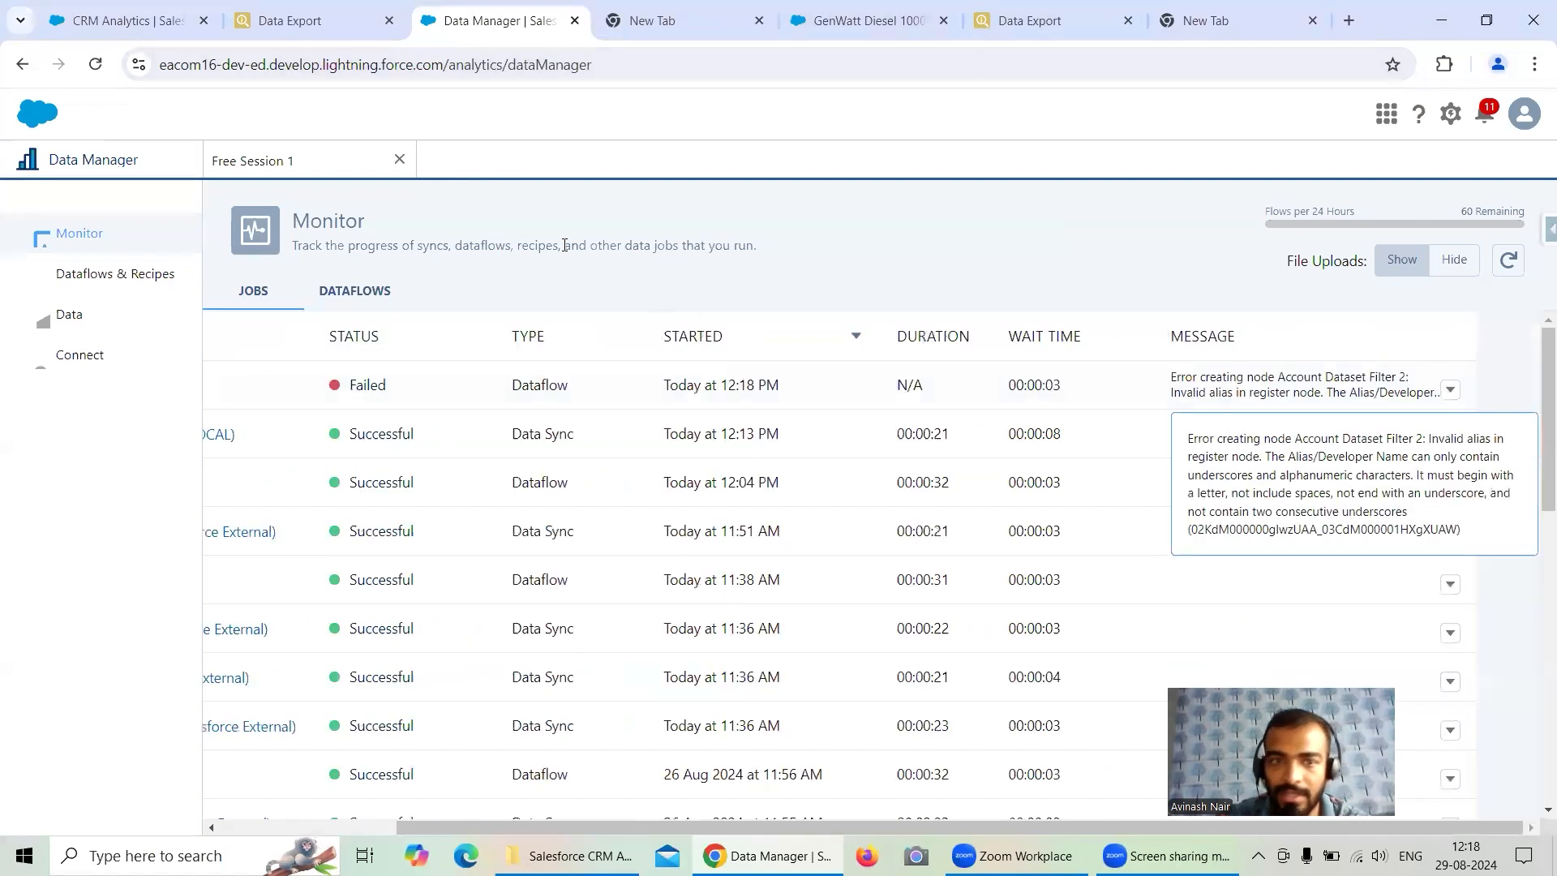
{"action": "left_click", "coordinate": [243, 161]}
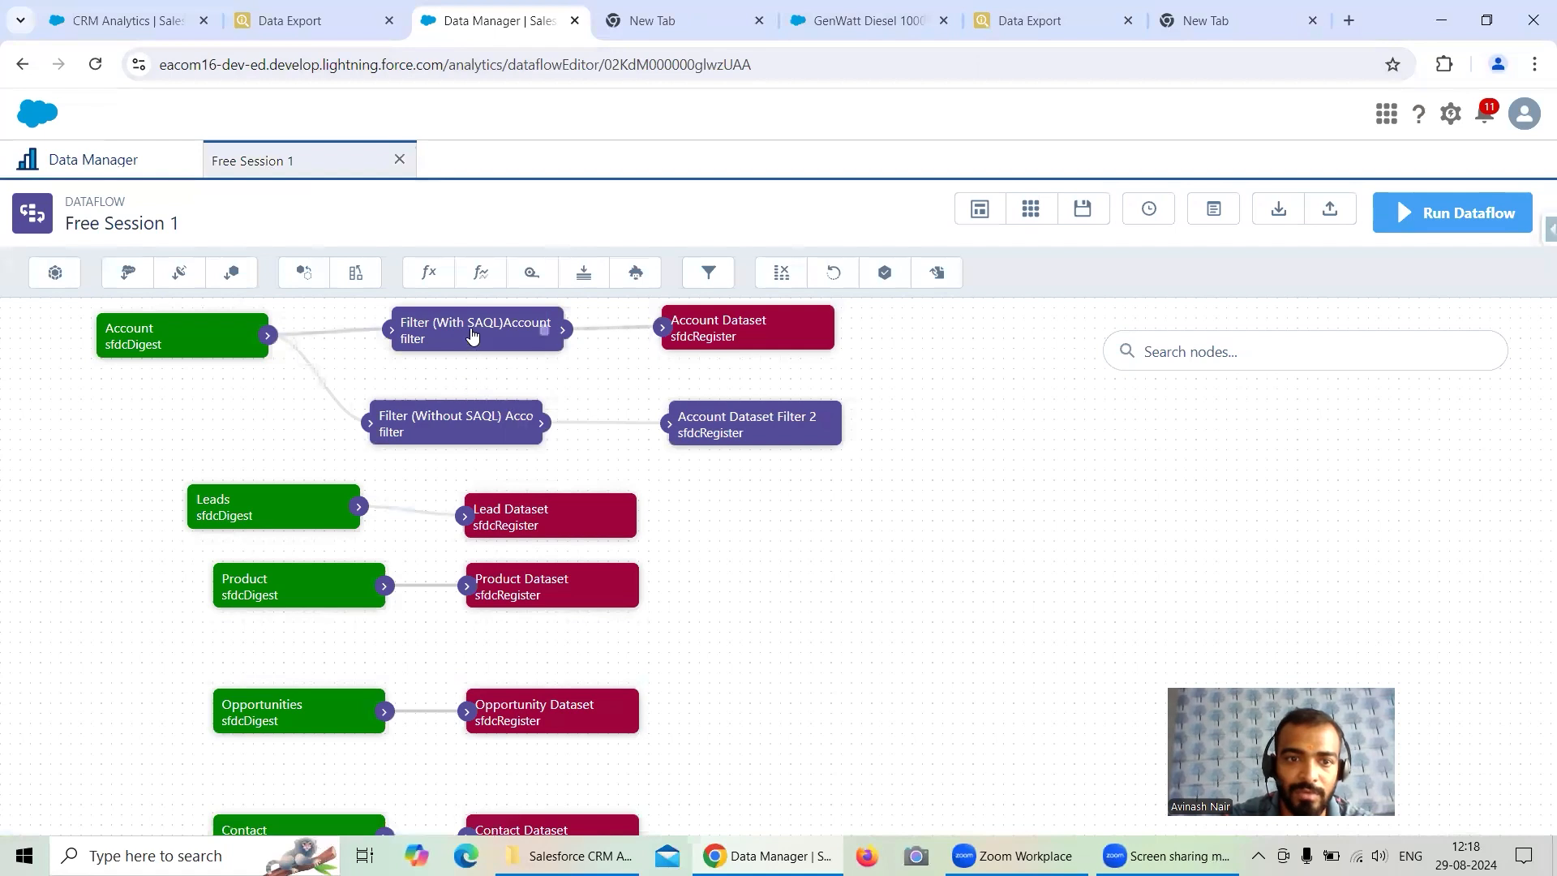
- Change the Account Dataset Filter 2 register node's alias to Account_Dataset_Filter_2, save the node and update the dataflow
{"action": "left_click", "coordinate": [760, 424]}
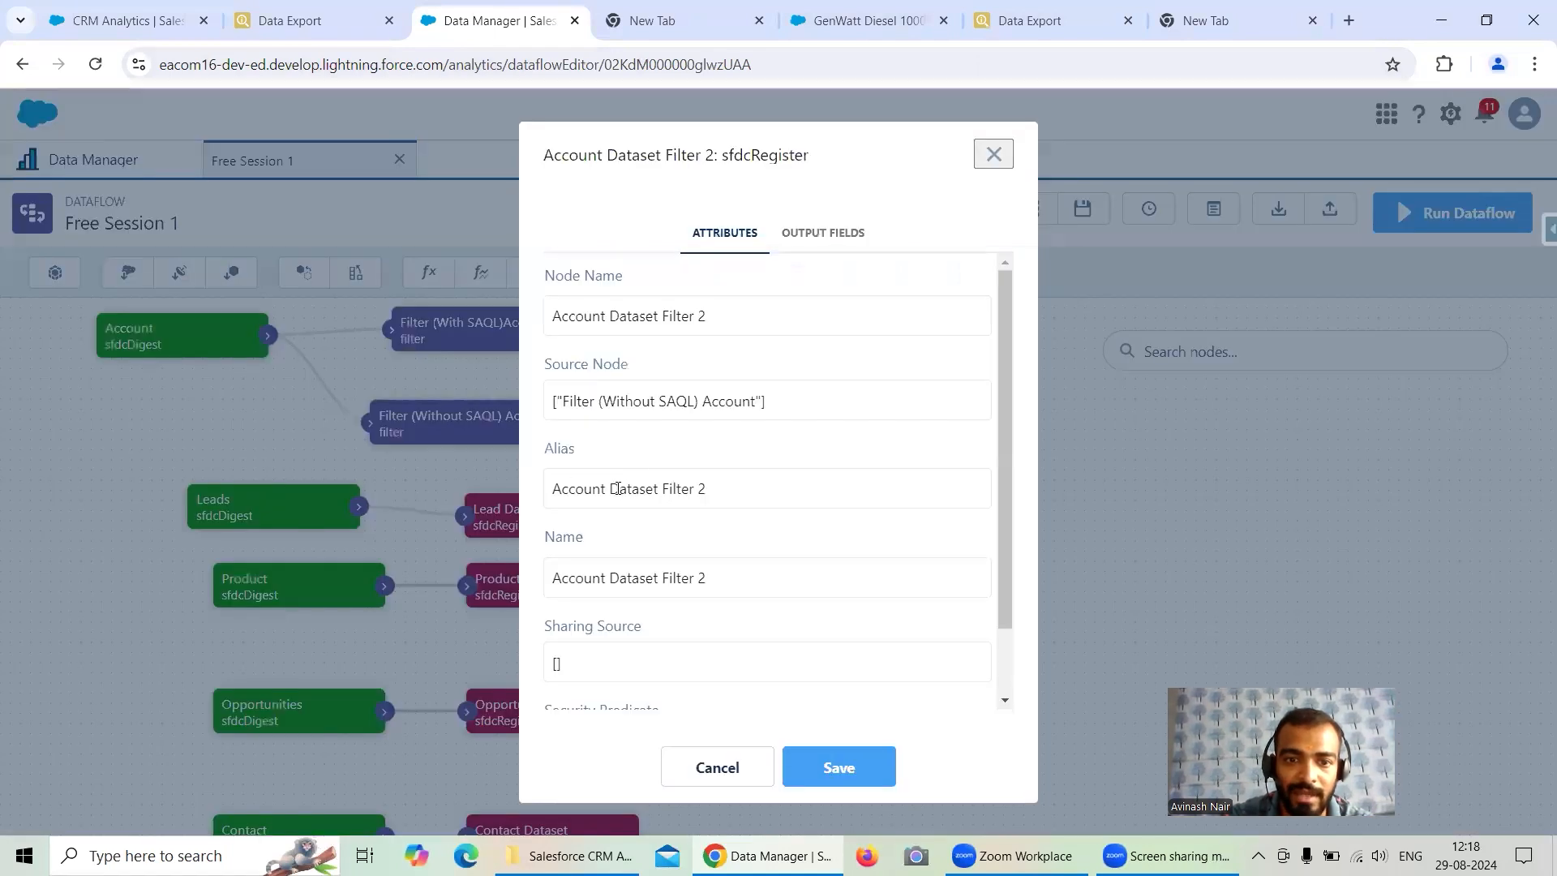
{"action": "key", "text": "BackSpace"}
{"action": "type", "text": "_"}
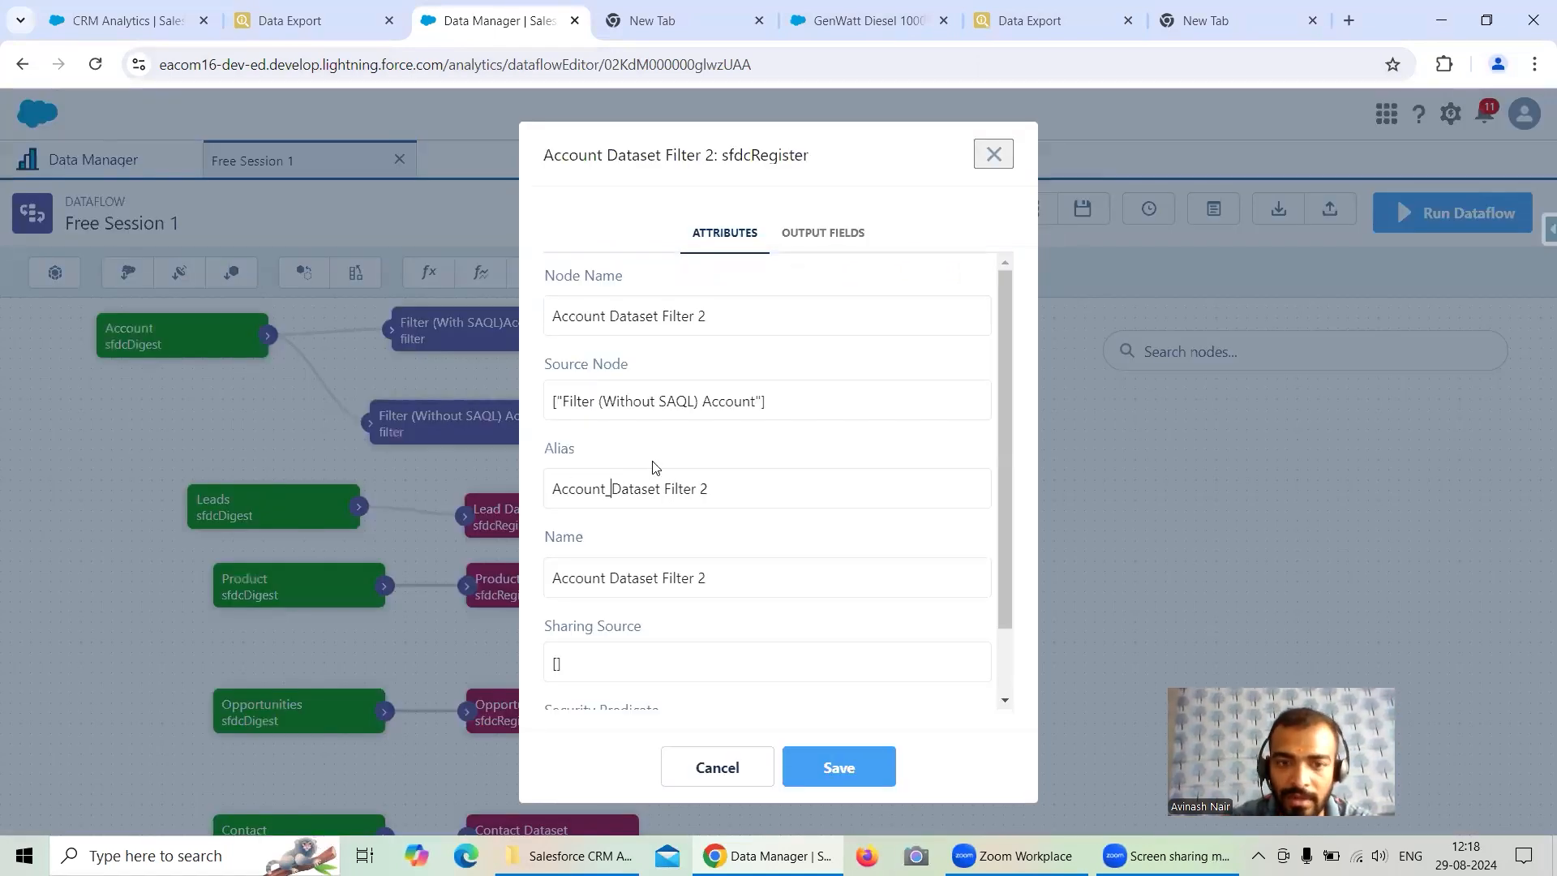
{"action": "key", "text": "BackSpace"}
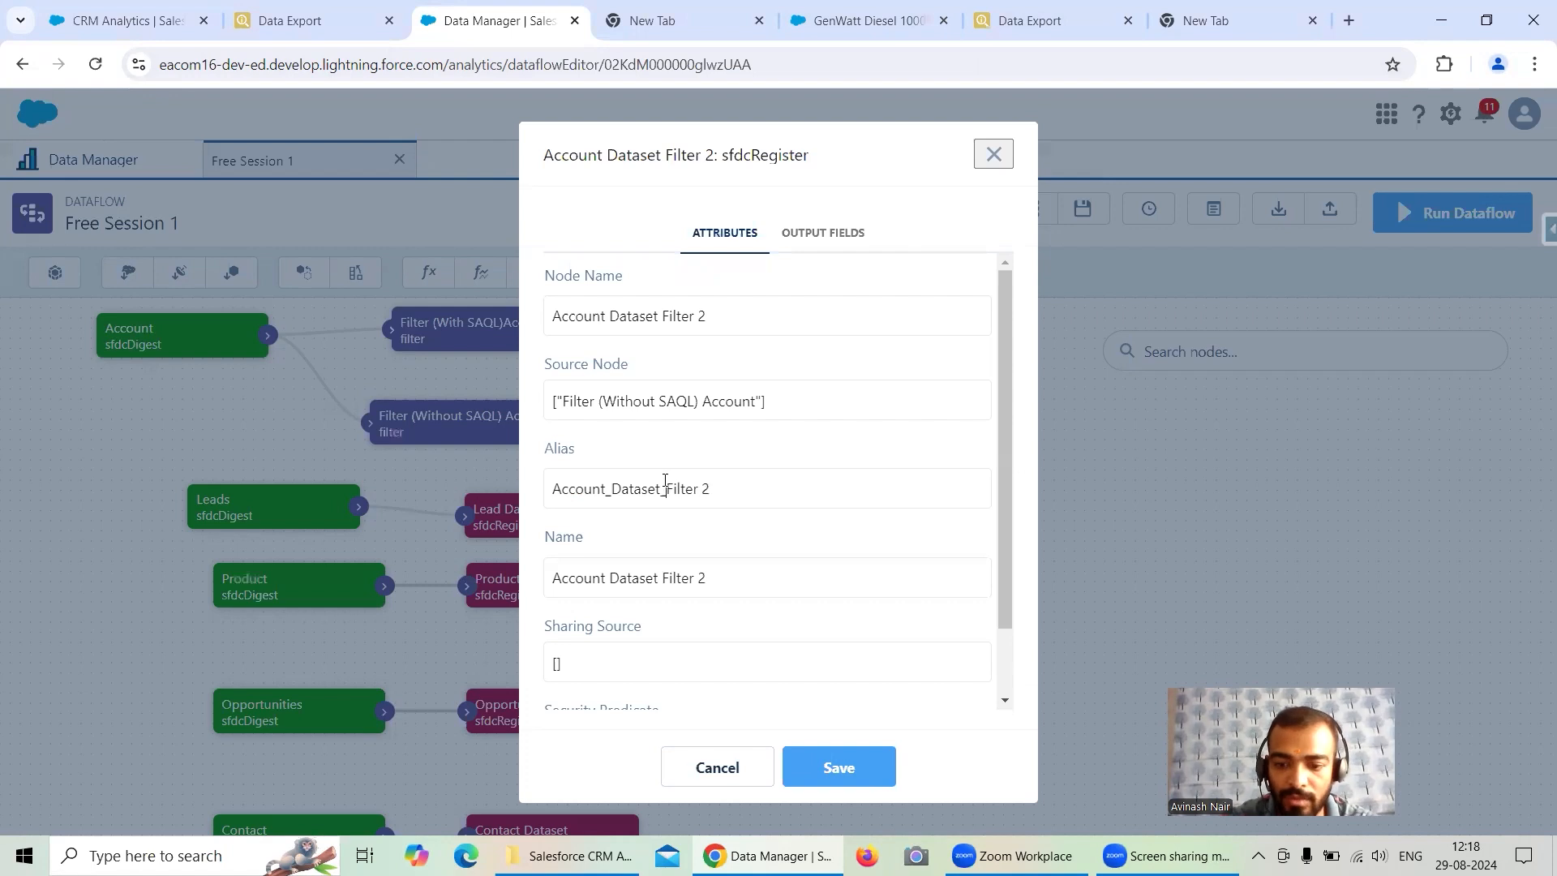
{"action": "type", "text": "_"}
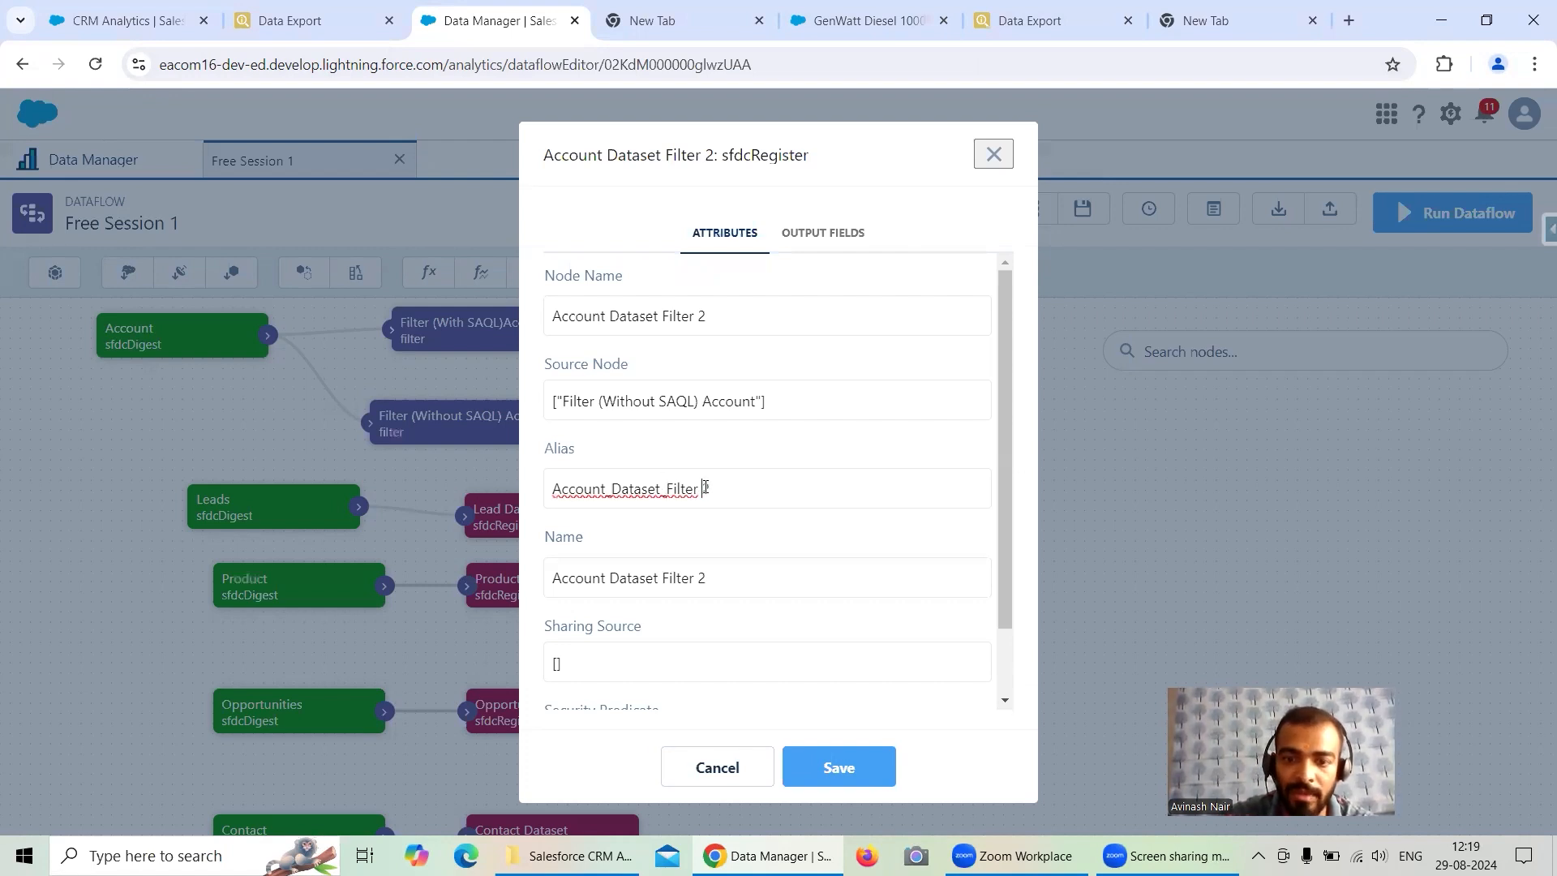
{"action": "key", "text": "BackSpace"}
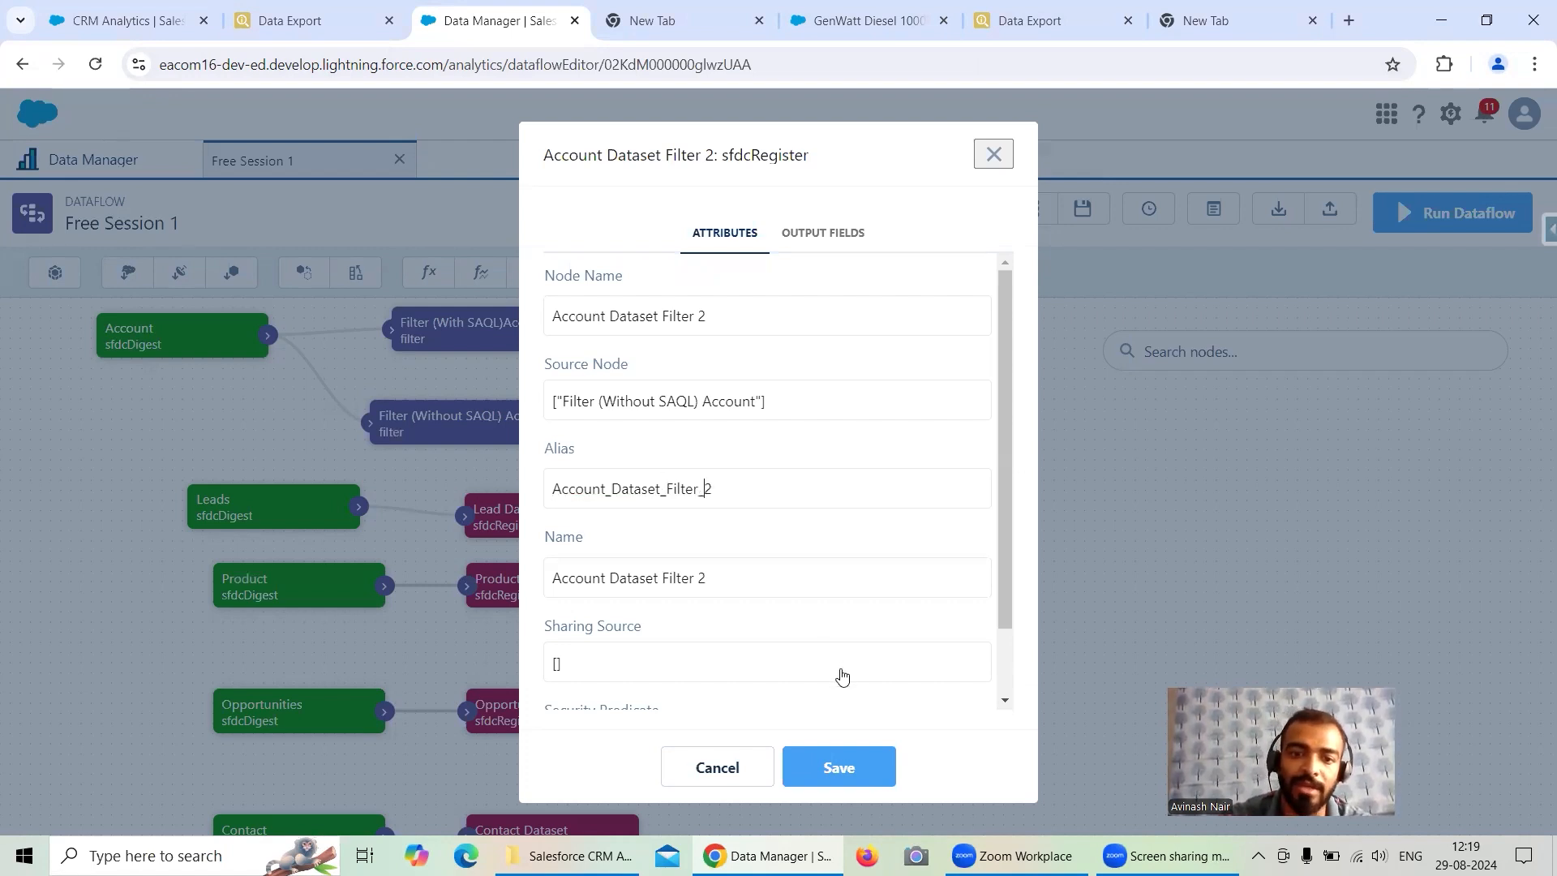
{"action": "left_click", "coordinate": [841, 762]}
{"action": "left_click", "coordinate": [1426, 228]}
{"action": "left_click", "coordinate": [1020, 535]}
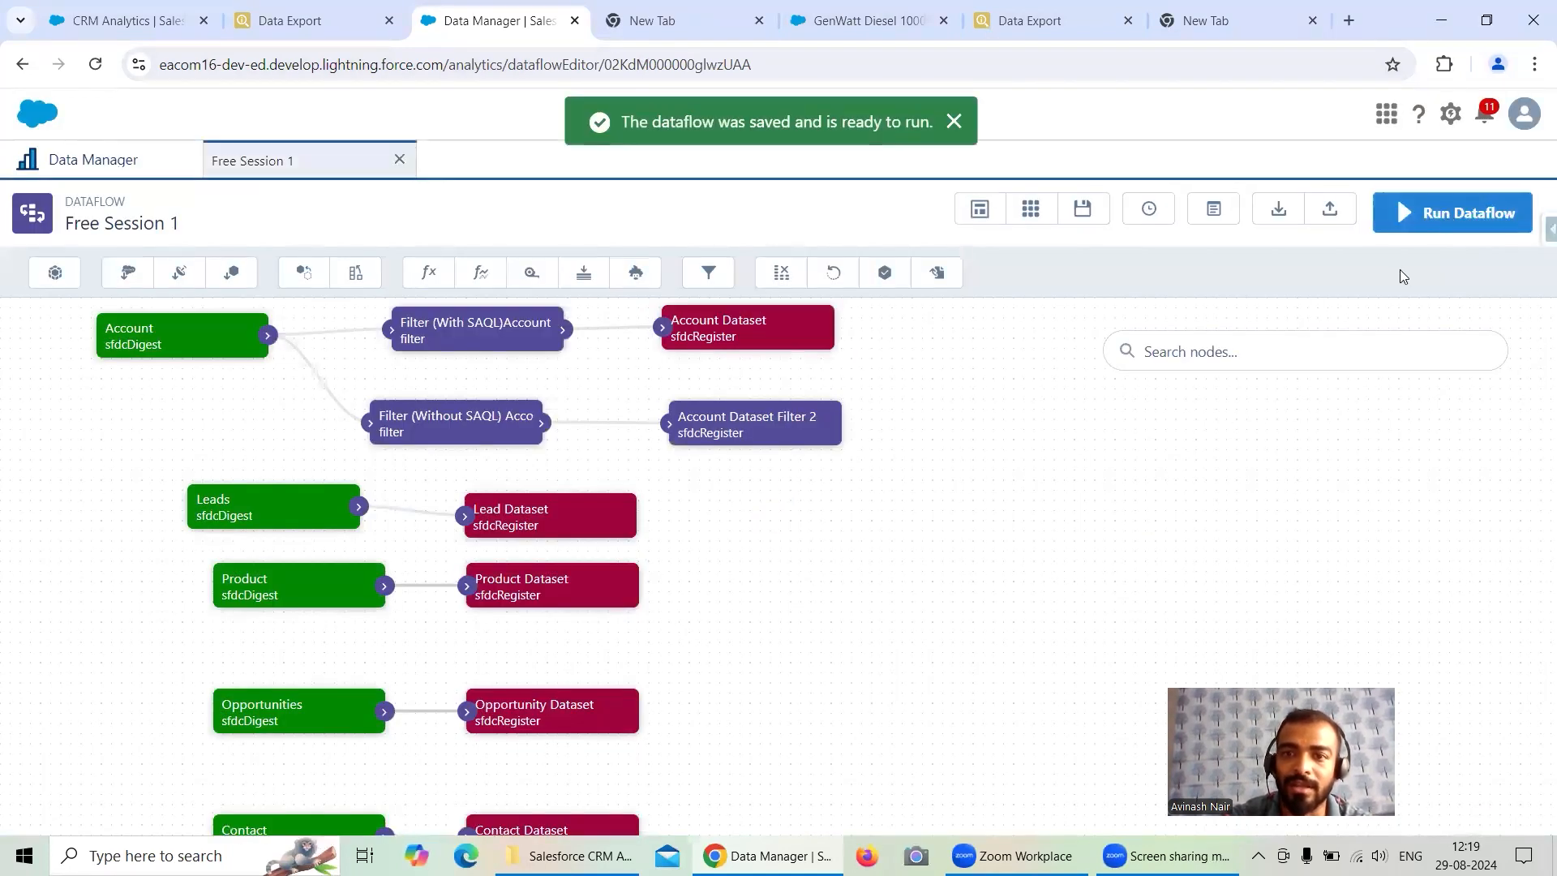
- Run the Free Session 1 dataflow, open the data monitor and refresh it to check the new run
{"action": "left_click", "coordinate": [1435, 212]}
{"action": "left_click", "coordinate": [1058, 505]}
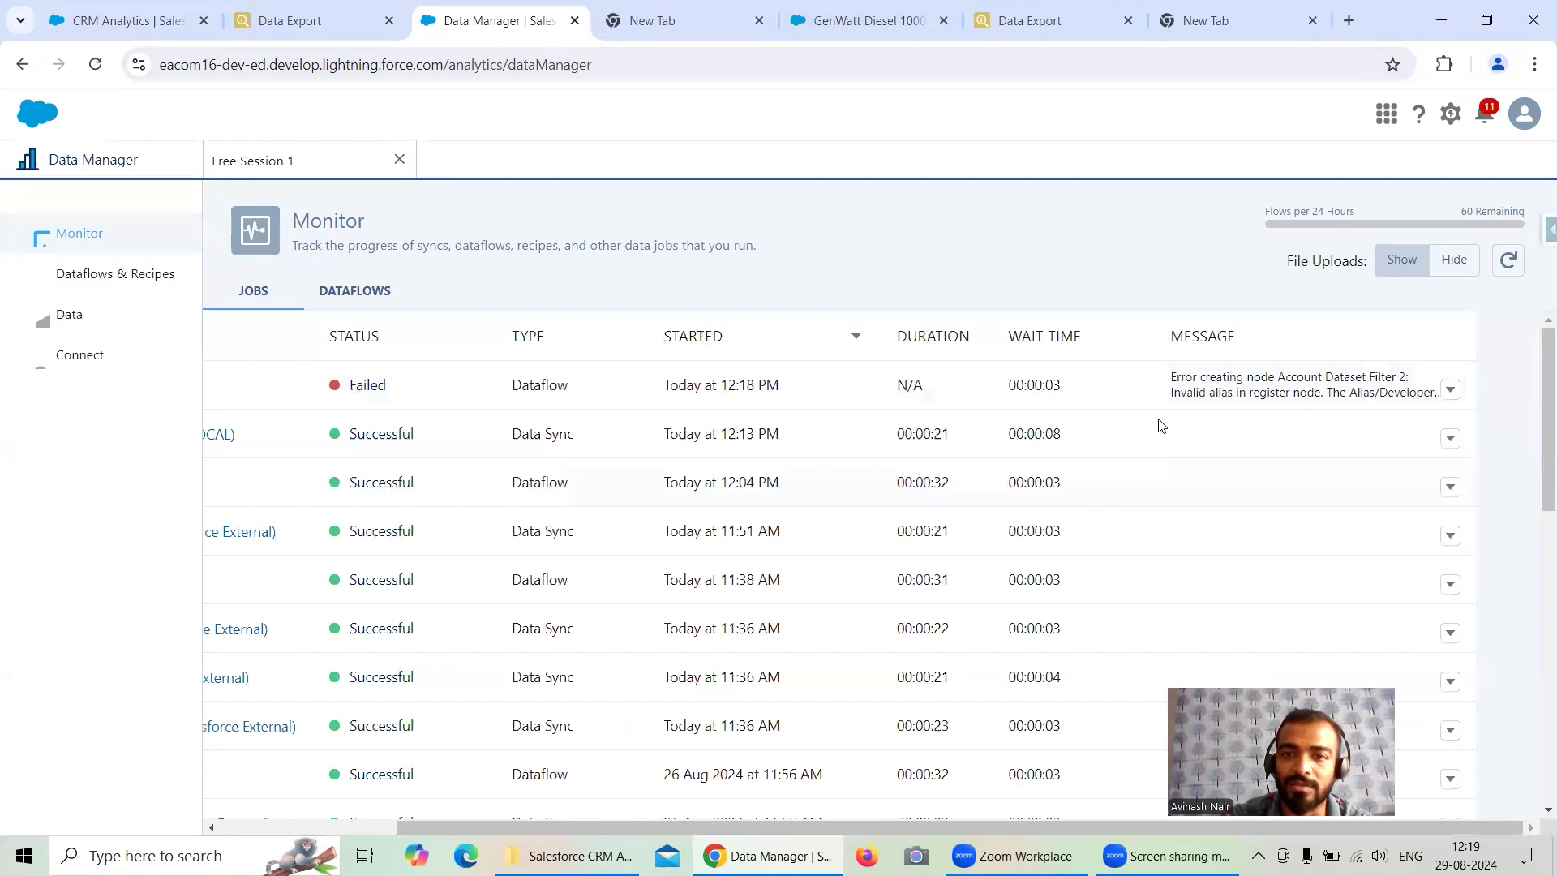
{"action": "left_click", "coordinate": [1505, 263]}
{"action": "left_click", "coordinate": [1501, 264]}
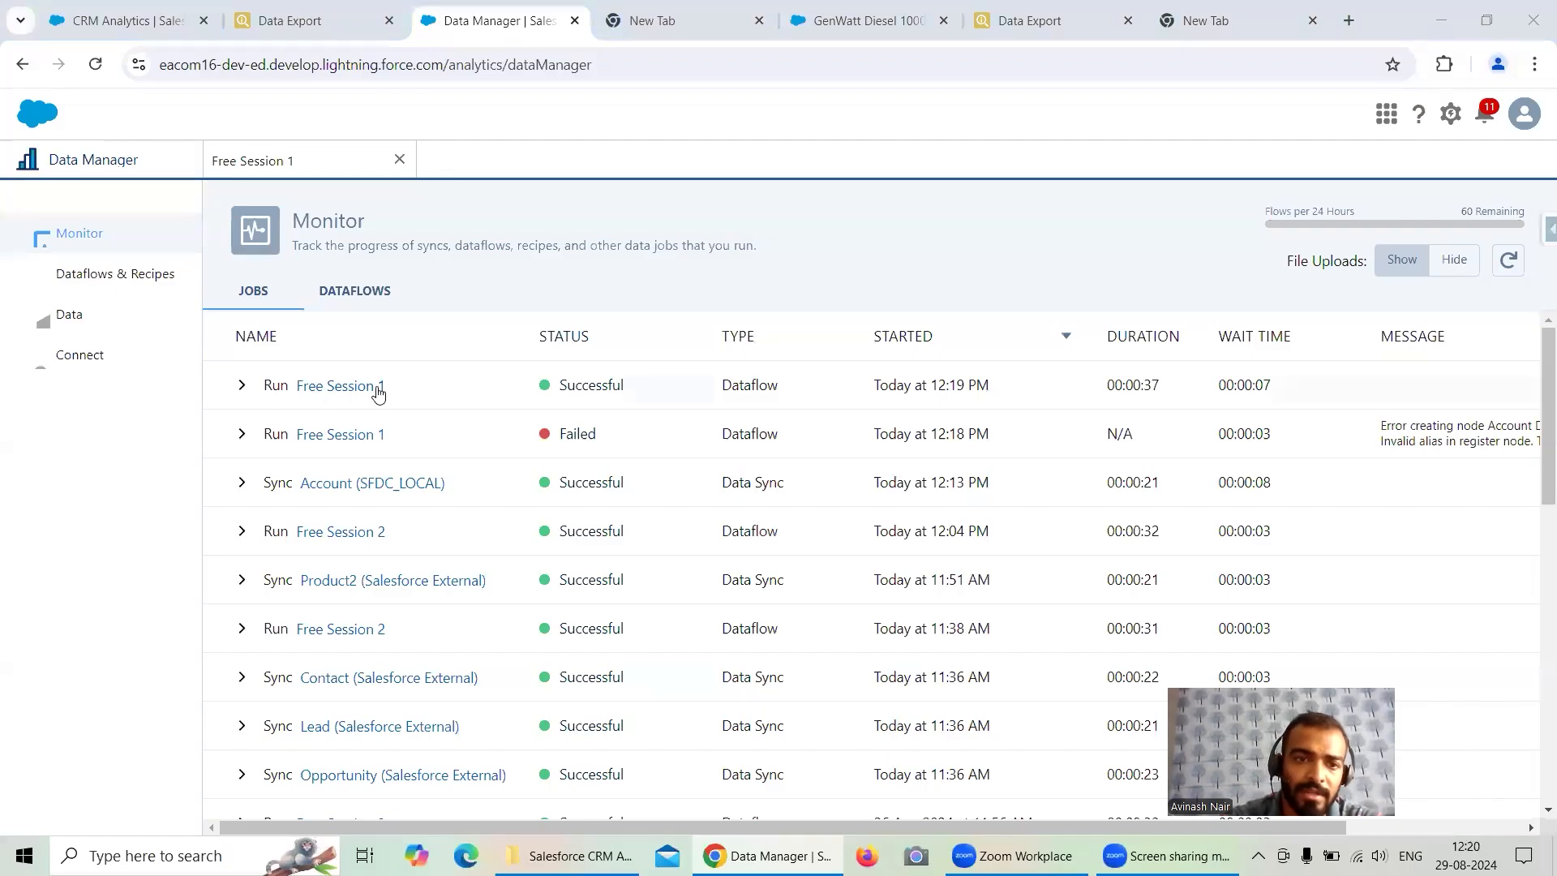
{"action": "left_click_drag", "start_coordinate": [1038, 827], "coordinate": [1216, 828]}
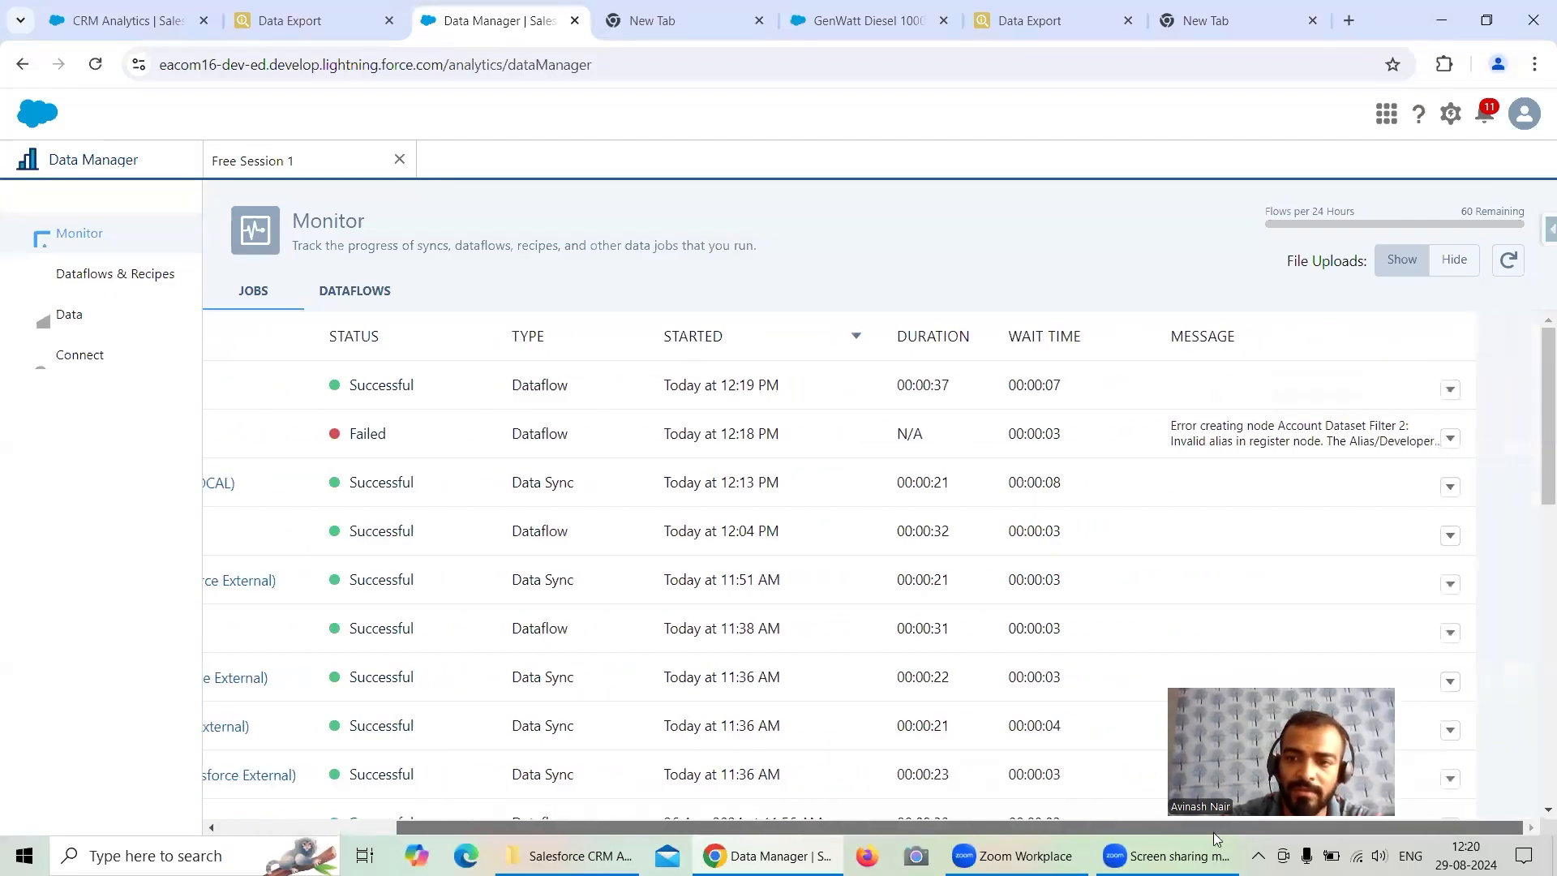
{"action": "left_click_drag", "start_coordinate": [673, 827], "coordinate": [496, 803]}
- Open Account Dataset and Account Dataset Filter 2 from the Shared App as new lenses
{"action": "left_click", "coordinate": [110, 22]}
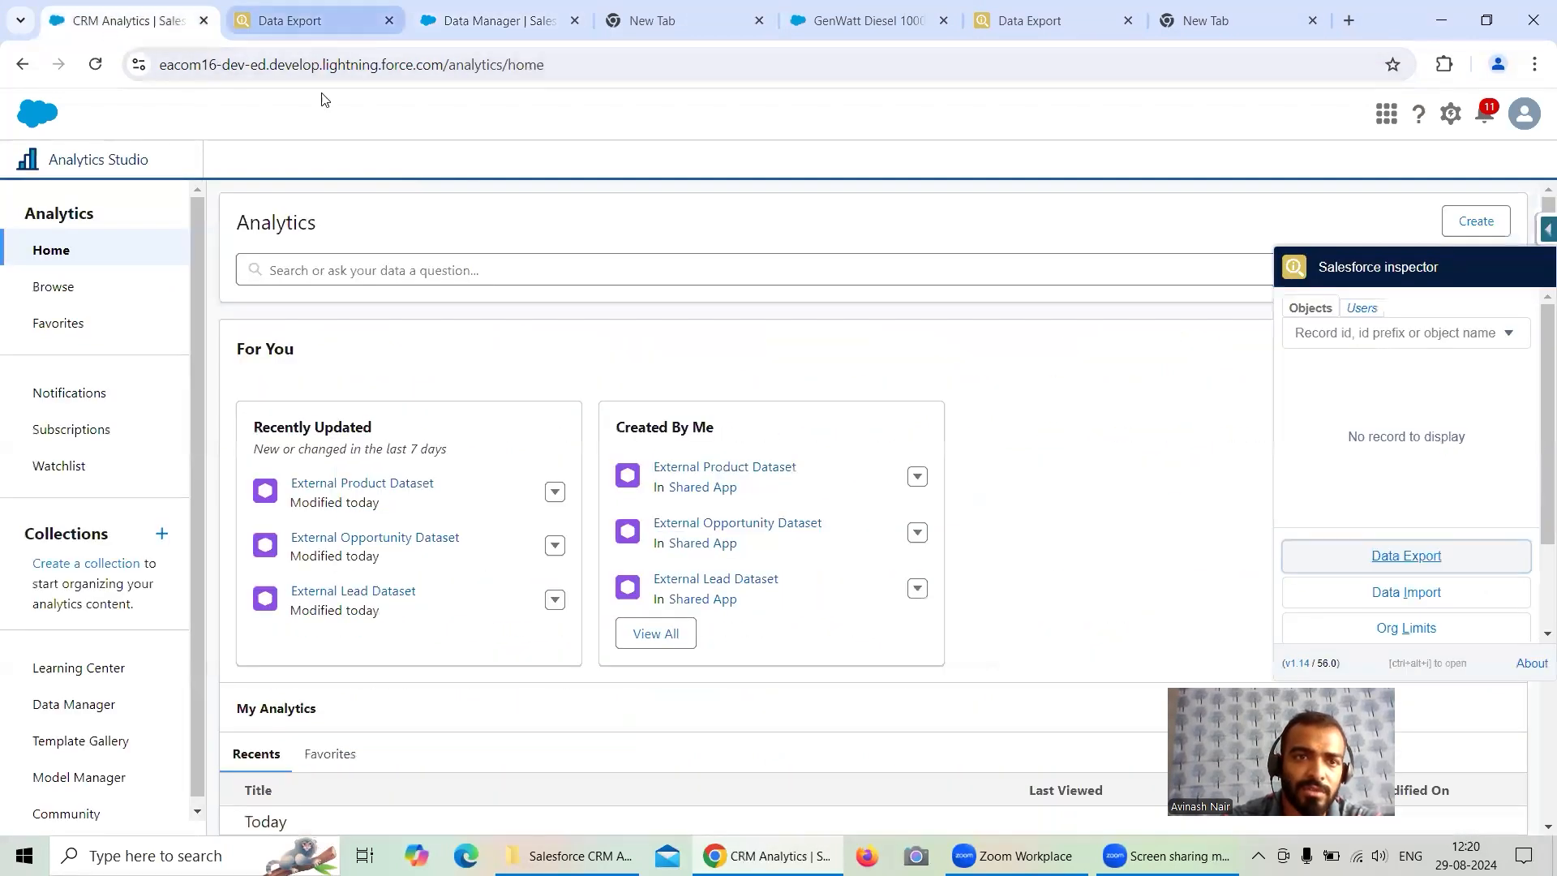
{"action": "left_click", "coordinate": [57, 288]}
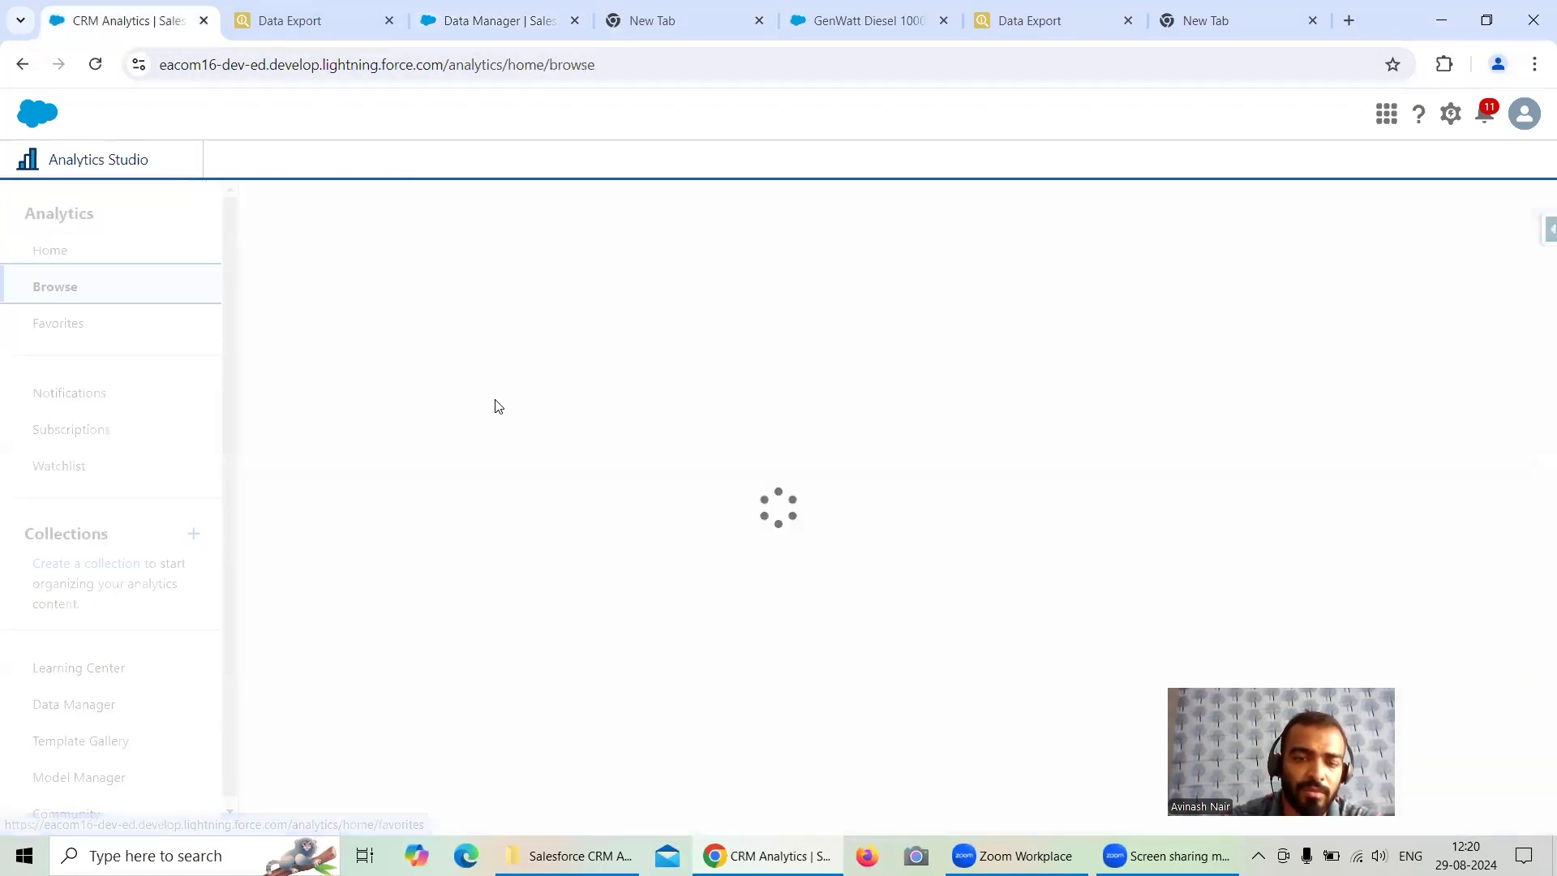
{"action": "left_click", "coordinate": [360, 332]}
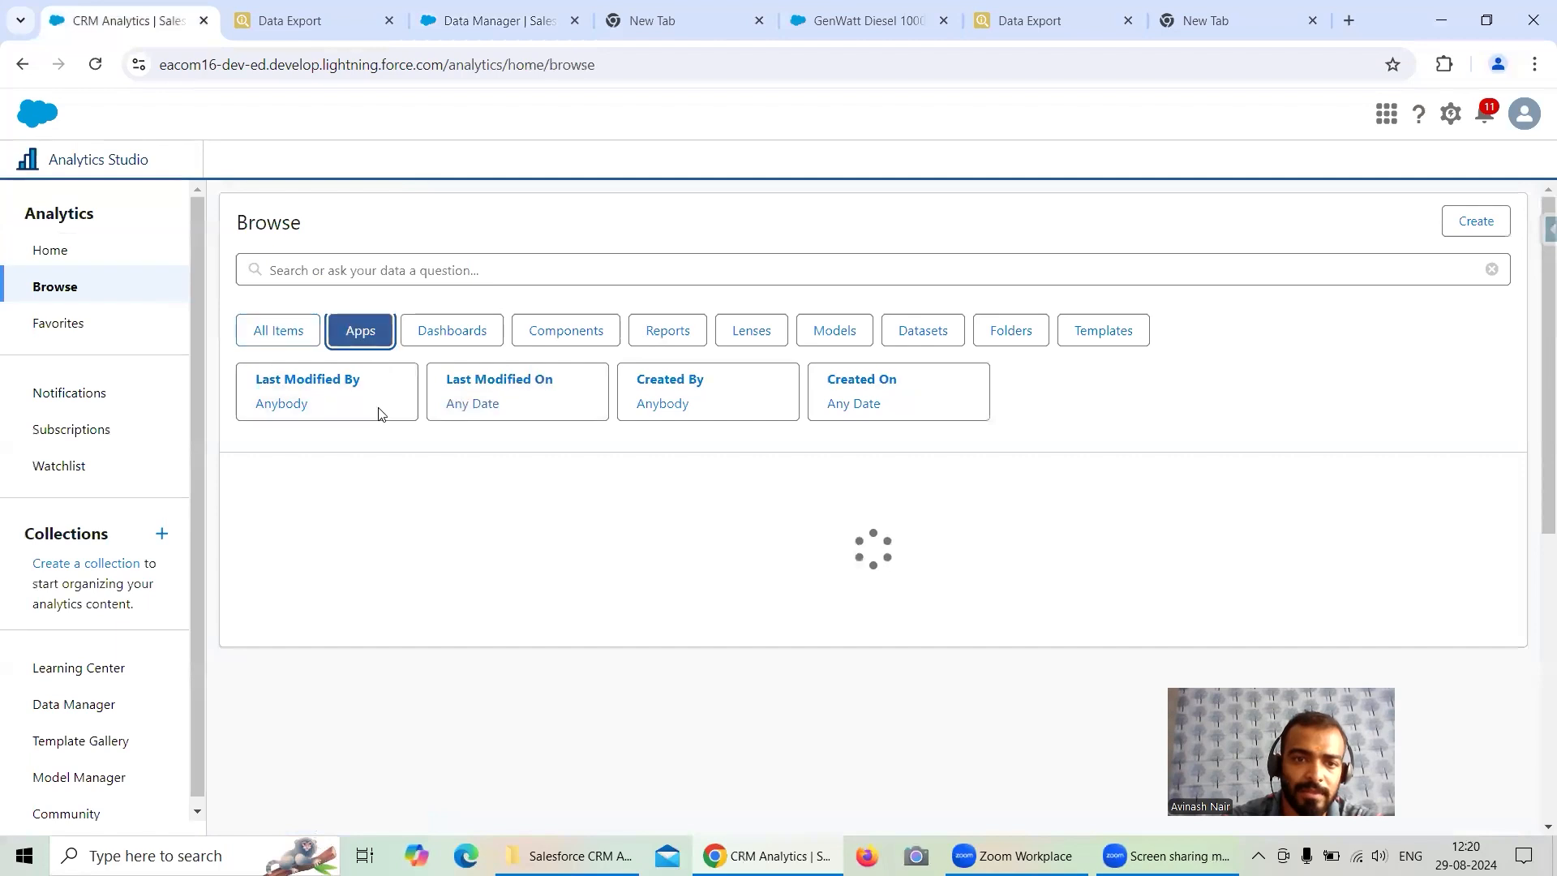
{"action": "left_click", "coordinate": [361, 634]}
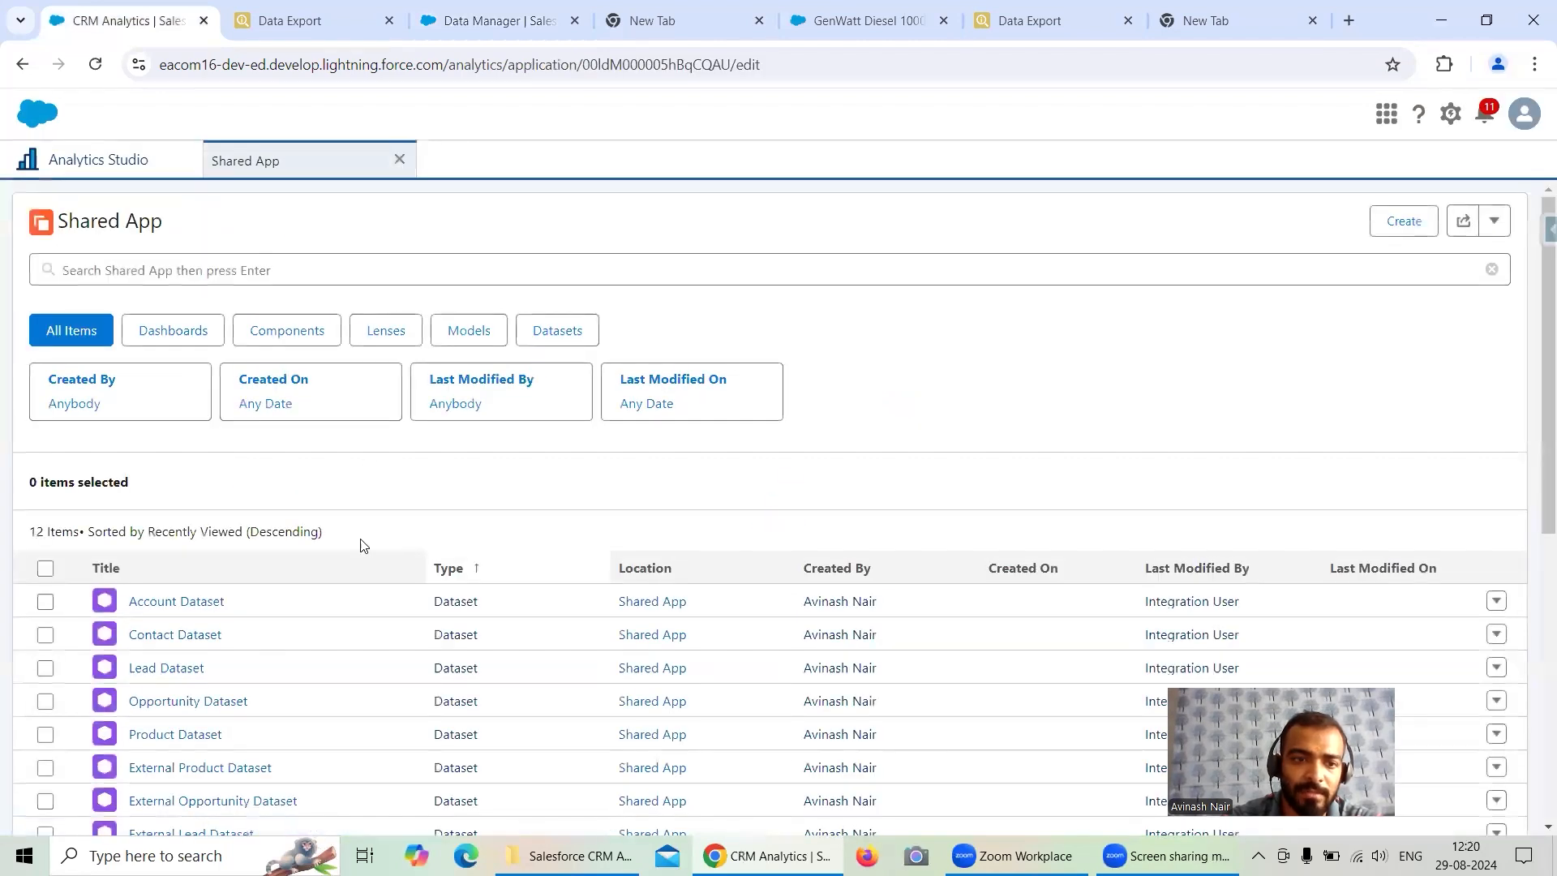
{"action": "scroll", "coordinate": [308, 511], "scroll_direction": "down", "scroll_amount": 1}
{"action": "scroll", "coordinate": [313, 510], "scroll_direction": "down", "scroll_amount": 1}
{"action": "left_click", "coordinate": [209, 403]}
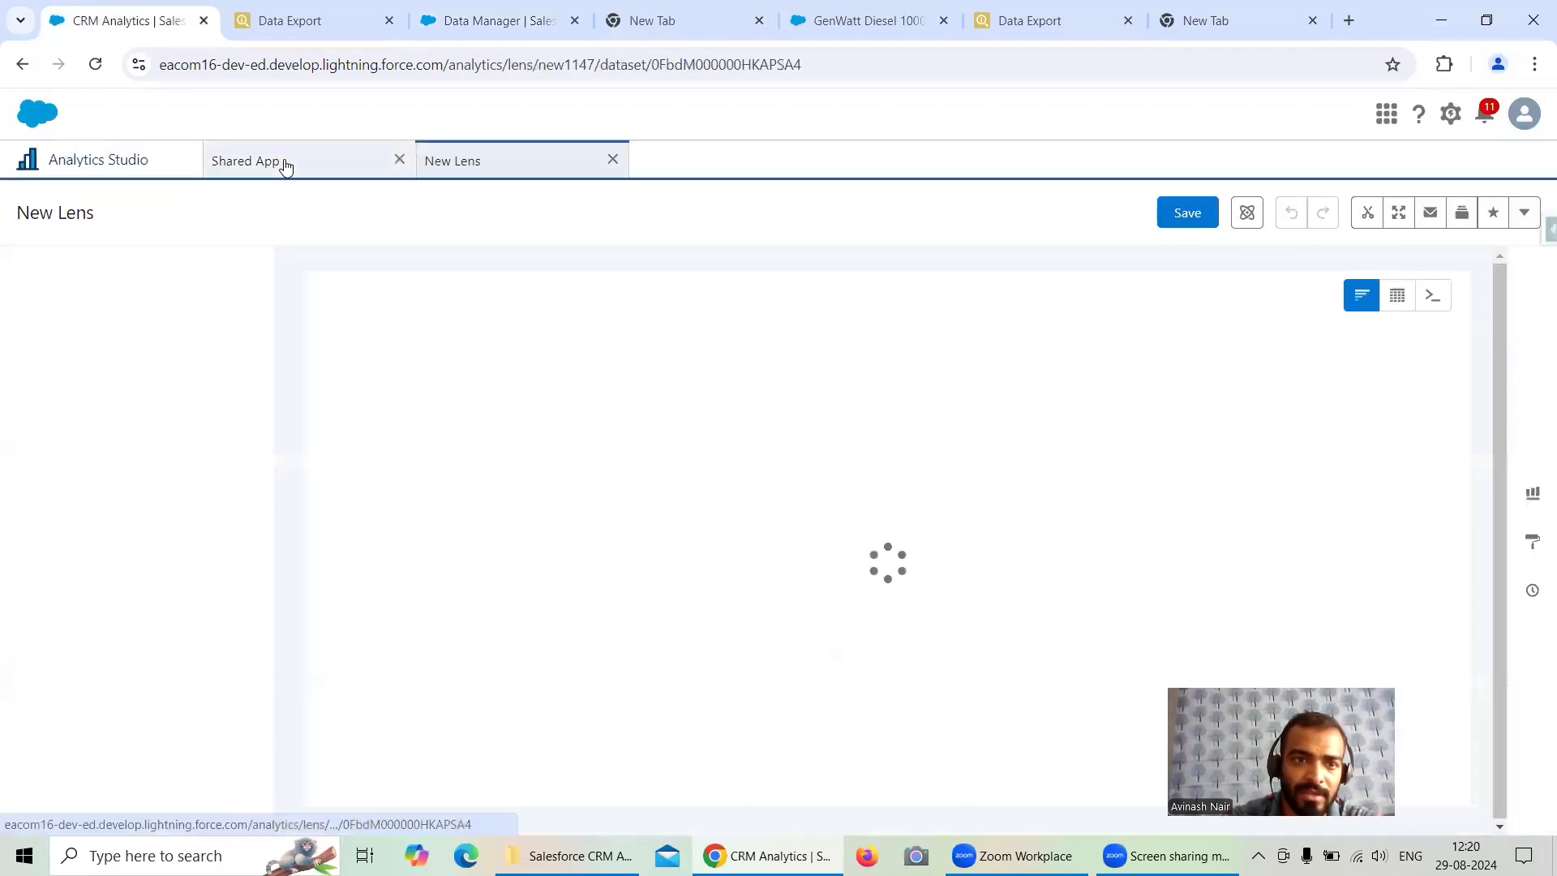
{"action": "left_click", "coordinate": [285, 165]}
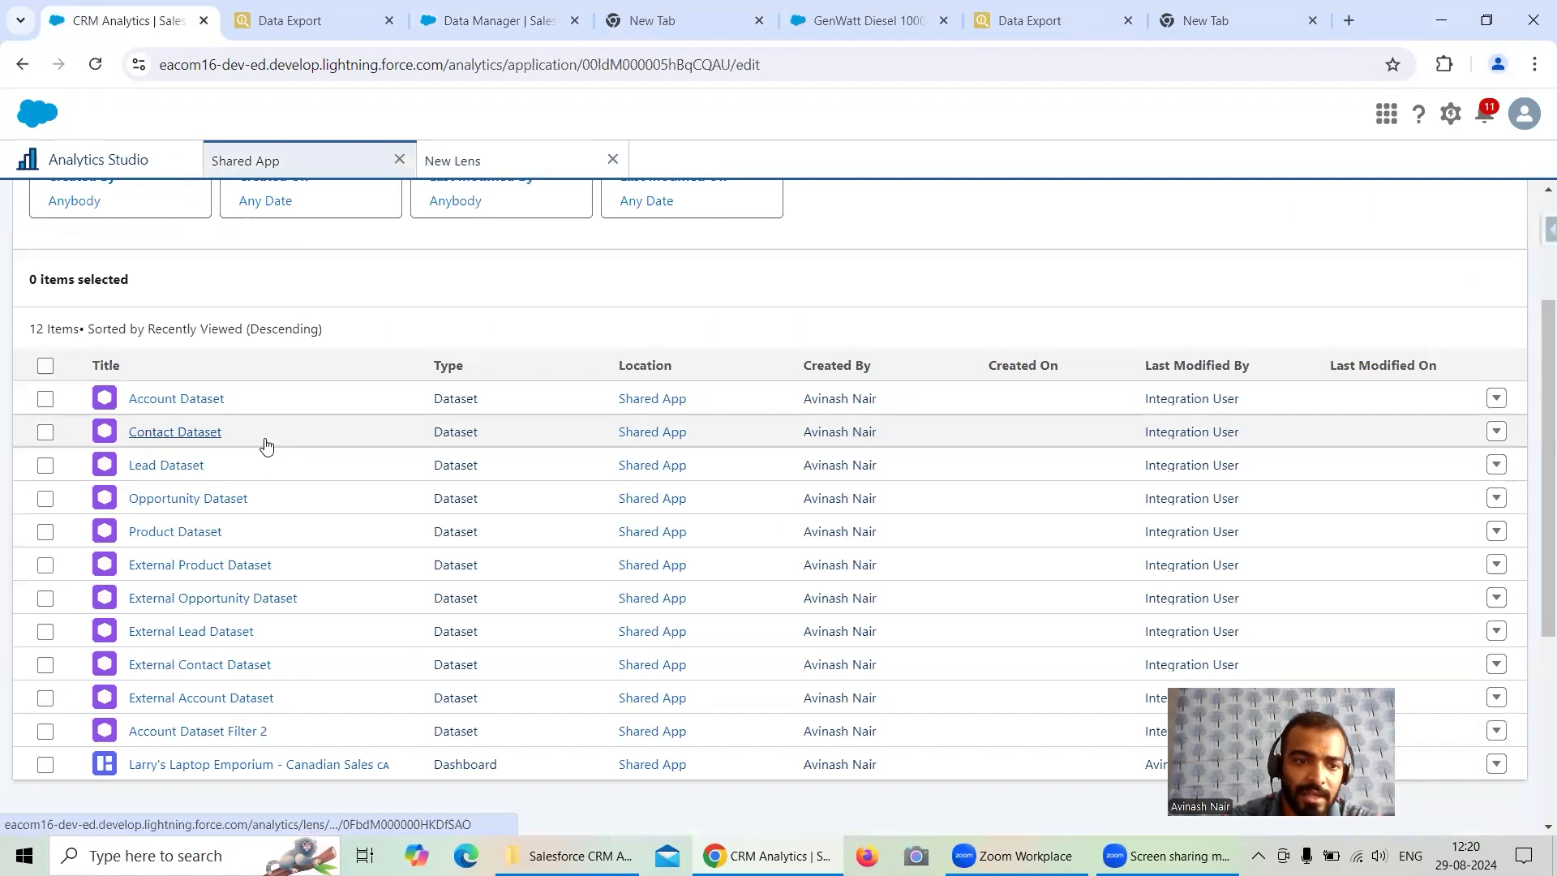
{"action": "left_click", "coordinate": [227, 733]}
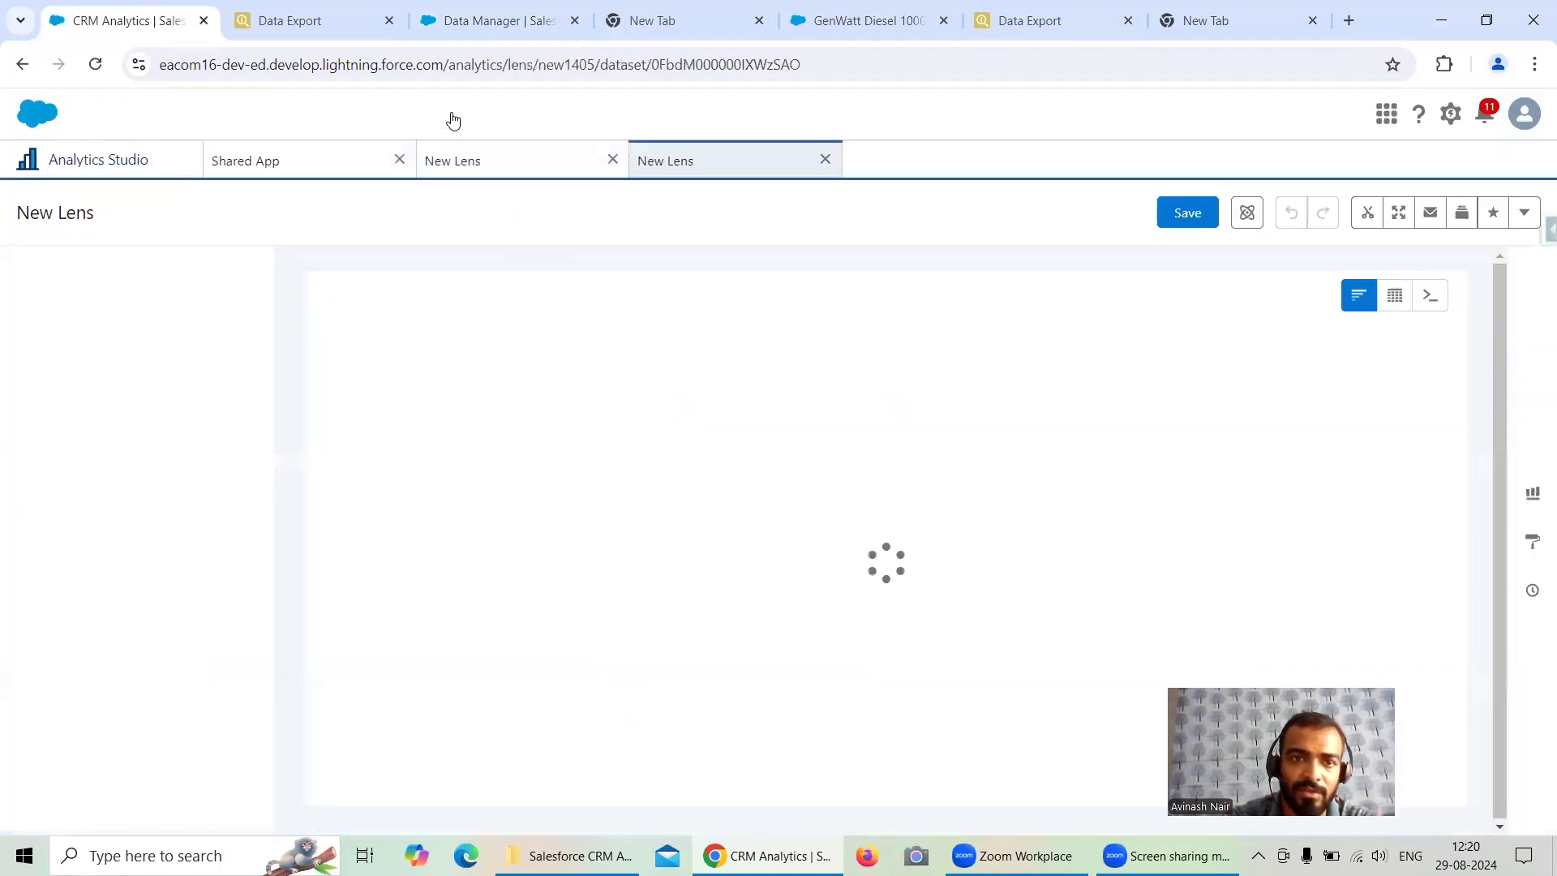
- Compare the row counts of both dataset lenses with the Data Export query results
{"action": "left_click", "coordinate": [323, 25]}
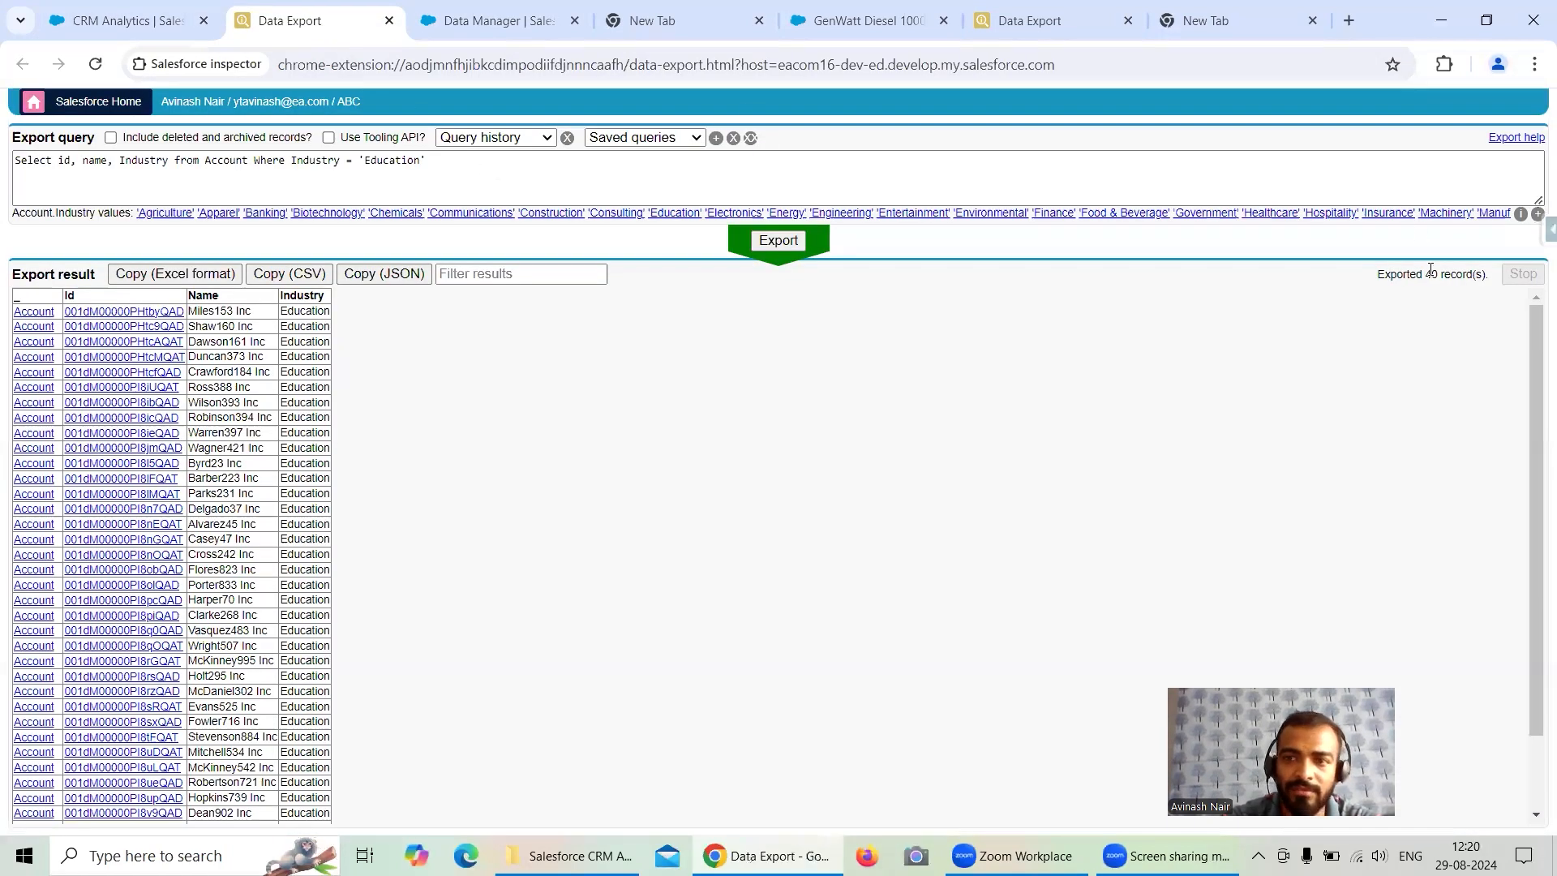
{"action": "left_click", "coordinate": [151, 29]}
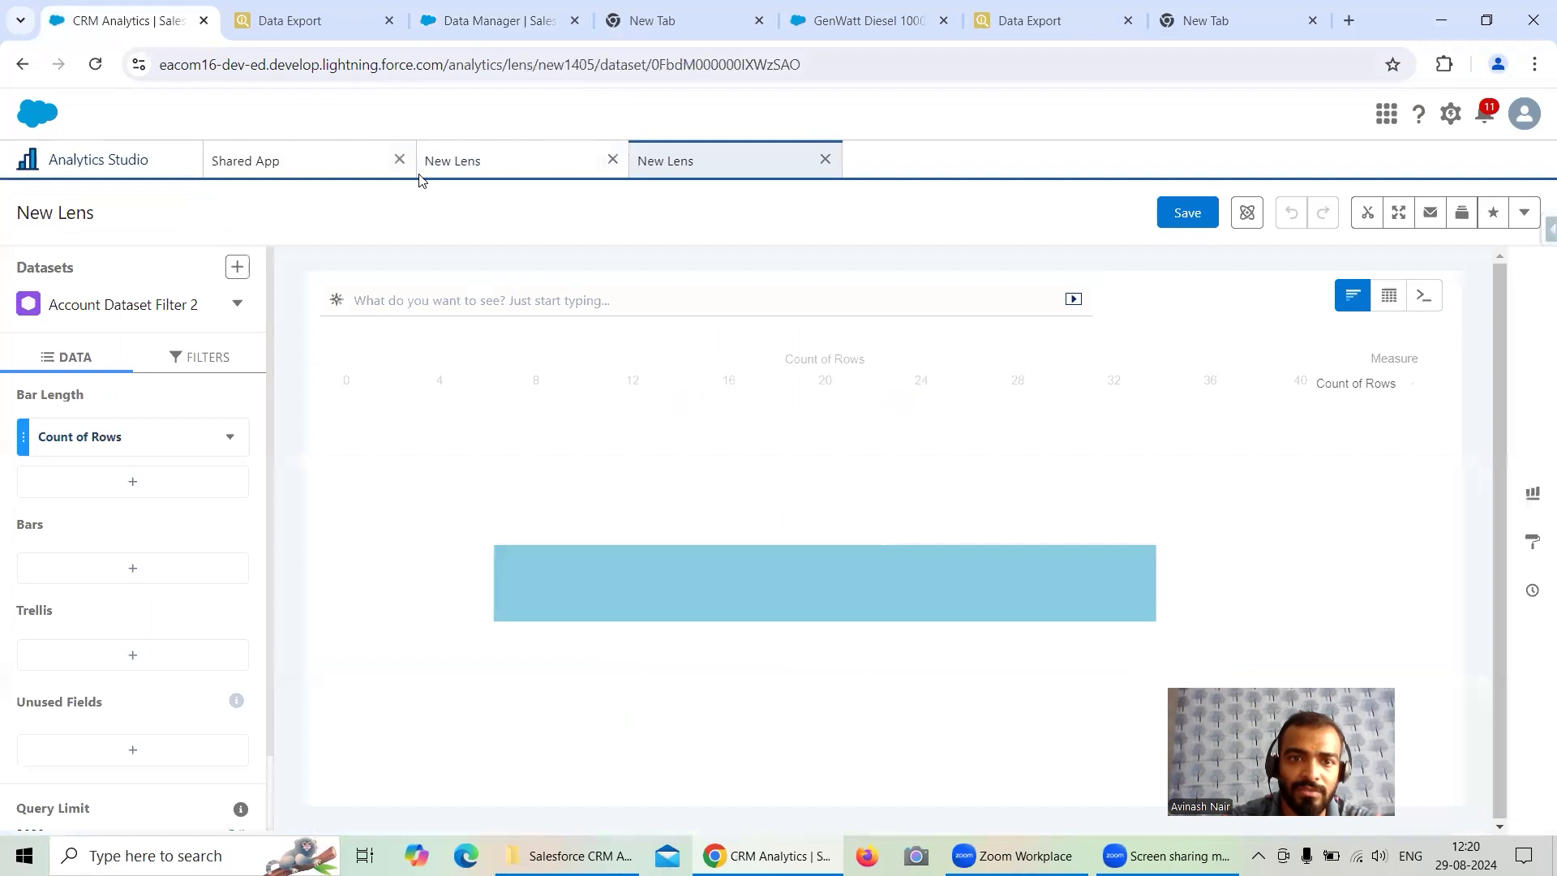
{"action": "left_click", "coordinate": [481, 168]}
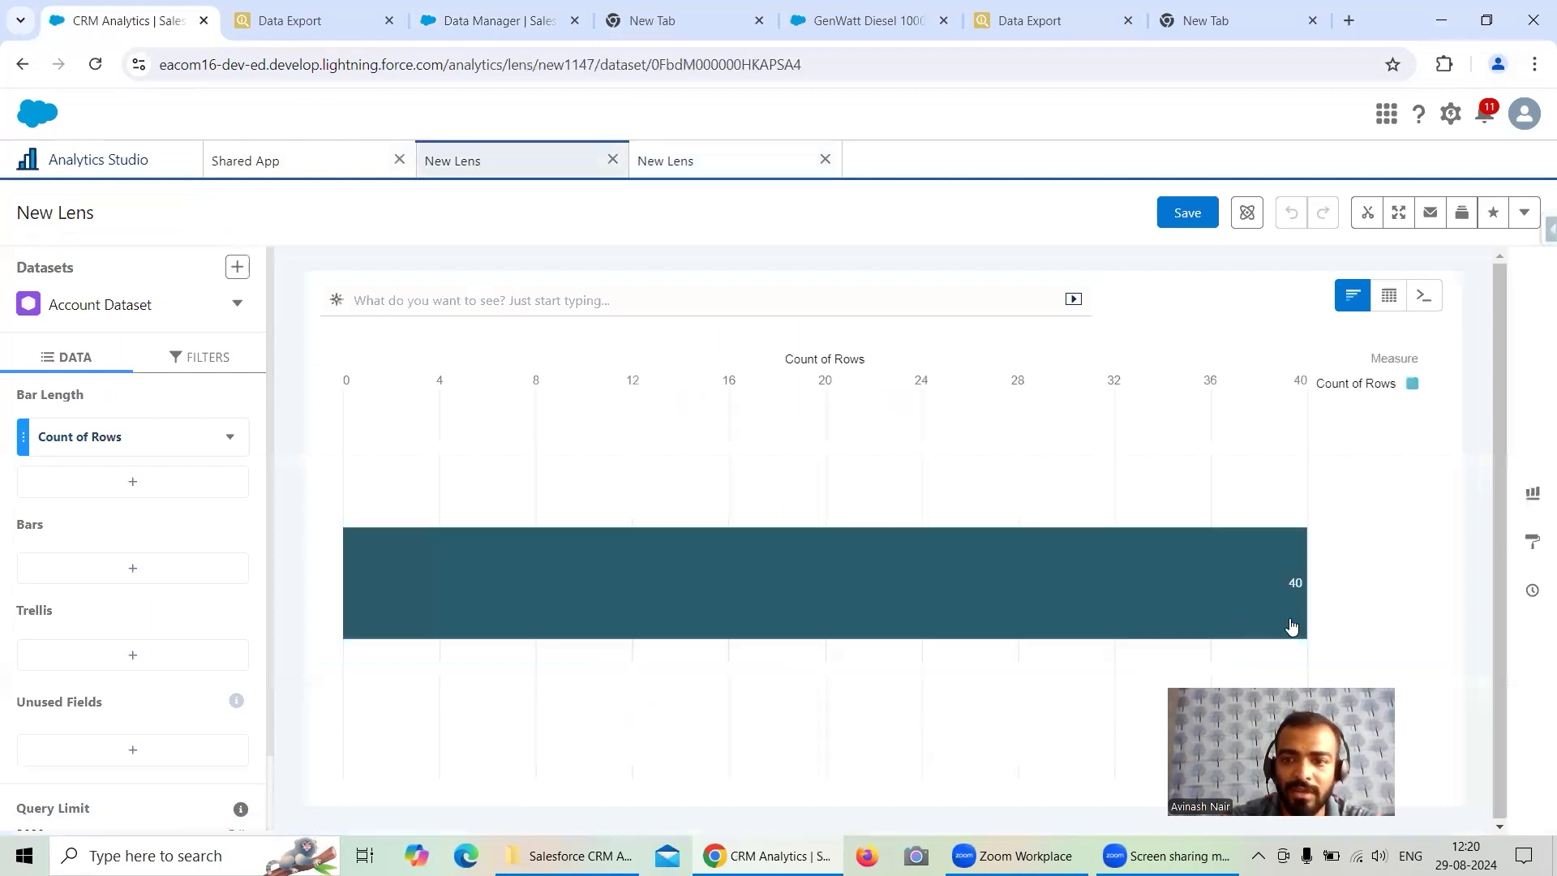
{"action": "left_click", "coordinate": [751, 160]}
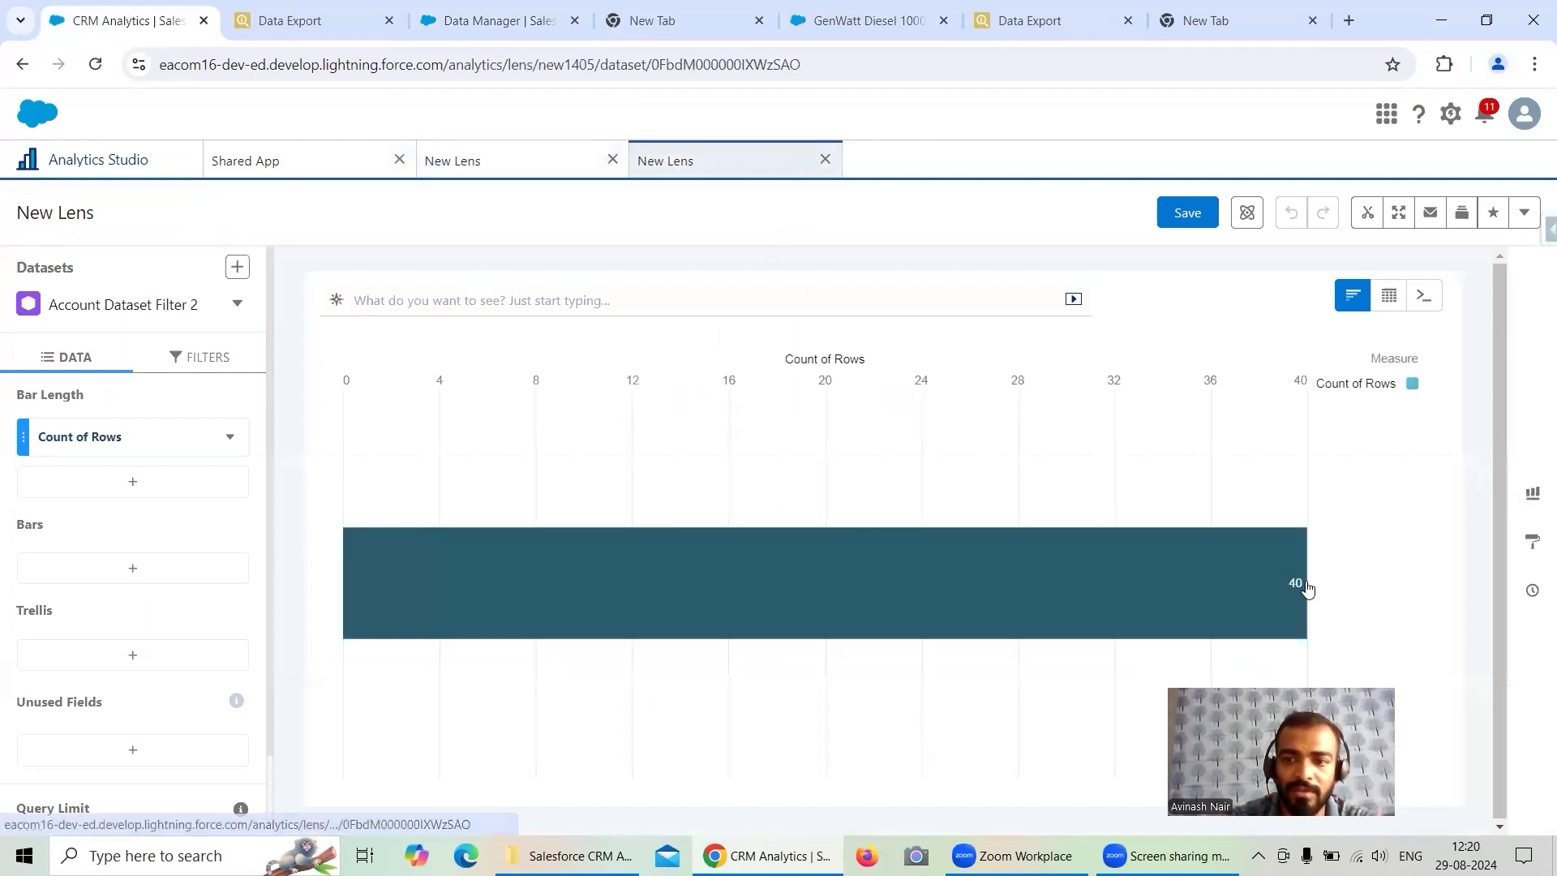
{"action": "left_click", "coordinate": [535, 154]}
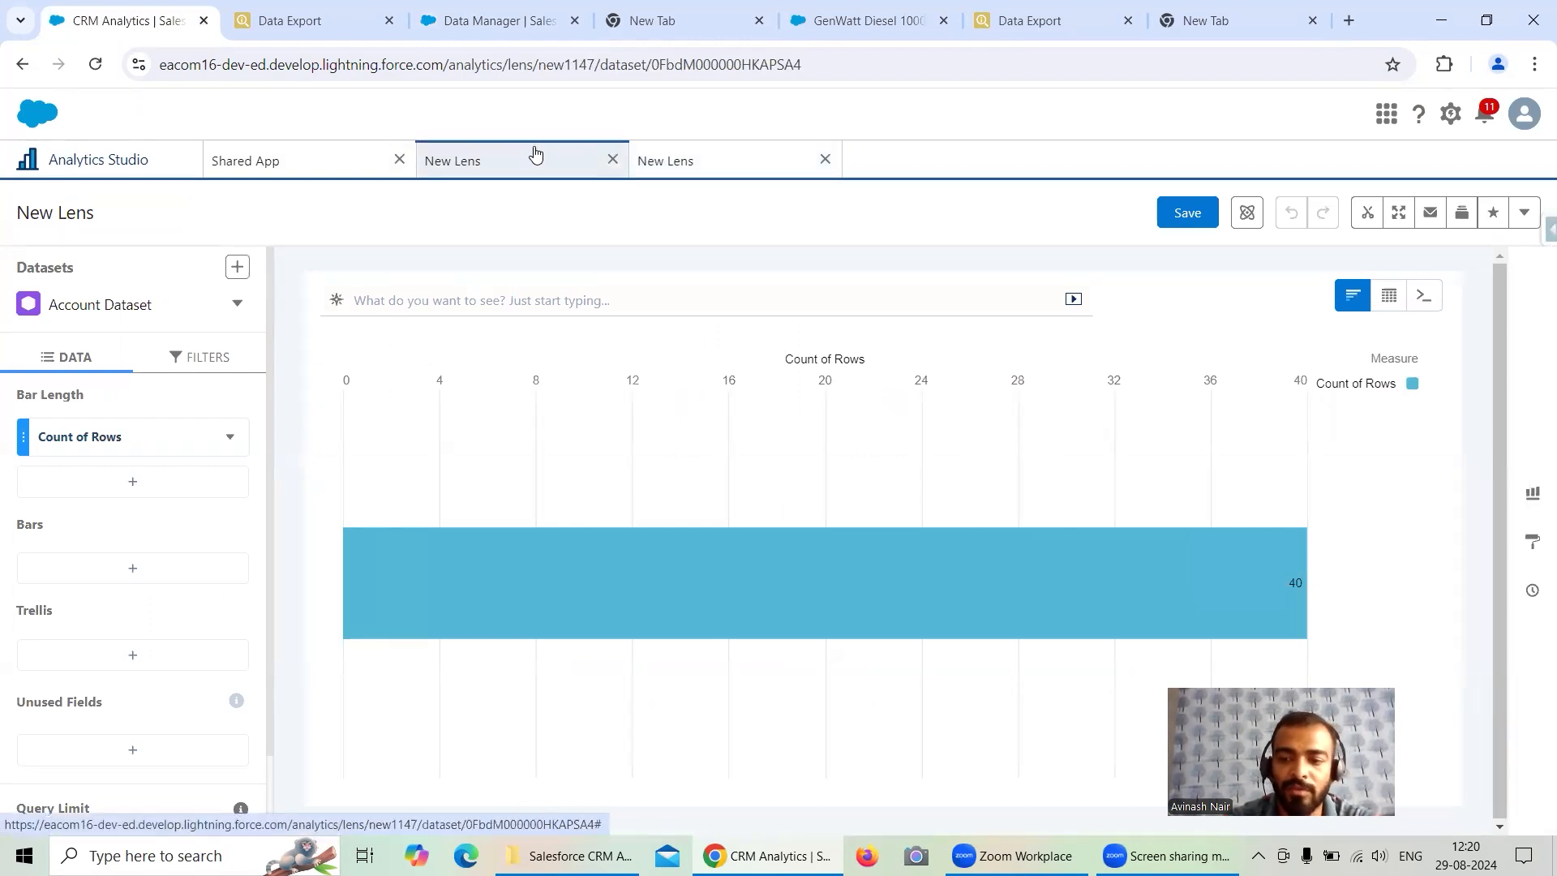
- Open the Free Session 1 recipe and add a Filter node between Account and Account Dataset
{"action": "left_click", "coordinate": [438, 28]}
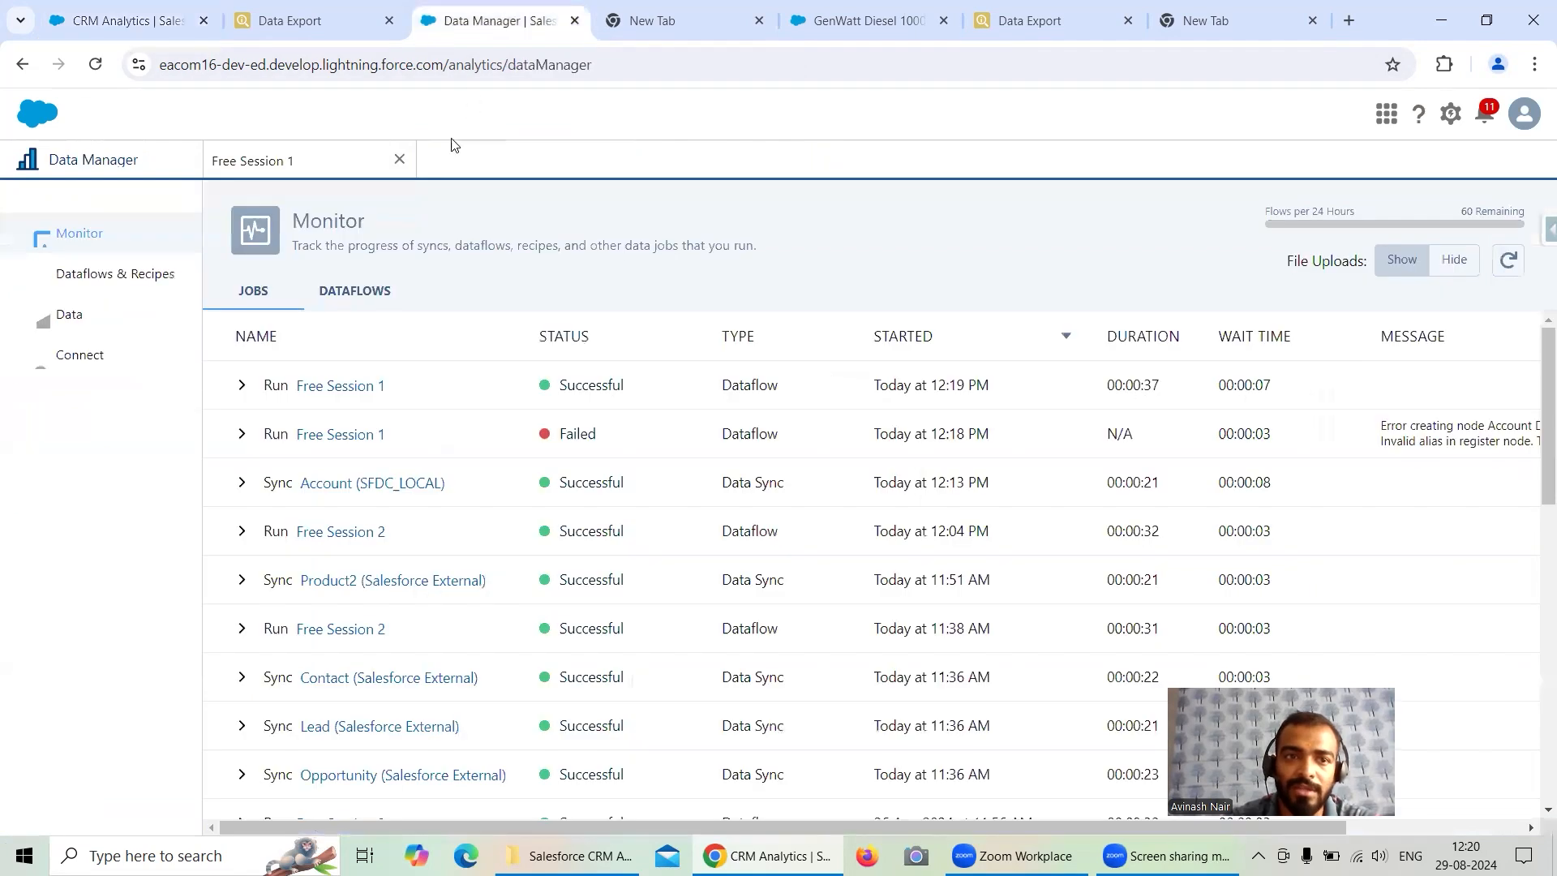
{"action": "left_click", "coordinate": [124, 284]}
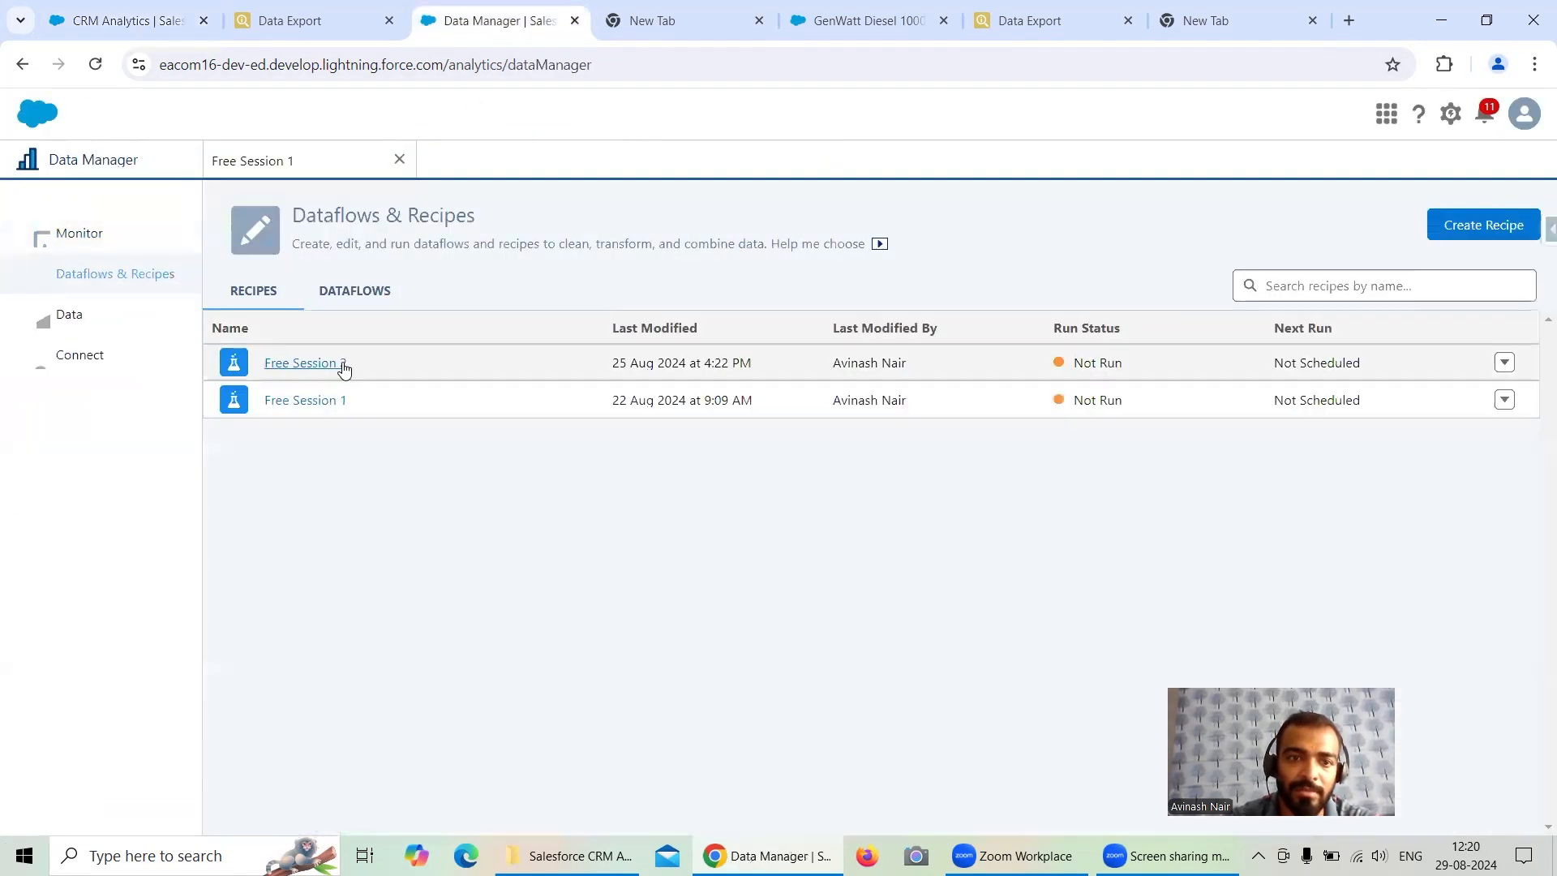
{"action": "left_click", "coordinate": [328, 400]}
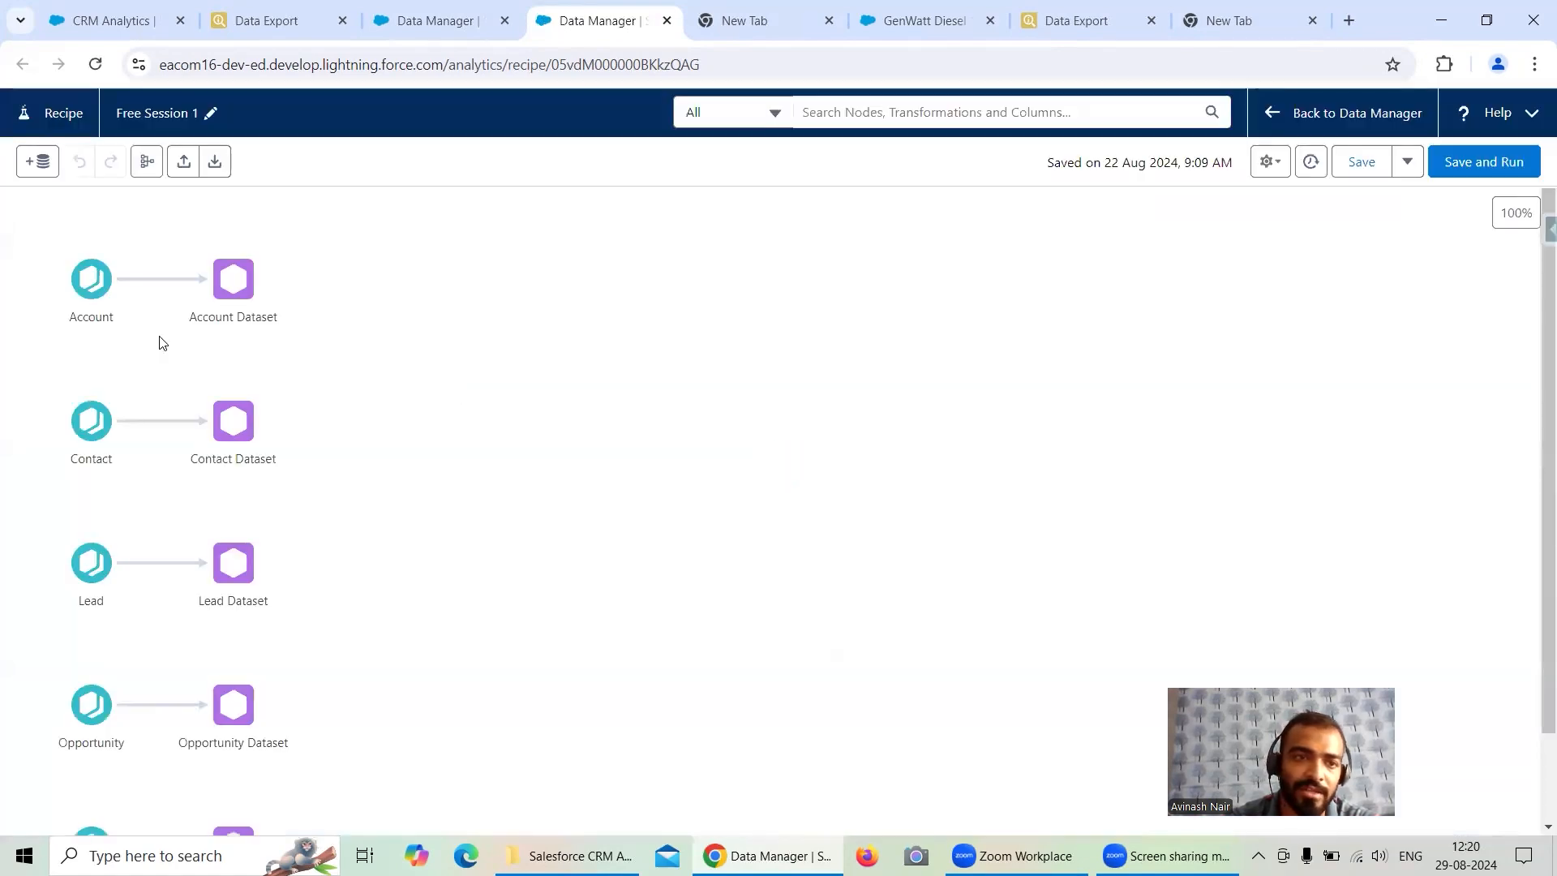
{"action": "left_click", "coordinate": [153, 278]}
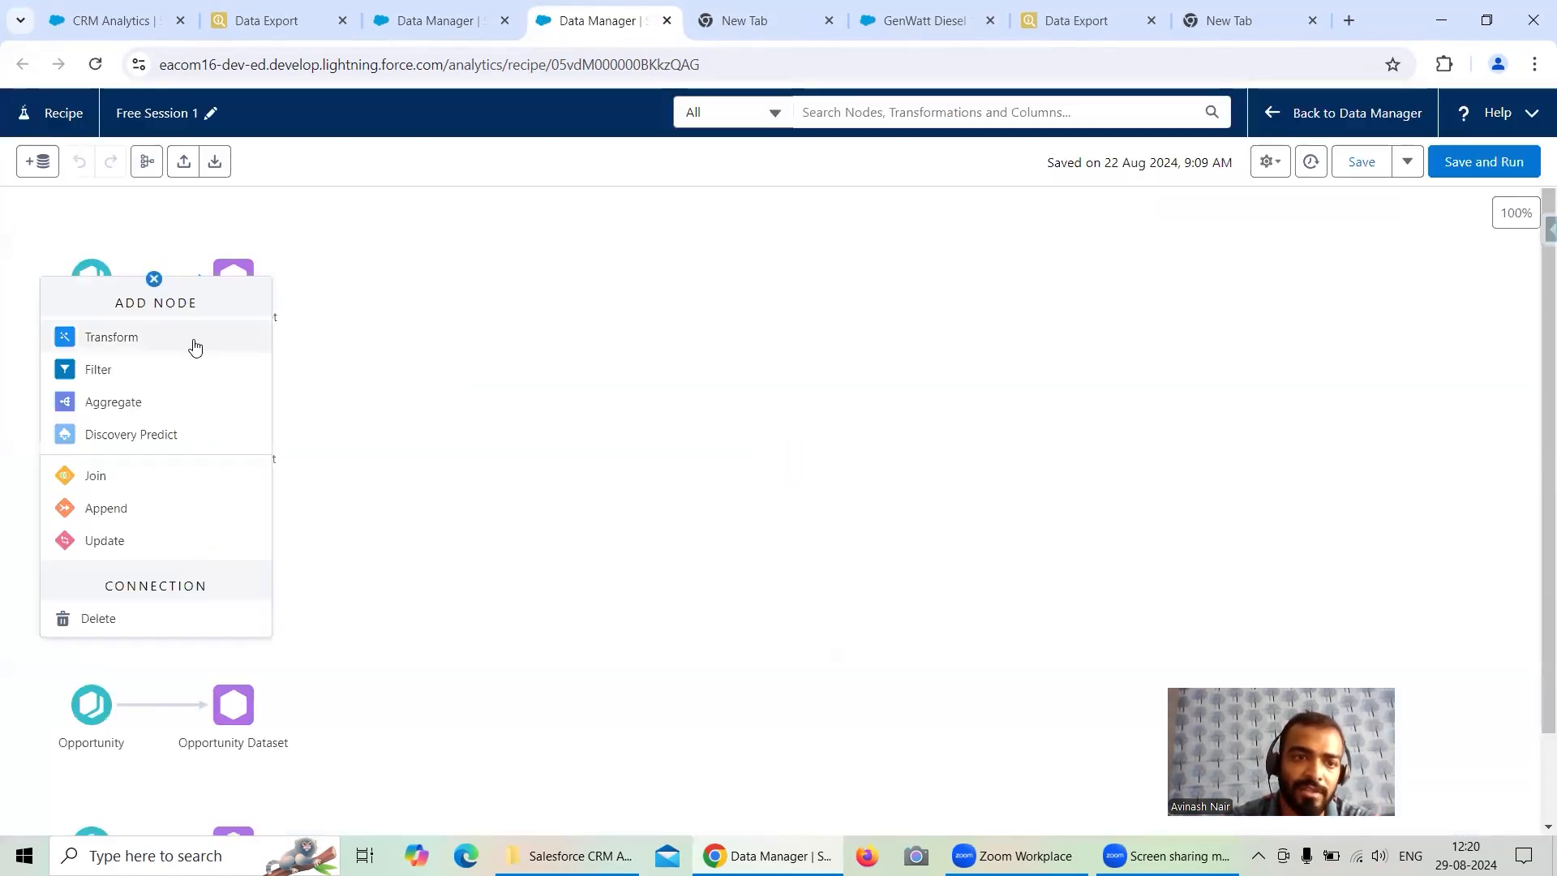
{"action": "left_click", "coordinate": [127, 370]}
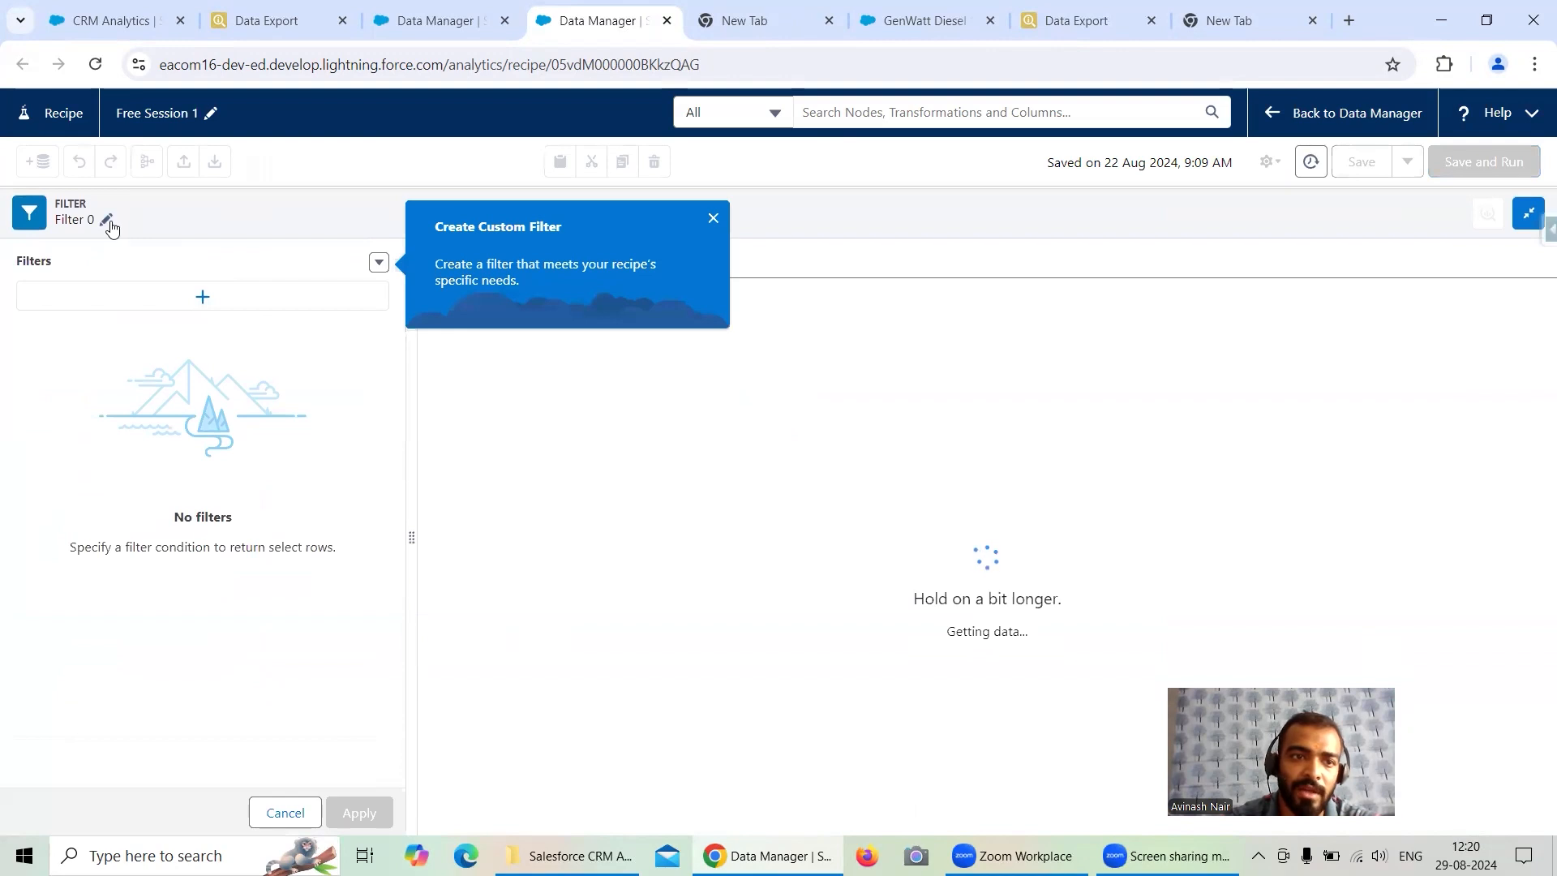
- Rename the filter node to Filter On Industry
{"action": "left_click", "coordinate": [108, 224]}
{"action": "key", "text": "BackSpace"}
{"action": "type", "text": "On A"}
{"action": "type", "text": " Industry"}
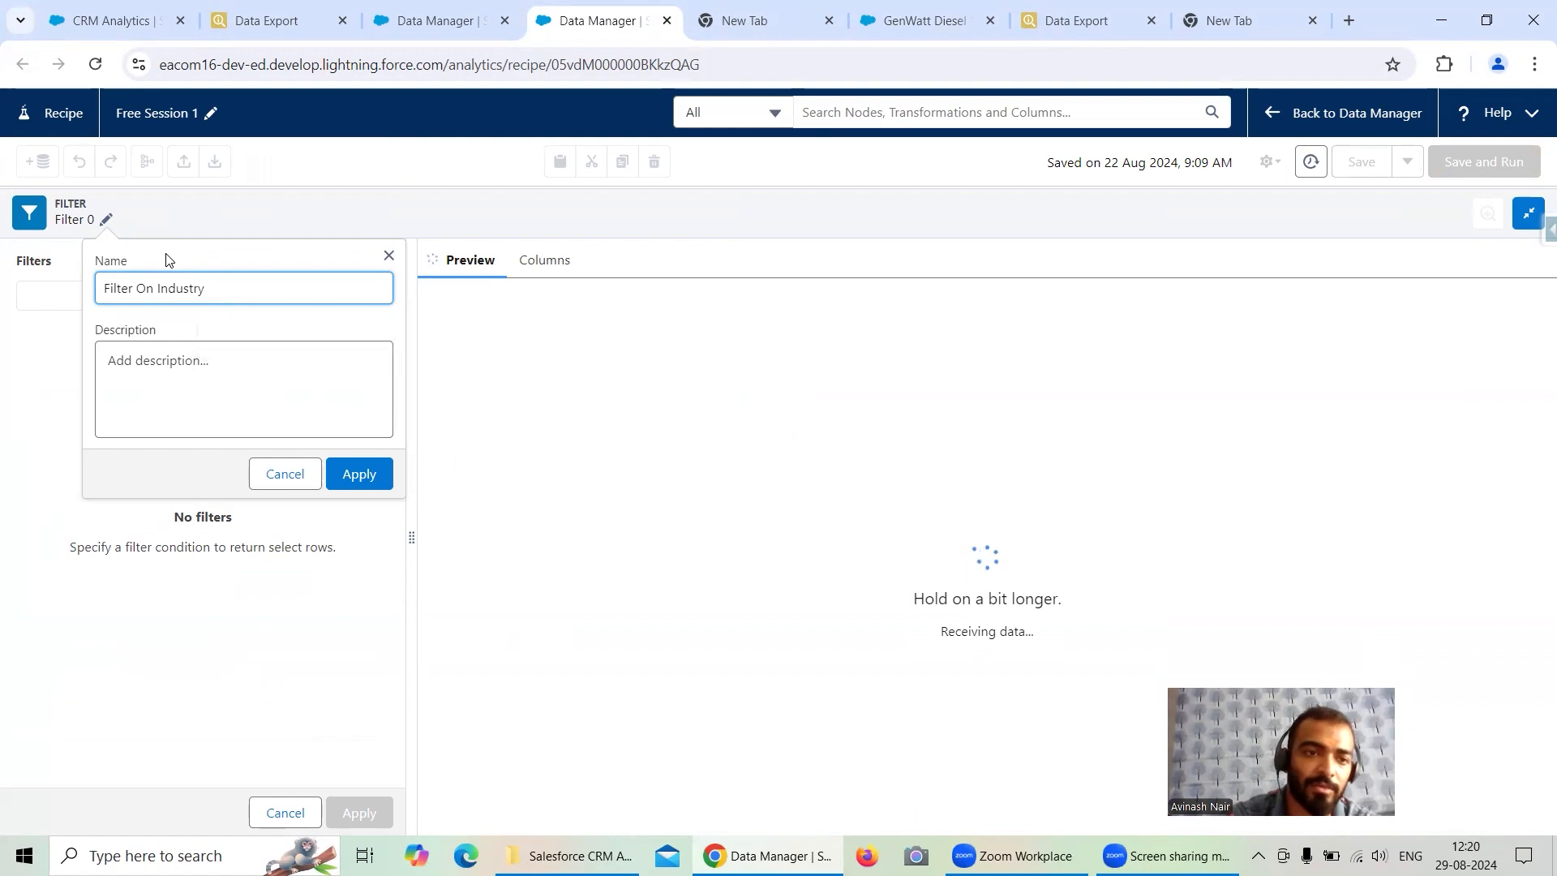
{"action": "left_click", "coordinate": [363, 475]}
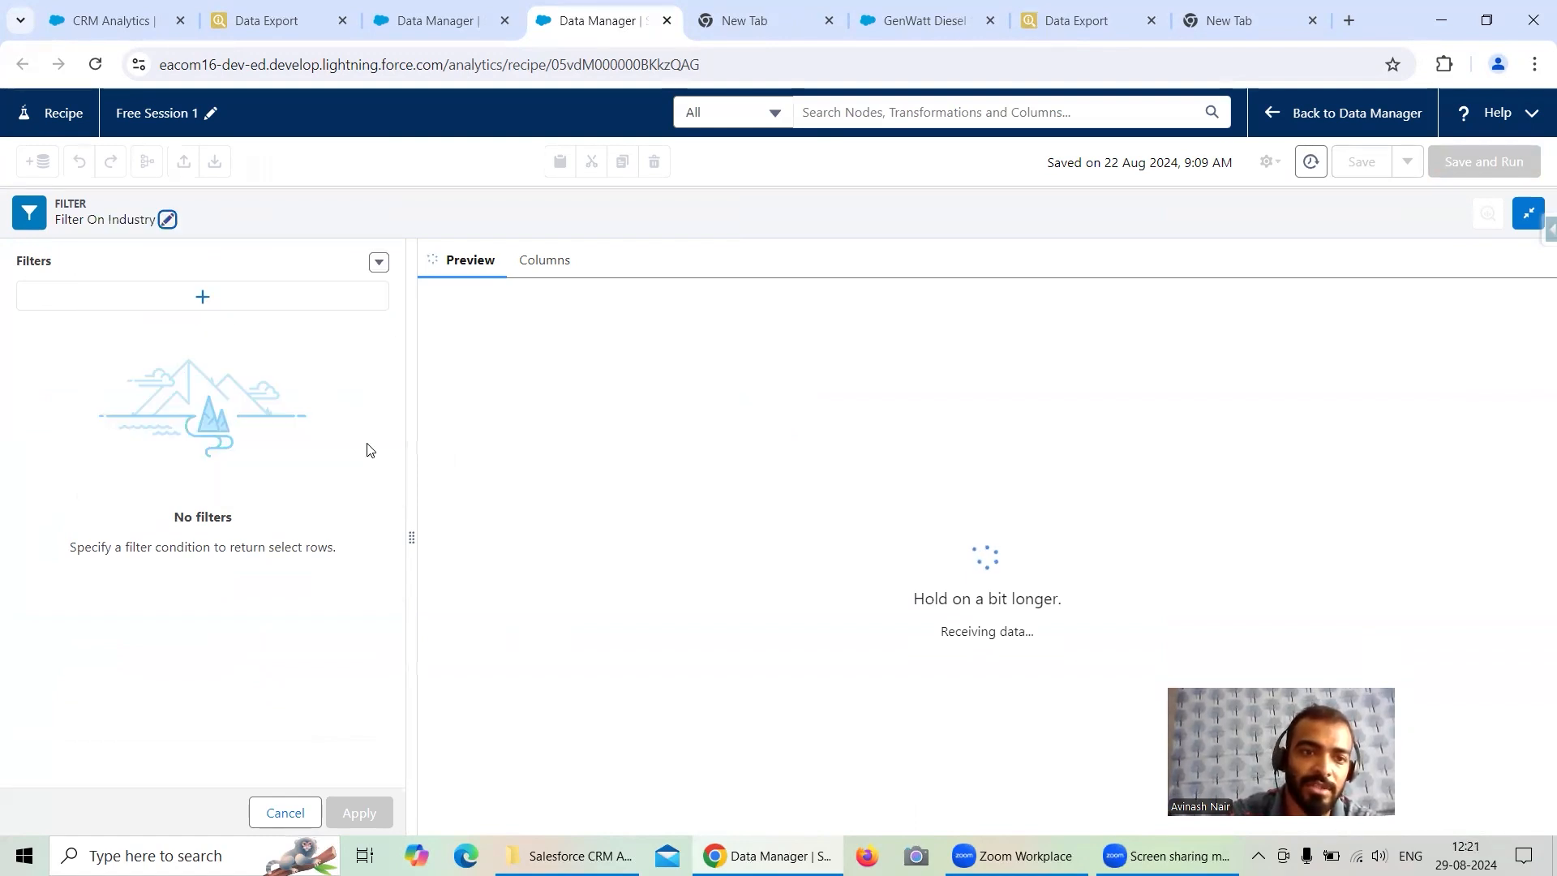
{"action": "left_click", "coordinate": [200, 297]}
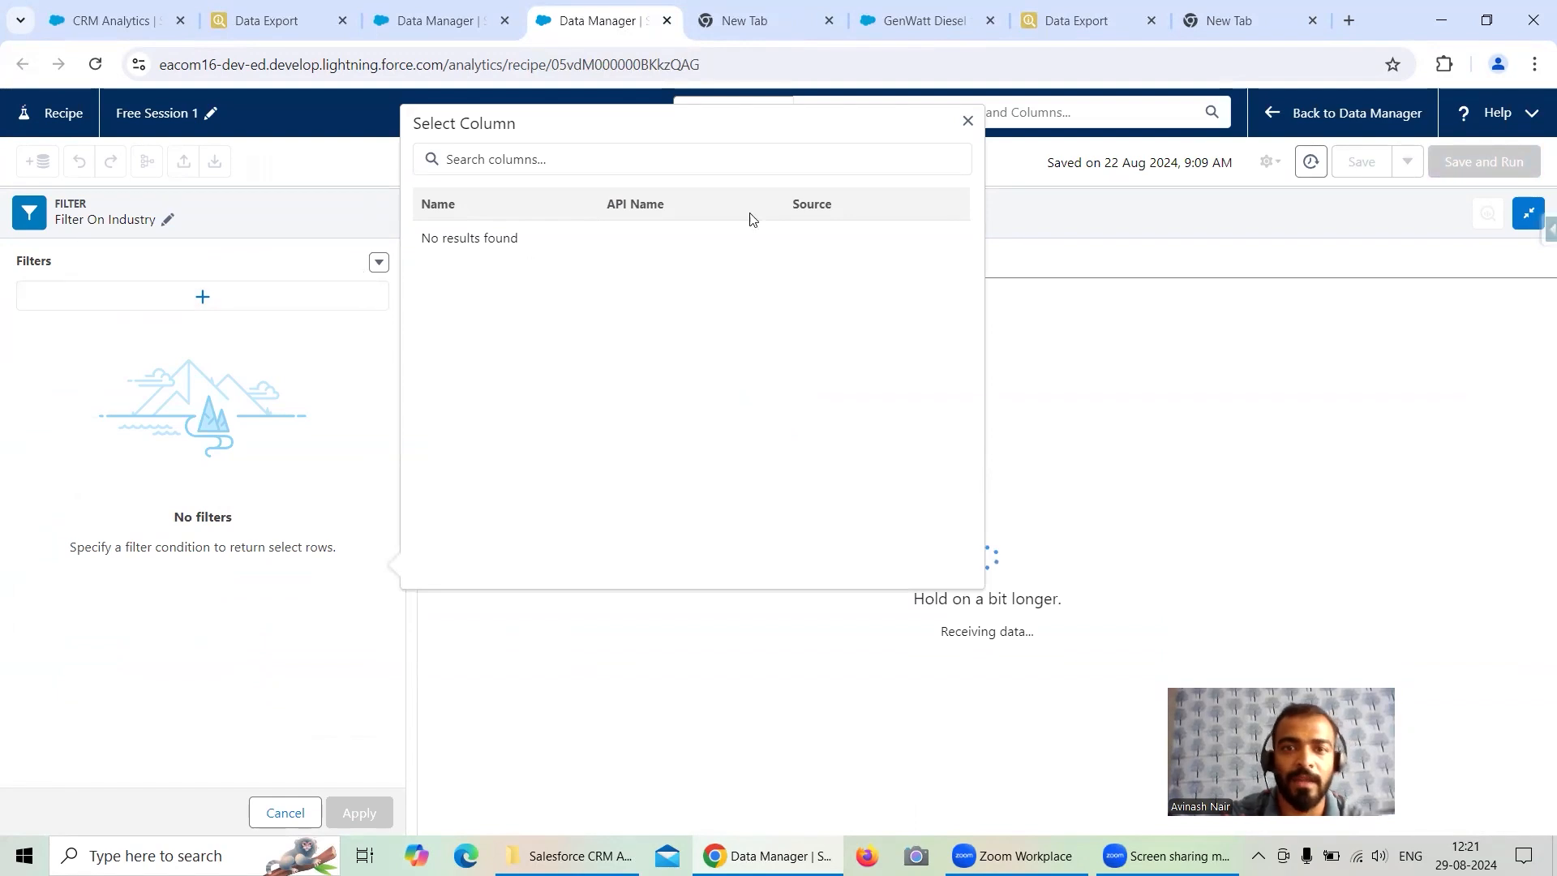
{"action": "left_click", "coordinate": [187, 305]}
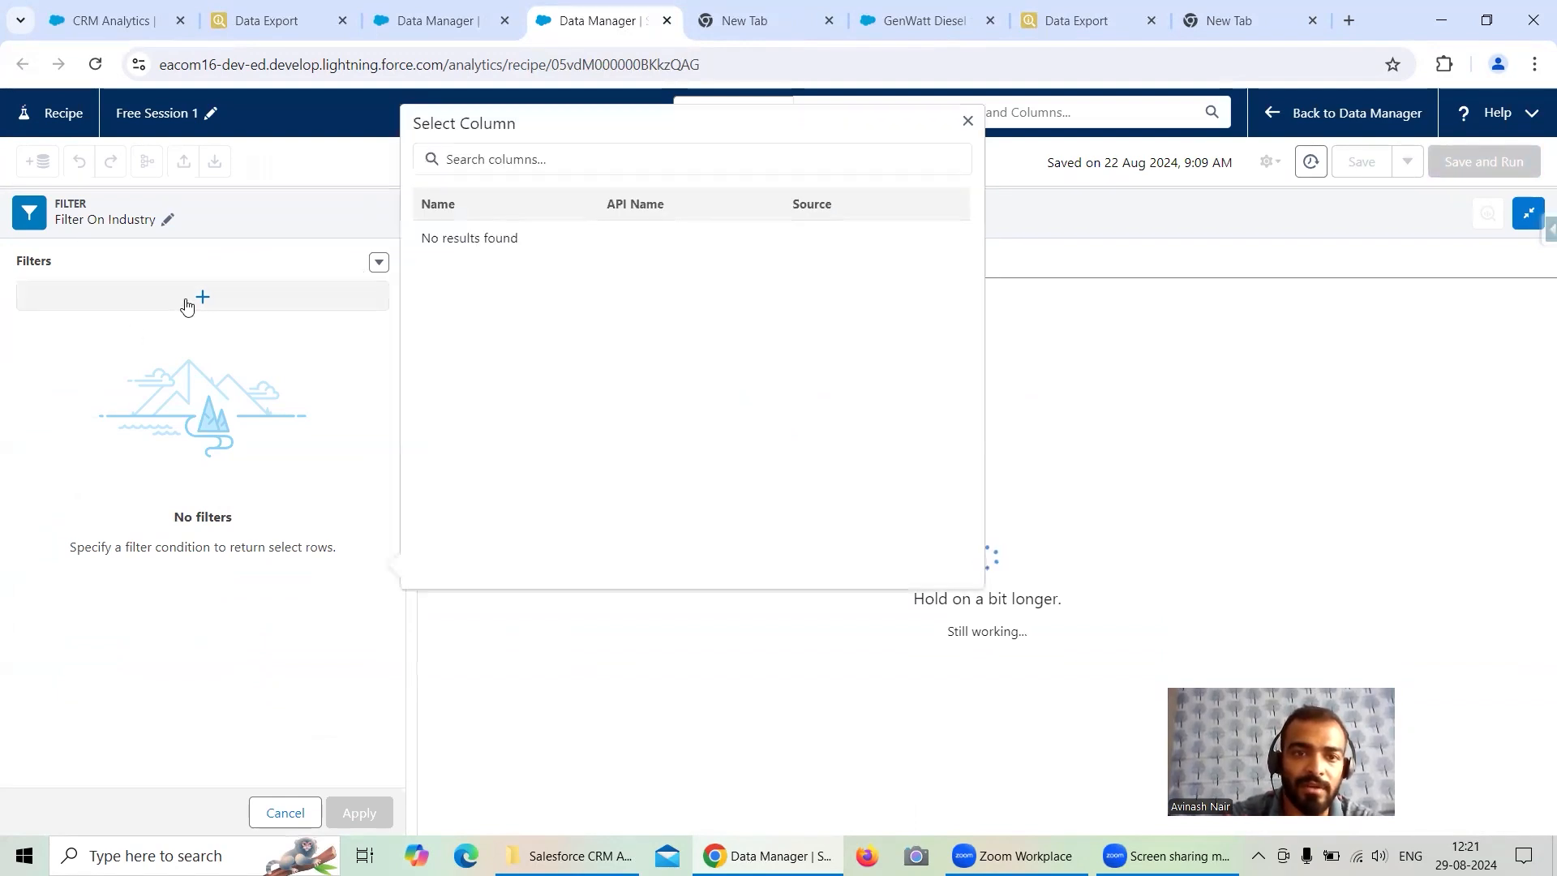
{"action": "left_click", "coordinate": [968, 122]}
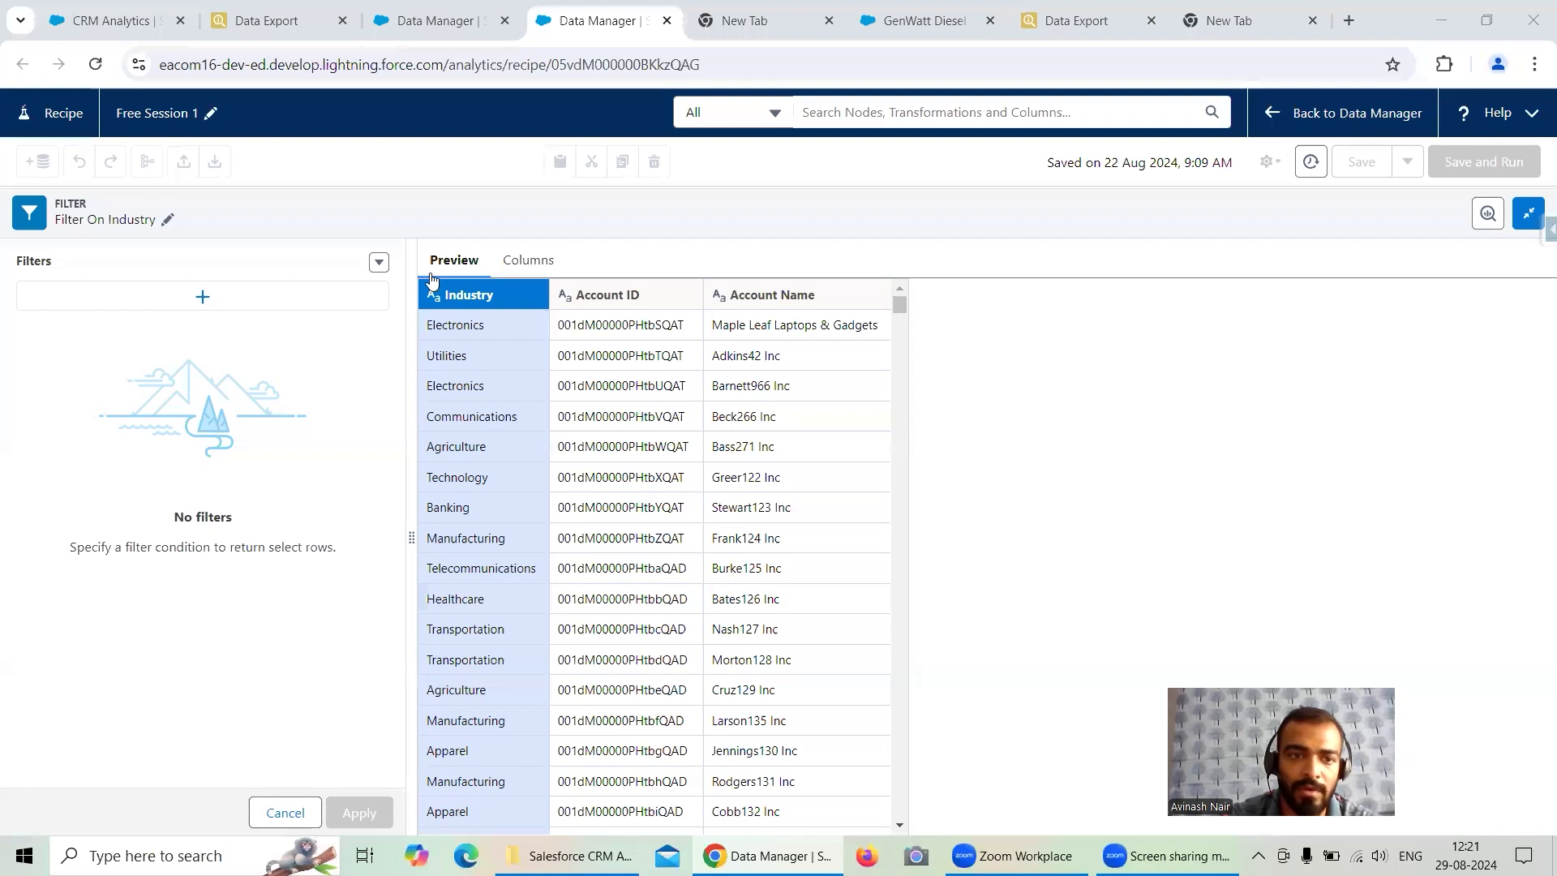
- Add a filter condition where Industry equals Energy
{"action": "left_click", "coordinate": [203, 297]}
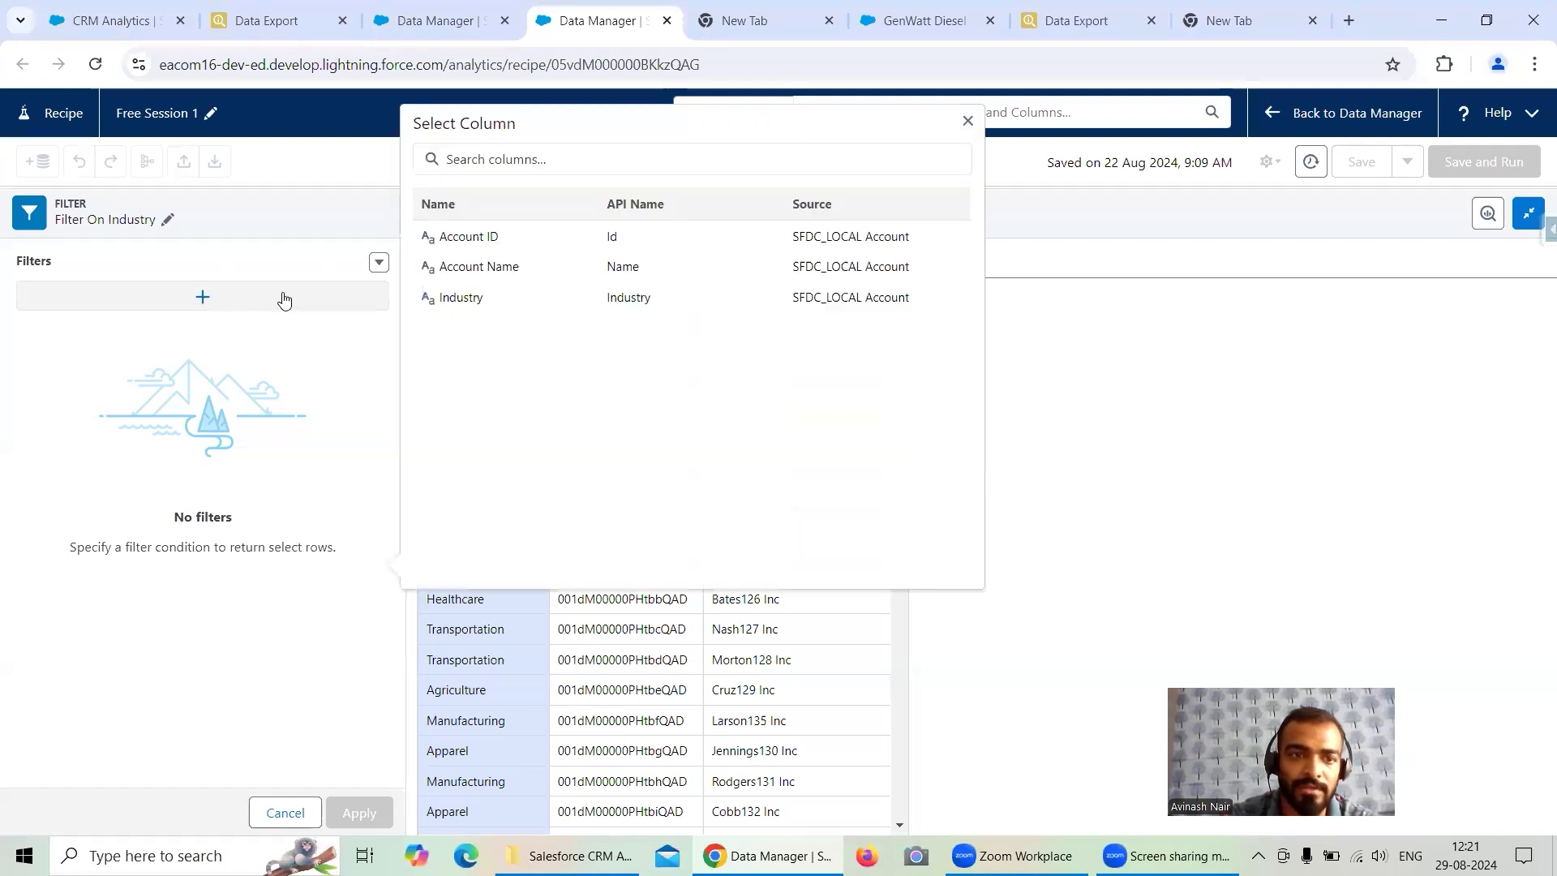
{"action": "left_click", "coordinate": [497, 302]}
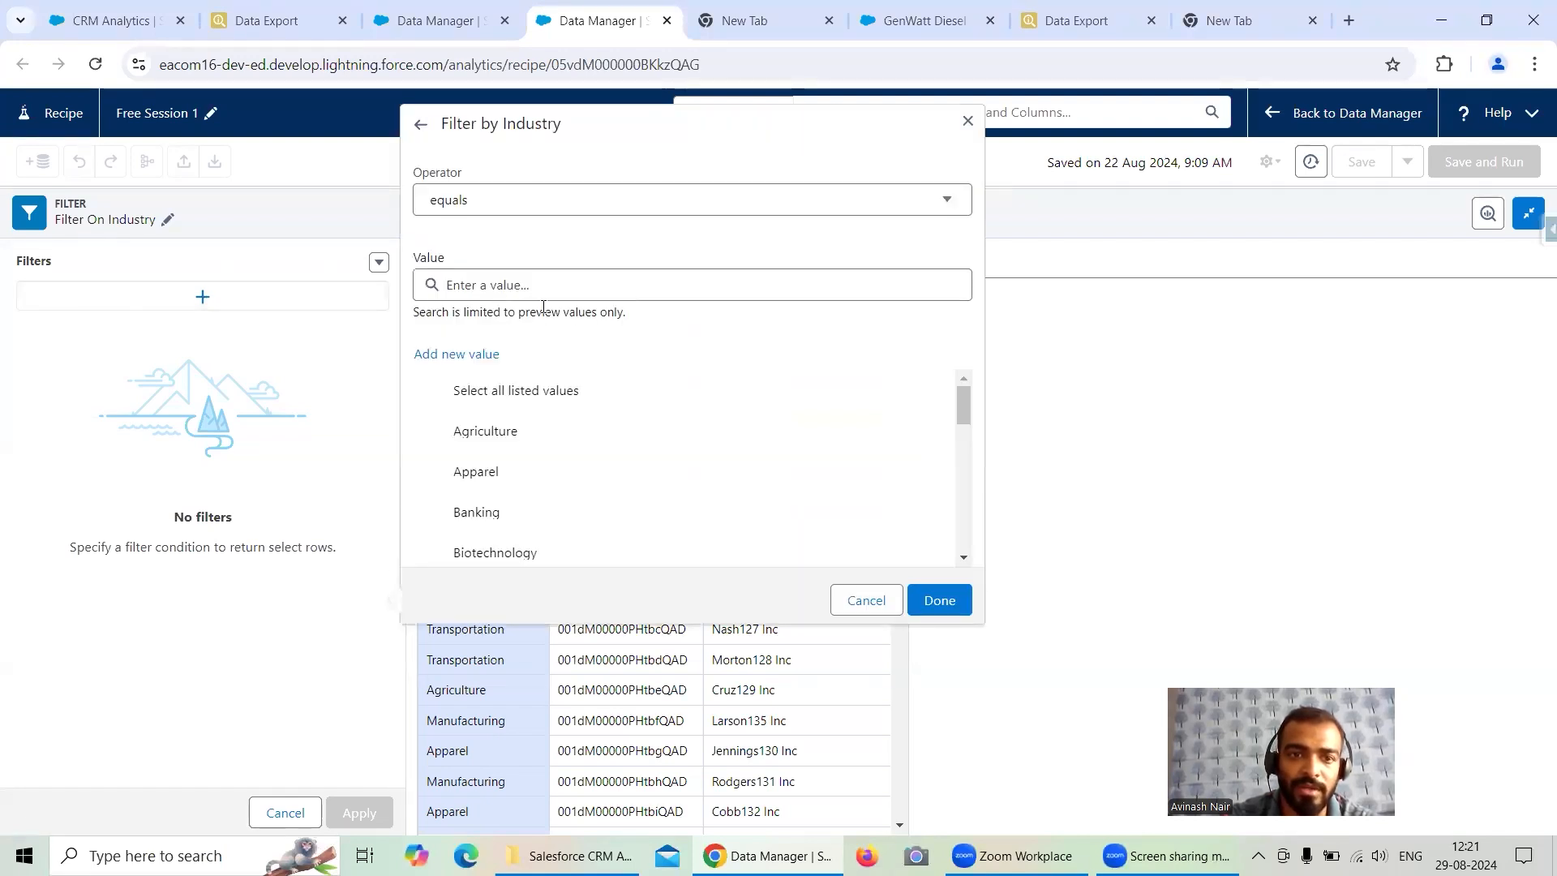
{"action": "left_click", "coordinate": [565, 274]}
{"action": "type", "text": "Ener"}
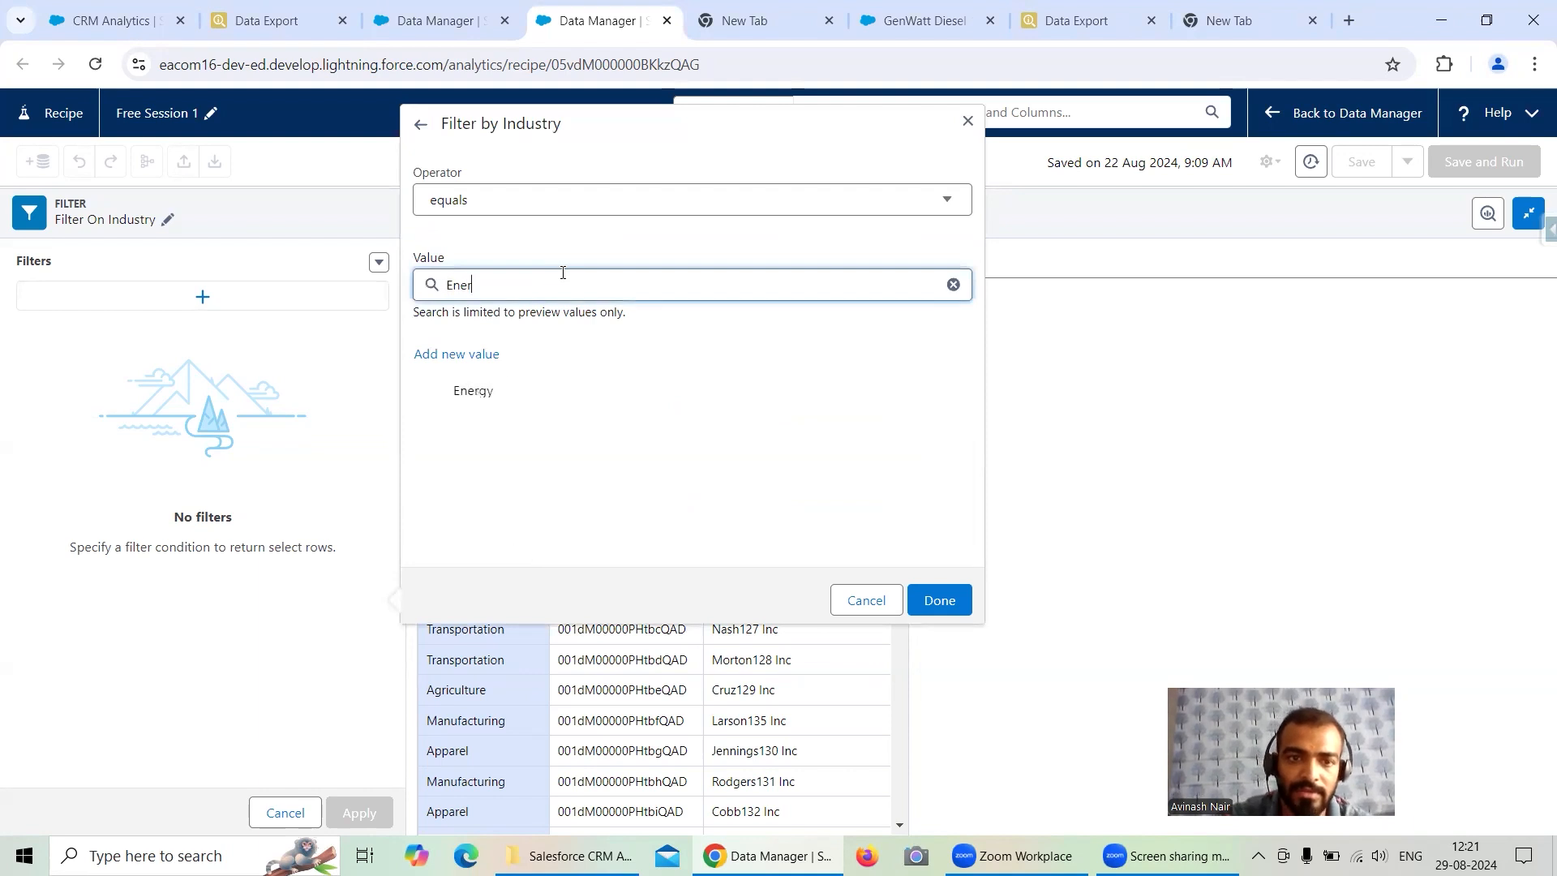
{"action": "left_click", "coordinate": [504, 390]}
{"action": "left_click", "coordinate": [938, 604]}
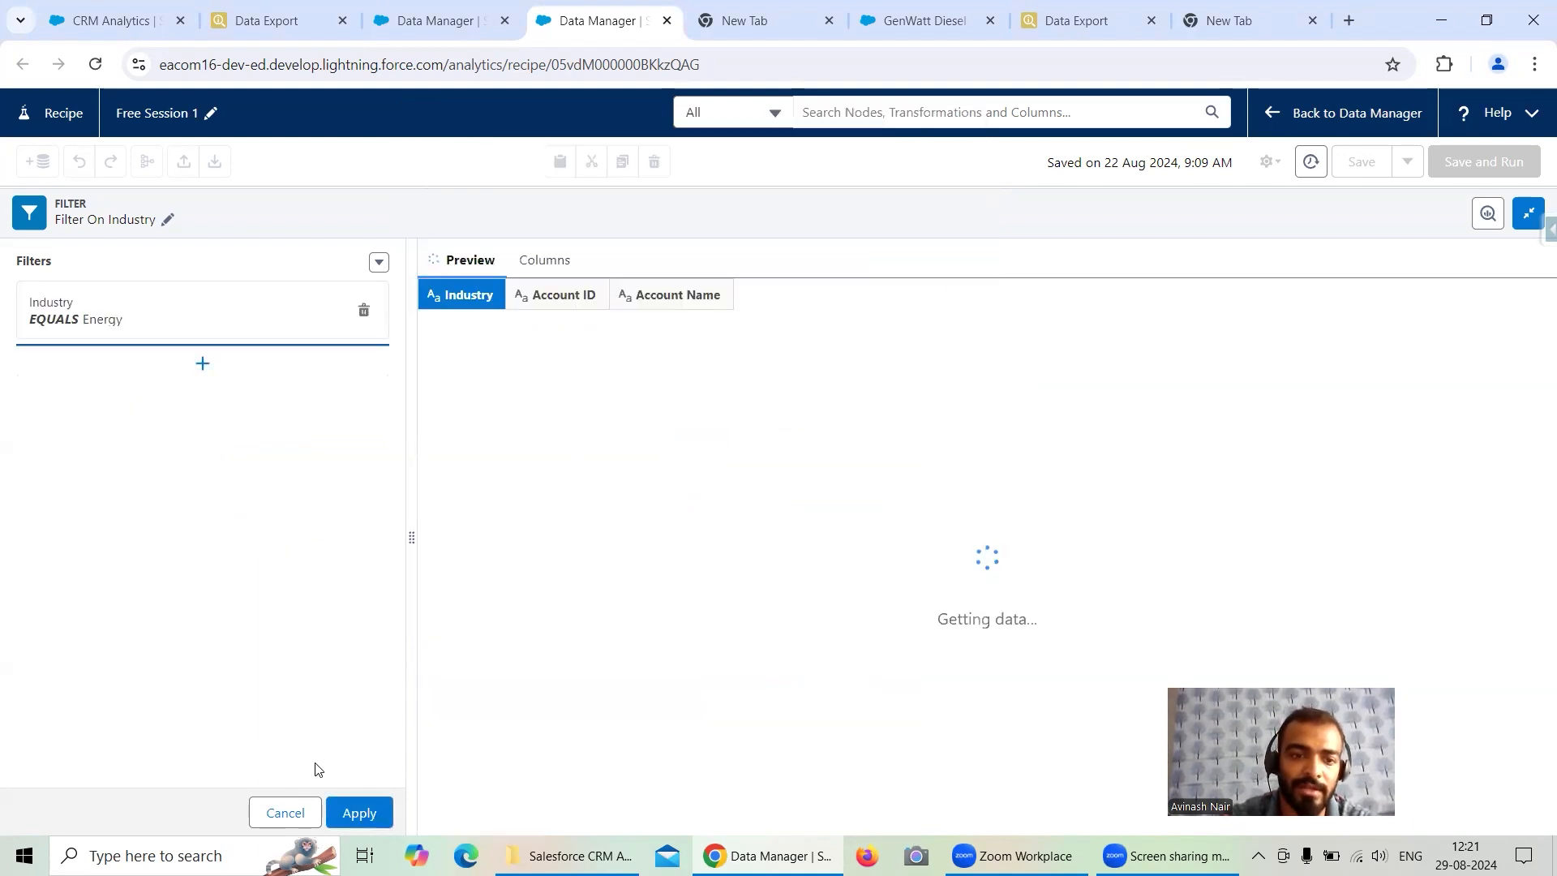
- Apply the Industry equals Energy filter and save and run the Free Session 1 recipe
{"action": "left_click", "coordinate": [359, 812]}
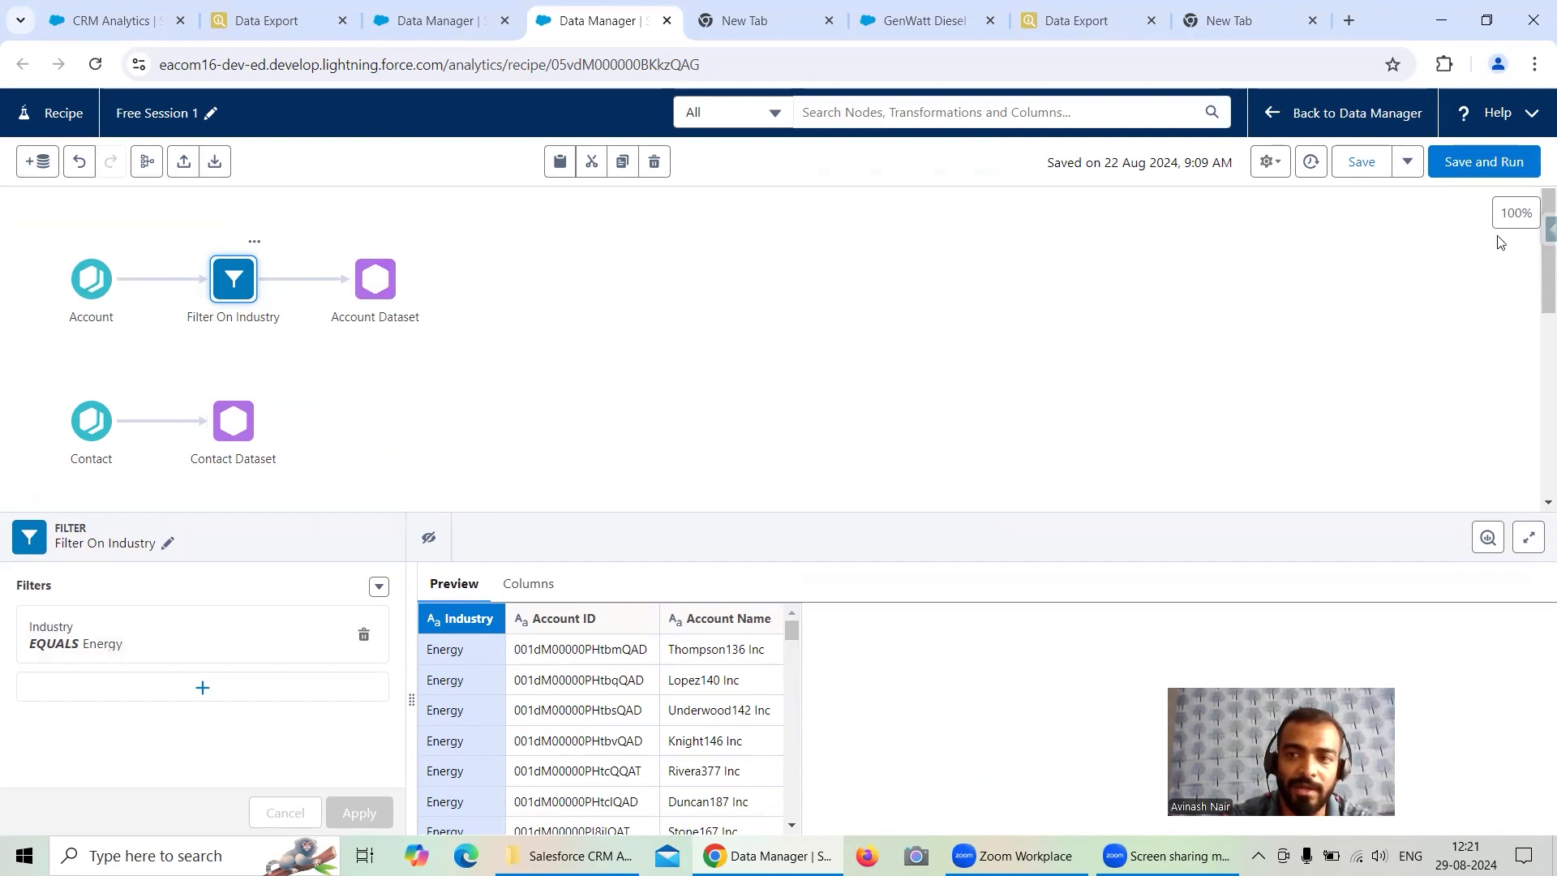
{"action": "left_click", "coordinate": [1497, 163]}
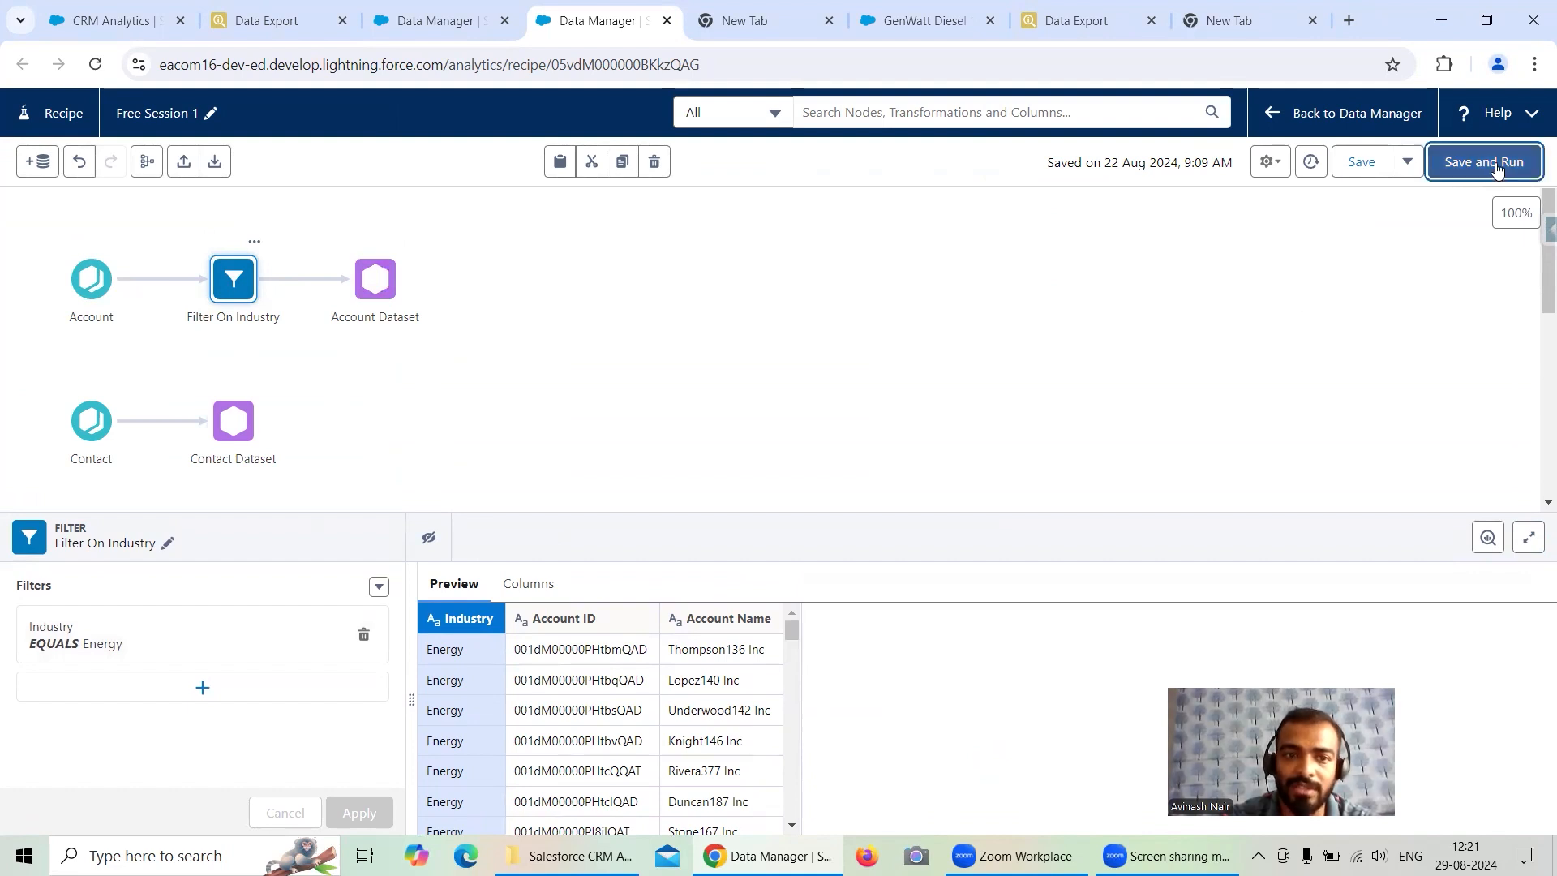
- Inspect the Account Dataset output's display label and refresh the Monitor jobs list to track the recipe run
{"action": "left_click", "coordinate": [381, 284]}
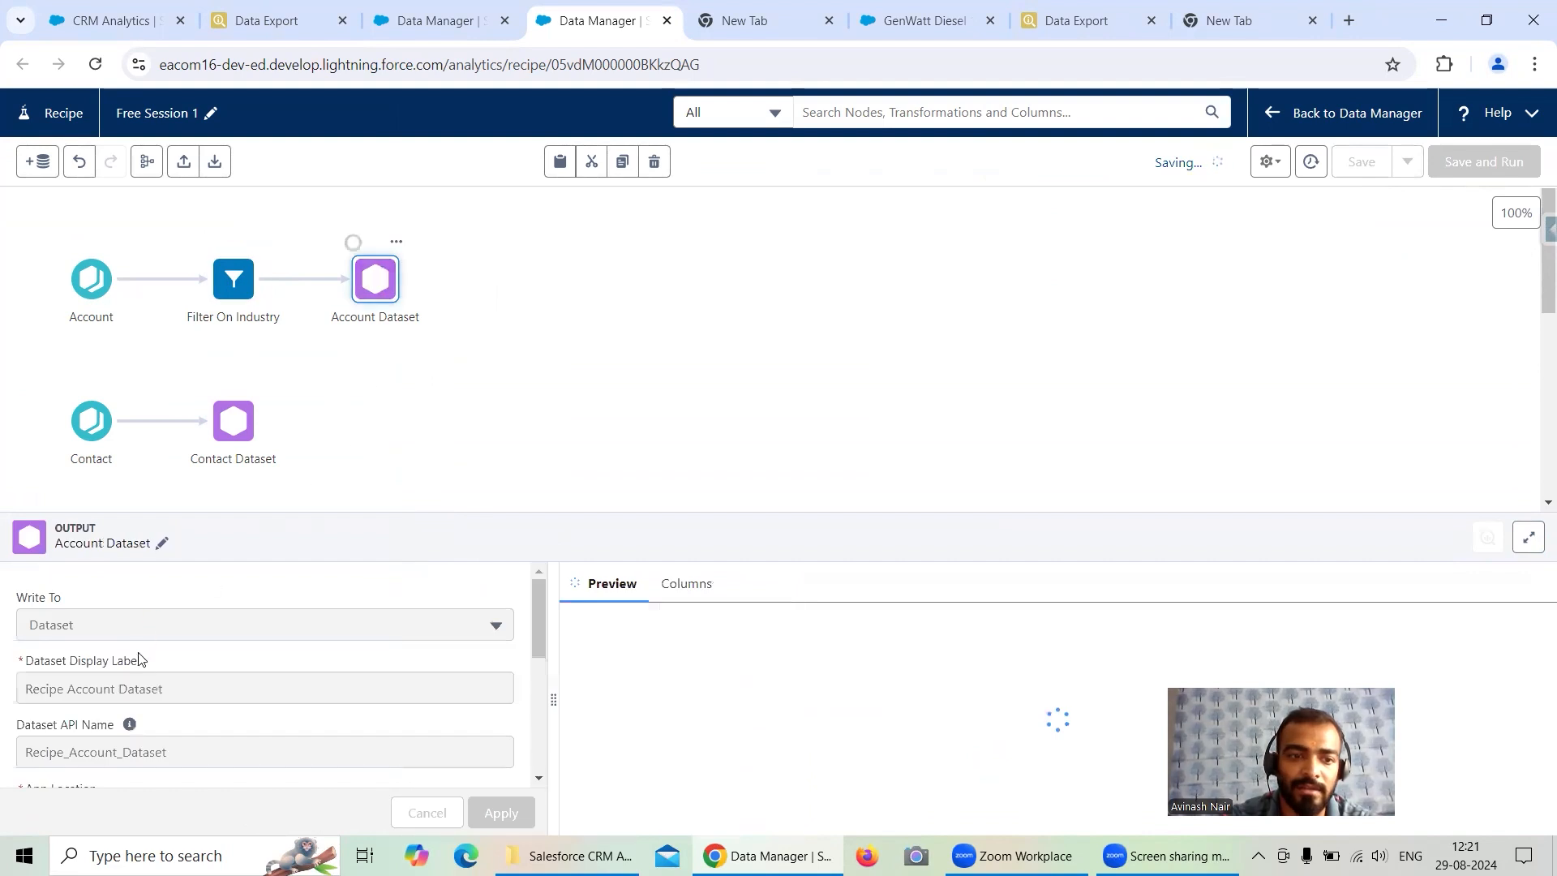
{"action": "left_click", "coordinate": [166, 688]}
{"action": "left_click_drag", "start_coordinate": [166, 689], "coordinate": [16, 698]}
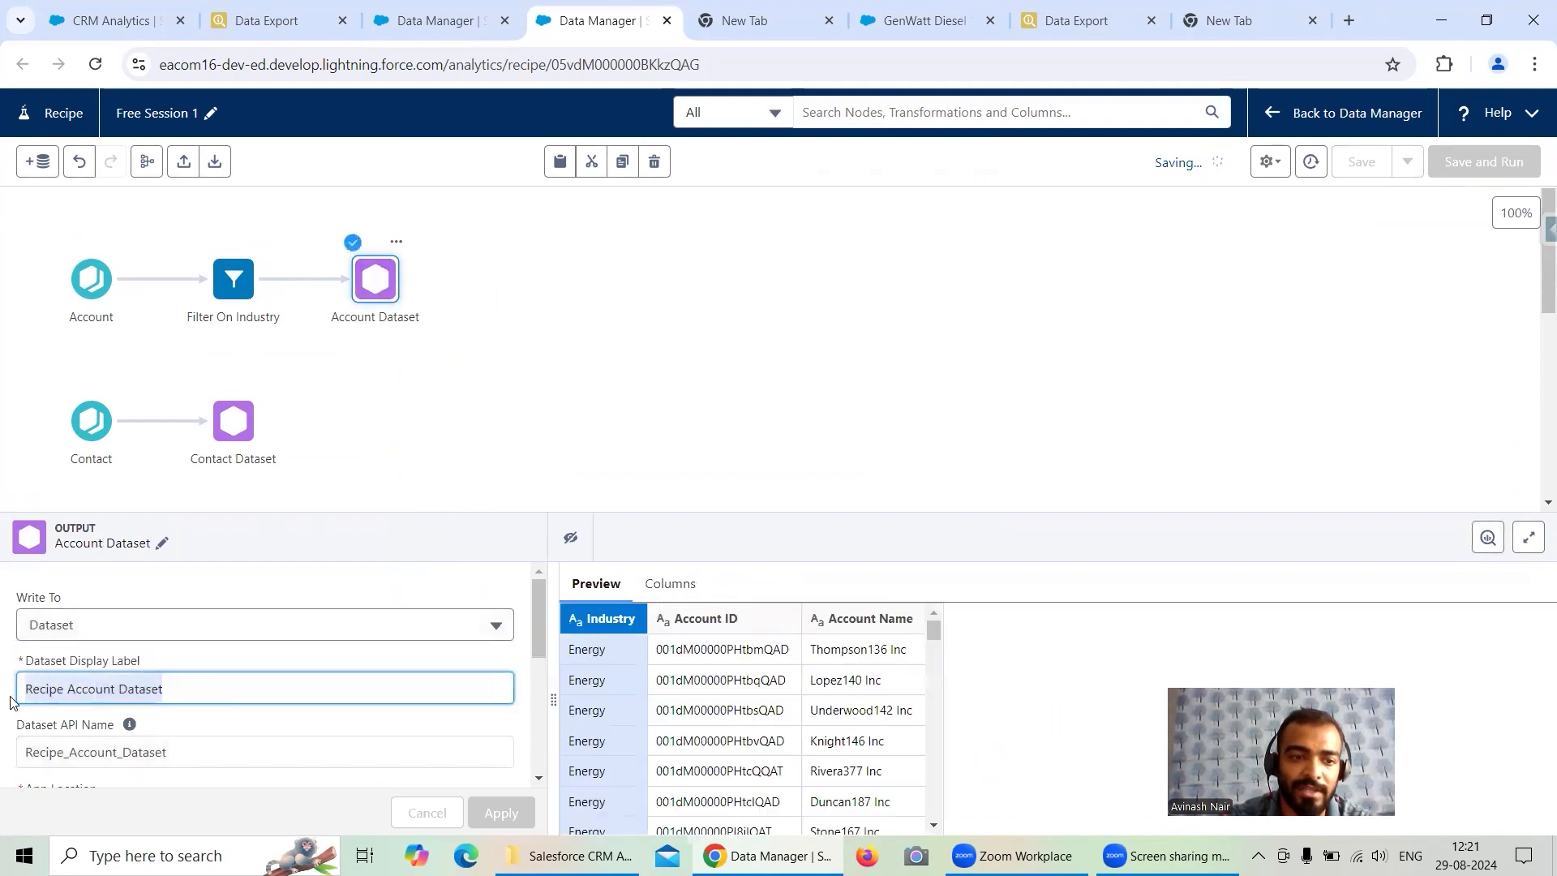
{"action": "left_click", "coordinate": [433, 37]}
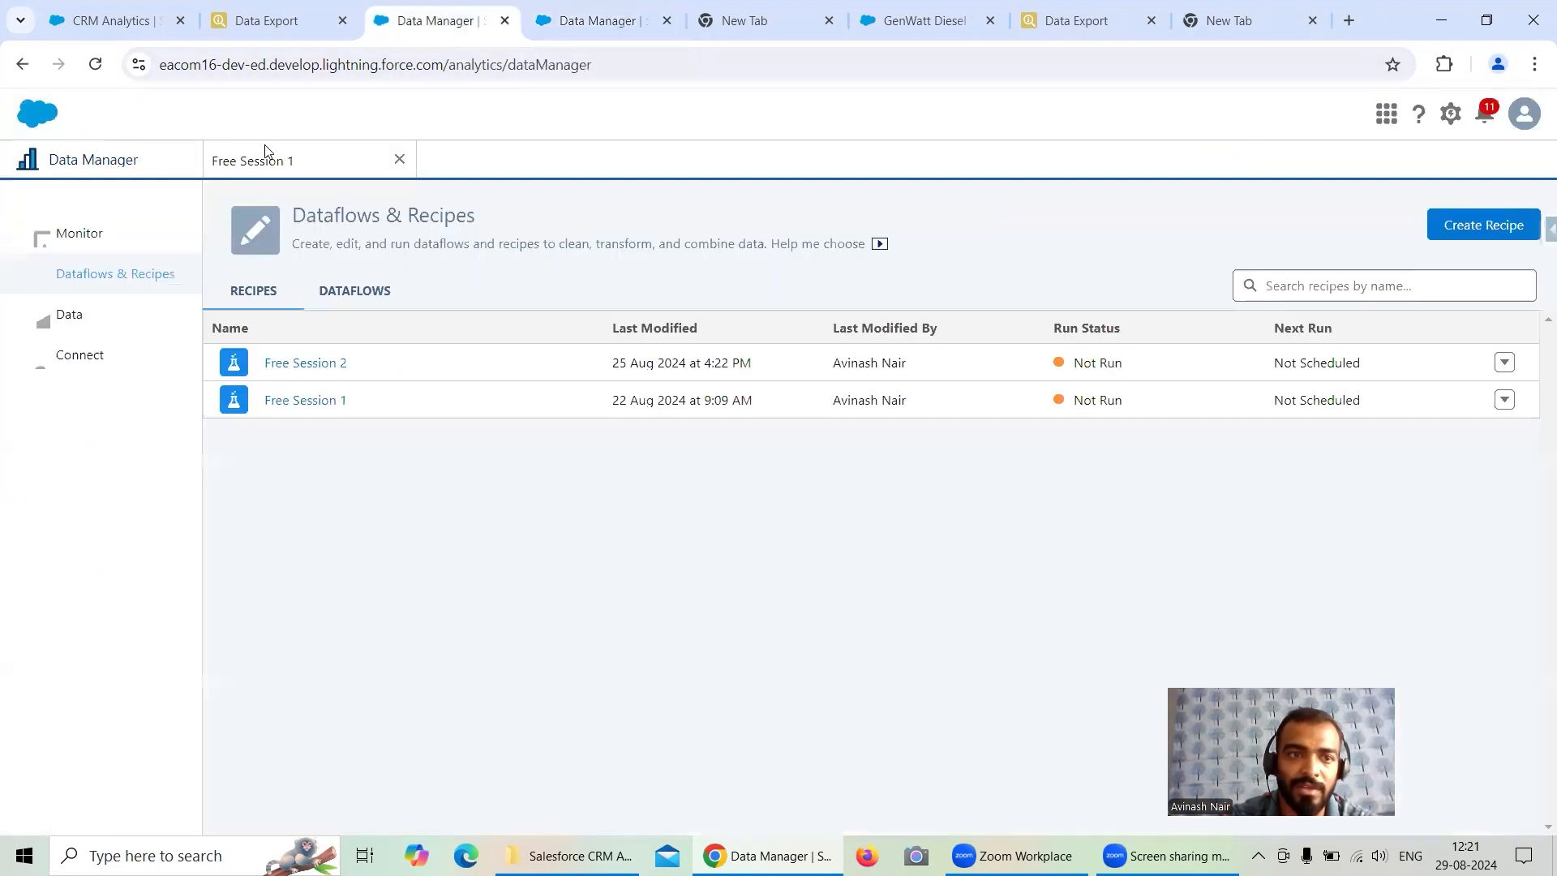
{"action": "left_click", "coordinate": [154, 233]}
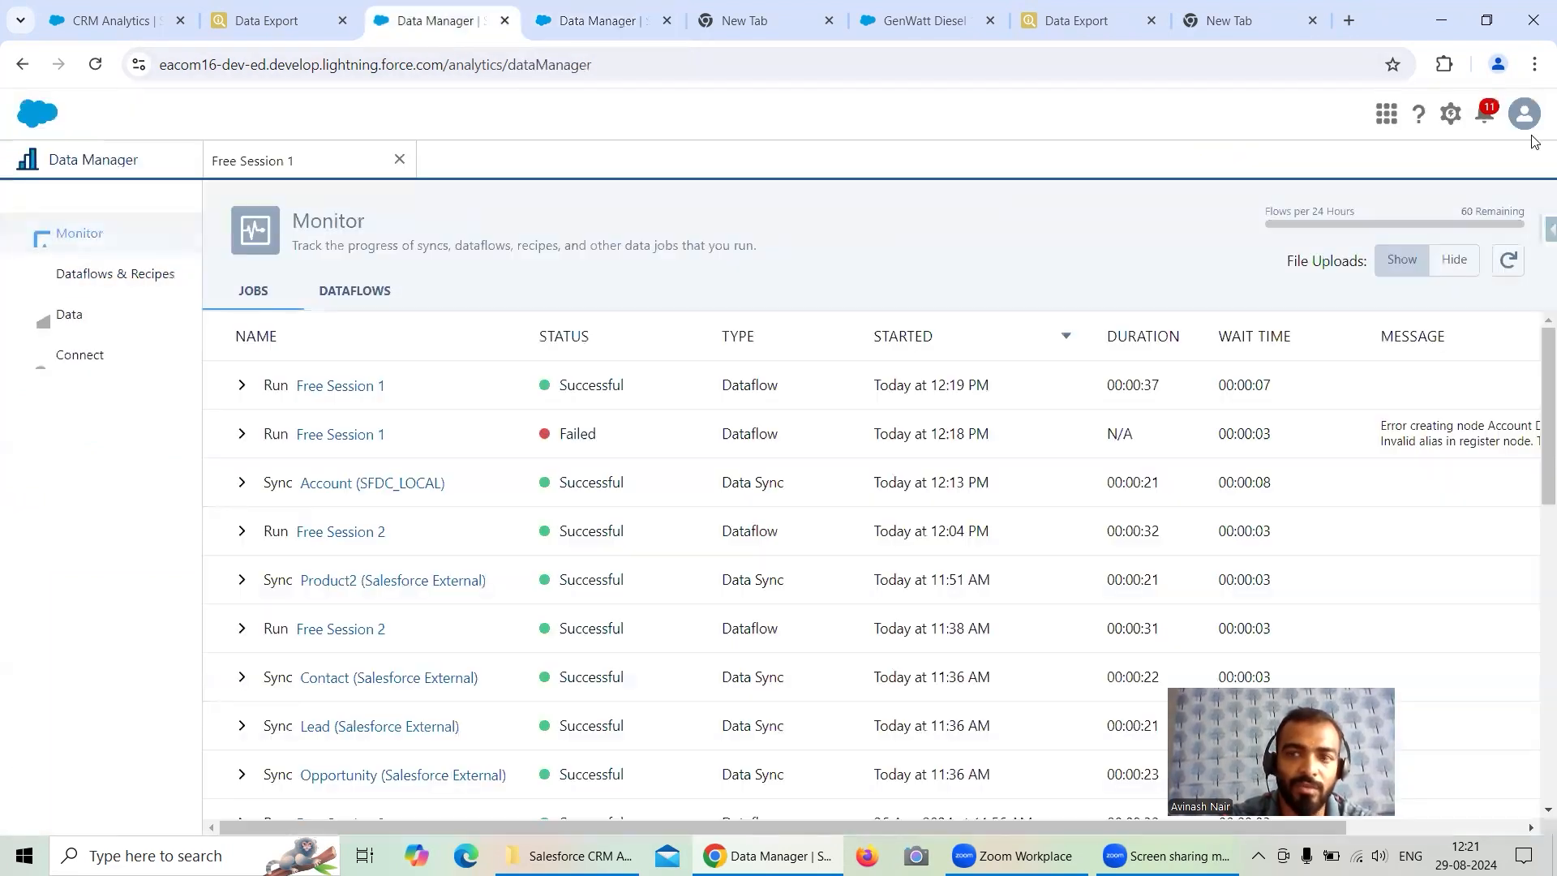
{"action": "left_click", "coordinate": [1508, 261]}
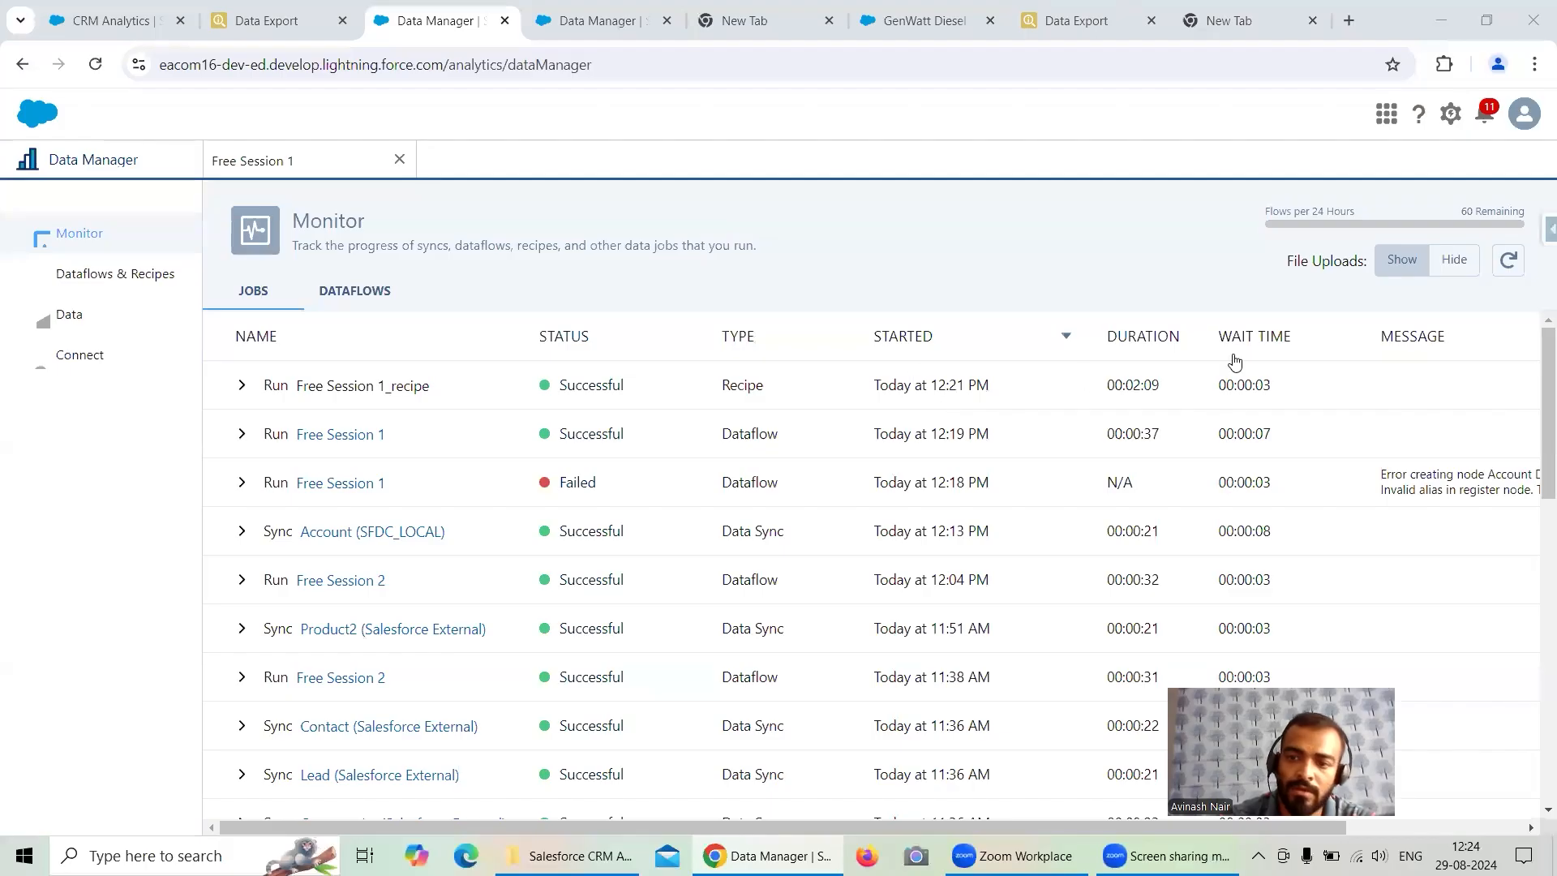
{"action": "left_click", "coordinate": [1509, 261]}
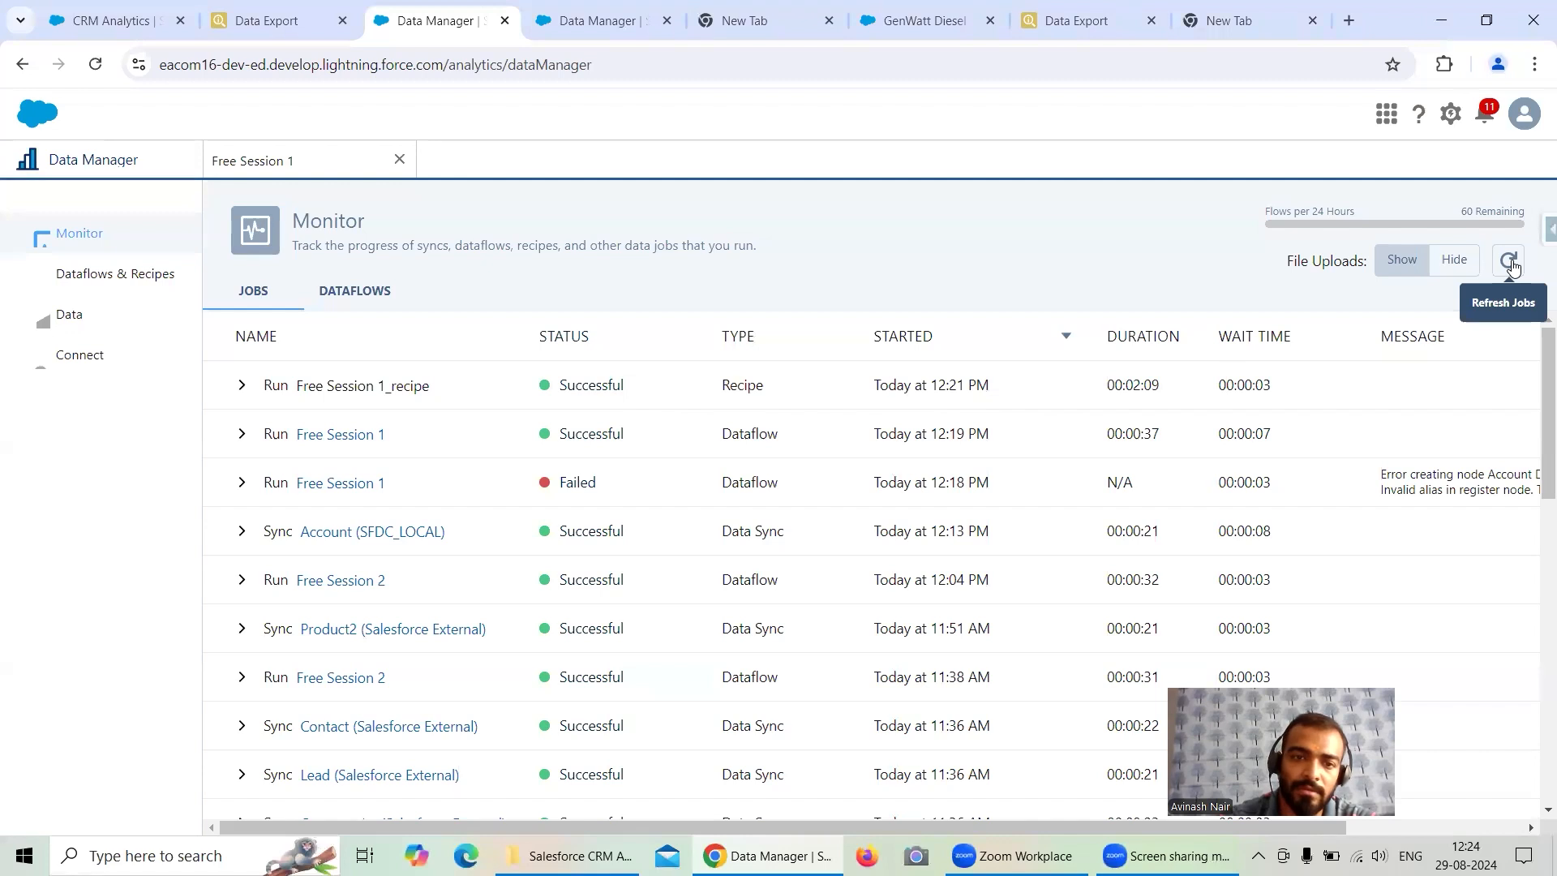
- Open Recipe Account Dataset from the Recipe Dataset app in a lens to check its row count
{"action": "left_click", "coordinate": [115, 25]}
{"action": "left_click", "coordinate": [120, 161]}
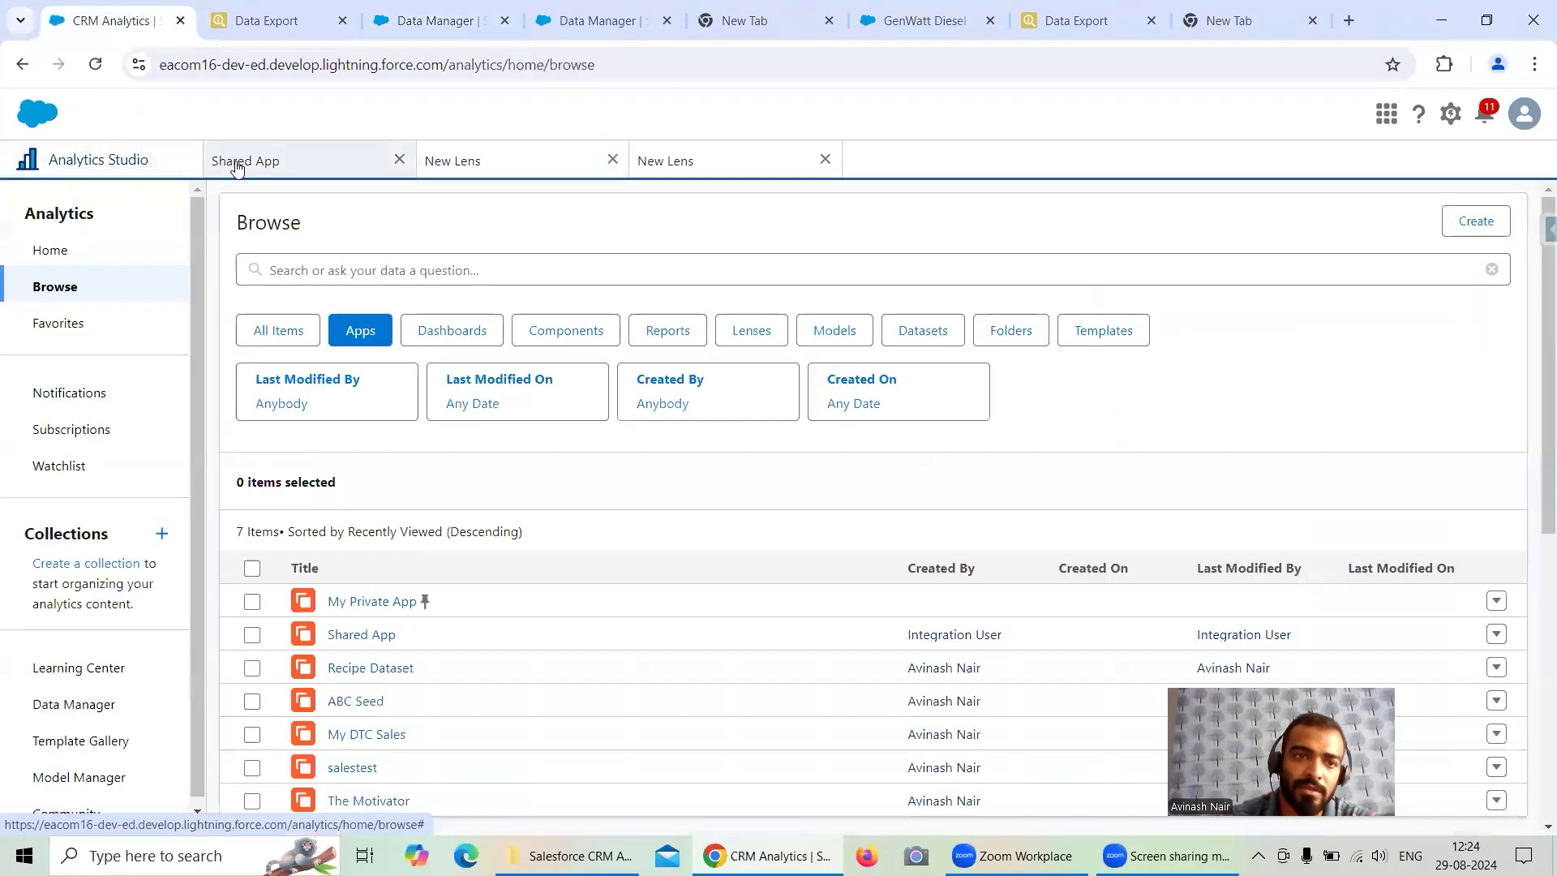
{"action": "scroll", "coordinate": [423, 568], "scroll_direction": "down", "scroll_amount": 2}
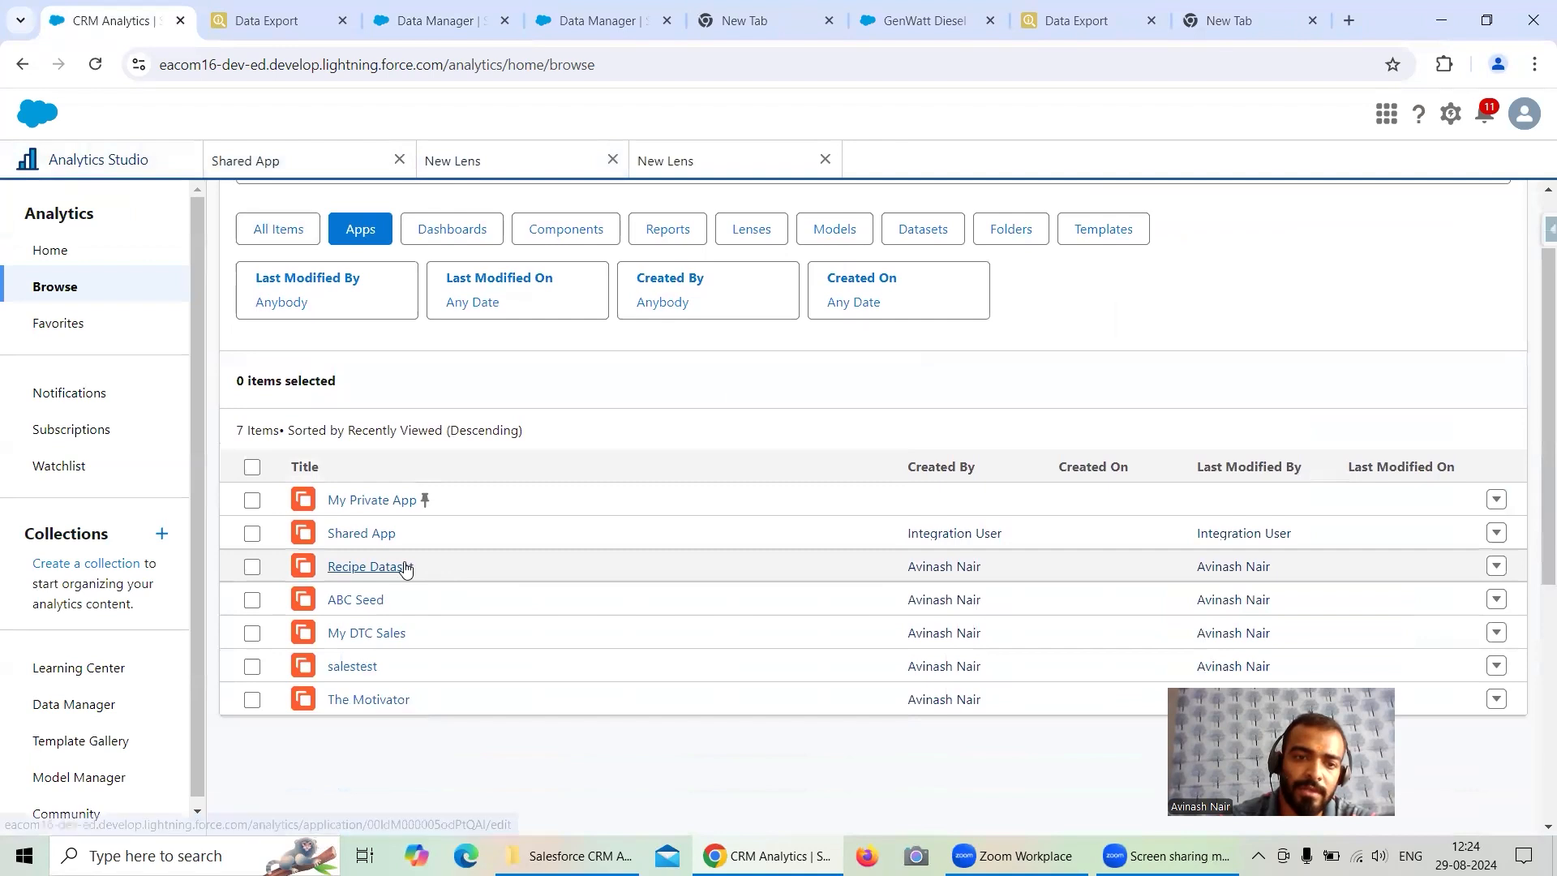
{"action": "left_click", "coordinate": [422, 566]}
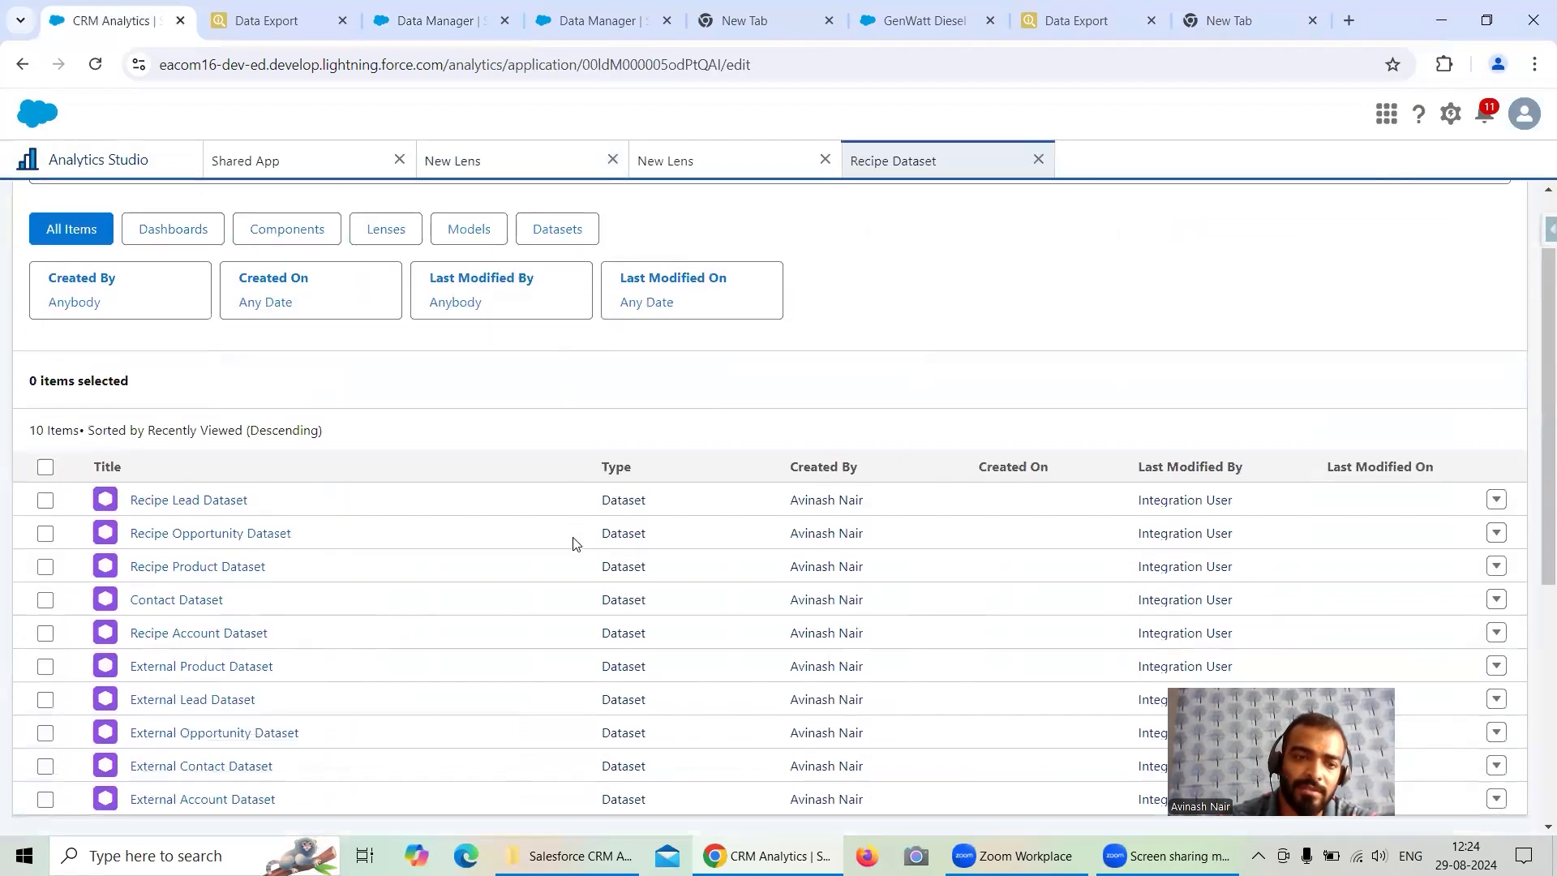
{"action": "scroll", "coordinate": [576, 543], "scroll_direction": "down", "scroll_amount": 3}
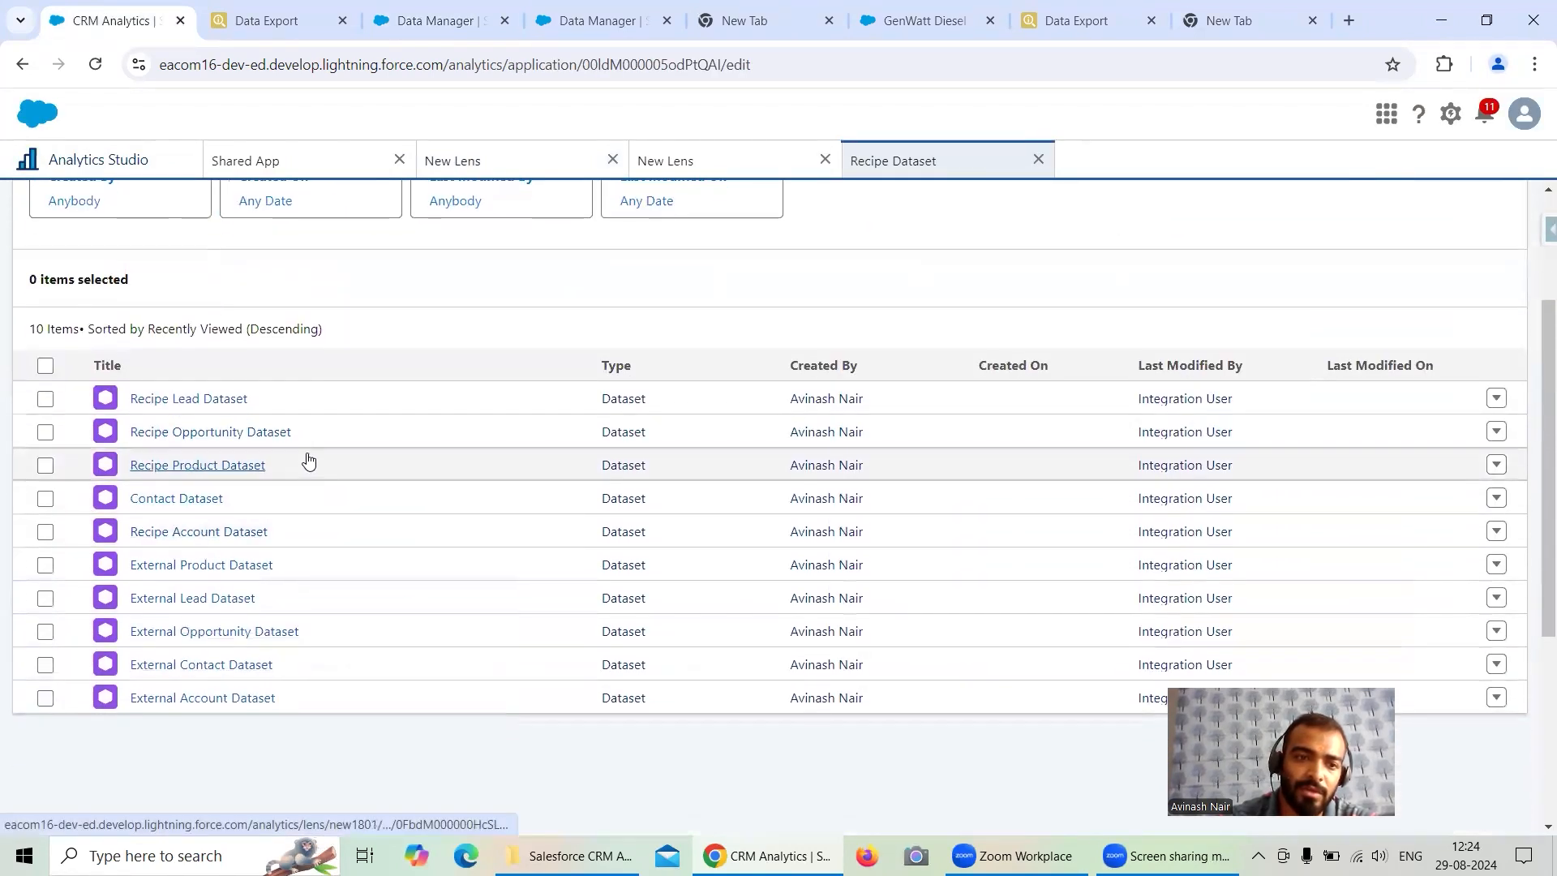
{"action": "left_click", "coordinate": [241, 531]}
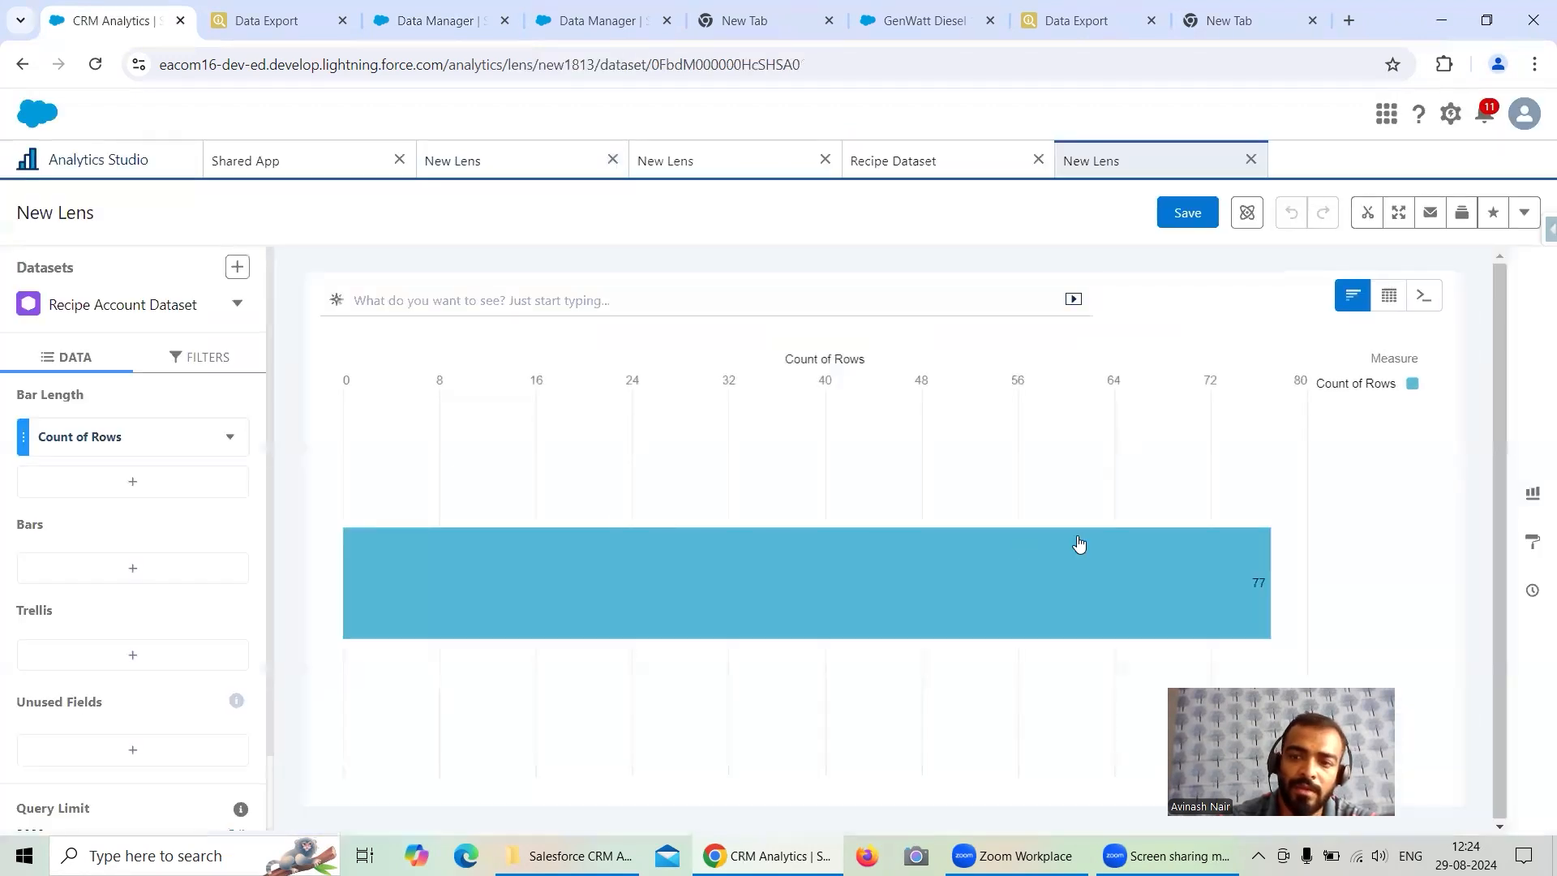
{"action": "mouse_move", "coordinate": [1079, 541]}
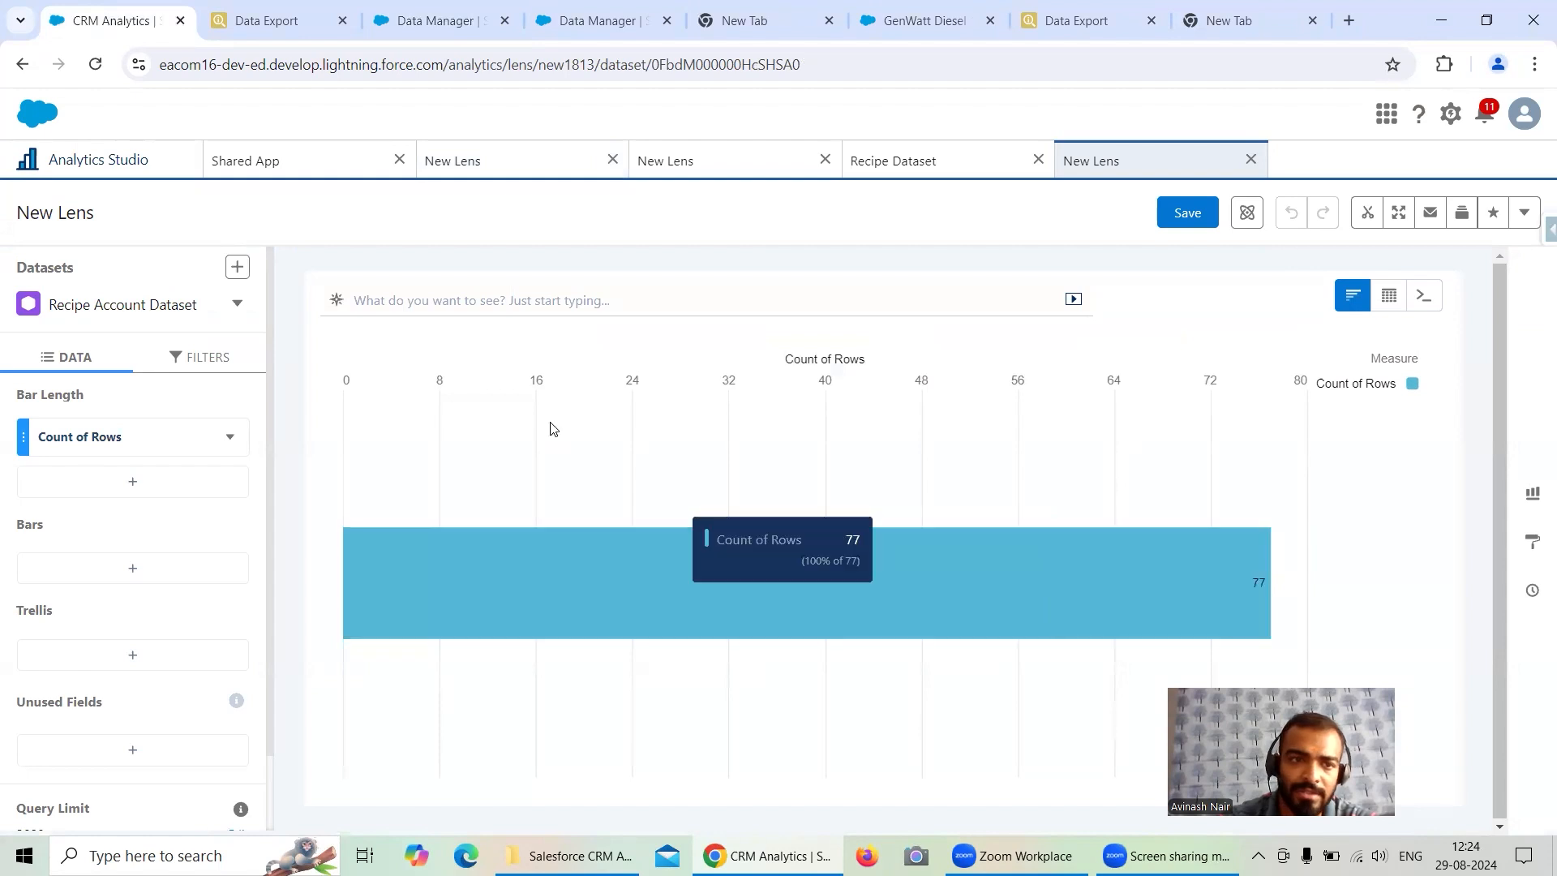
- Review the recipe's filter and output nodes and the Monitor jobs list
{"action": "left_click", "coordinate": [595, 22]}
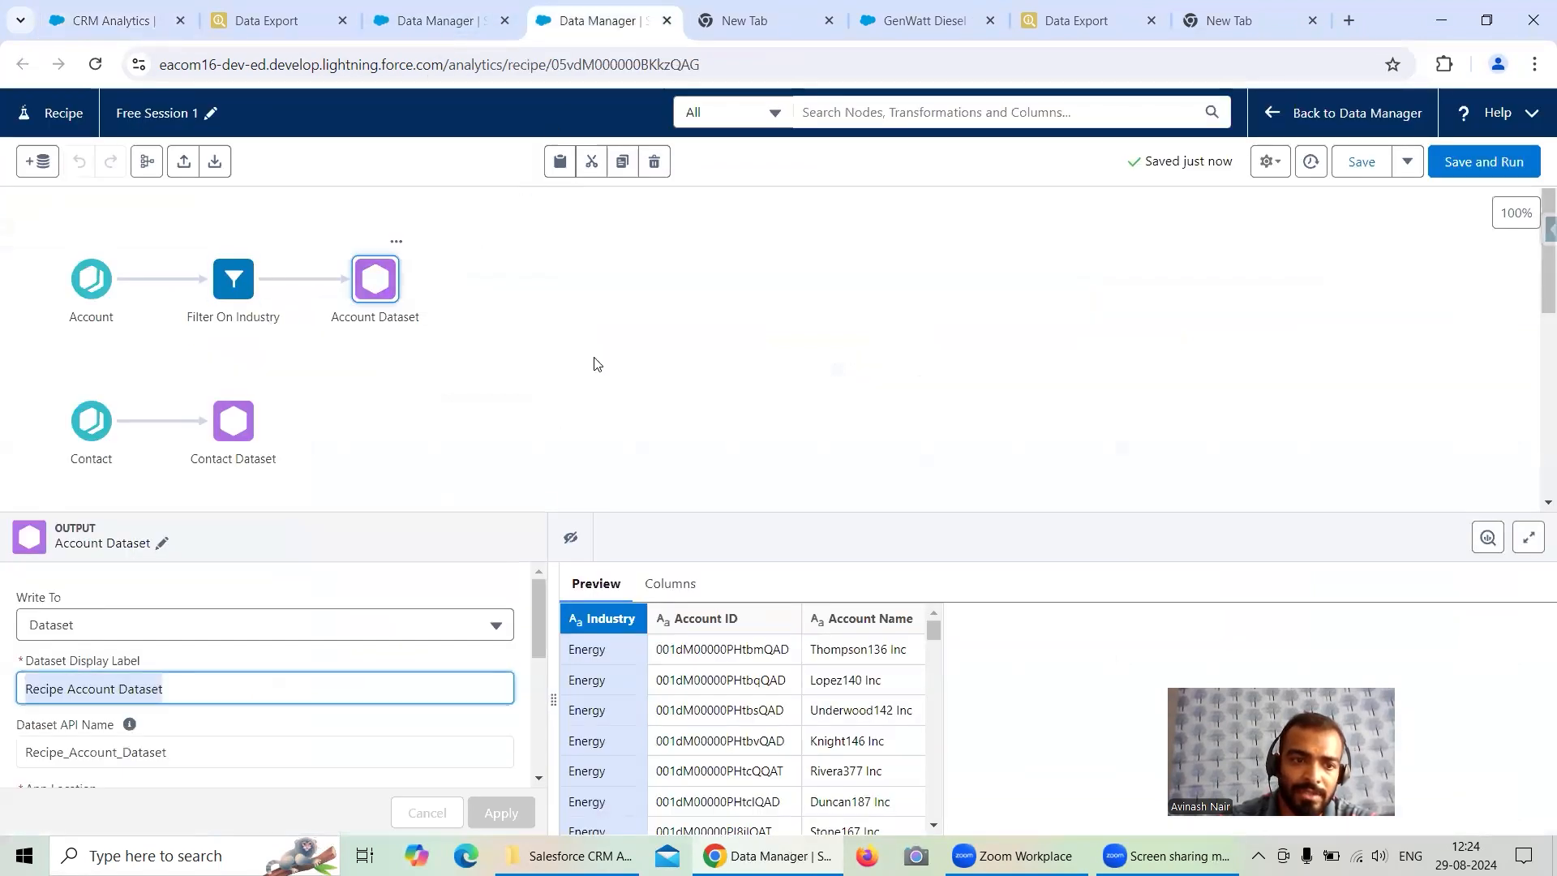
{"action": "scroll", "coordinate": [408, 646], "scroll_direction": "down", "scroll_amount": 2}
{"action": "scroll", "coordinate": [408, 651], "scroll_direction": "down", "scroll_amount": 2}
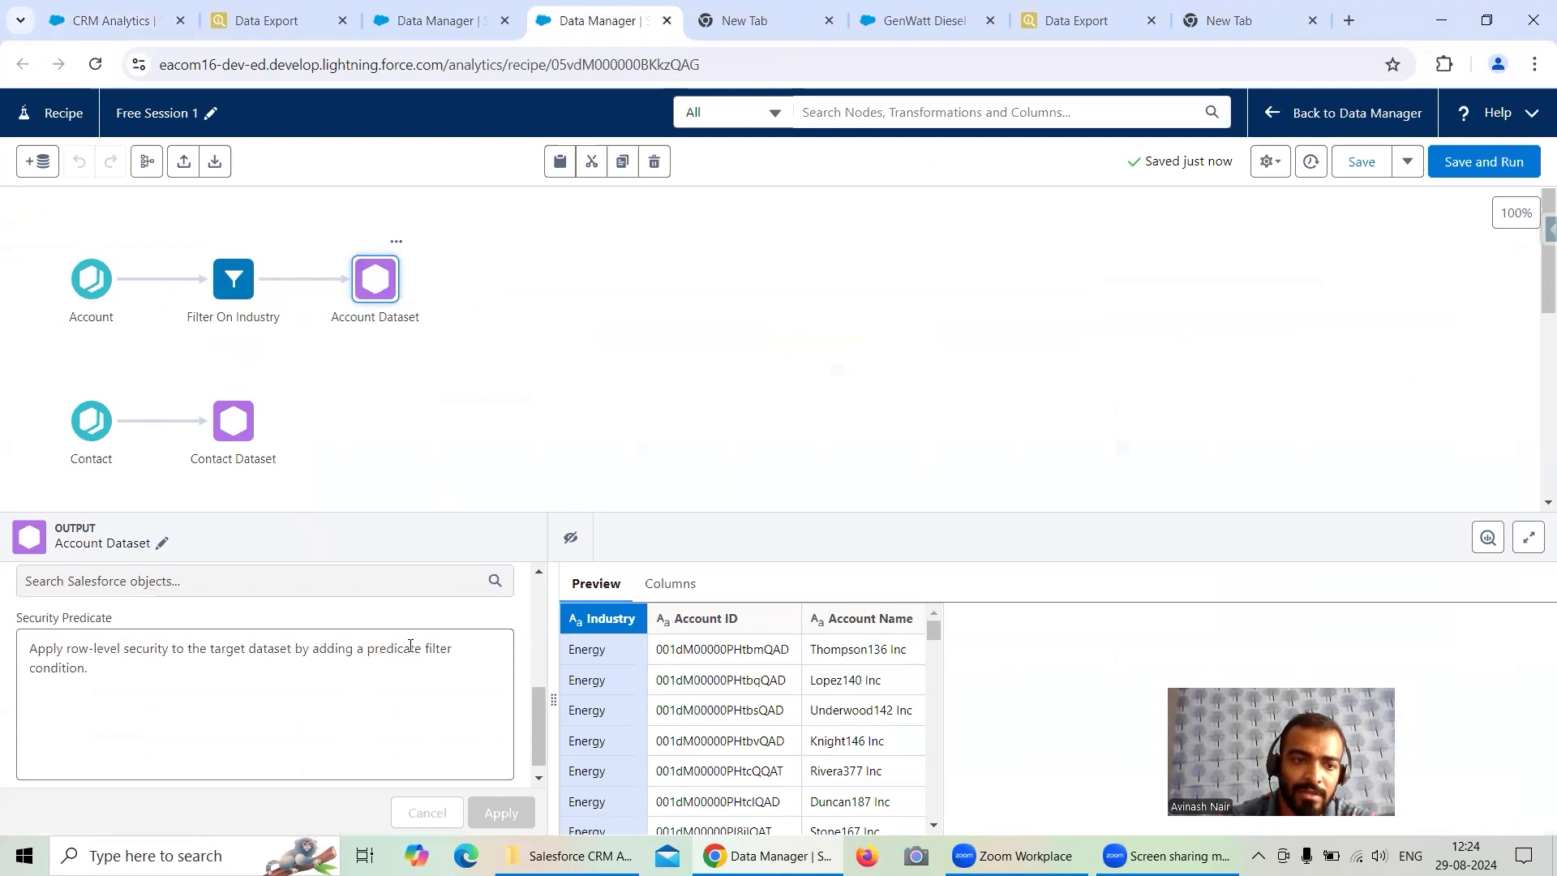
{"action": "left_click", "coordinate": [455, 410]}
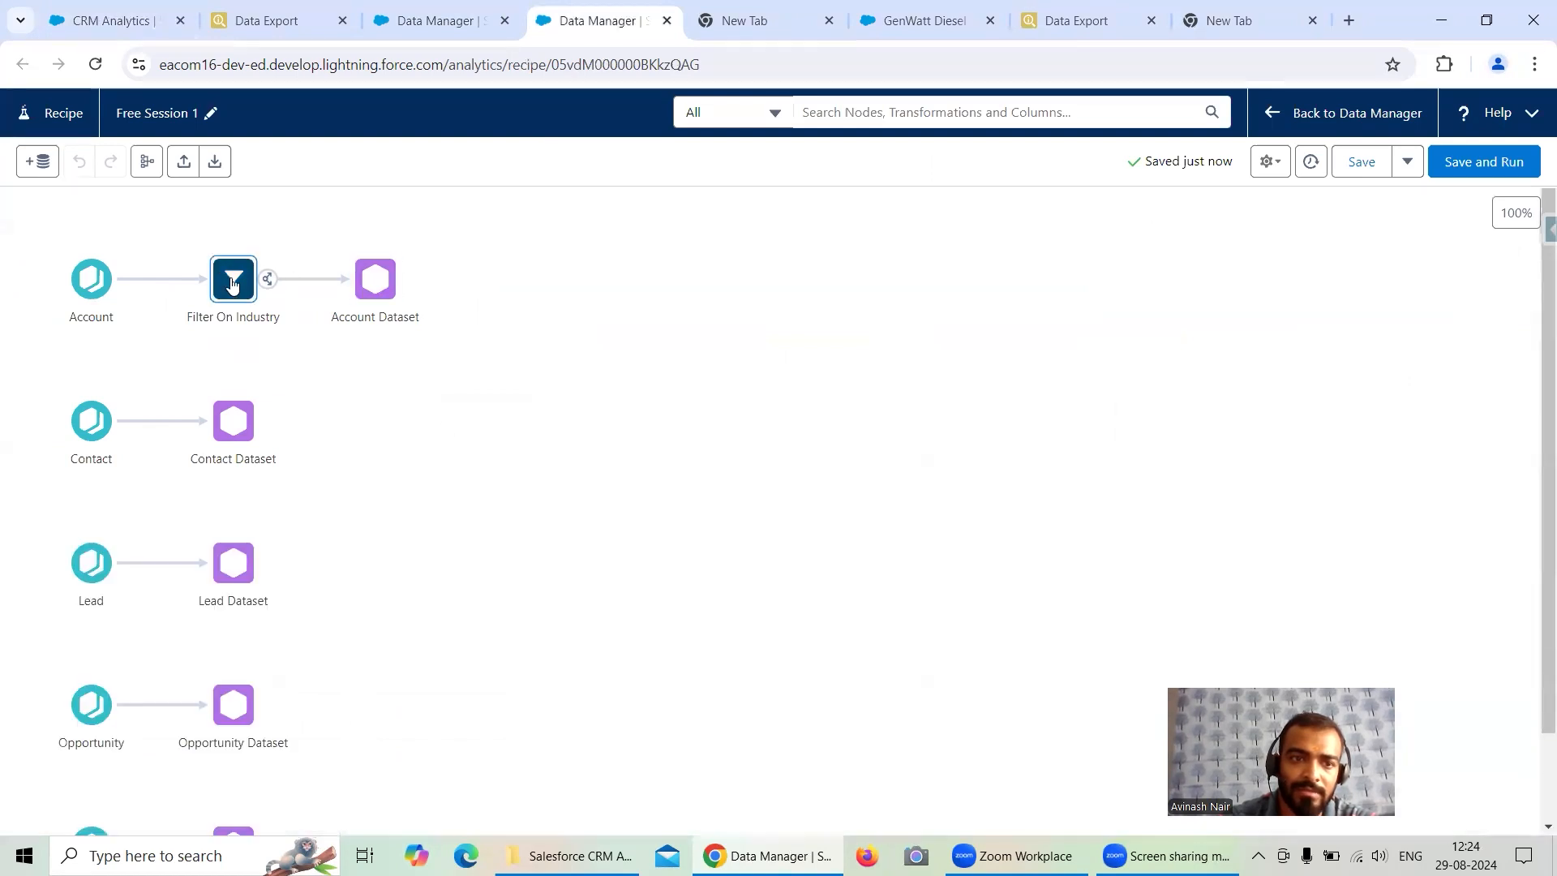
{"action": "left_click", "coordinate": [422, 20]}
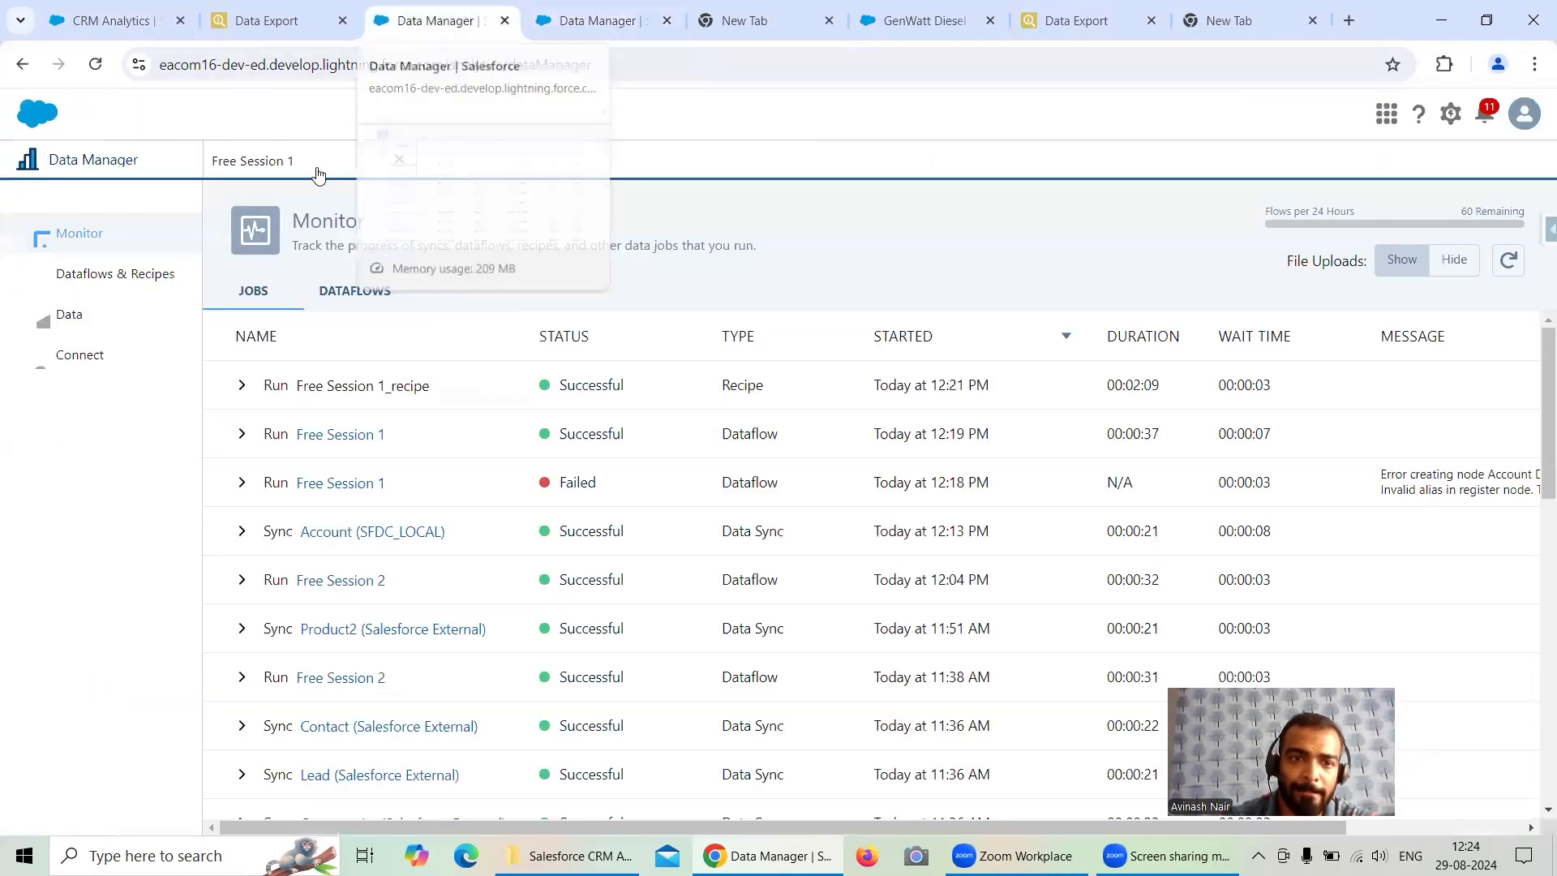
{"action": "left_click", "coordinate": [539, 24]}
{"action": "left_click", "coordinate": [380, 294]}
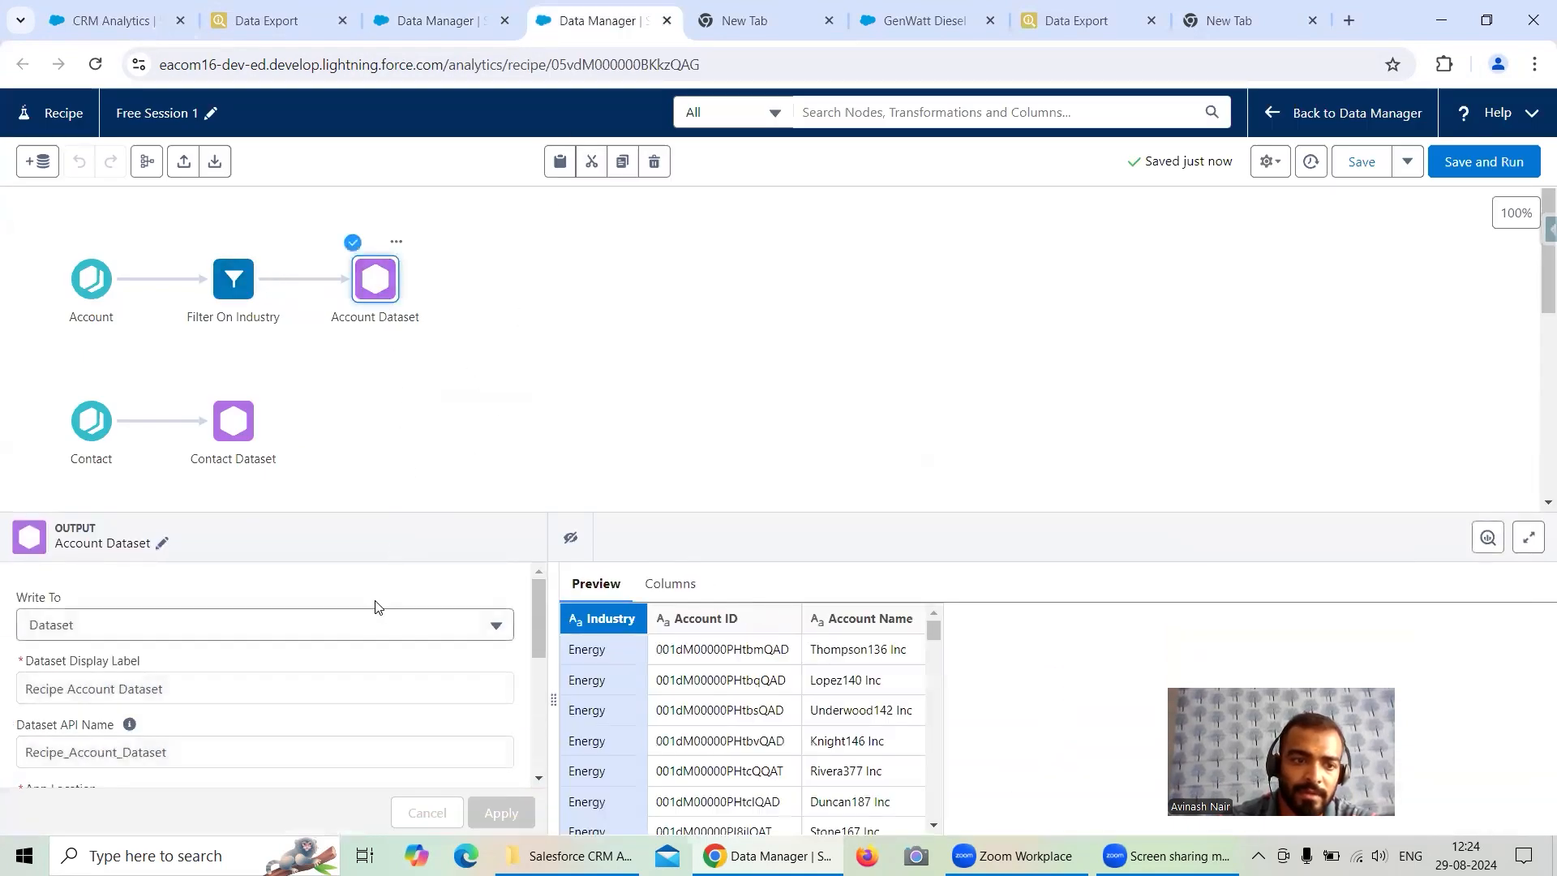
{"action": "left_click", "coordinate": [266, 12]}
- Compare the dataset lens with the Data Export query results and reload the lens
{"action": "left_click", "coordinate": [120, 23]}
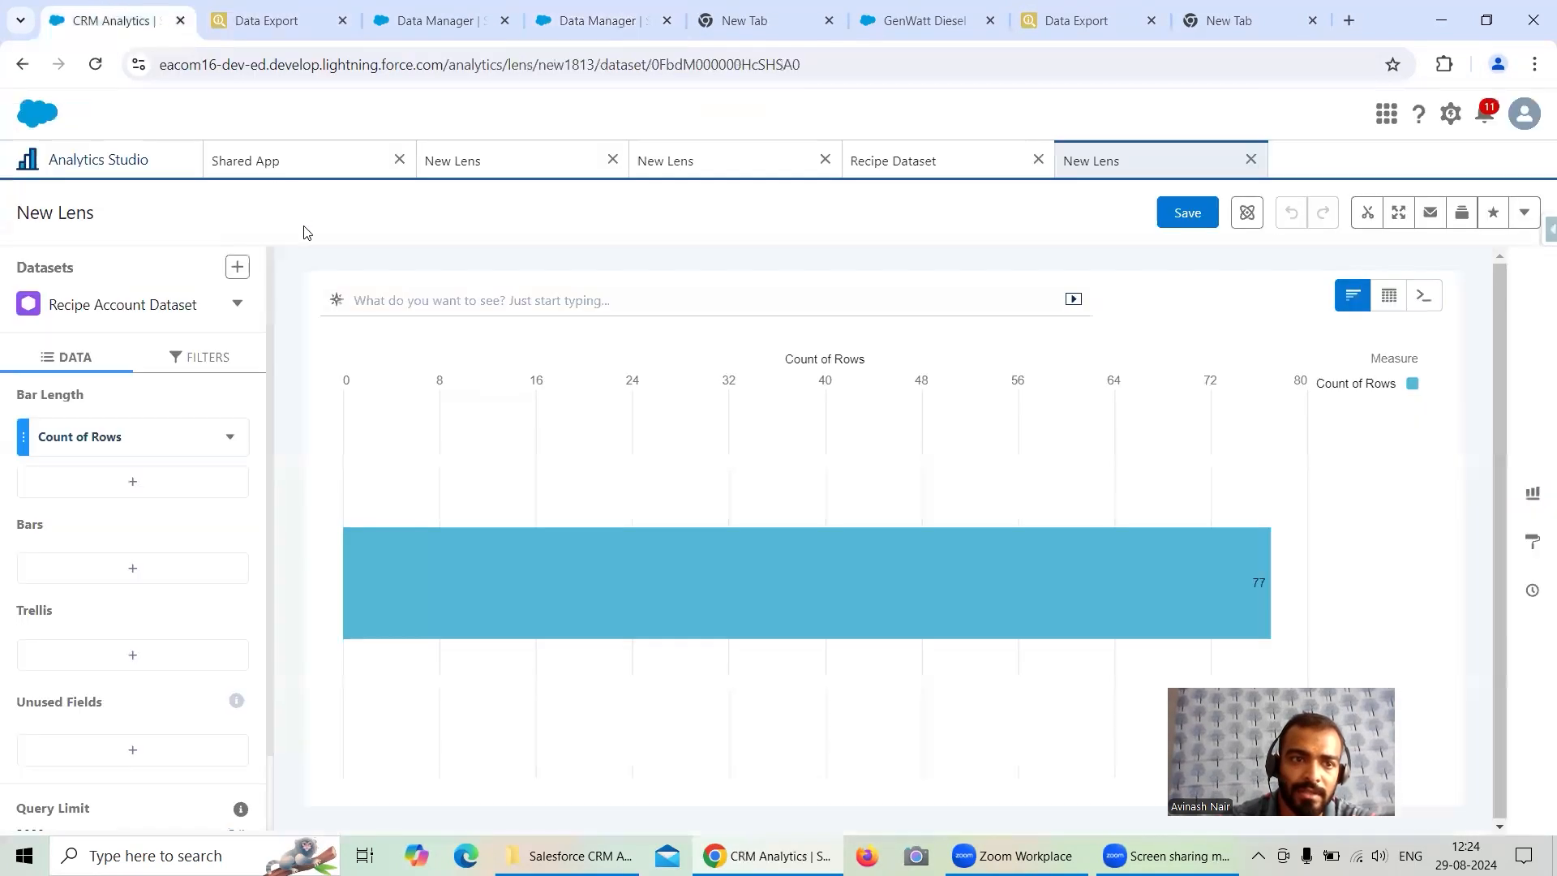
{"action": "left_click", "coordinate": [249, 23]}
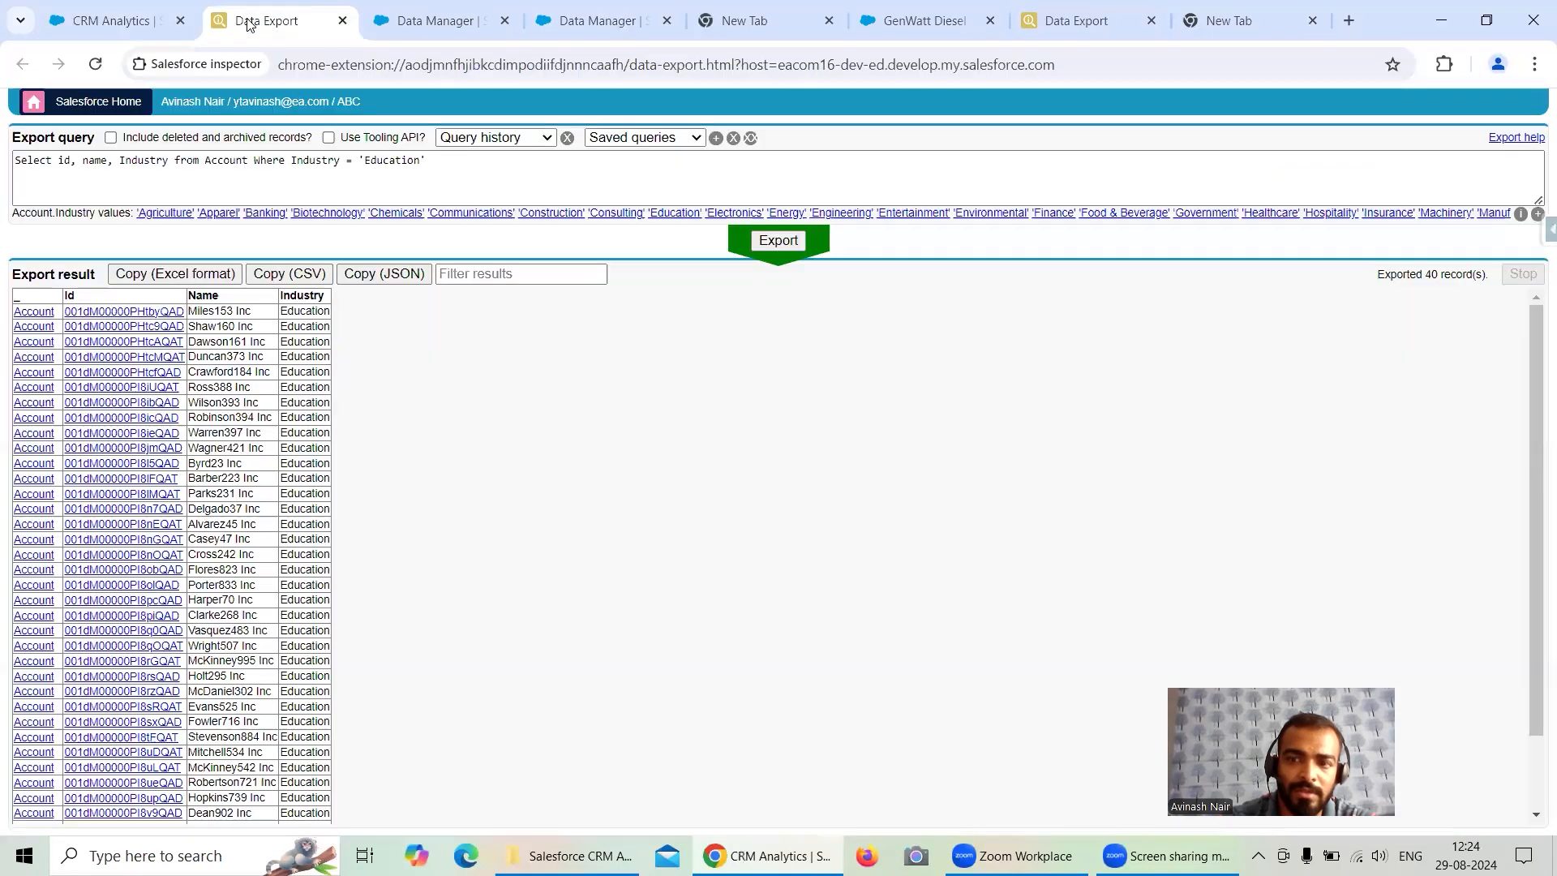
{"action": "left_click", "coordinate": [120, 23]}
{"action": "left_click", "coordinate": [95, 64]}
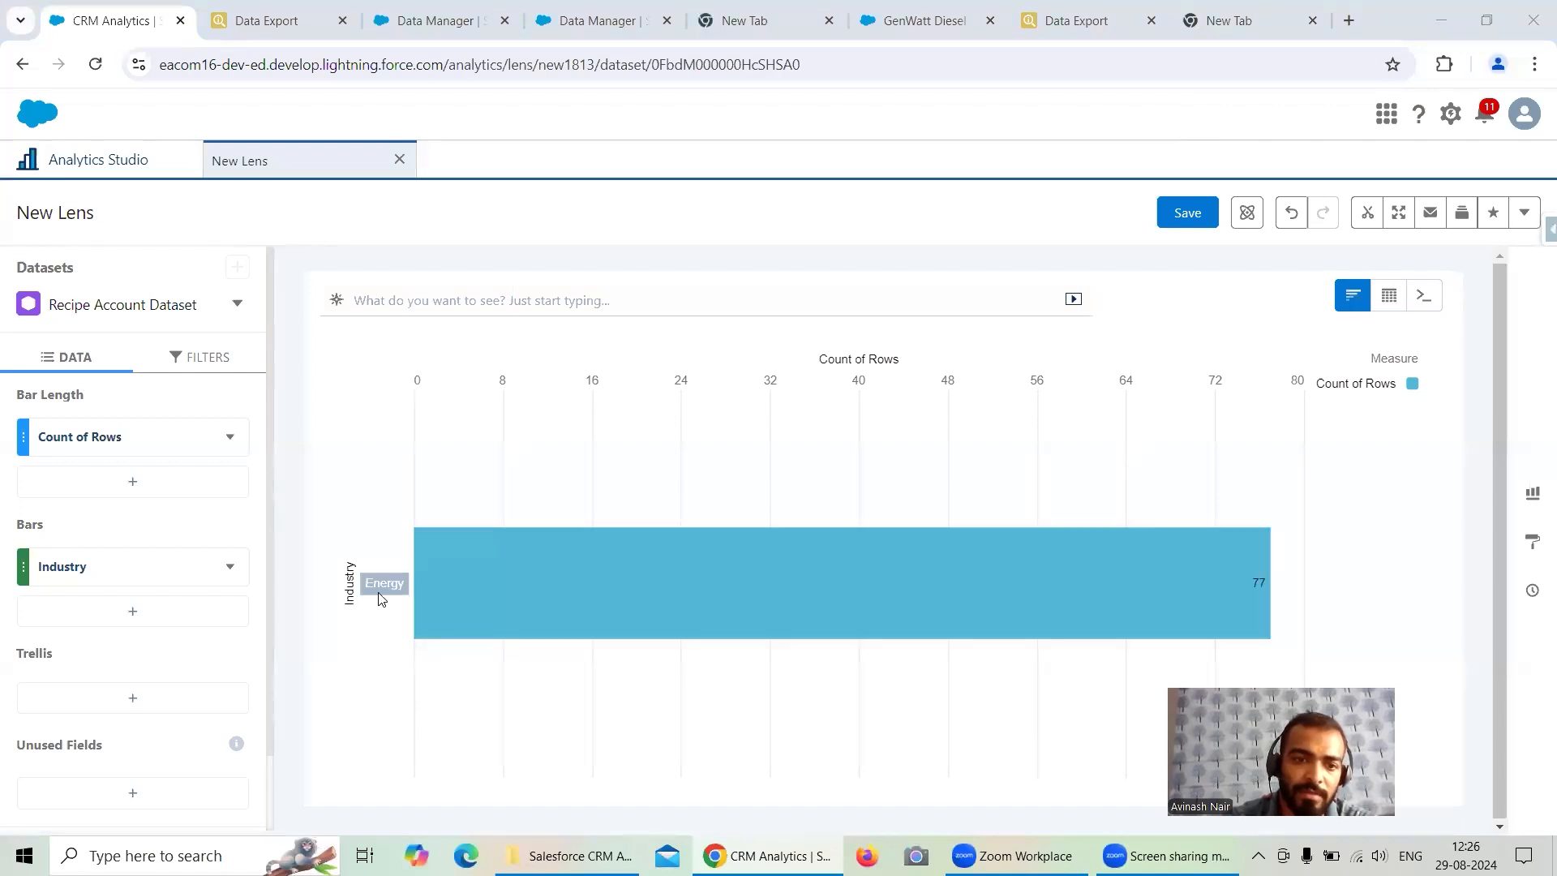
- Change the Filter On Industry condition to Industry equals Education and apply it
{"action": "left_click", "coordinate": [385, 31]}
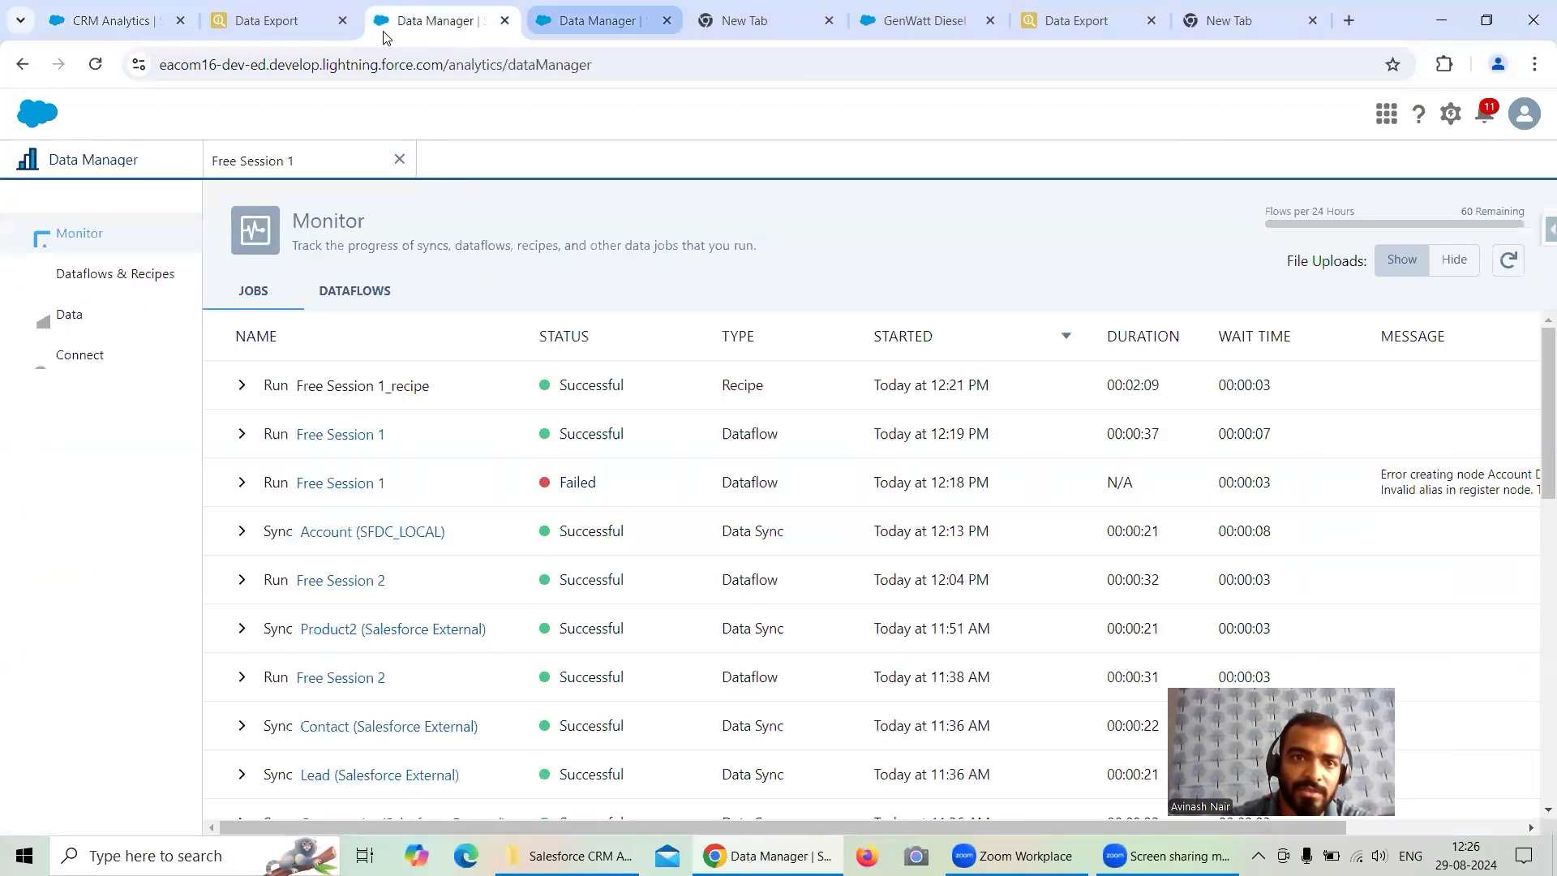
{"action": "left_click", "coordinate": [539, 31]}
{"action": "left_click", "coordinate": [247, 282]}
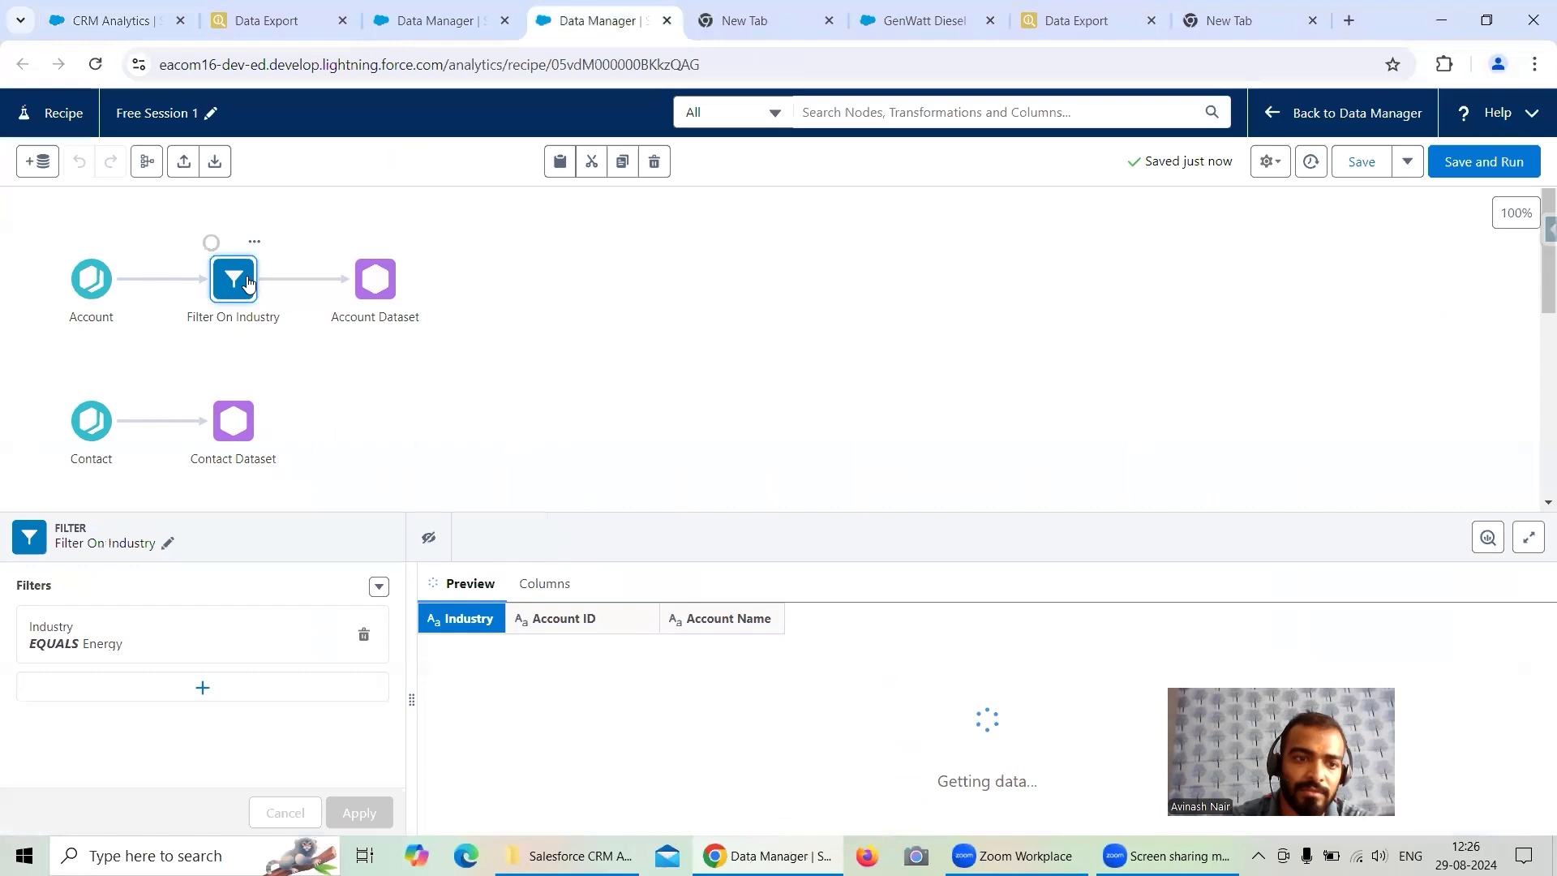
{"action": "left_click", "coordinate": [168, 645]}
{"action": "scroll", "coordinate": [520, 429], "scroll_direction": "down", "scroll_amount": 5}
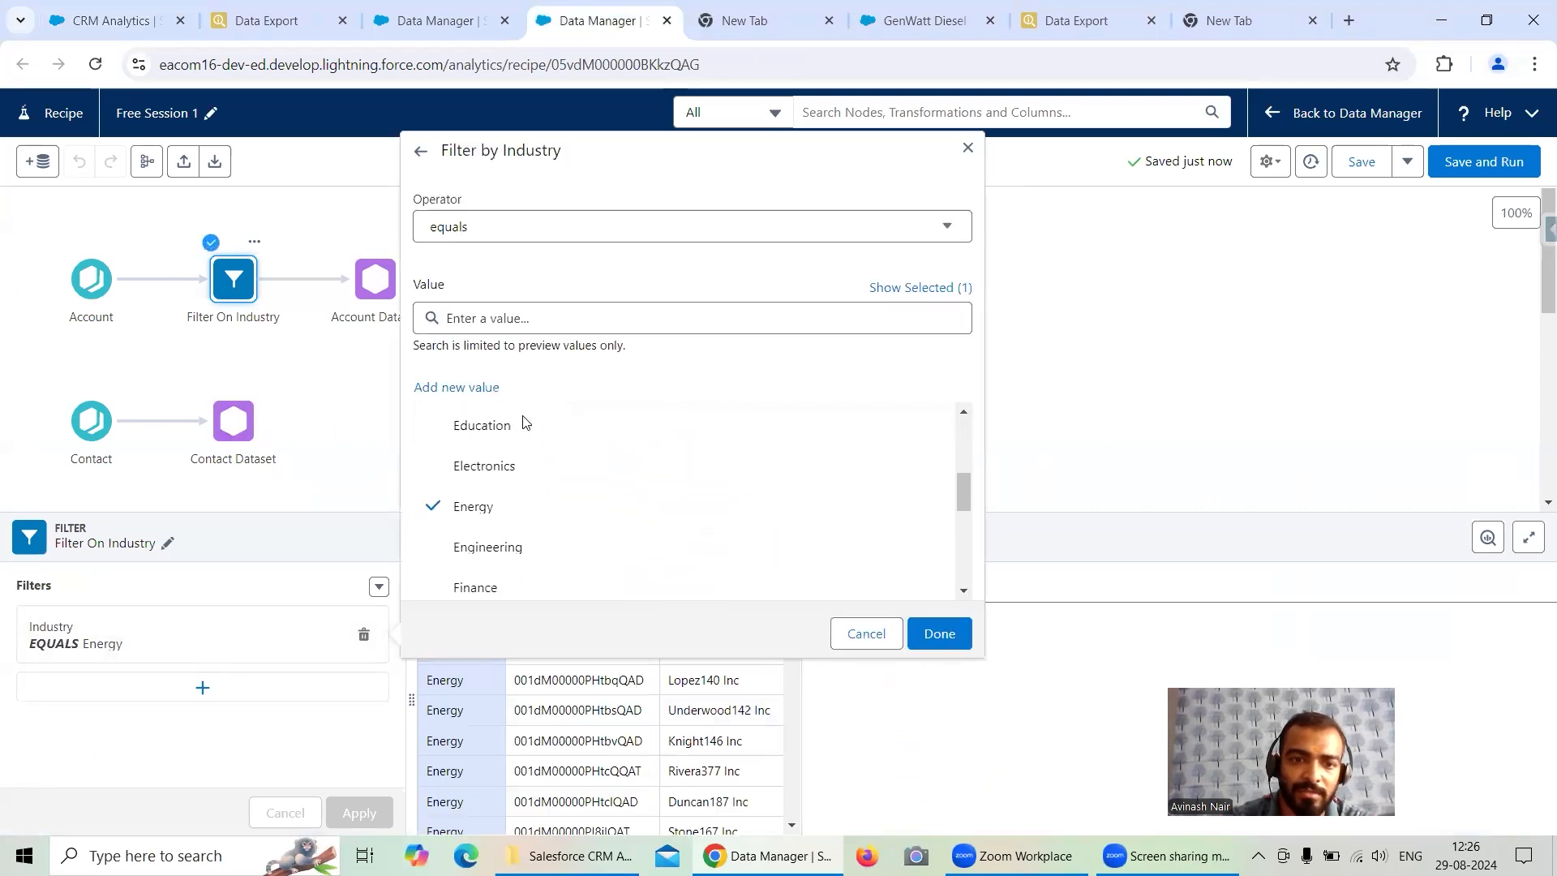
{"action": "left_click", "coordinate": [523, 480]}
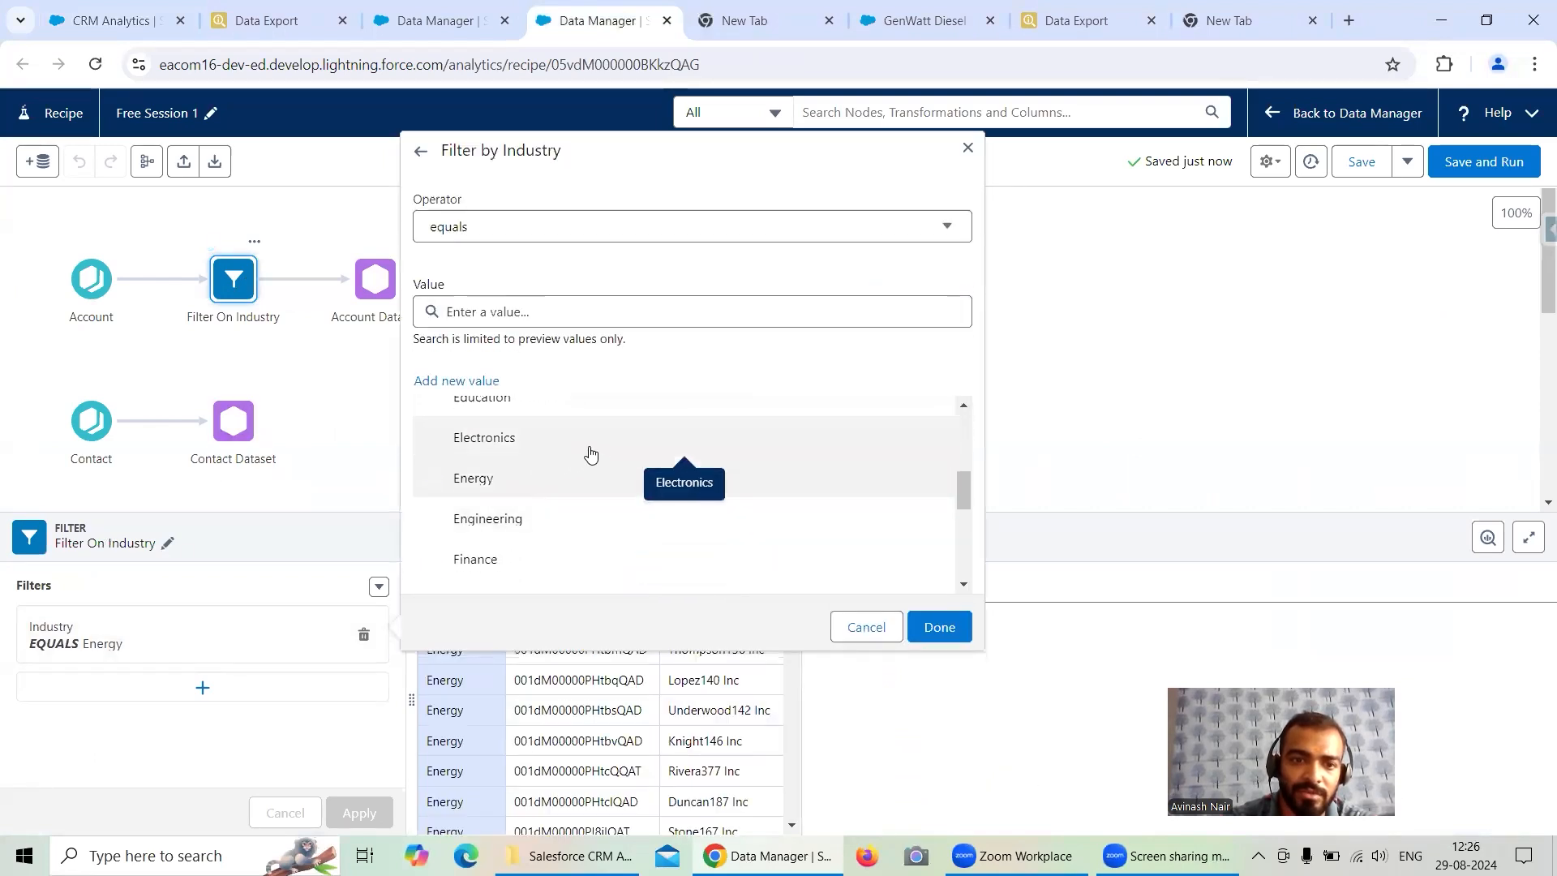
{"action": "left_click", "coordinate": [531, 410]}
{"action": "left_click", "coordinate": [940, 633]}
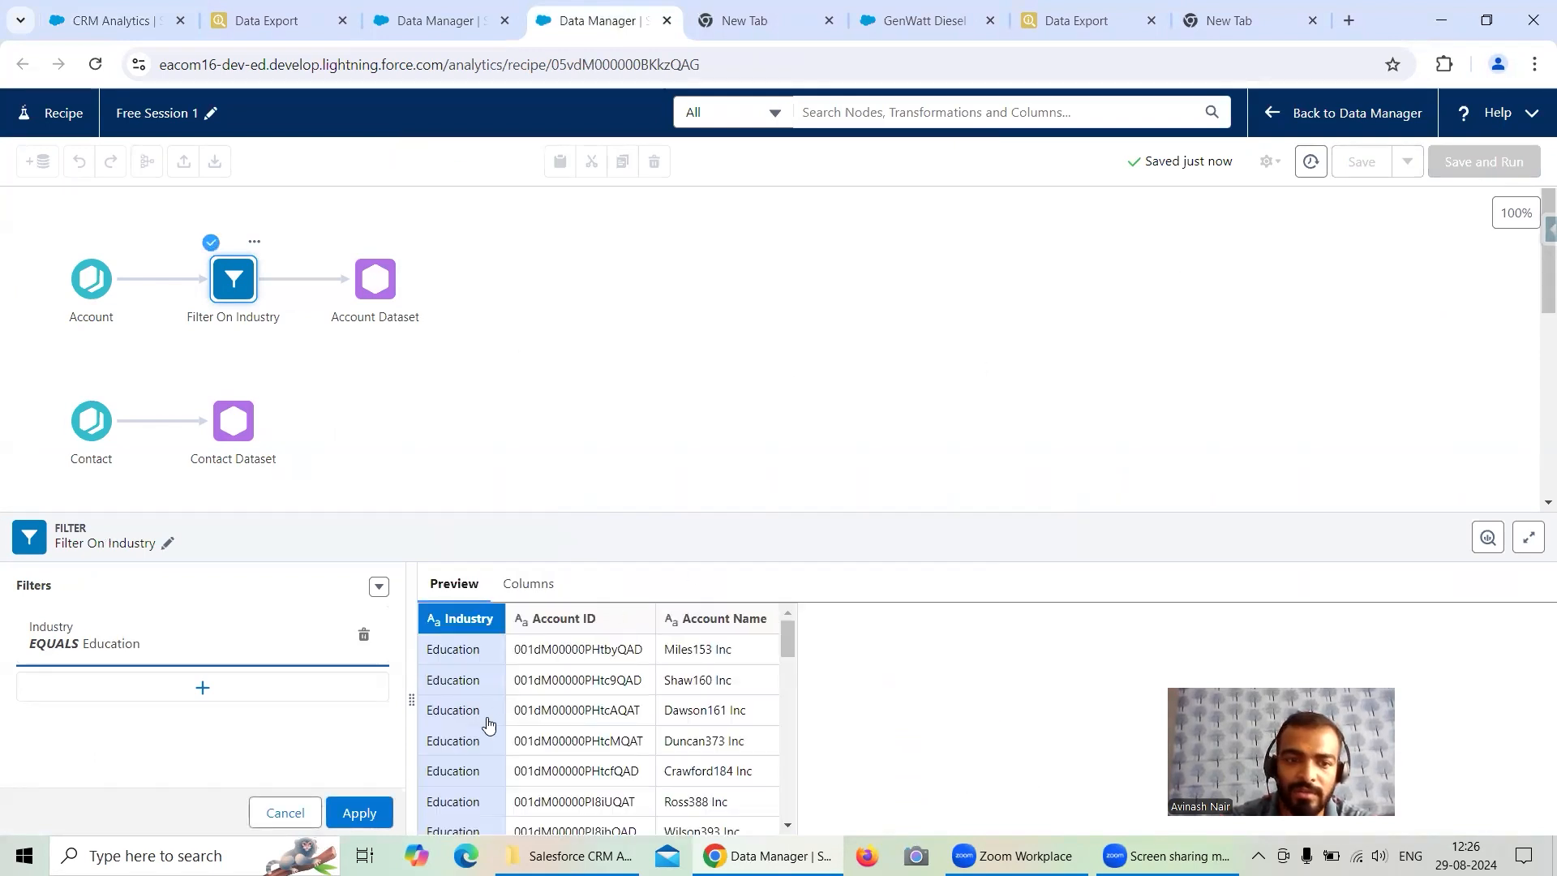
{"action": "left_click", "coordinate": [334, 811]}
- Save and run the recipe and refresh the Monitor jobs list to track the run
{"action": "left_click", "coordinate": [1480, 166]}
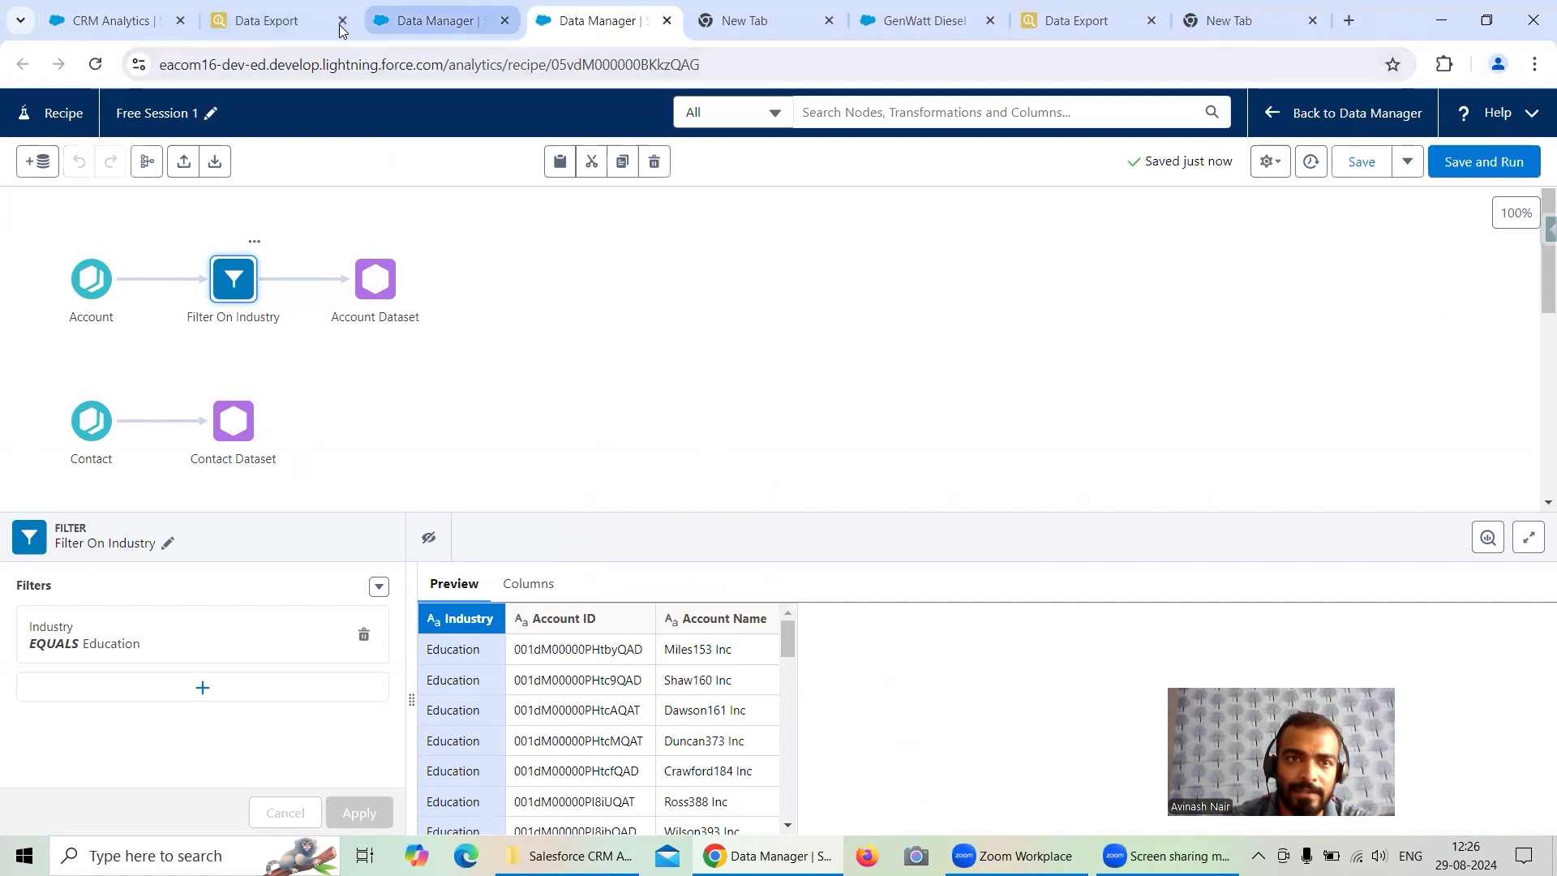
{"action": "left_click", "coordinate": [438, 20]}
{"action": "left_click", "coordinate": [1509, 260]}
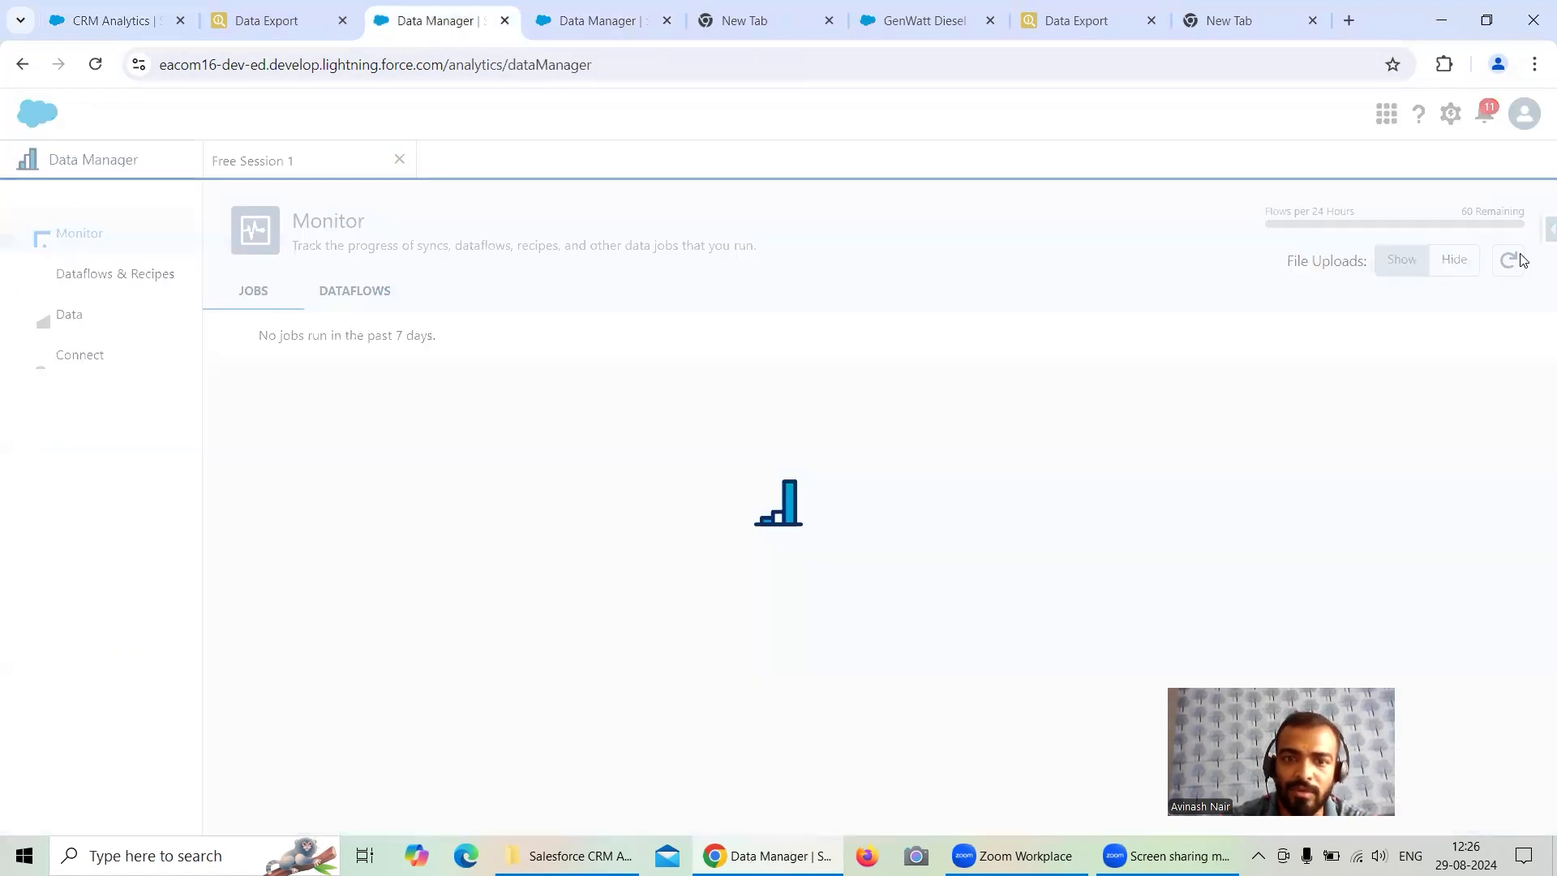
{"action": "left_click", "coordinate": [1510, 260]}
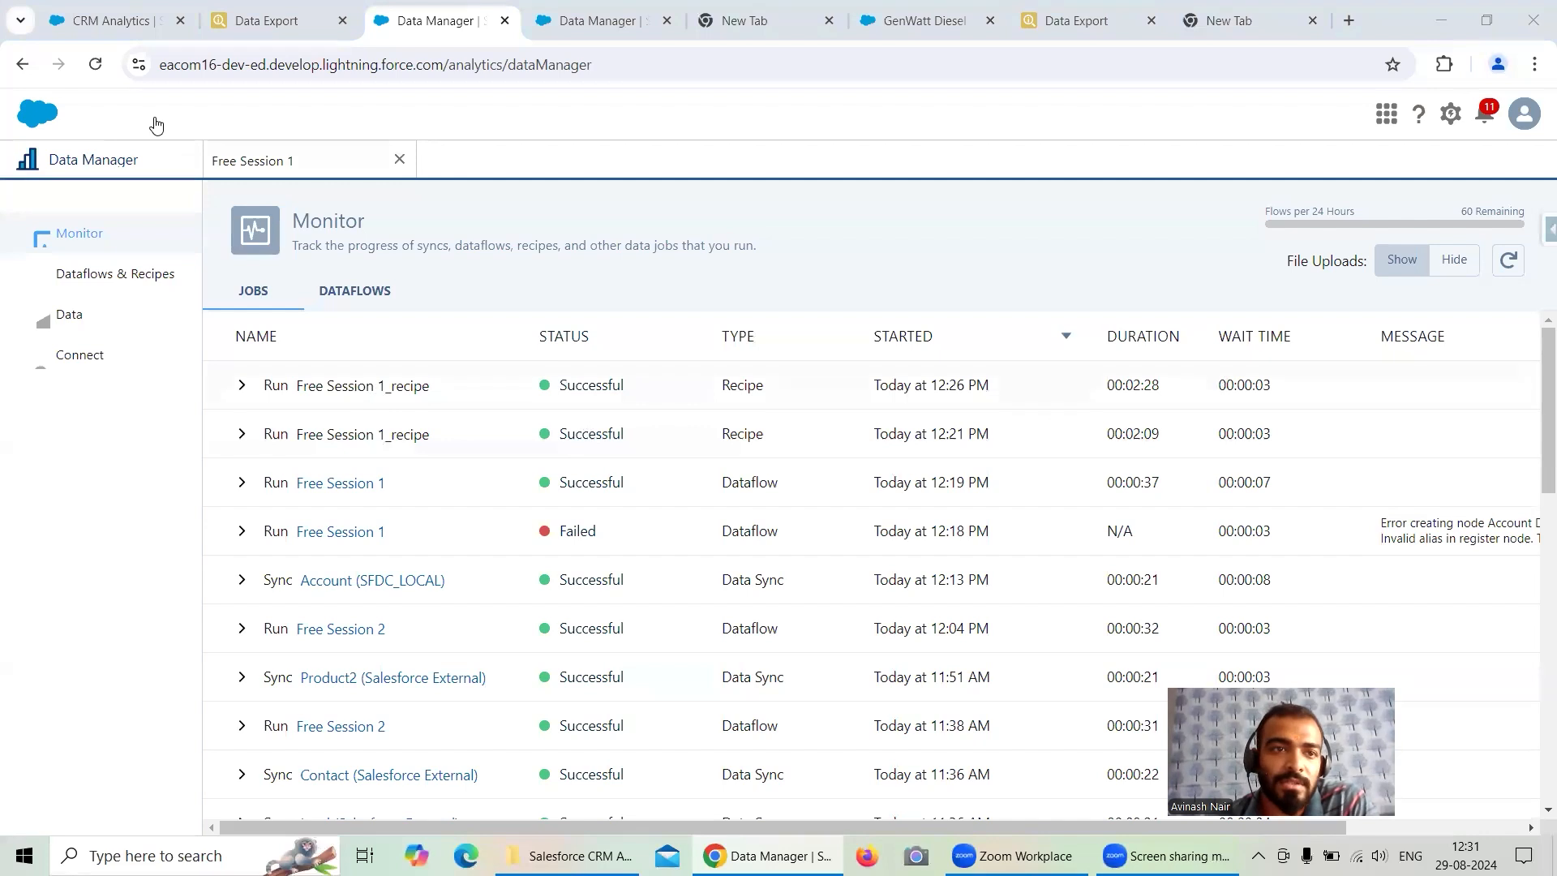
- Reload the Recipe Account Dataset lens and compare its row count with the Data Export results
{"action": "left_click", "coordinate": [99, 20]}
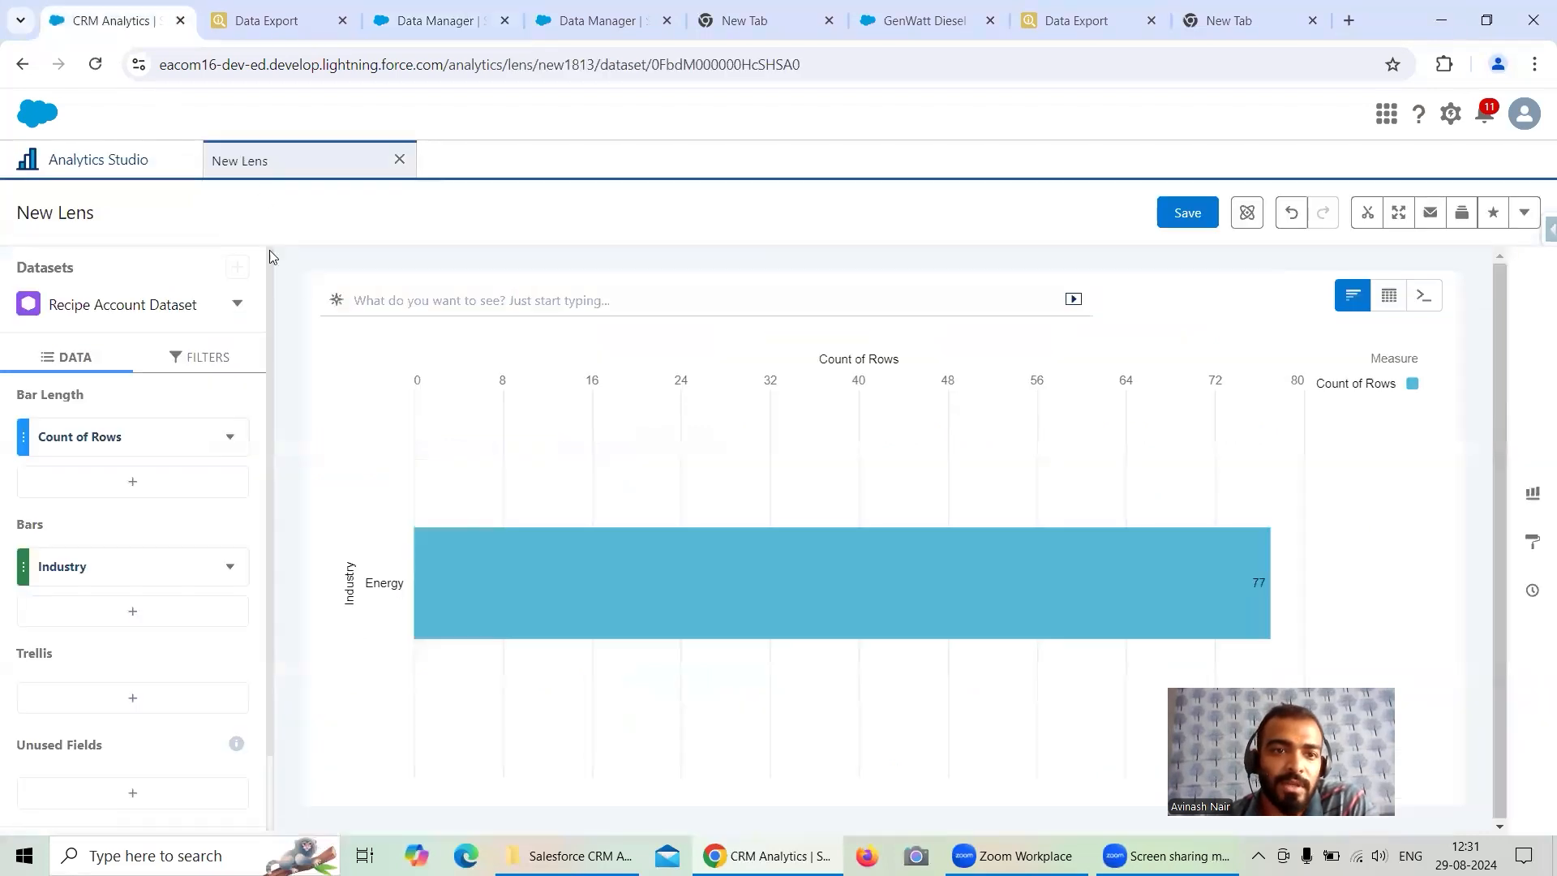
{"action": "left_click", "coordinate": [95, 65]}
{"action": "left_click", "coordinate": [867, 191]}
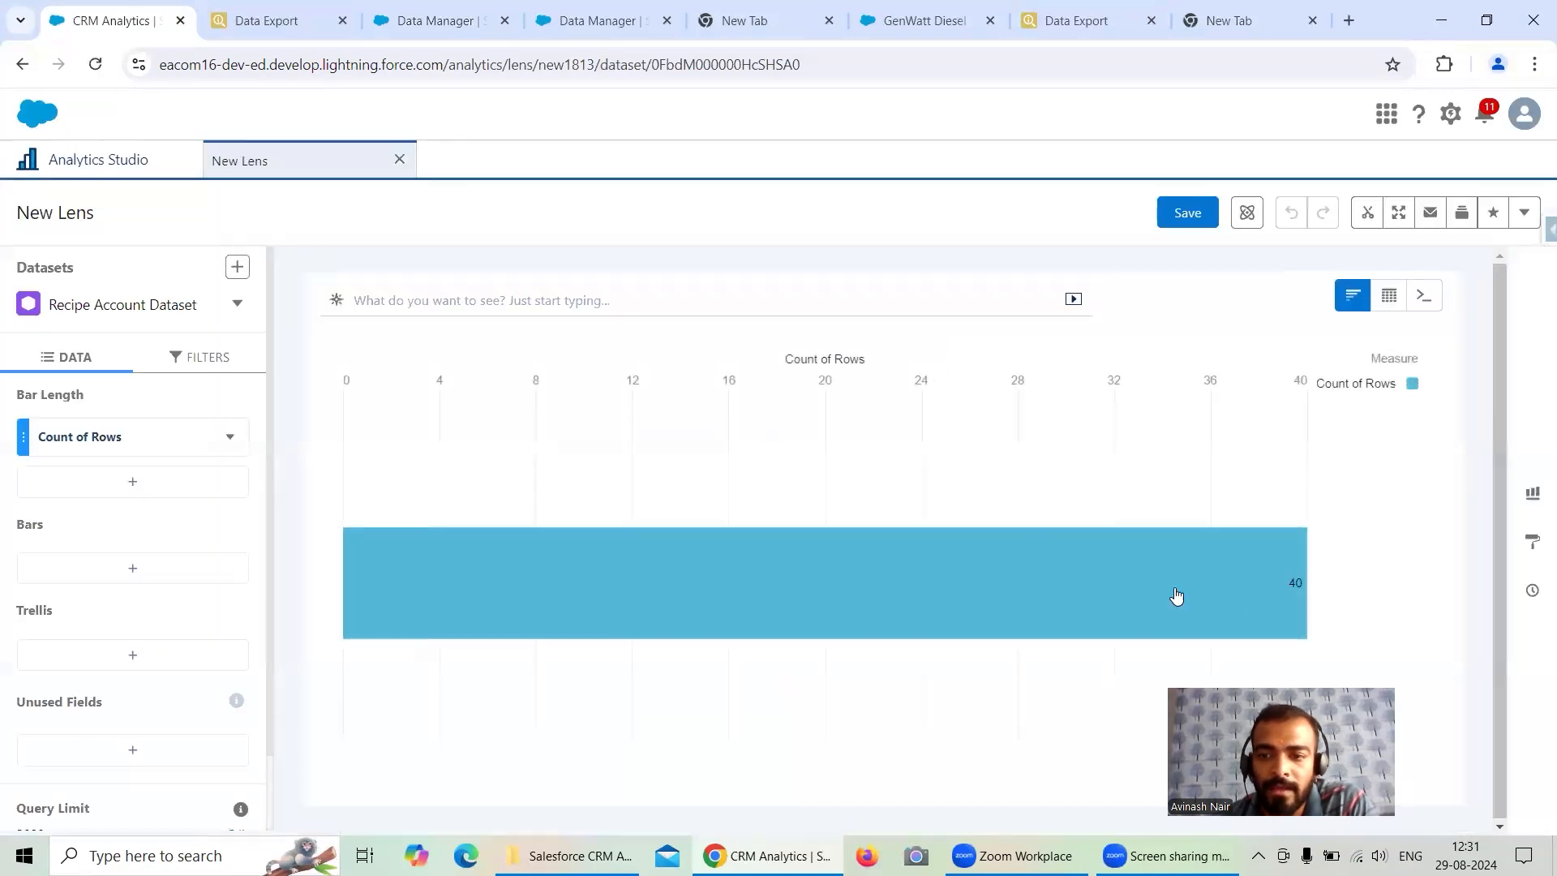
{"action": "mouse_move", "coordinate": [1291, 580]}
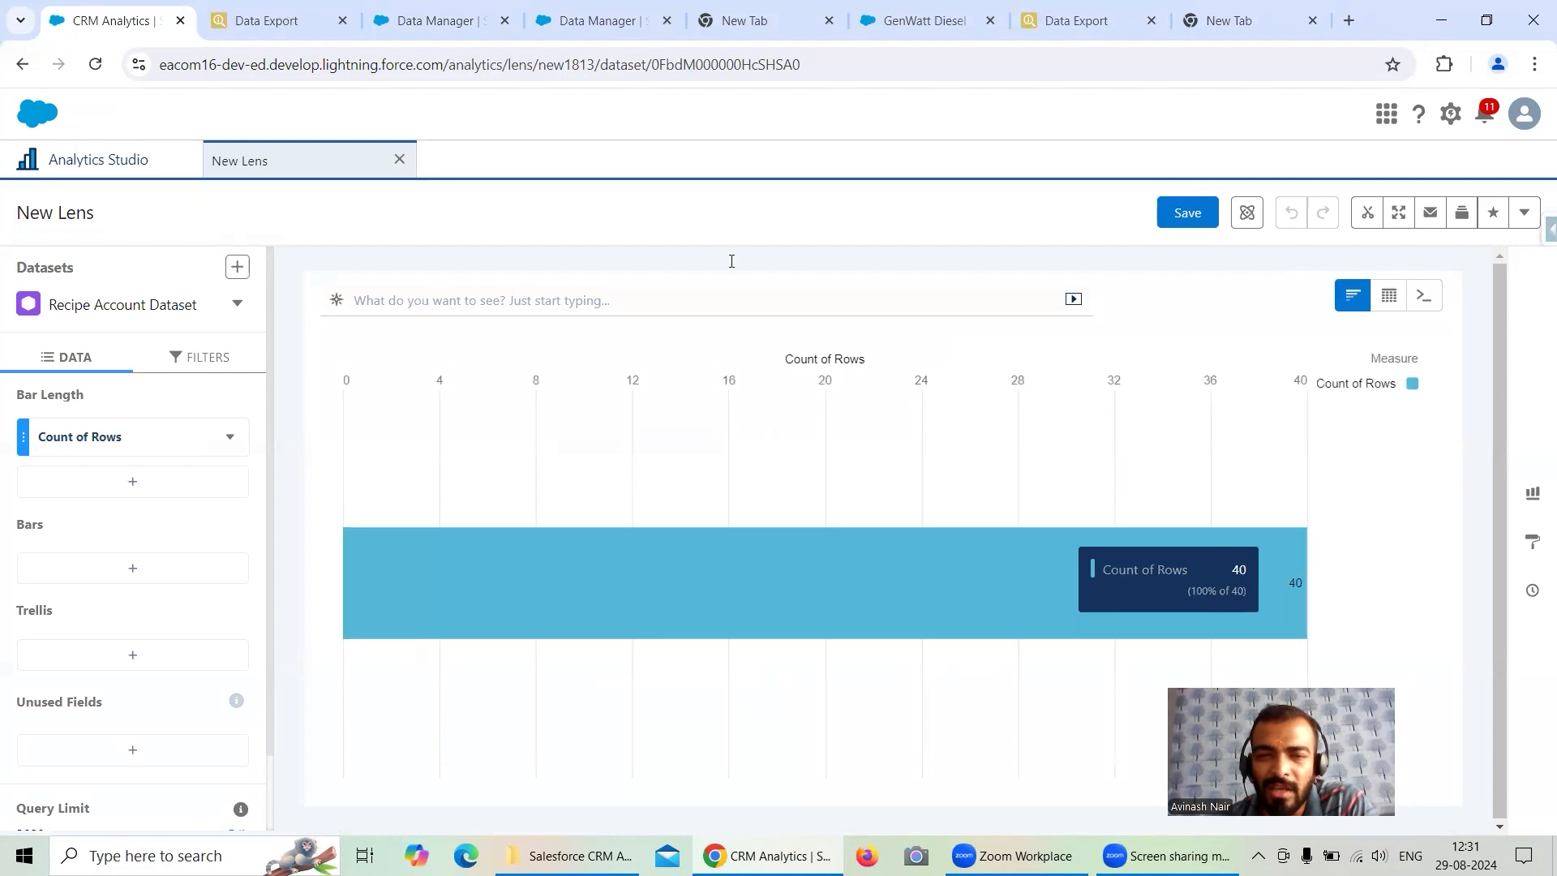
{"action": "left_click", "coordinate": [271, 20]}
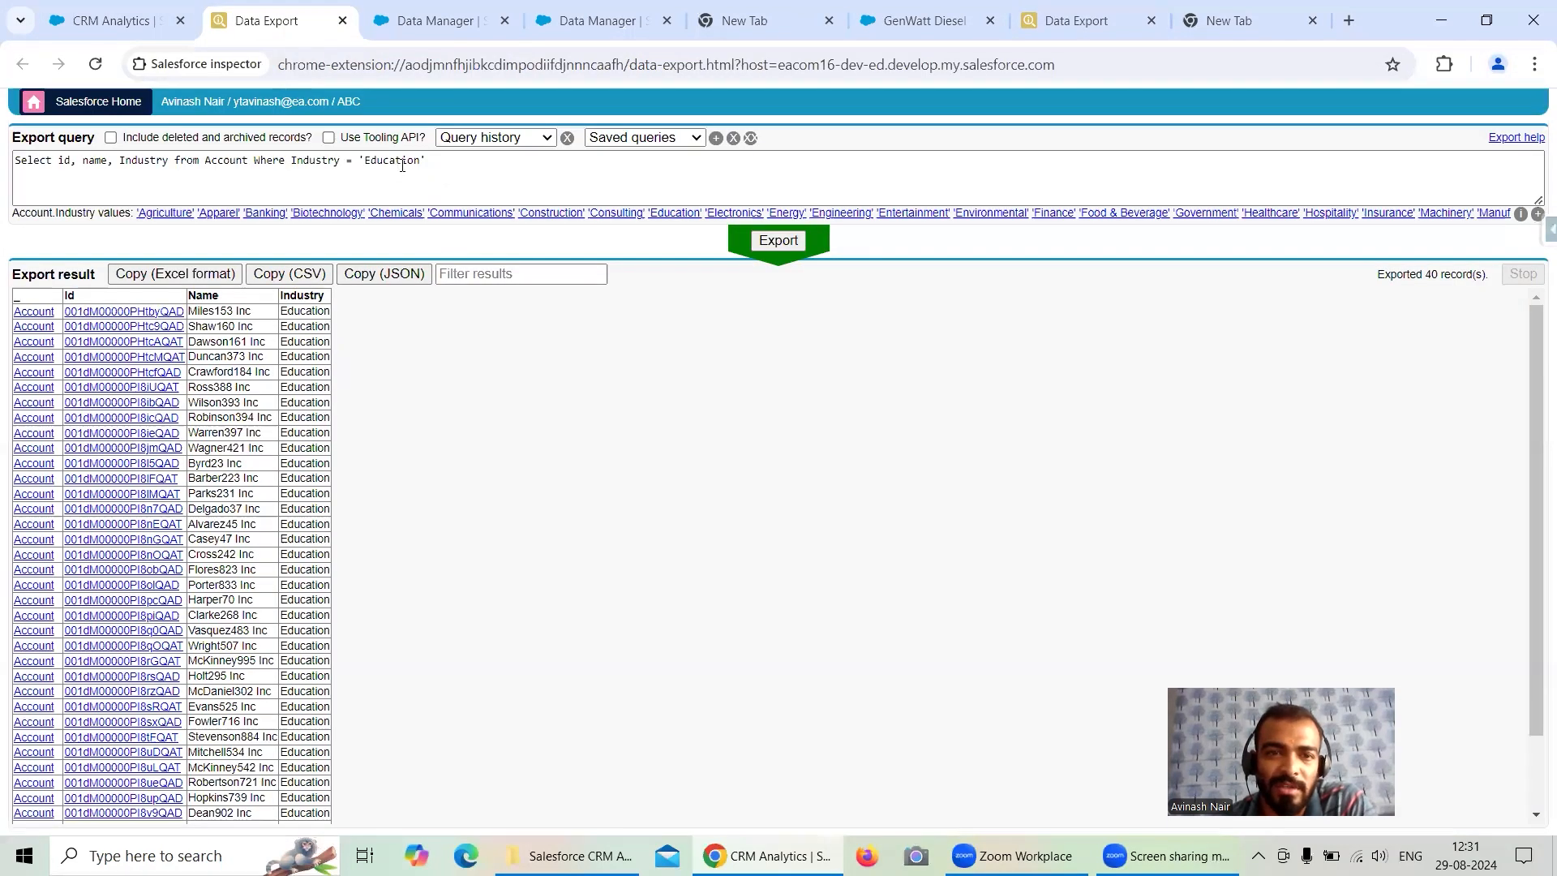
{"action": "left_click", "coordinate": [85, 22]}
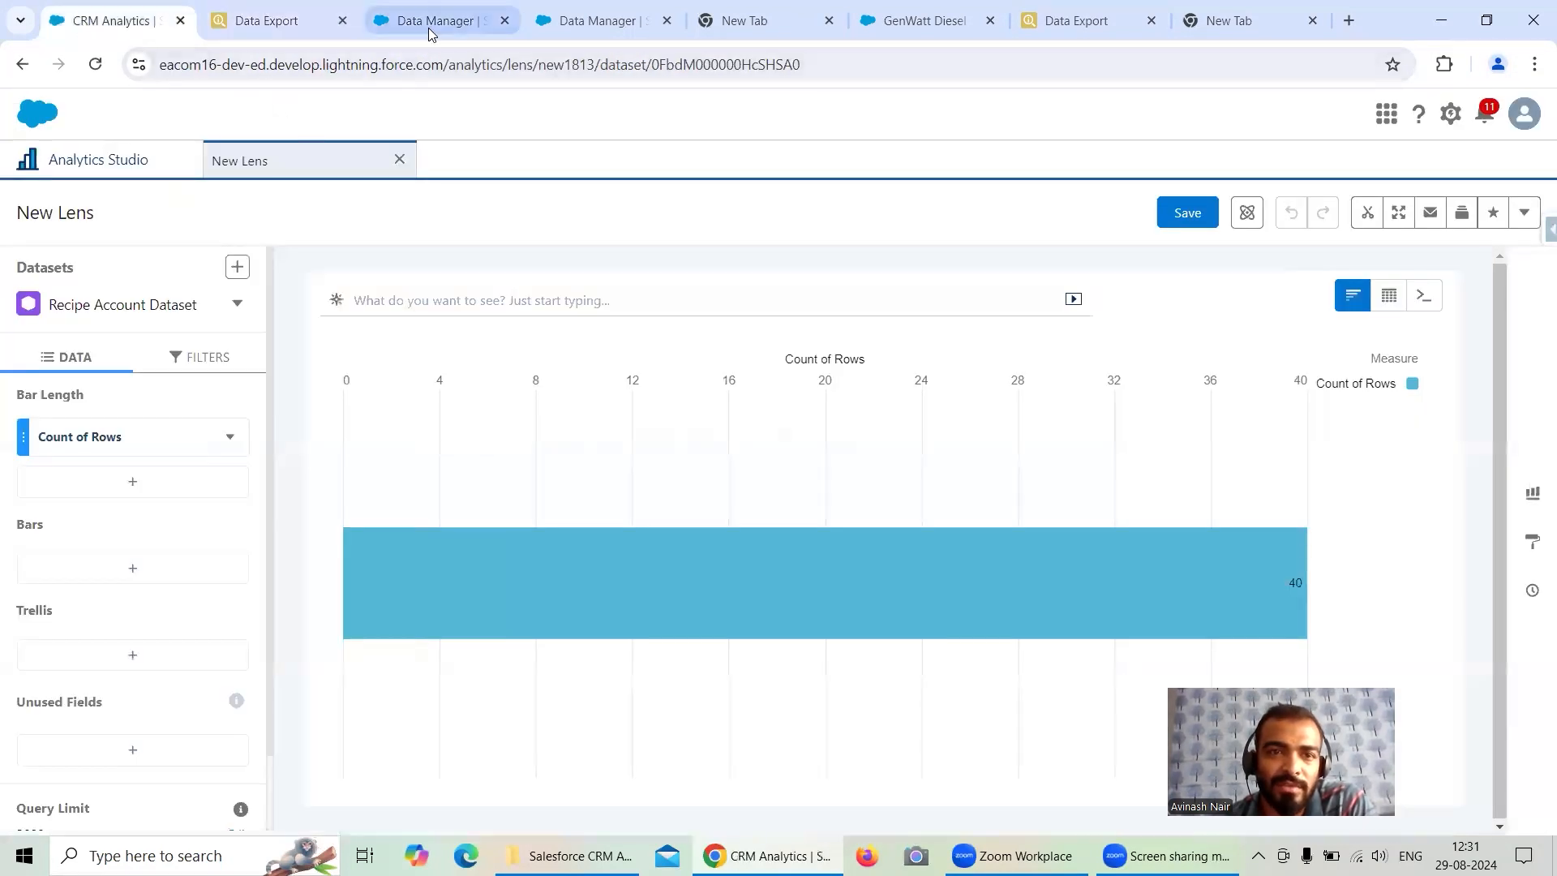
- Review the ProductCode LIKE condition in the Data Export query
{"action": "left_click", "coordinate": [1119, 22]}
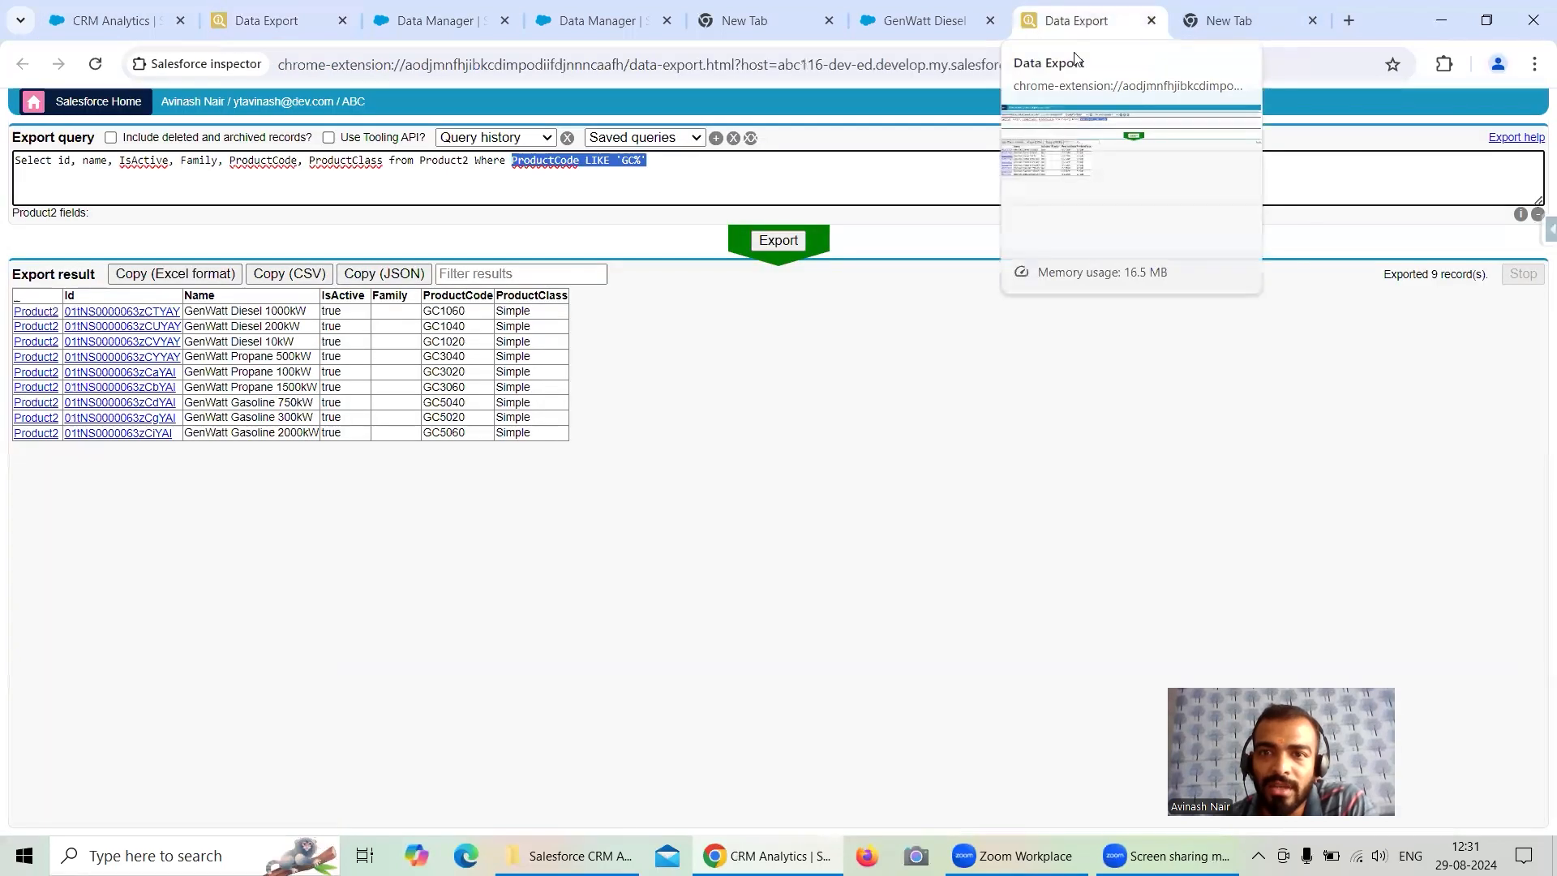
{"action": "left_click", "coordinate": [520, 161]}
{"action": "left_click_drag", "start_coordinate": [514, 160], "coordinate": [630, 161]}
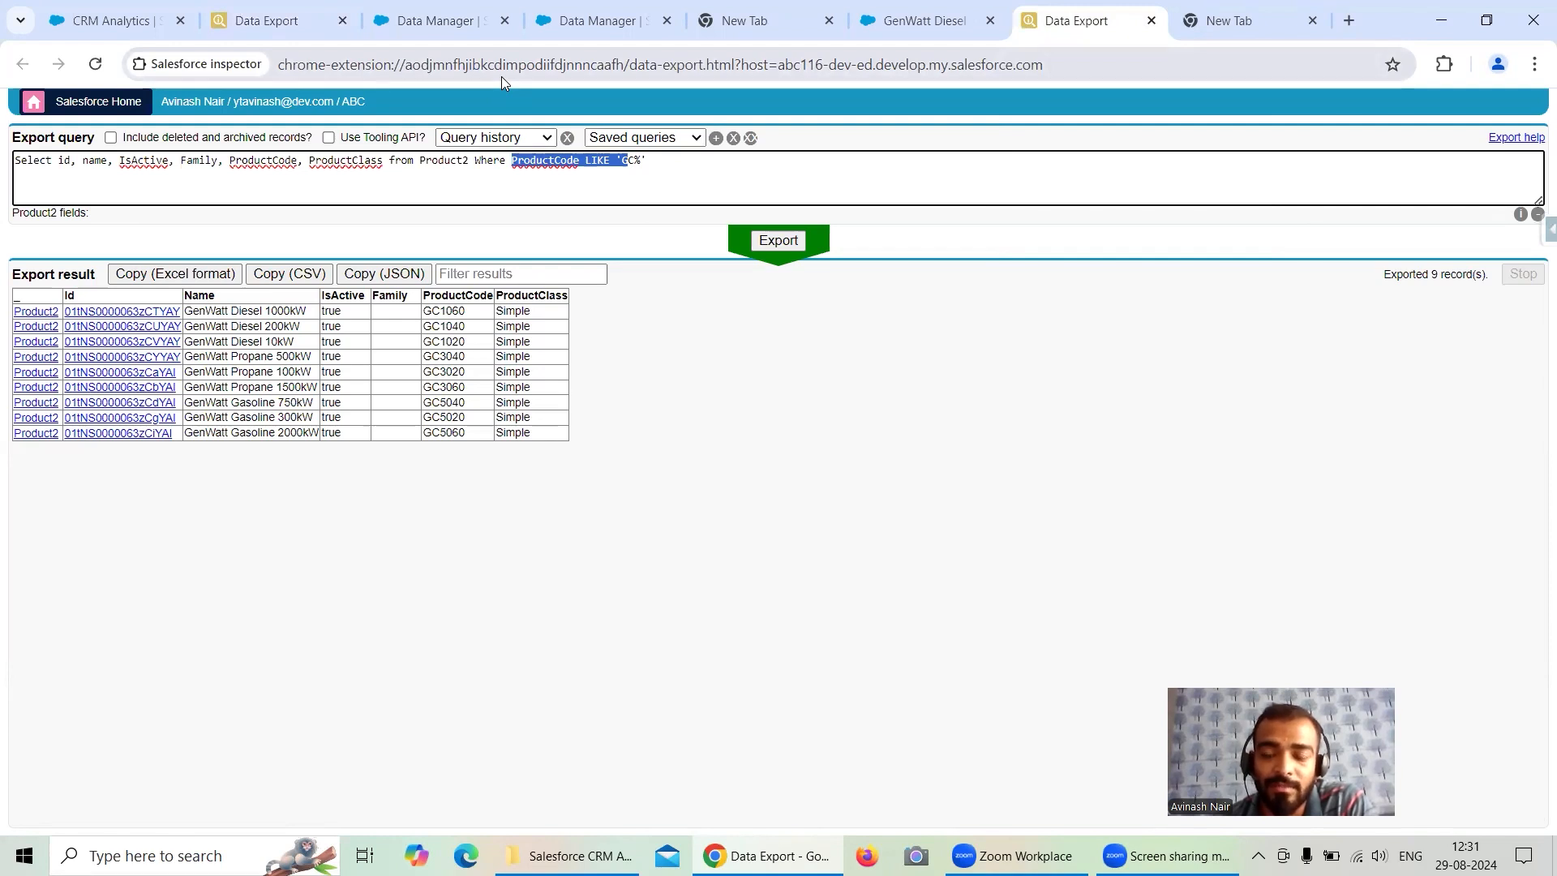
- Inspect the Industry conditions in both filter nodes of the Free Session 1 dataflow without changing them
{"action": "left_click", "coordinate": [461, 26]}
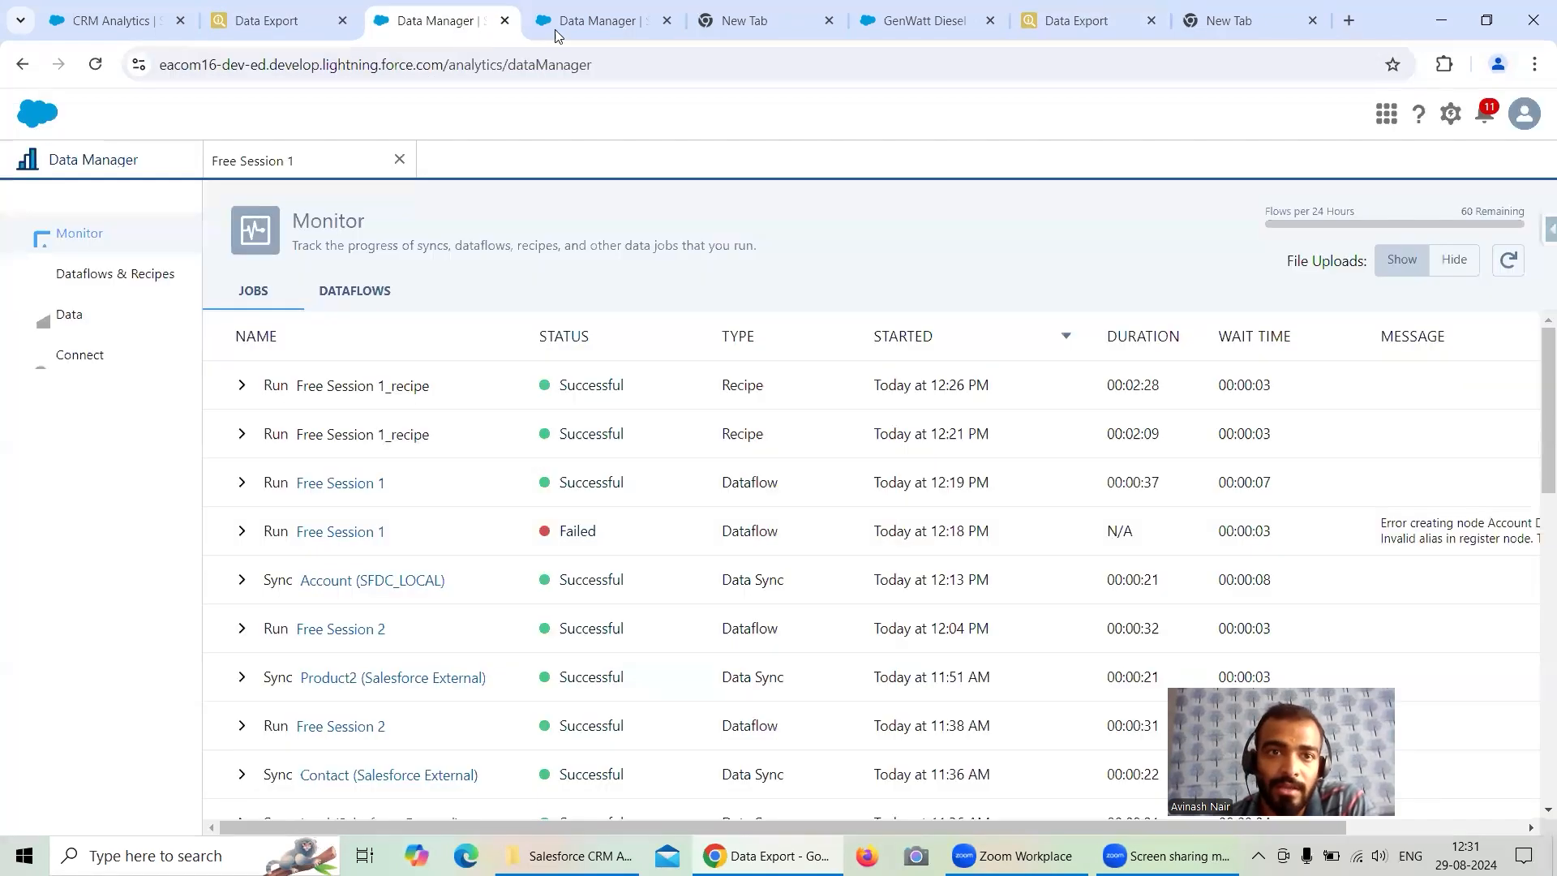
{"action": "left_click", "coordinate": [307, 161]}
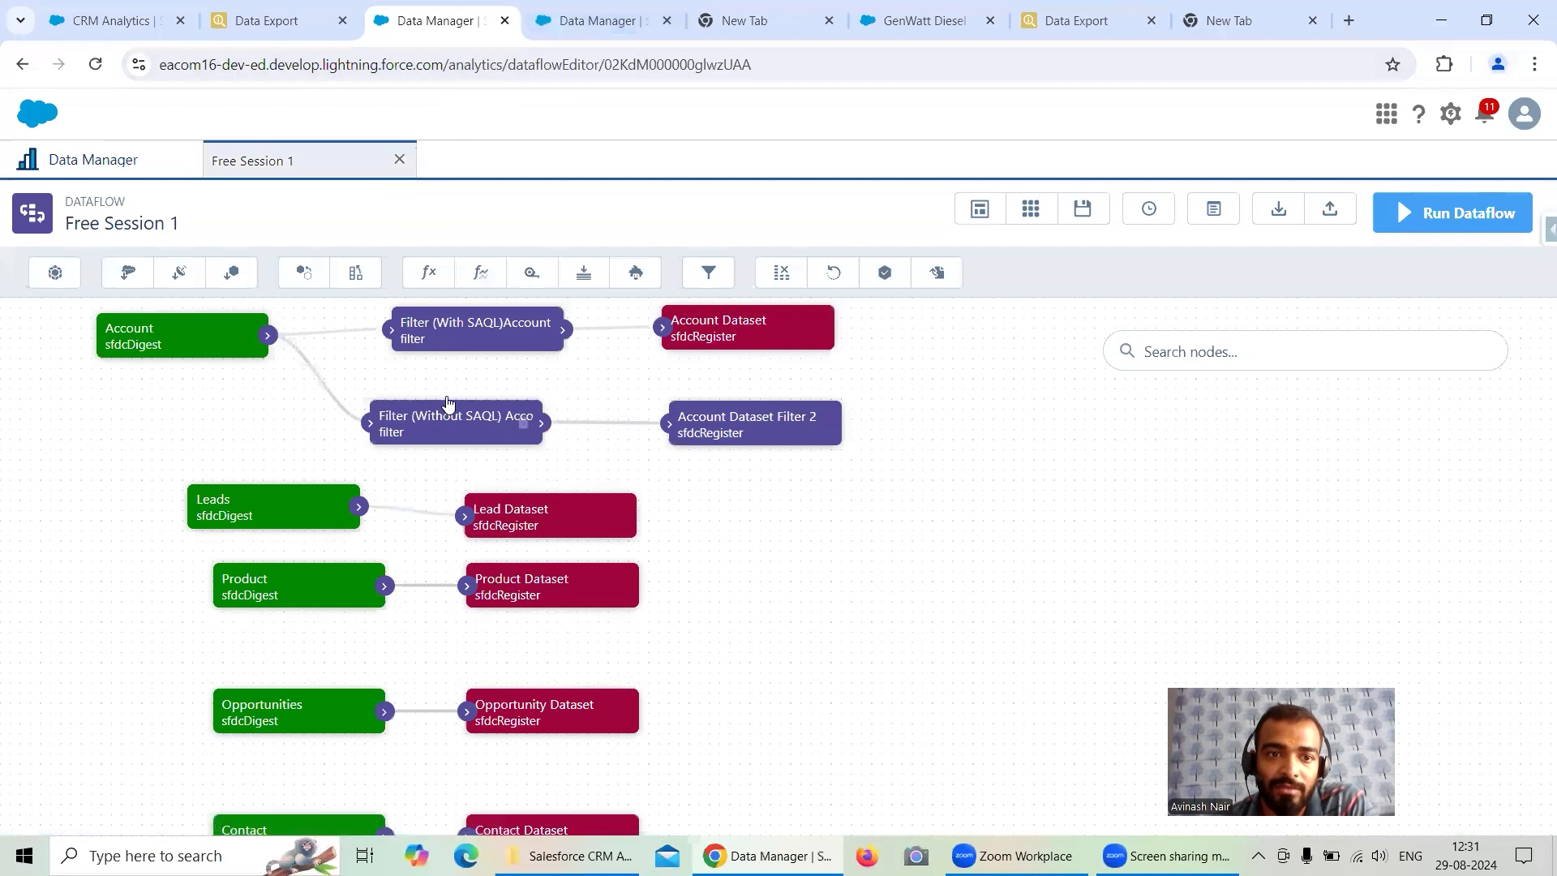
{"action": "left_click", "coordinate": [471, 332]}
{"action": "left_click_drag", "start_coordinate": [560, 533], "coordinate": [725, 529]}
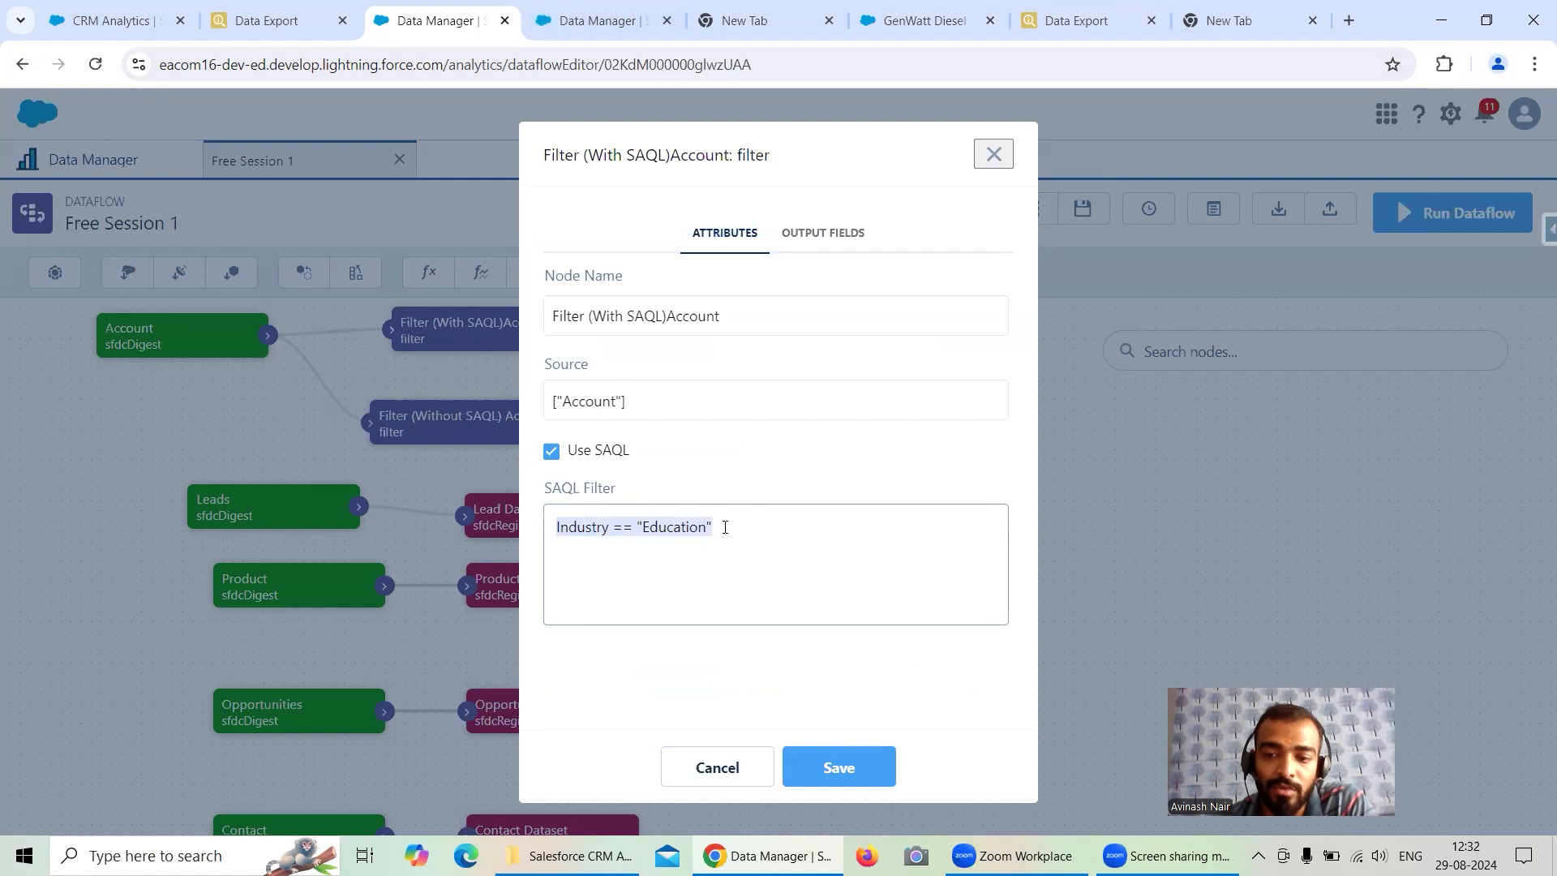
{"action": "left_click", "coordinate": [993, 155]}
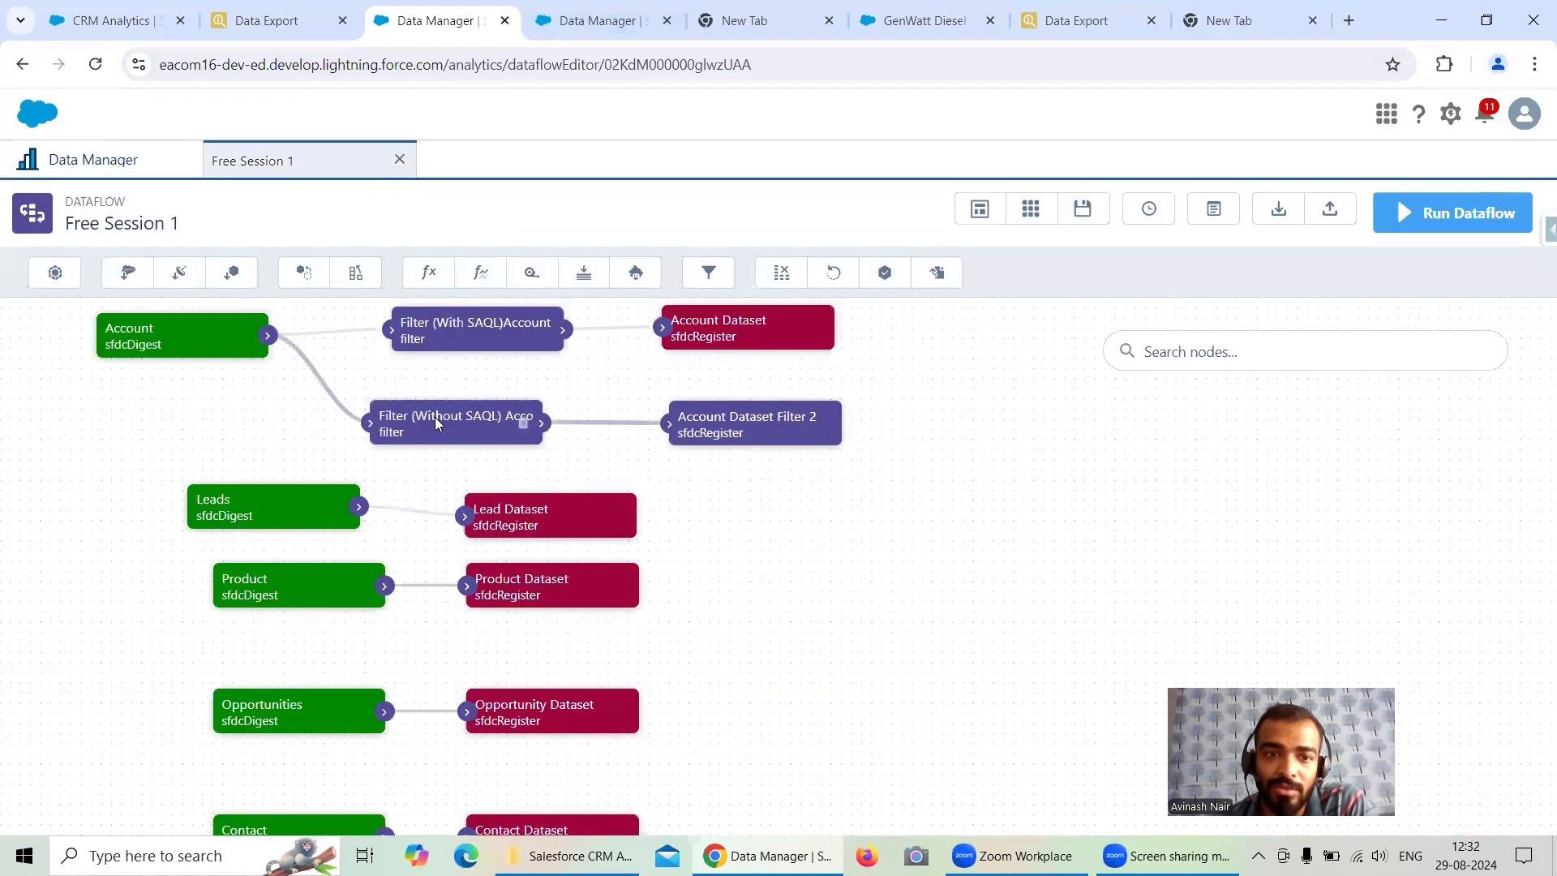
{"action": "left_click", "coordinate": [503, 423]}
{"action": "left_click_drag", "start_coordinate": [552, 528], "coordinate": [600, 524]}
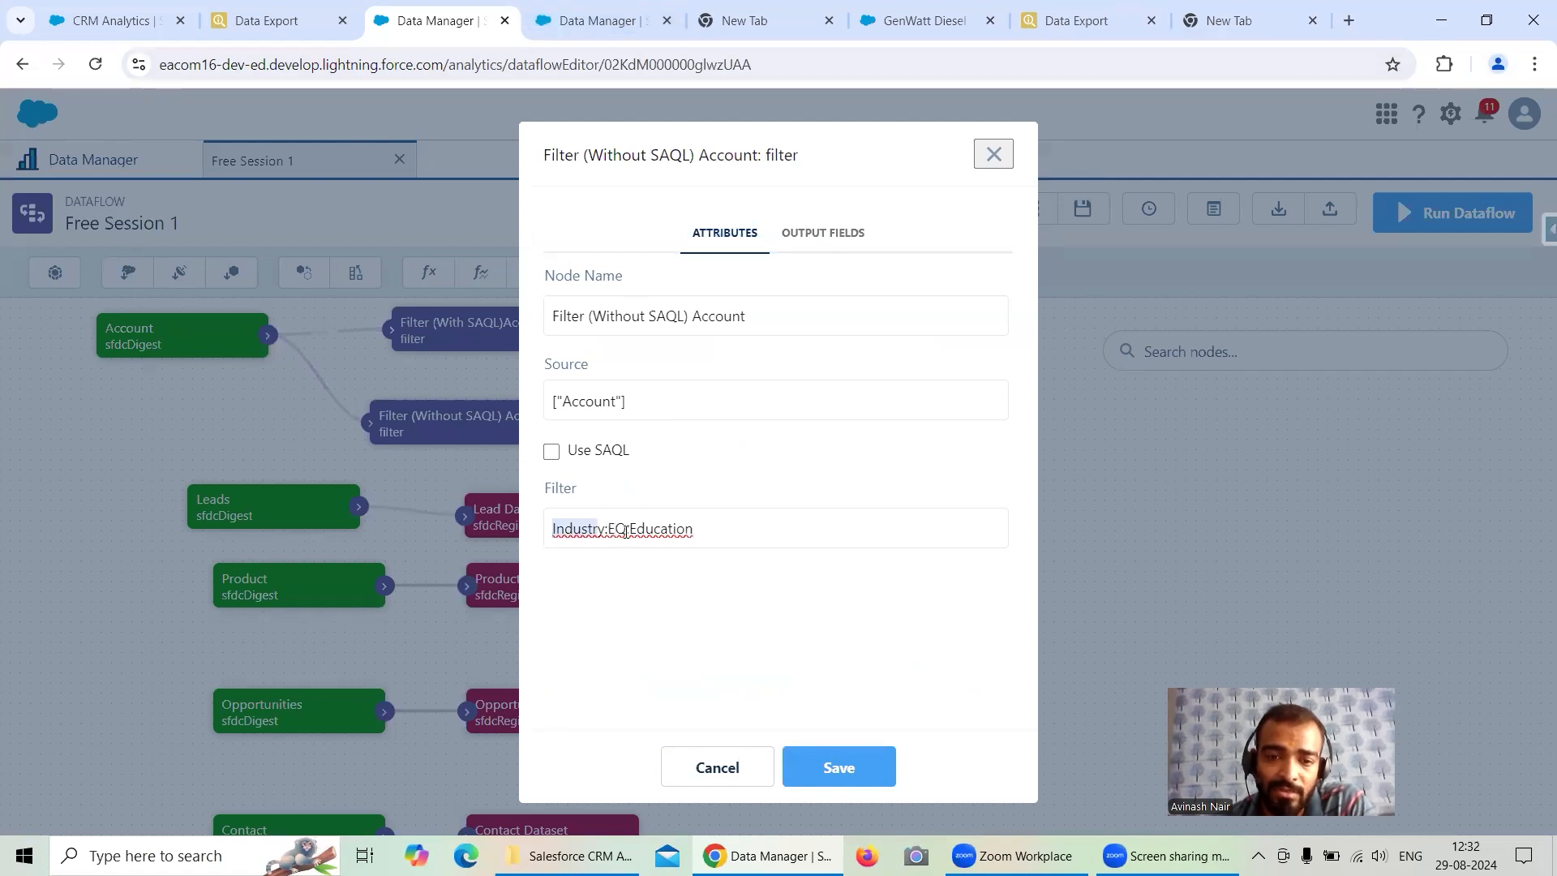
{"action": "left_click", "coordinate": [996, 157]}
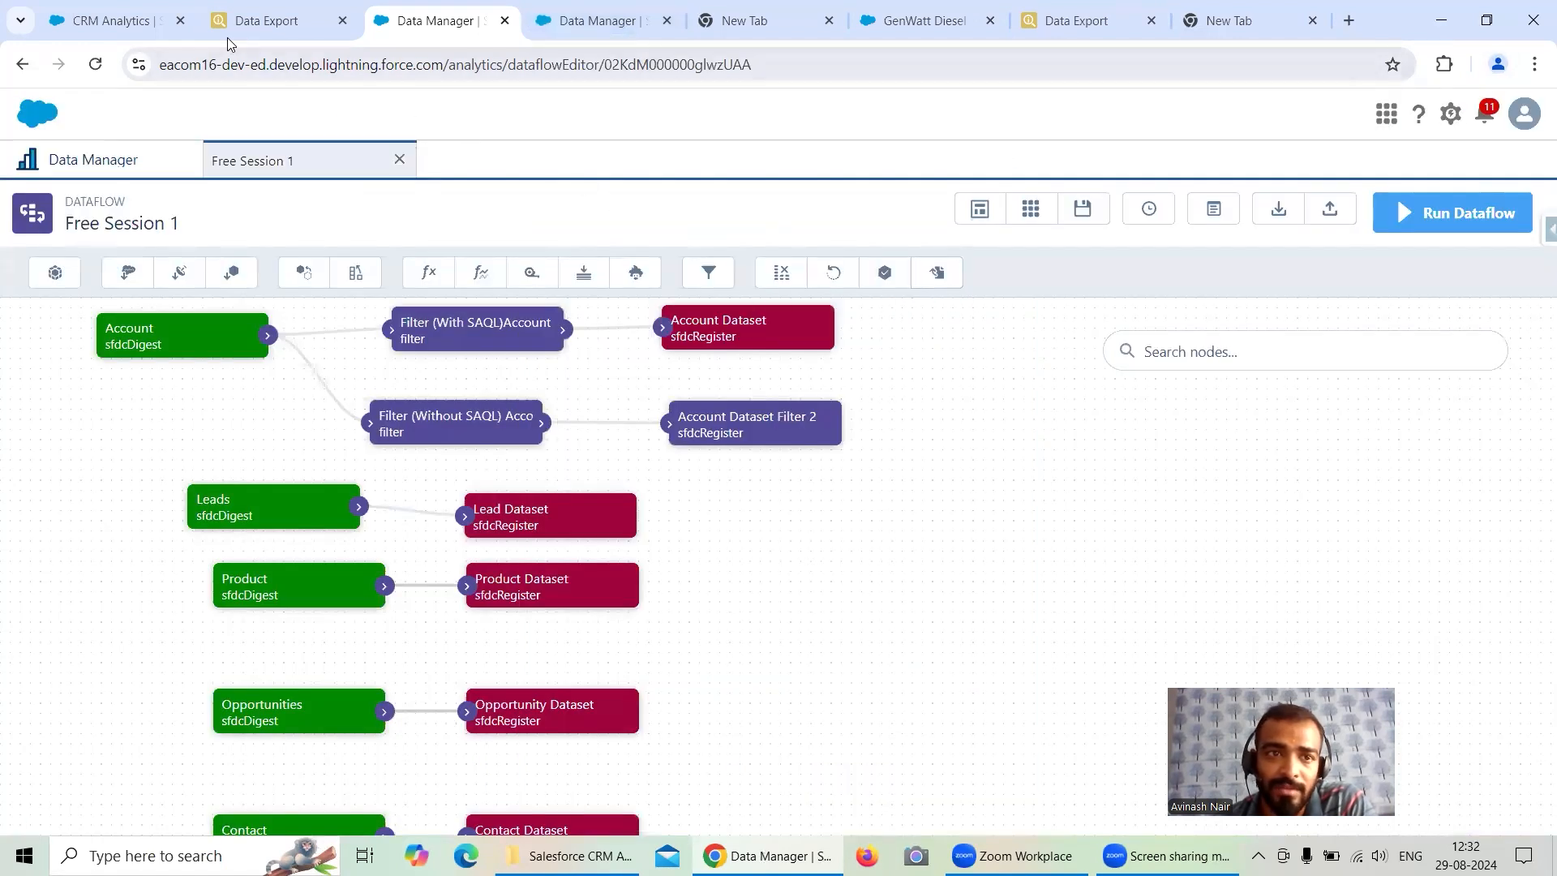
- Compare the Recipe Account Dataset lens with the recipe's Filter On Industry condition
{"action": "left_click", "coordinate": [112, 30]}
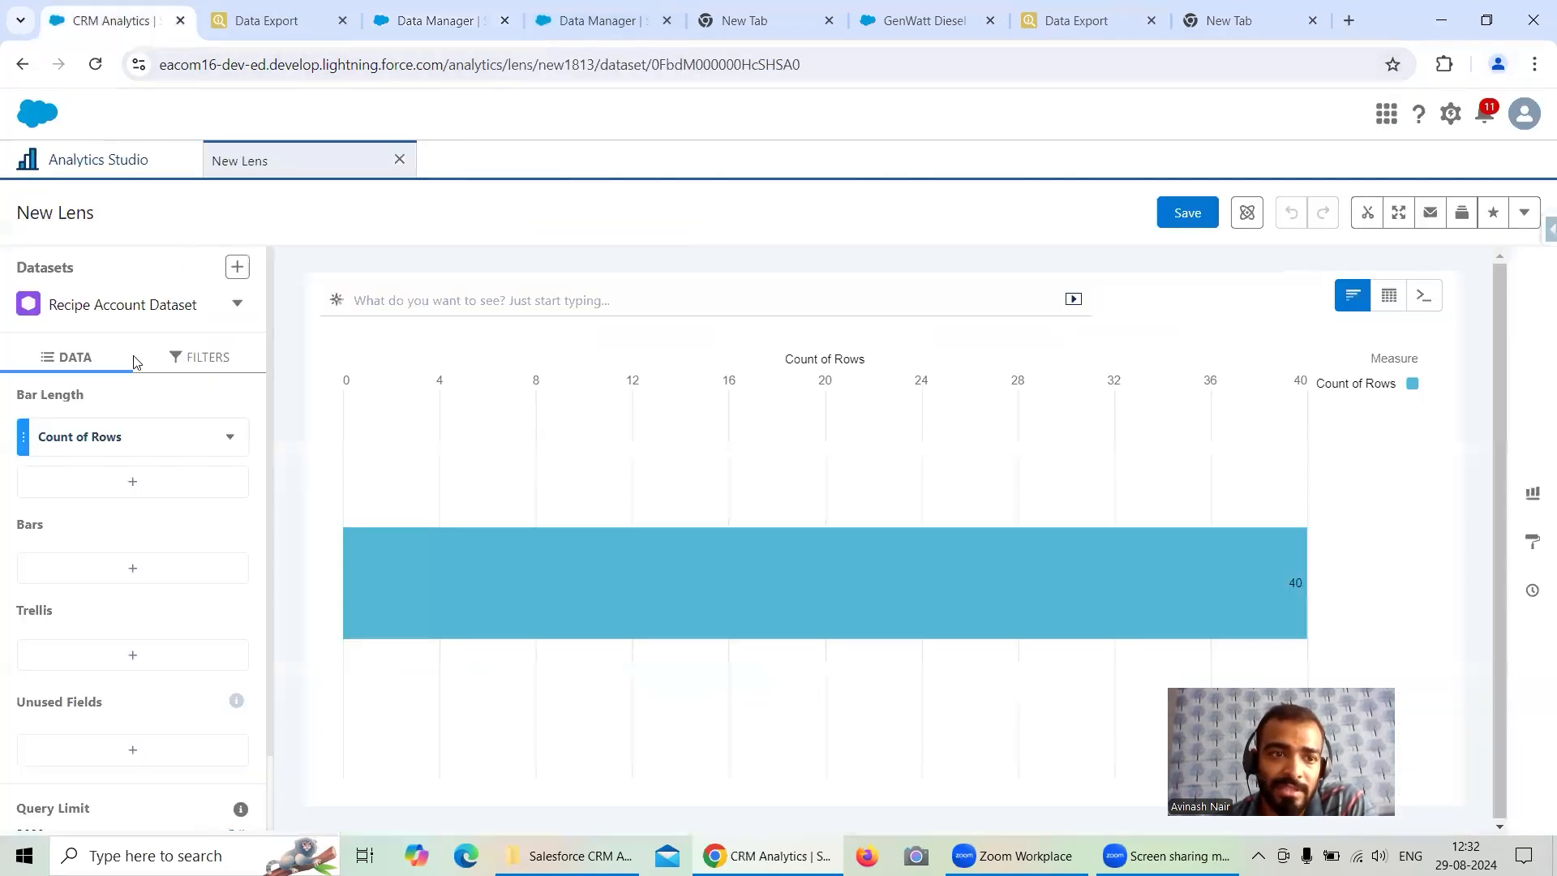
{"action": "left_click", "coordinate": [123, 159]}
{"action": "left_click", "coordinate": [417, 32]}
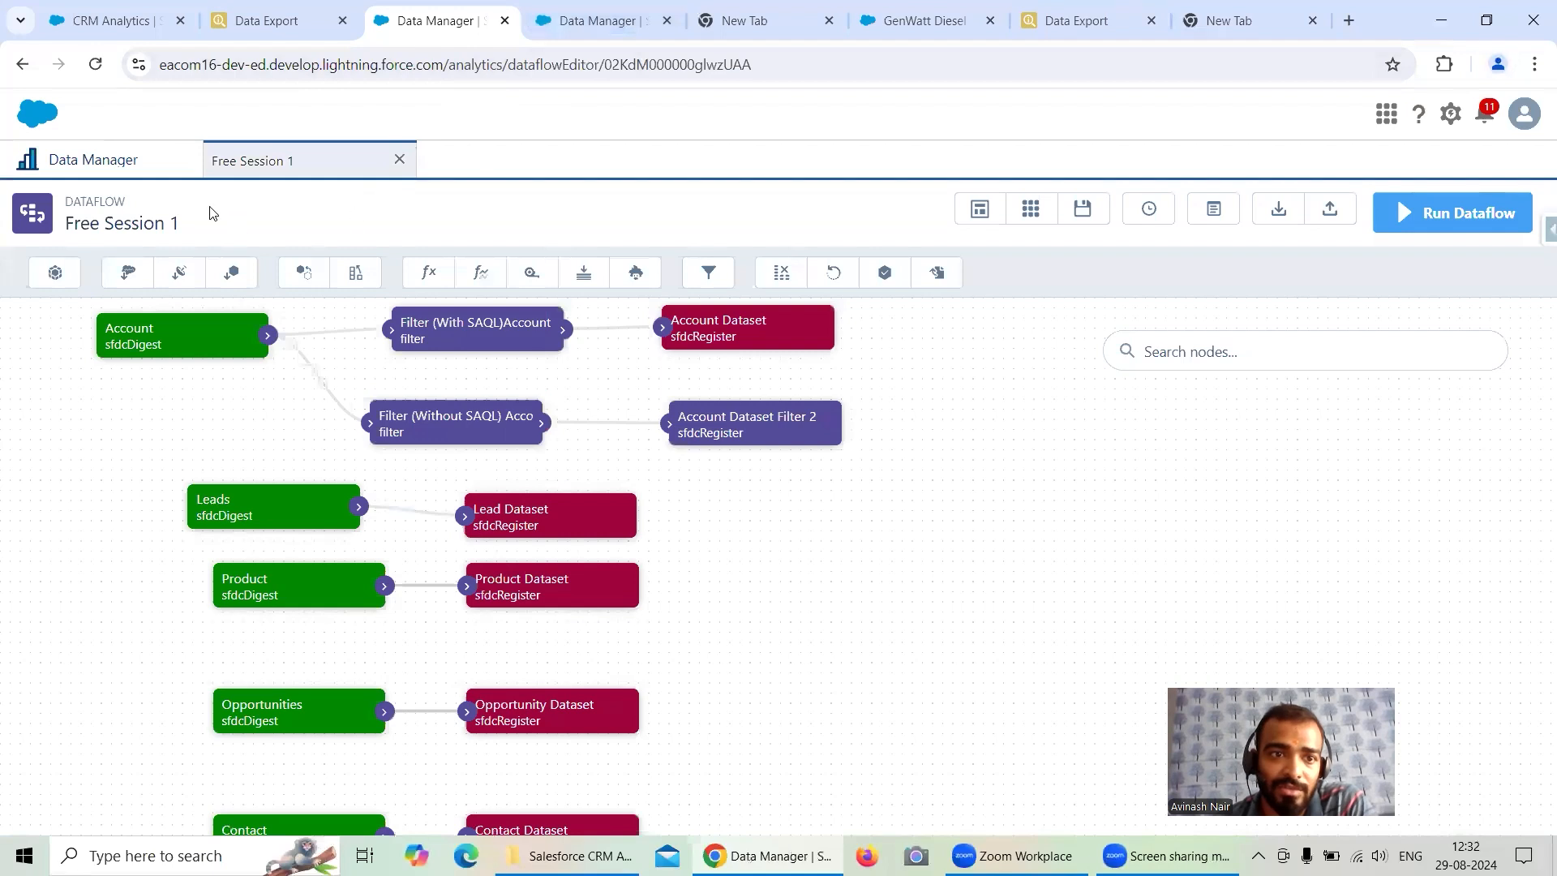
{"action": "left_click", "coordinate": [564, 28]}
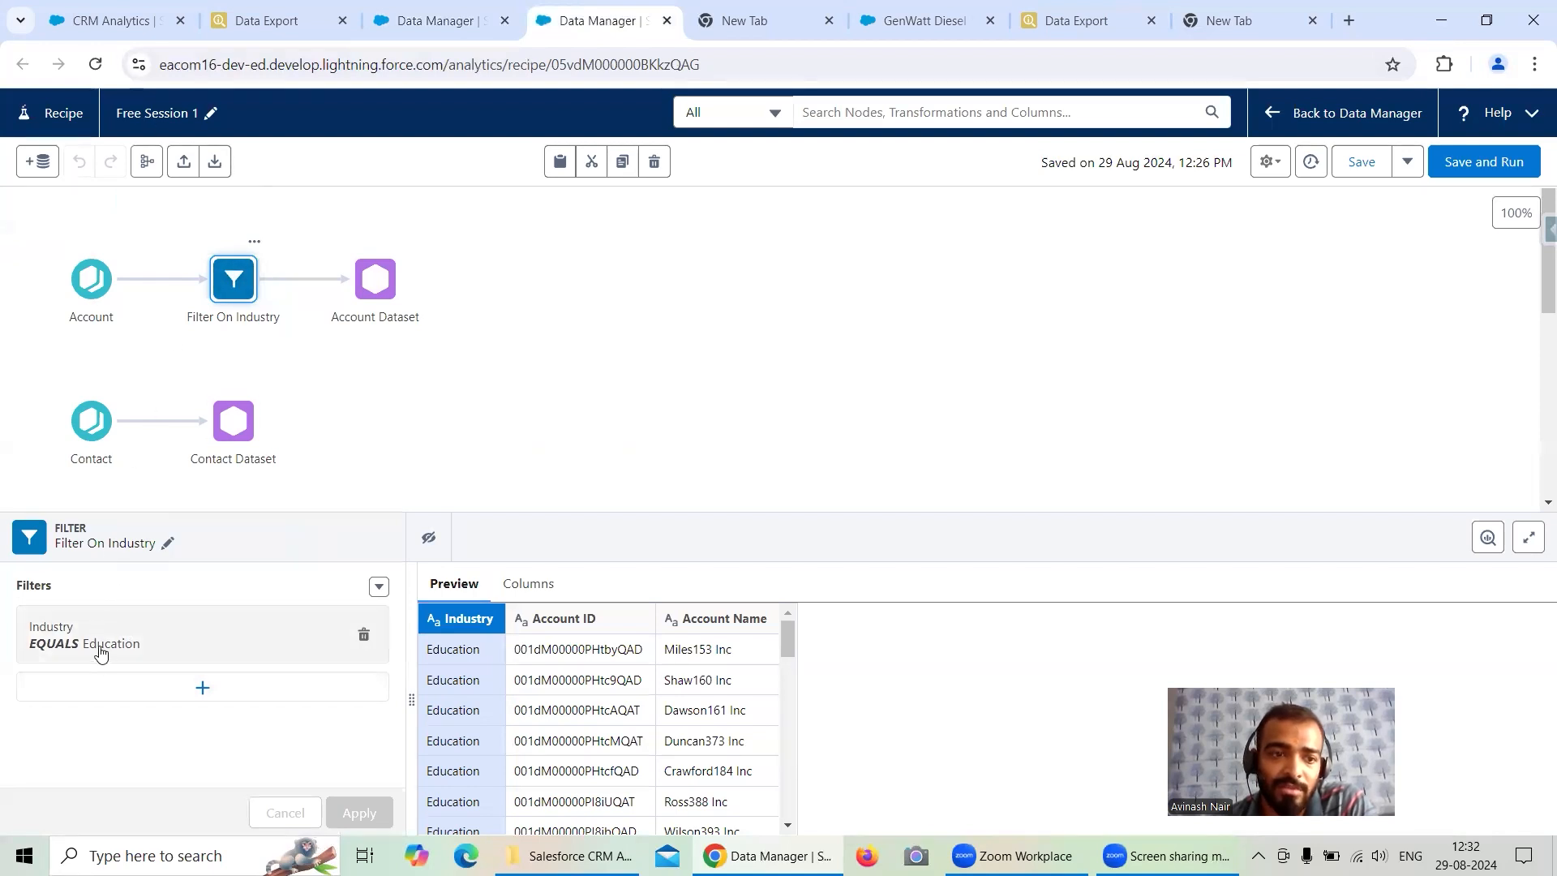
{"action": "left_click", "coordinate": [114, 20]}
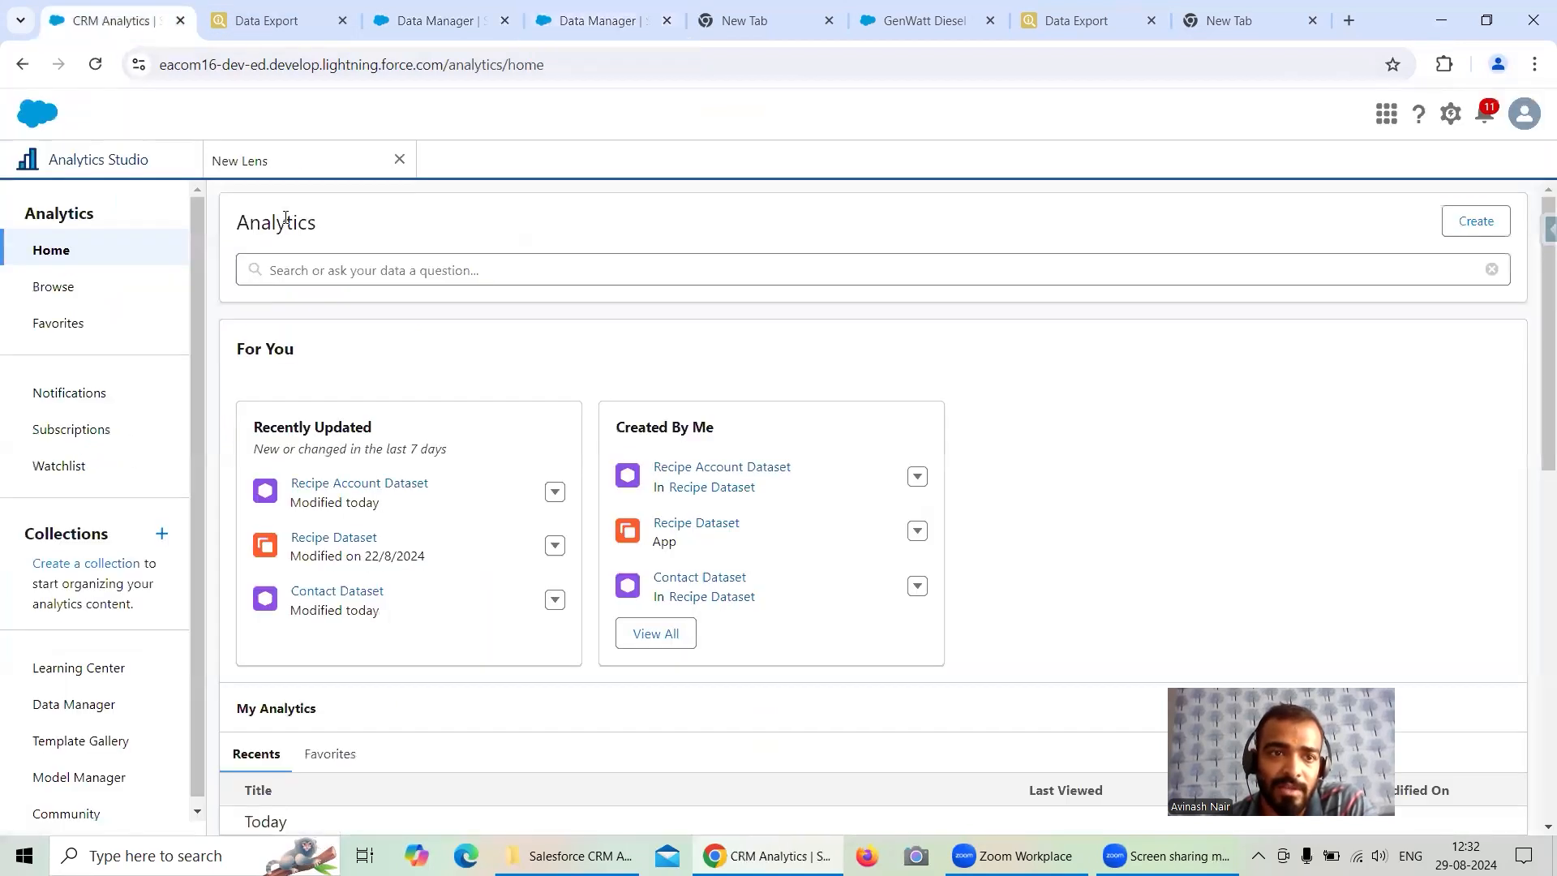
- Browse the Analytics Studio apps and open Shared App
{"action": "left_click", "coordinate": [292, 159]}
{"action": "left_click", "coordinate": [99, 160]}
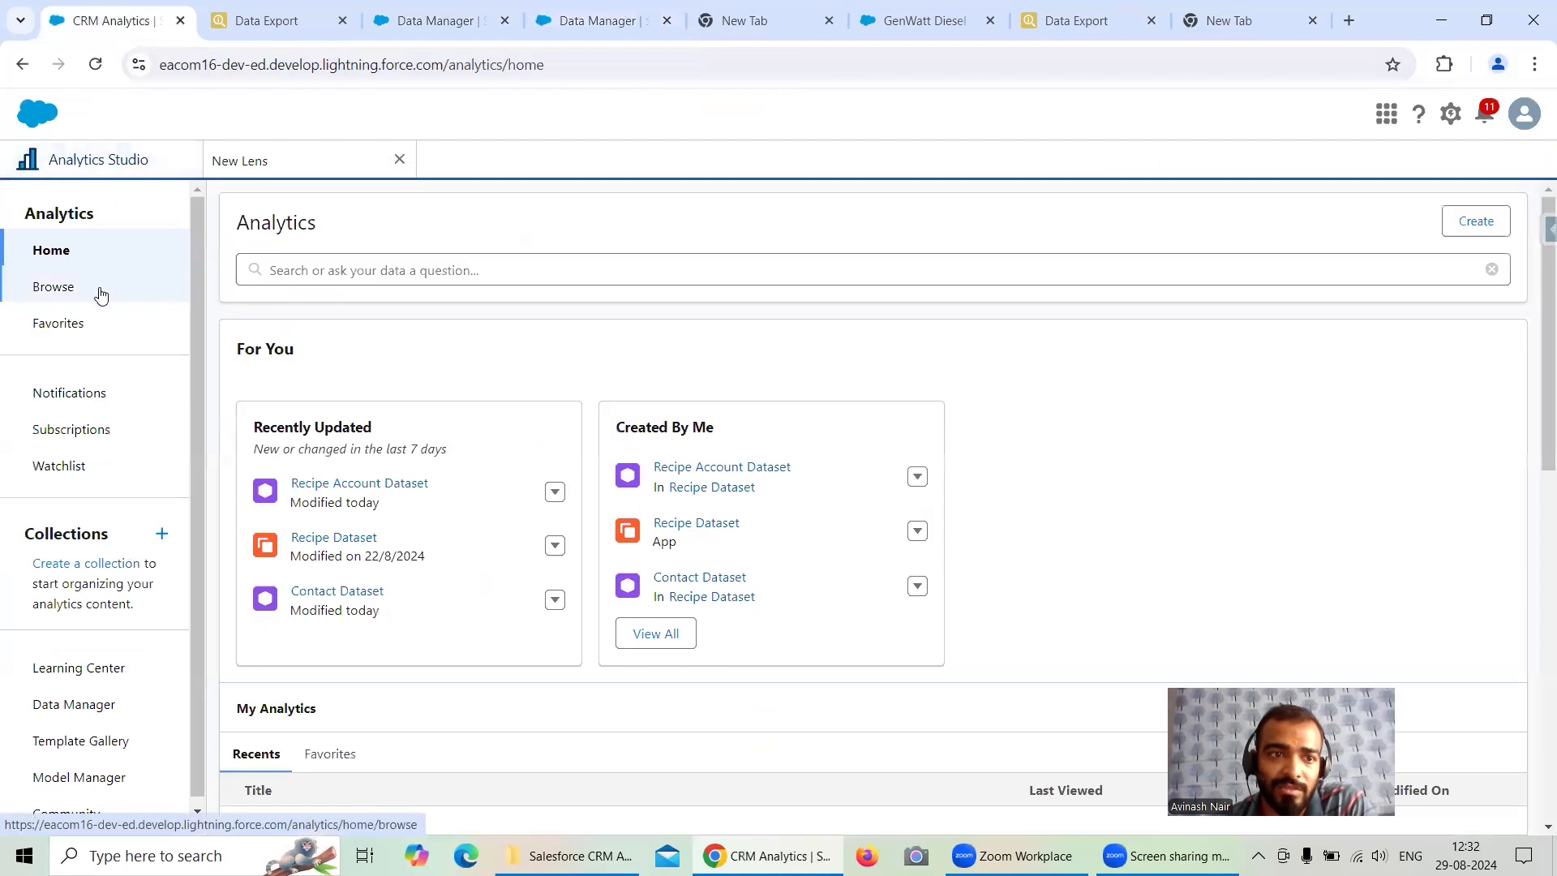
{"action": "left_click", "coordinate": [97, 291]}
{"action": "left_click", "coordinate": [363, 331]}
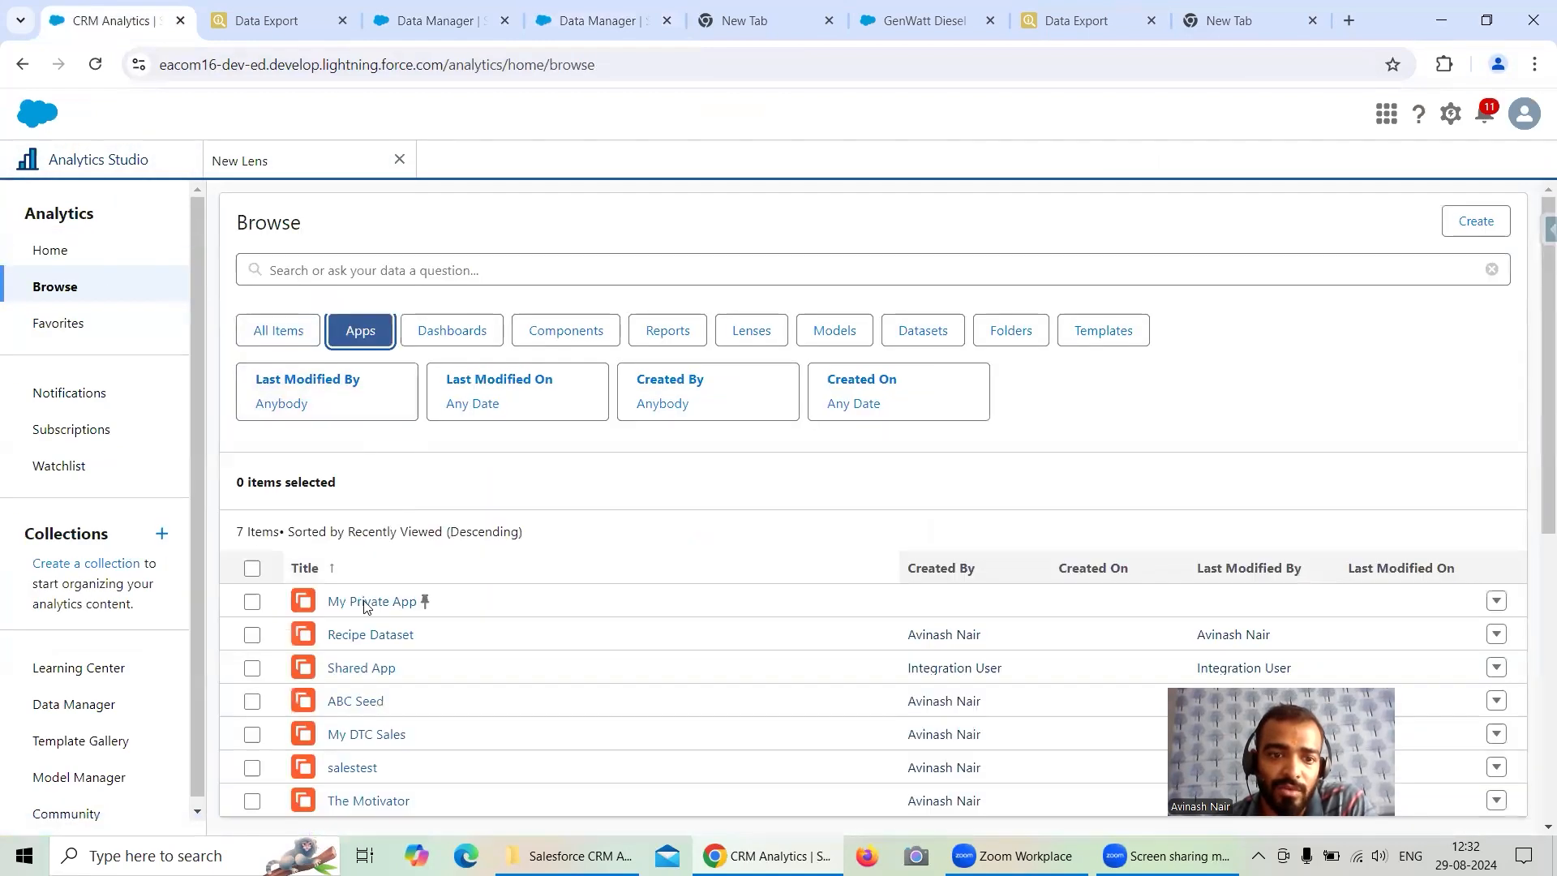
{"action": "left_click", "coordinate": [373, 670]}
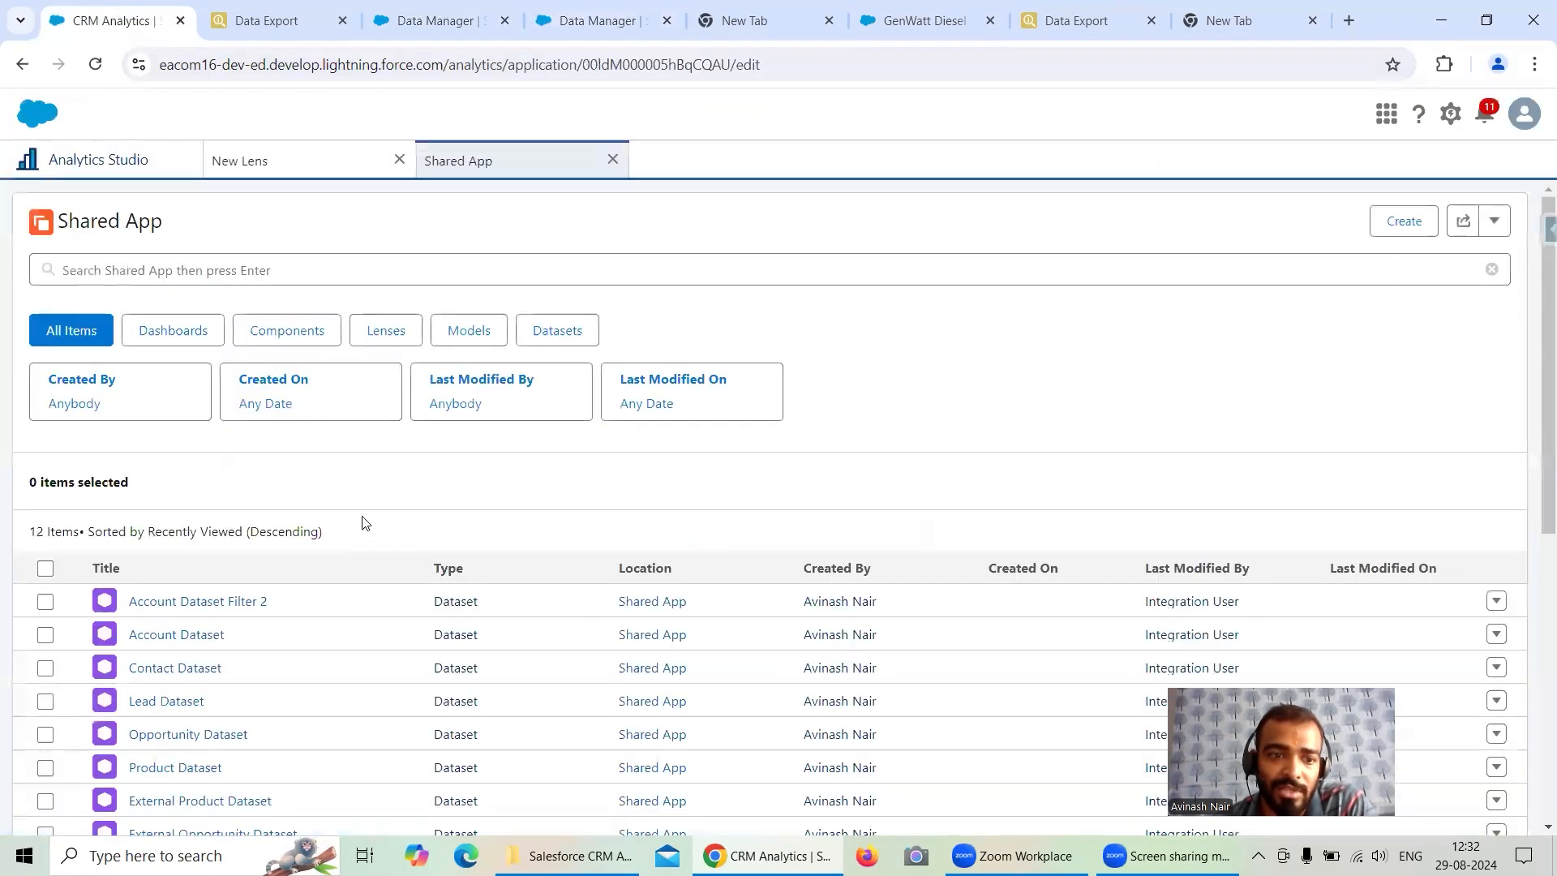
- Open lenses on Account Dataset and Account Dataset Filter 2 from Shared App to check their row counts
{"action": "scroll", "coordinate": [362, 523], "scroll_direction": "down", "scroll_amount": 1}
{"action": "left_click", "coordinate": [209, 540]}
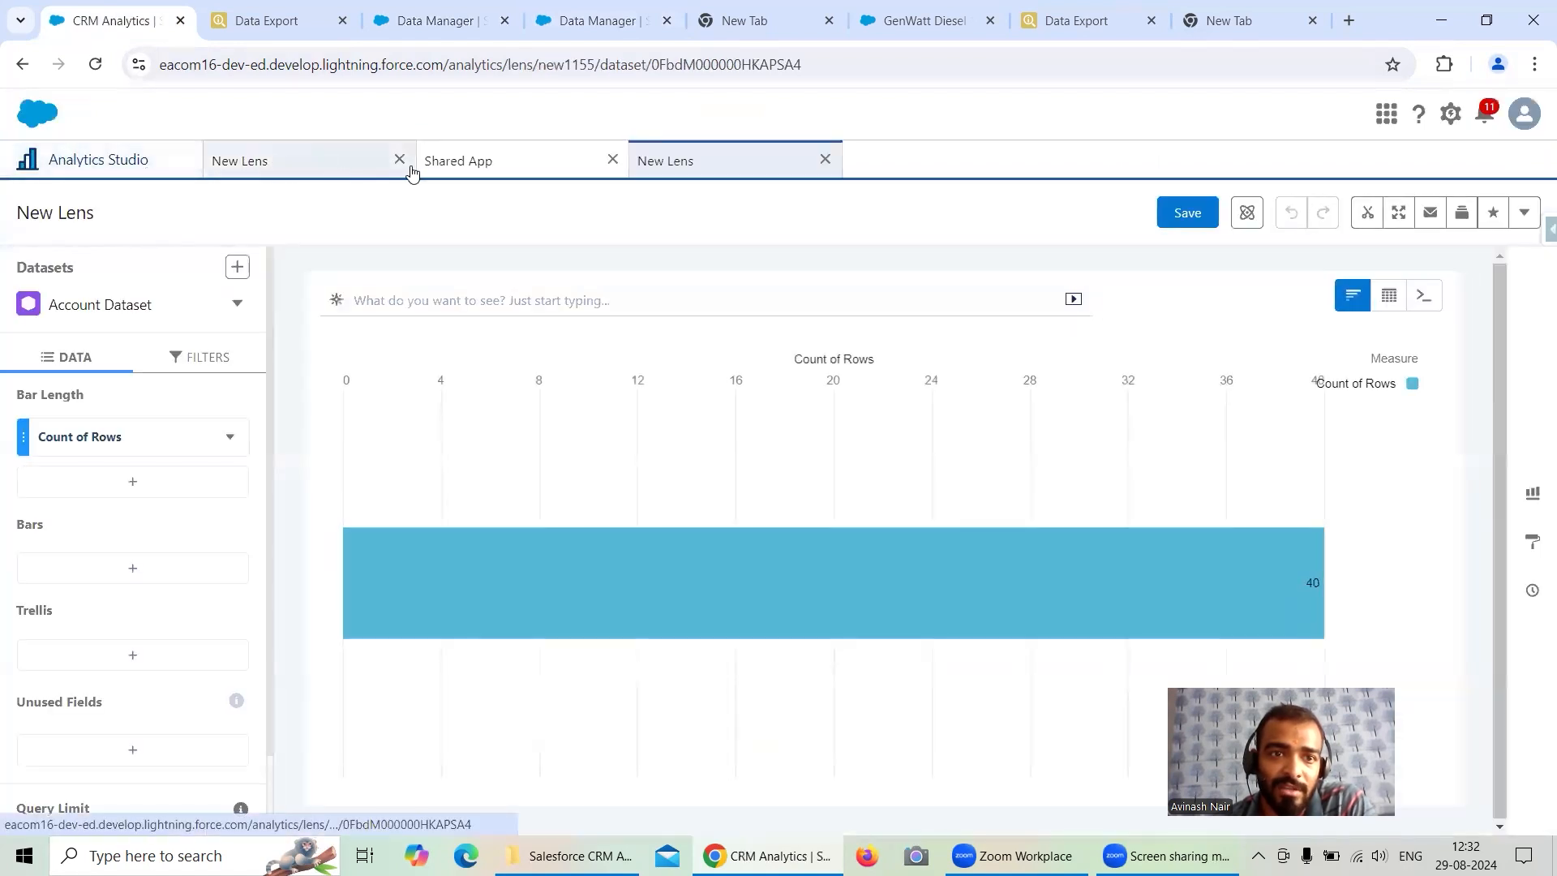
{"action": "left_click", "coordinate": [523, 167]}
{"action": "left_click", "coordinate": [212, 501]}
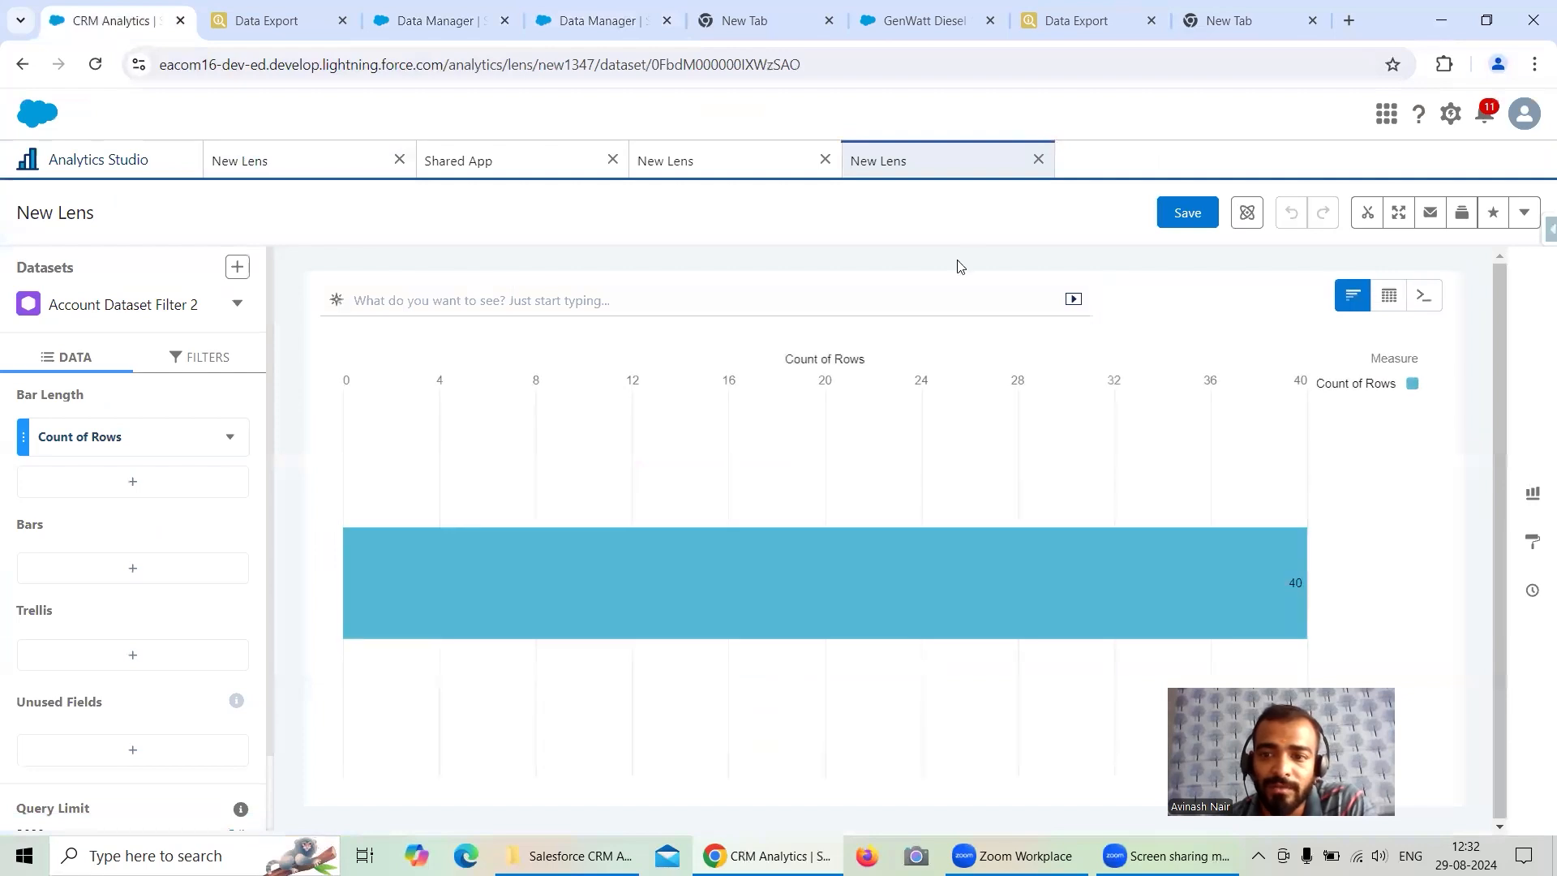